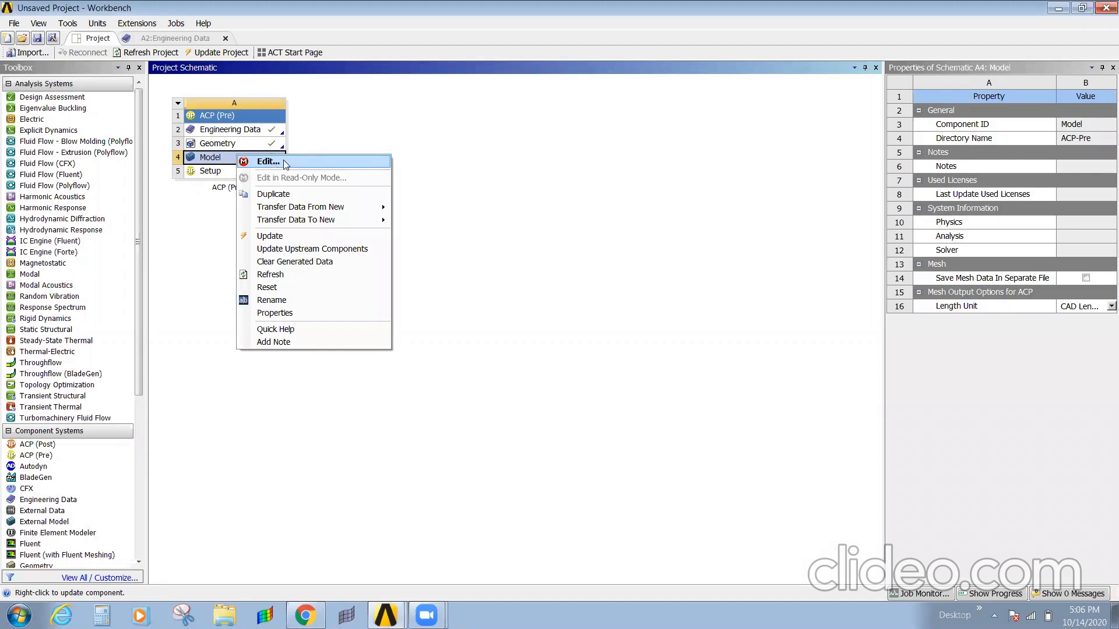
Open the ACP (Pre) system's Model cell for editing and switch to the Mechanical window
left_click(285, 164)
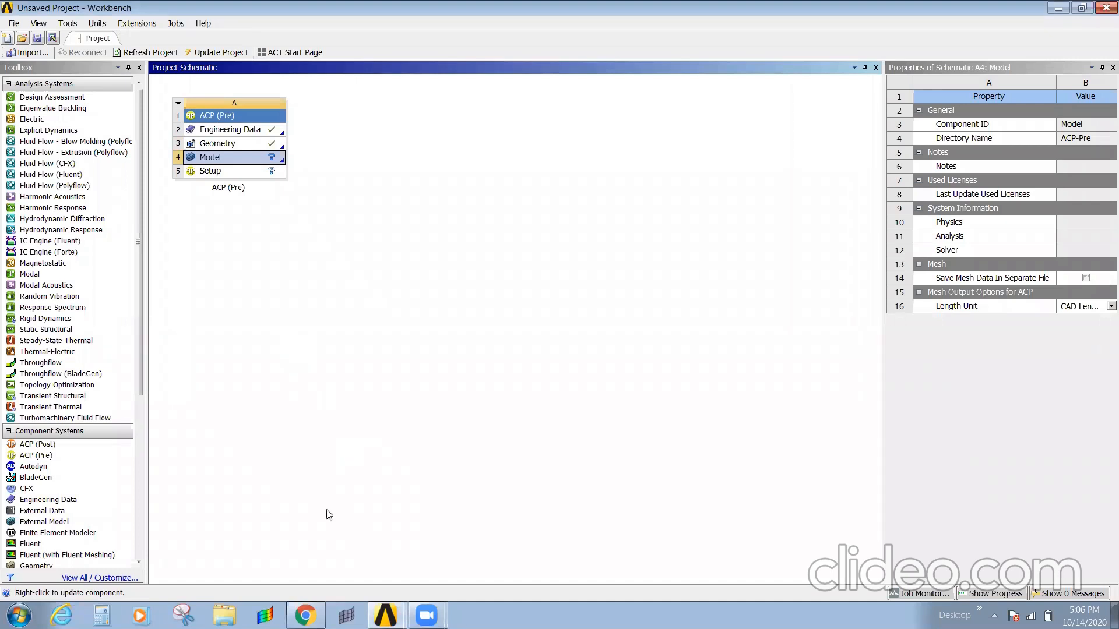
mouse_move(386, 615)
left_click(458, 562)
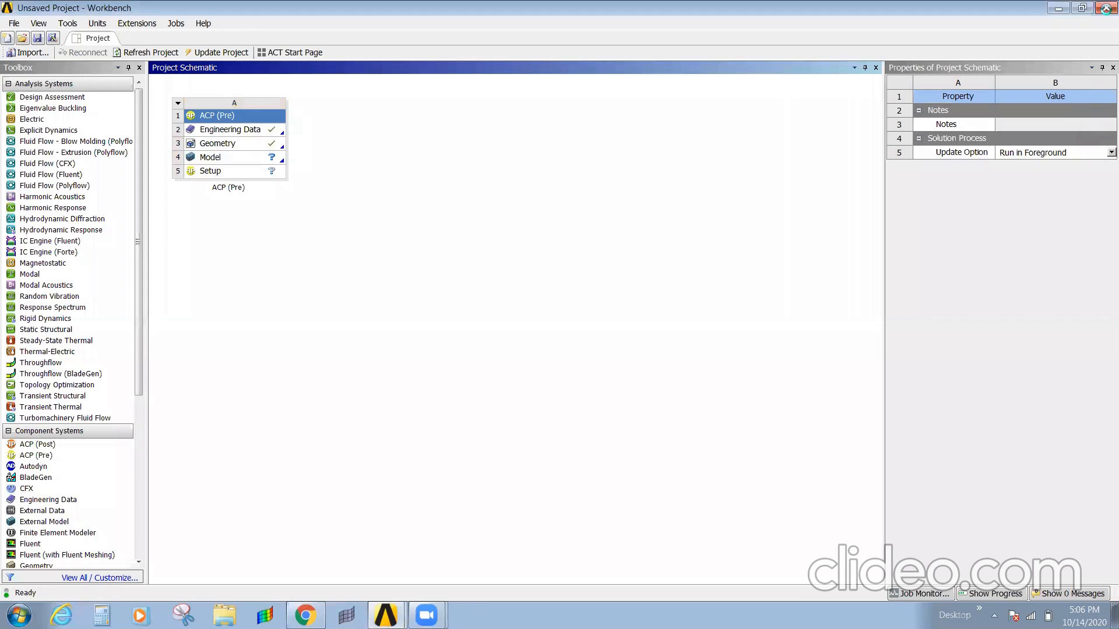
left_click(575, 330)
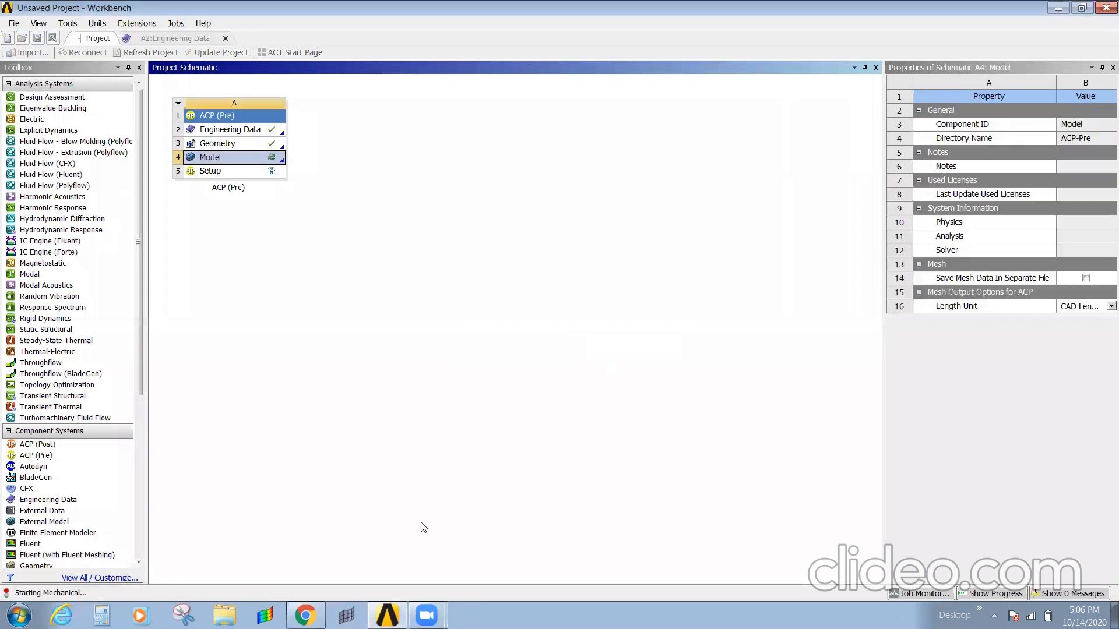
left_click(266, 287)
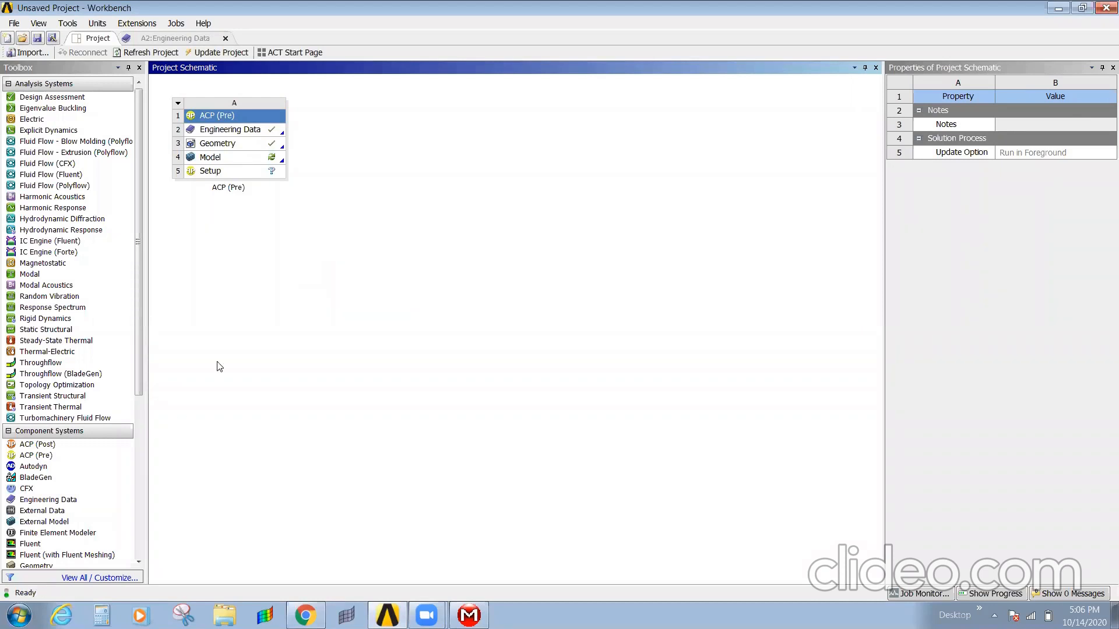
left_click(465, 619)
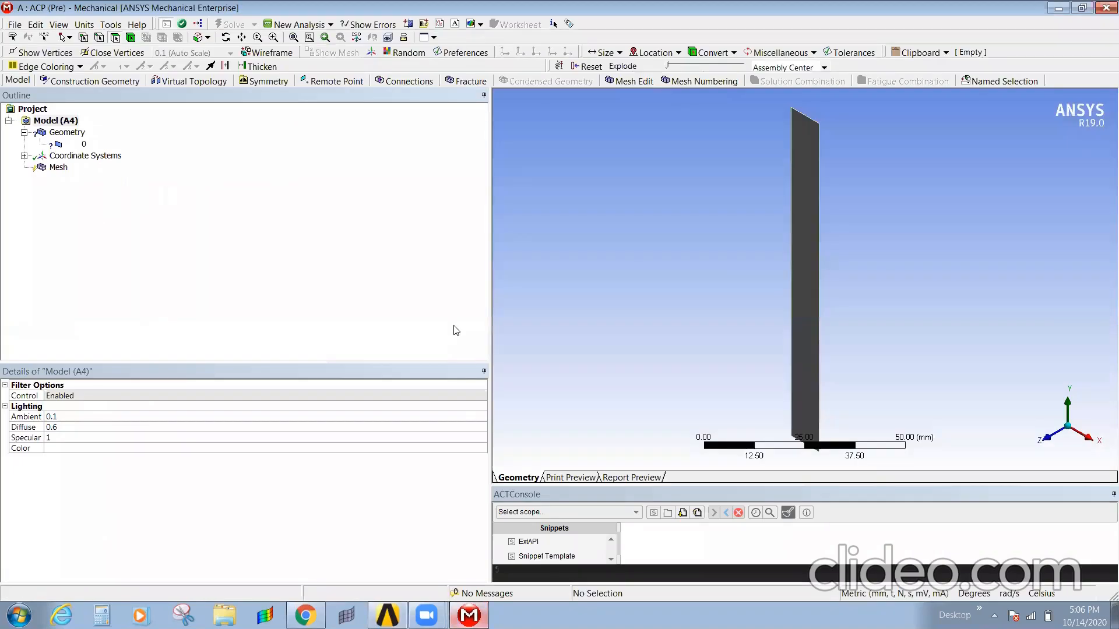
Set the thickness of the surface body under Geometry to 1 mm
left_click(76, 145)
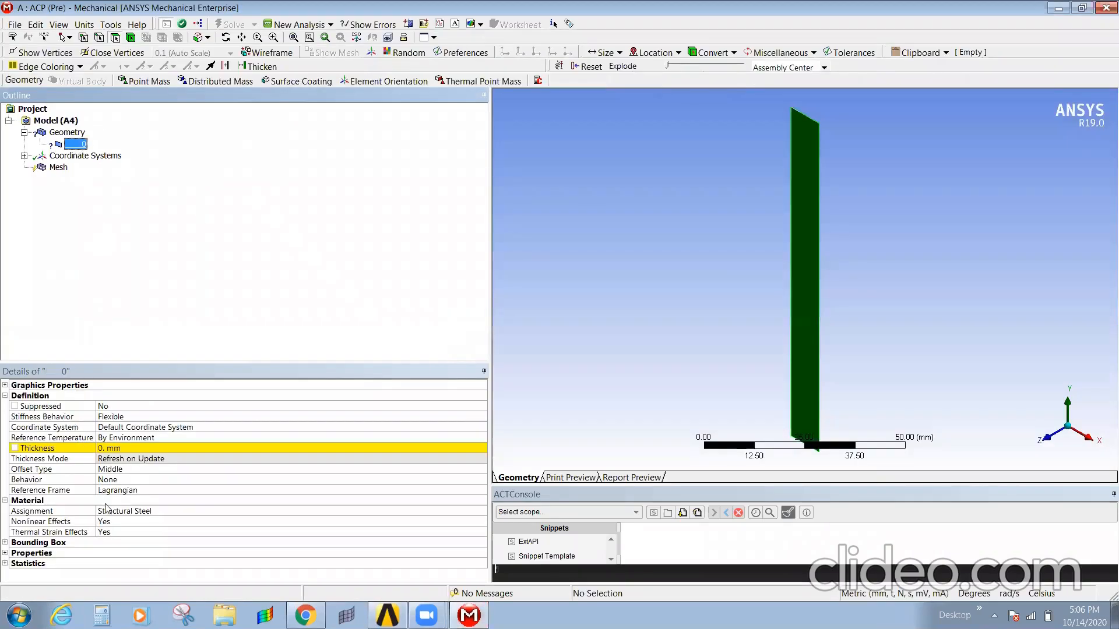
left_click(128, 448)
type("1")
key("Return")
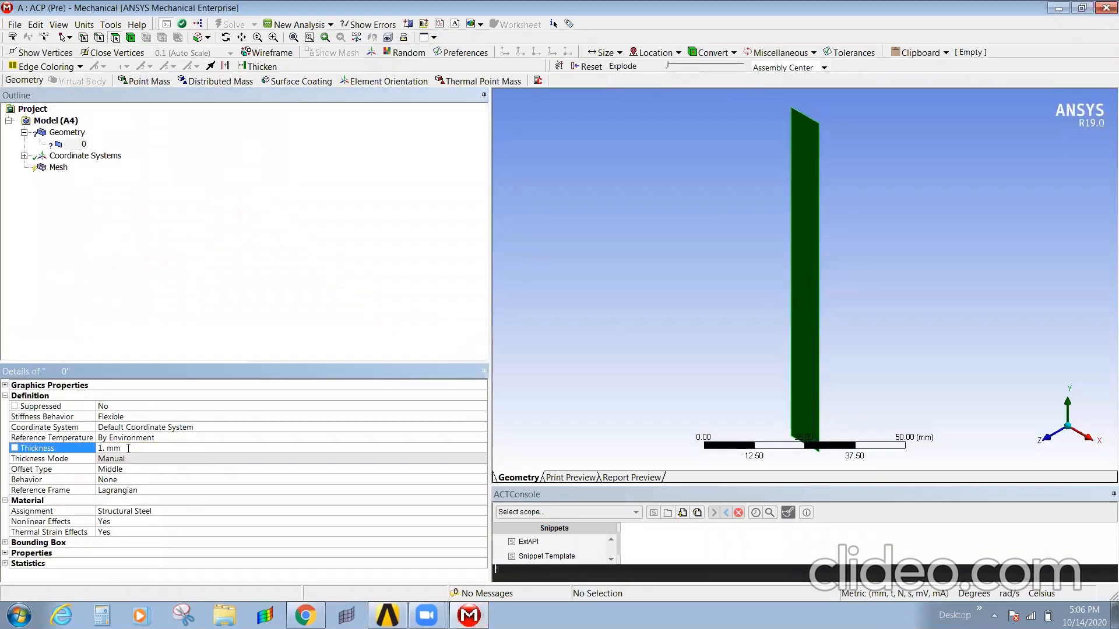
Generate the mesh on the surface body with the default settings and view it from another angle
left_click(58, 168)
right_click(58, 168)
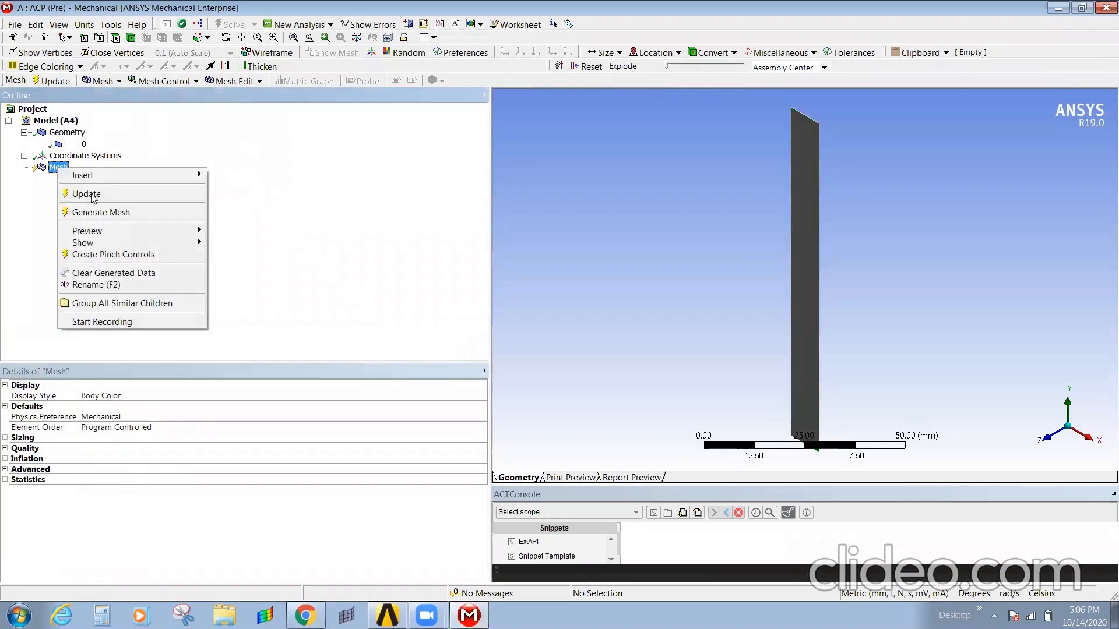
left_click(98, 214)
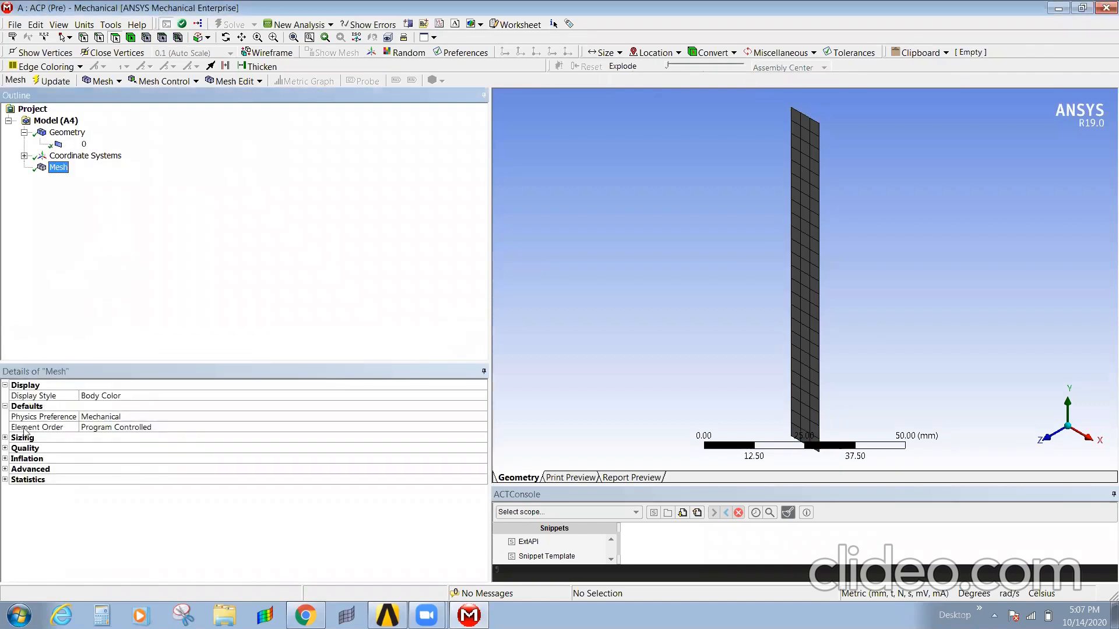
middle_click_drag(996, 213, 779, 249)
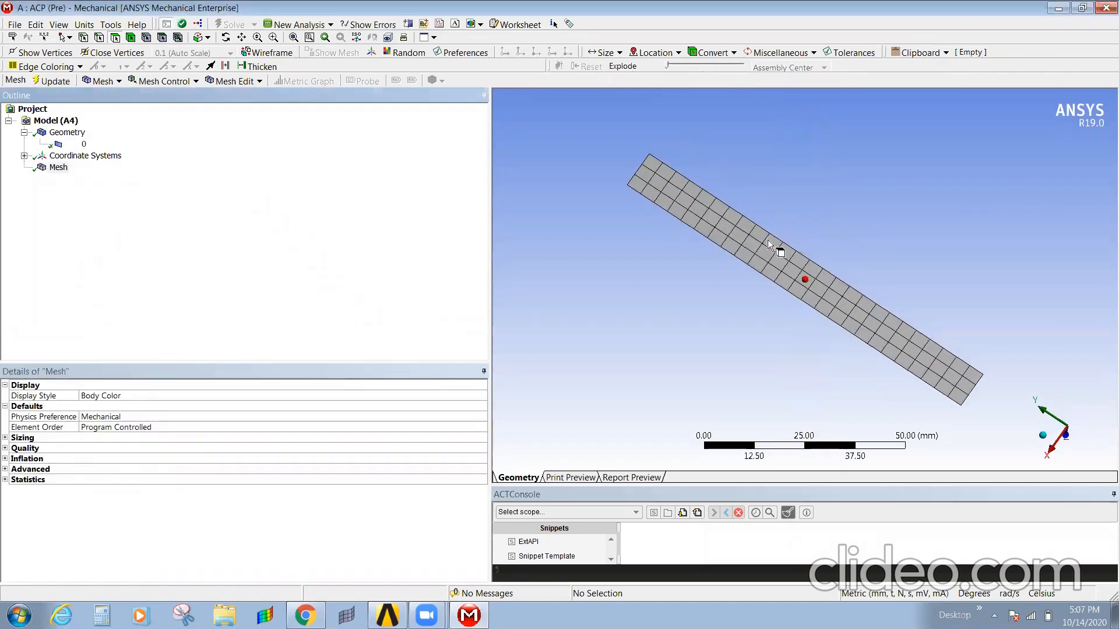
Return to Workbench and update the Model cell of the ACP (Pre) system
left_click(16, 25)
left_click(27, 45)
left_click(389, 616)
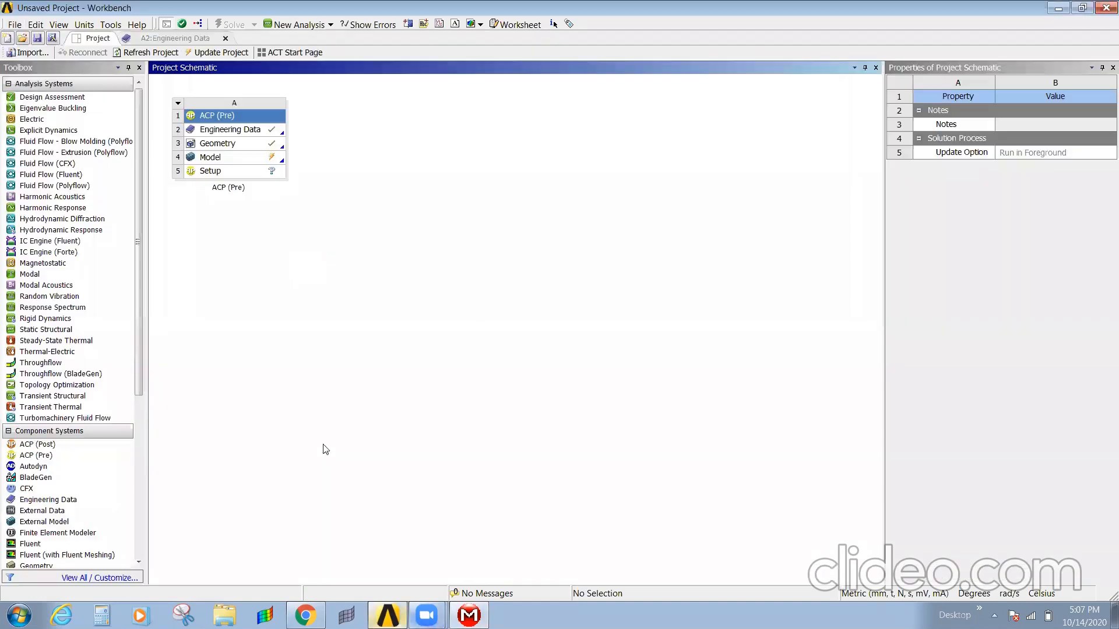
left_click(236, 159)
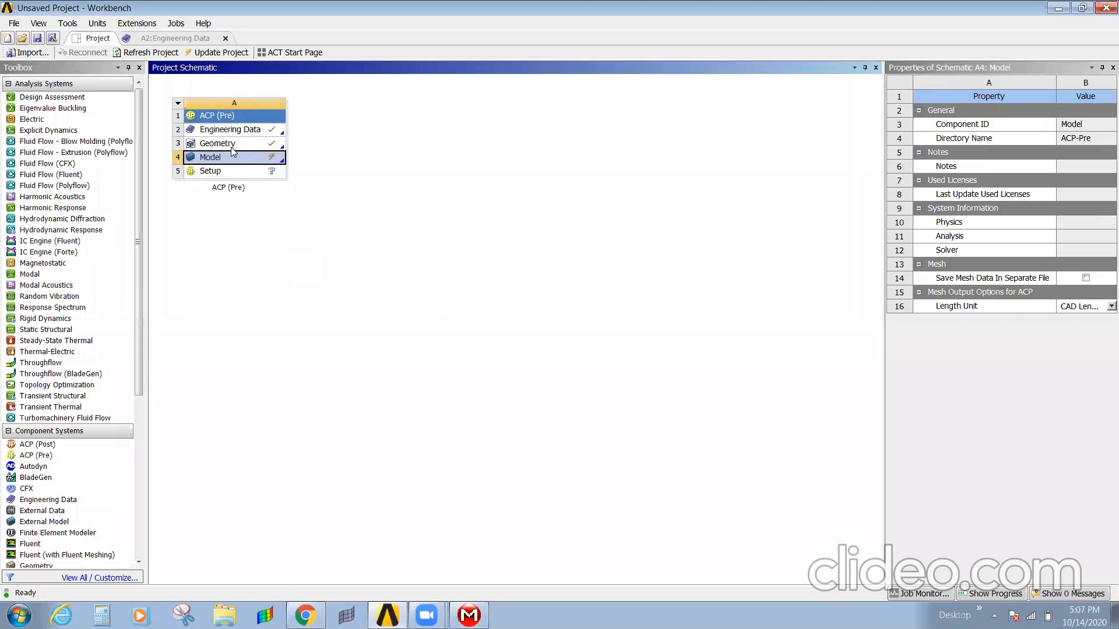
right_click(233, 155)
left_click(274, 238)
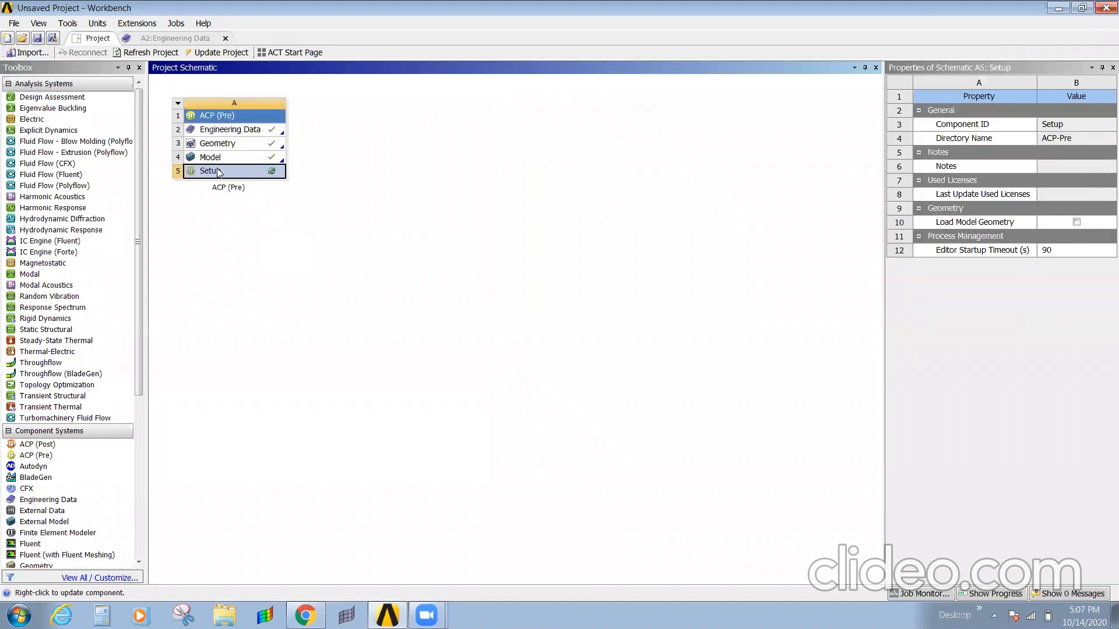
Open the ACP (Pre) system's Setup for editing and expand the ACP Model's material data and materials
right_click(218, 173)
left_click(250, 175)
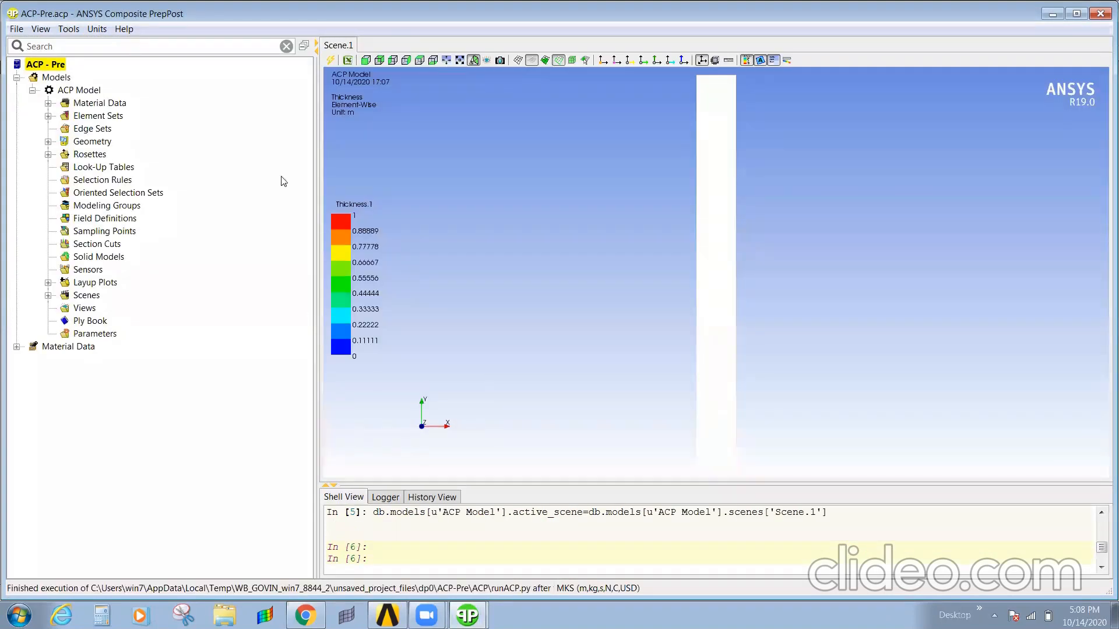
left_click(49, 103)
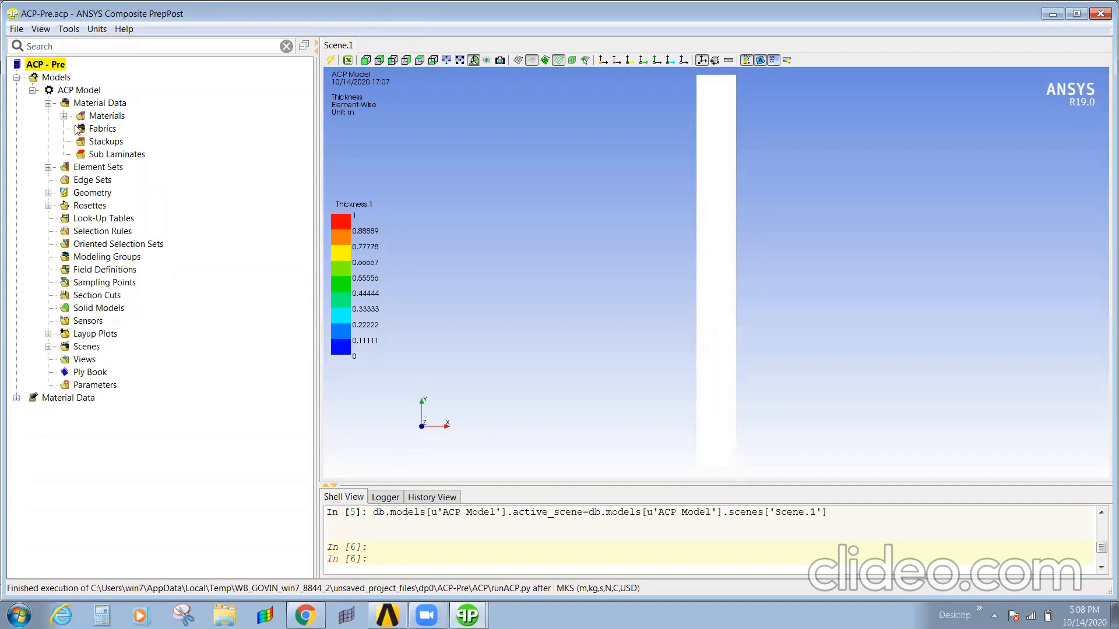
left_click(98, 129)
left_click(64, 116)
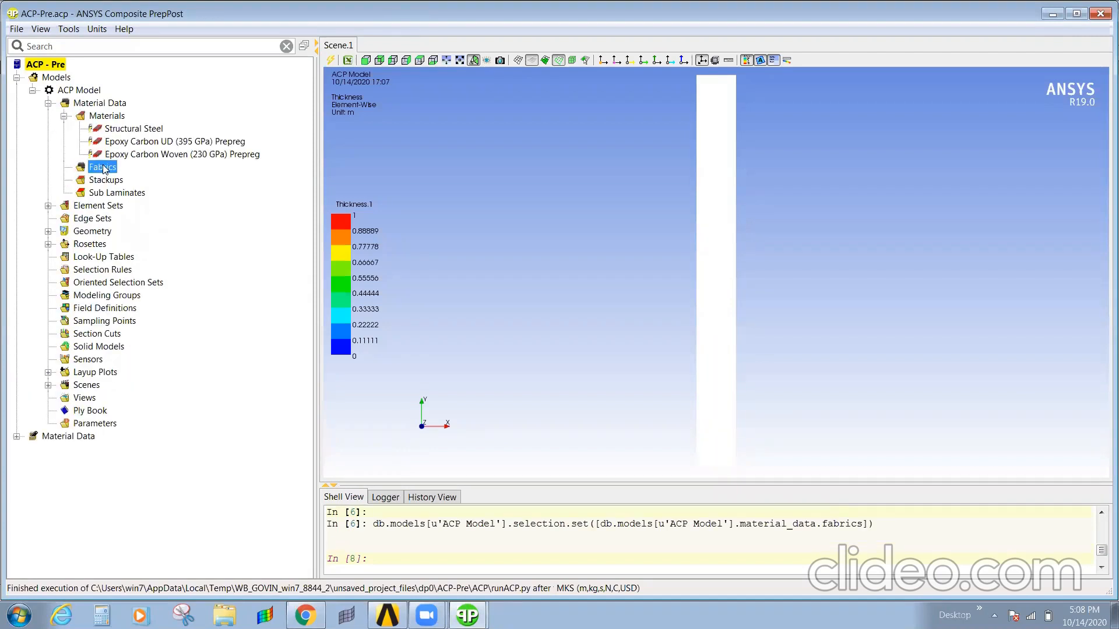
Create a fabric using Epoxy Carbon UD (395 GPa) Prepreg with a thickness of 1
right_click(114, 159)
left_click(143, 166)
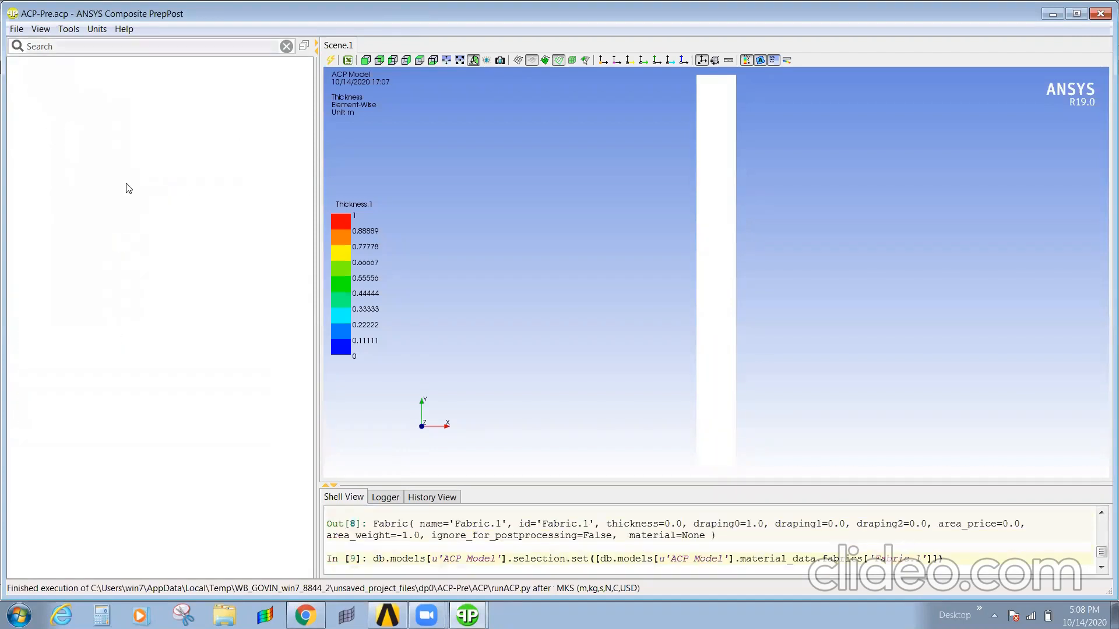
left_click(677, 242)
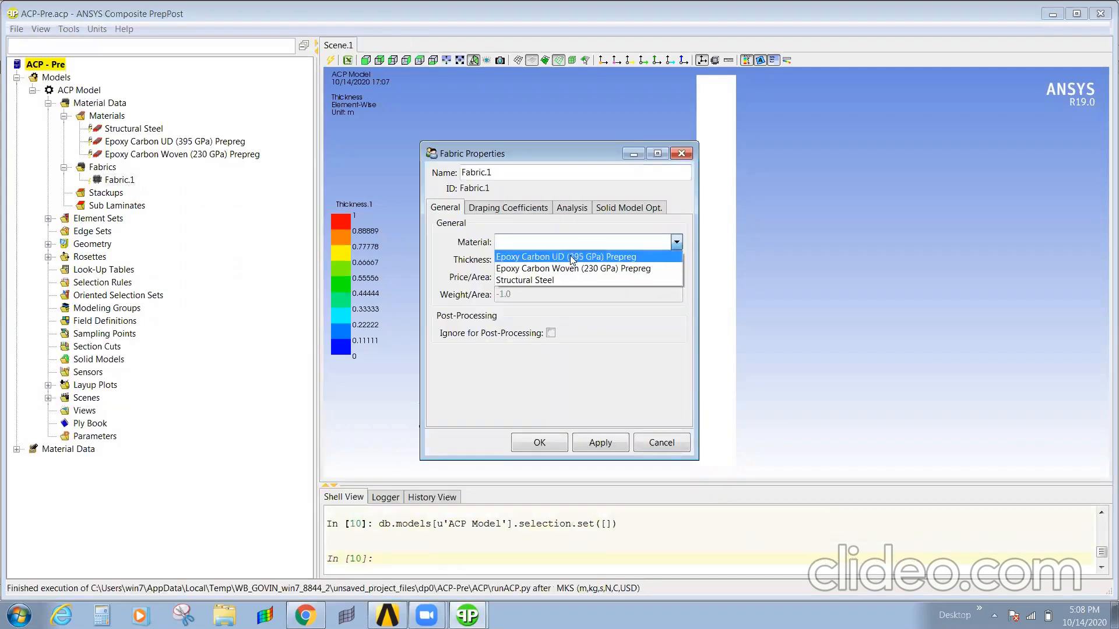
left_click(594, 256)
left_click(497, 260)
double_click(528, 263)
type("0")
key("BackSpace")
type("1")
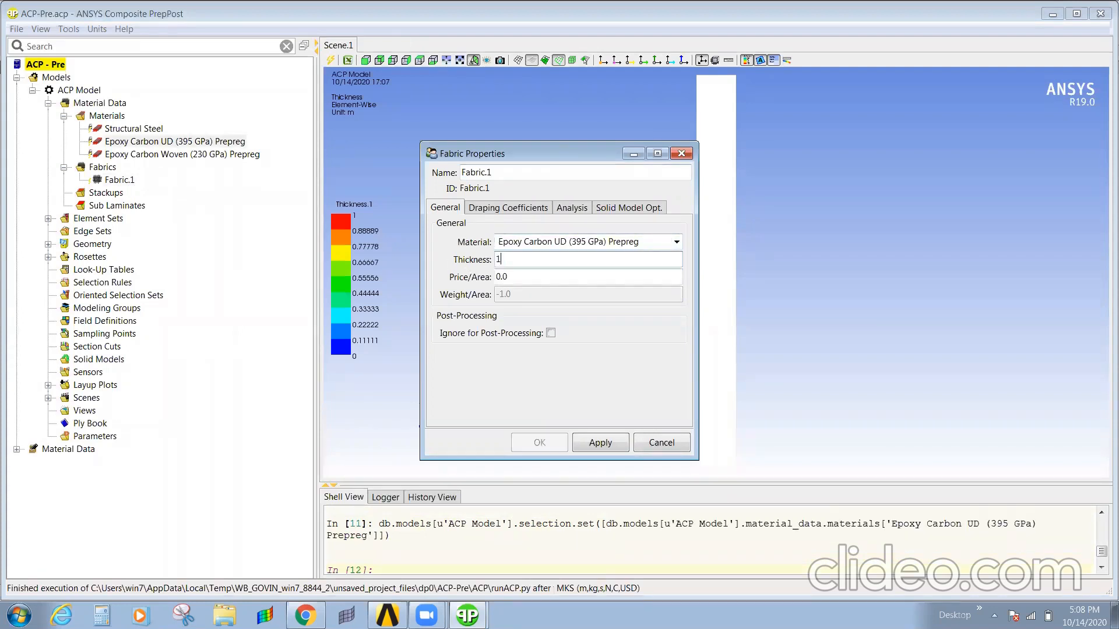
left_click(596, 447)
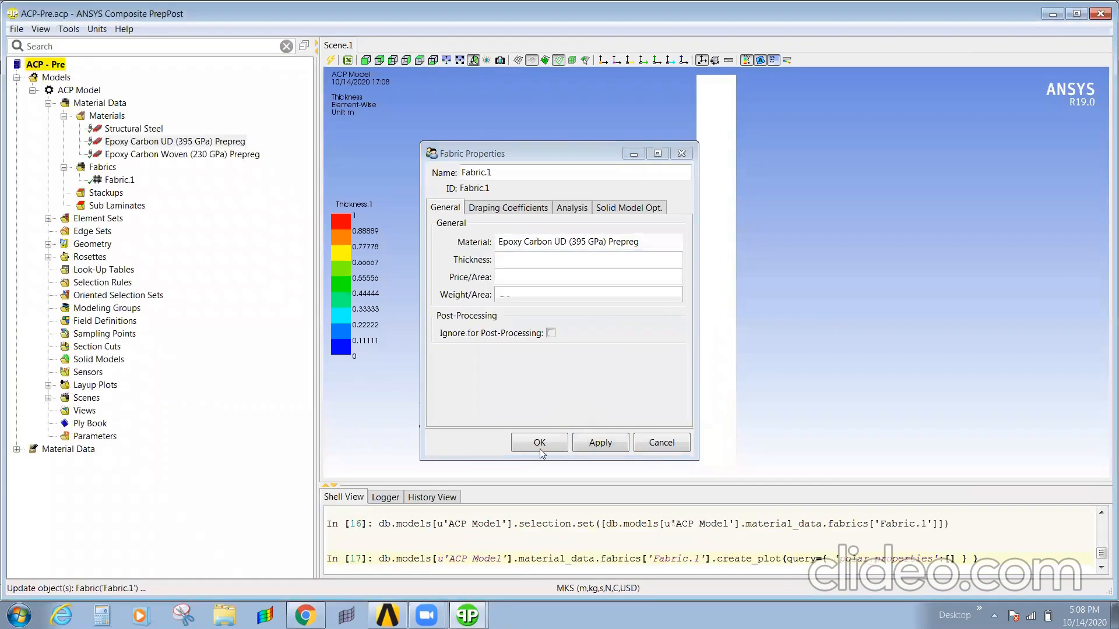
left_click(540, 448)
Create a stackup and add Fabric.1 as its first ply at 0 degrees
right_click(94, 194)
left_click(147, 200)
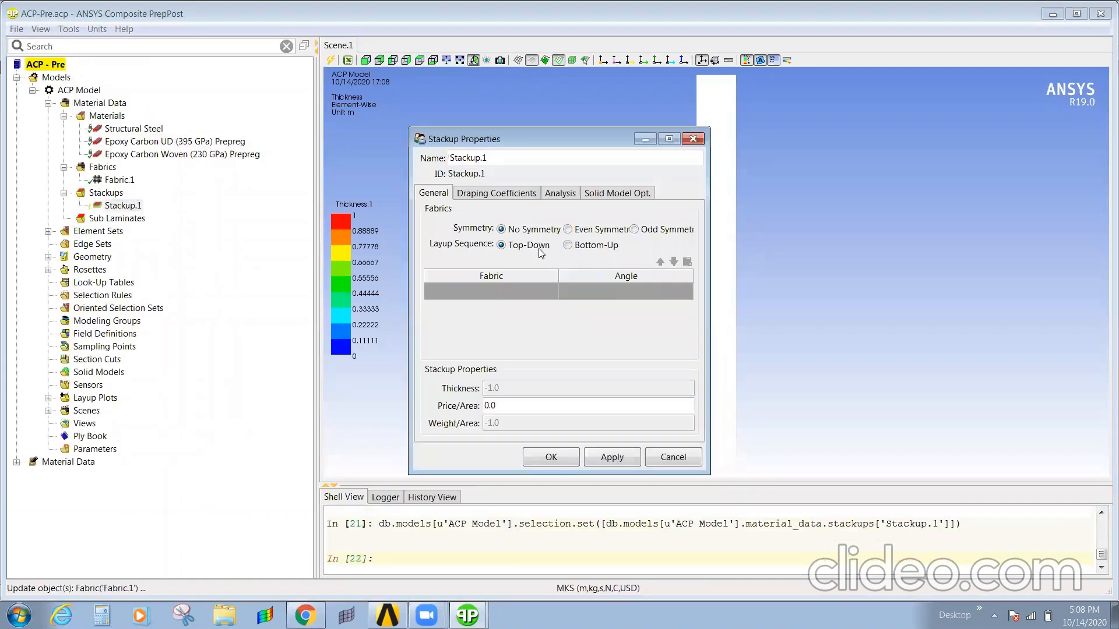
left_click(540, 286)
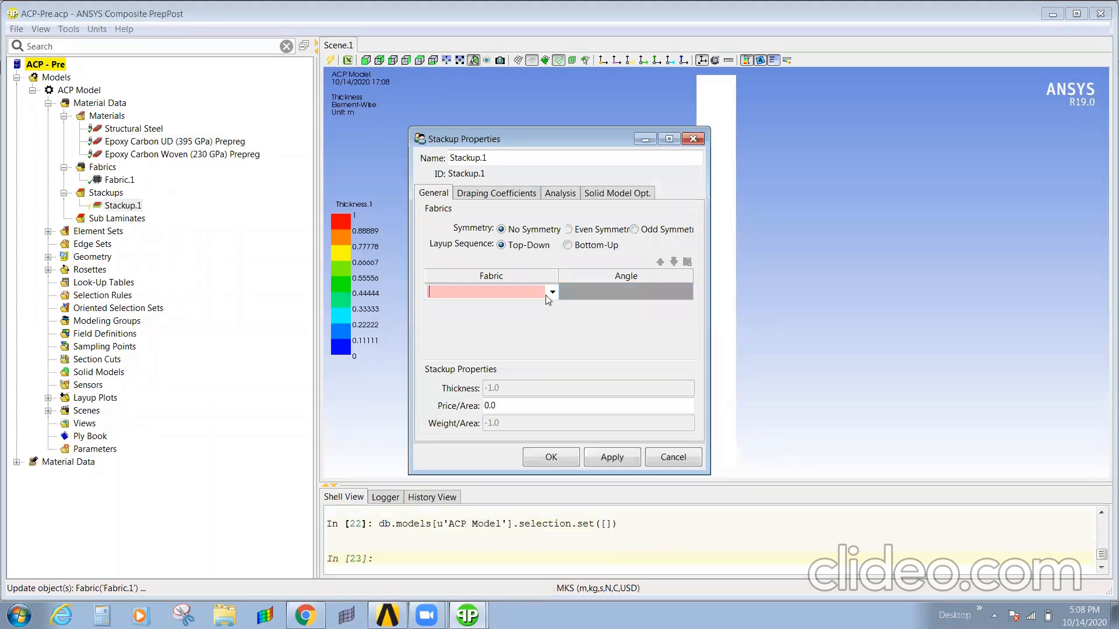
left_click(552, 293)
left_click(516, 307)
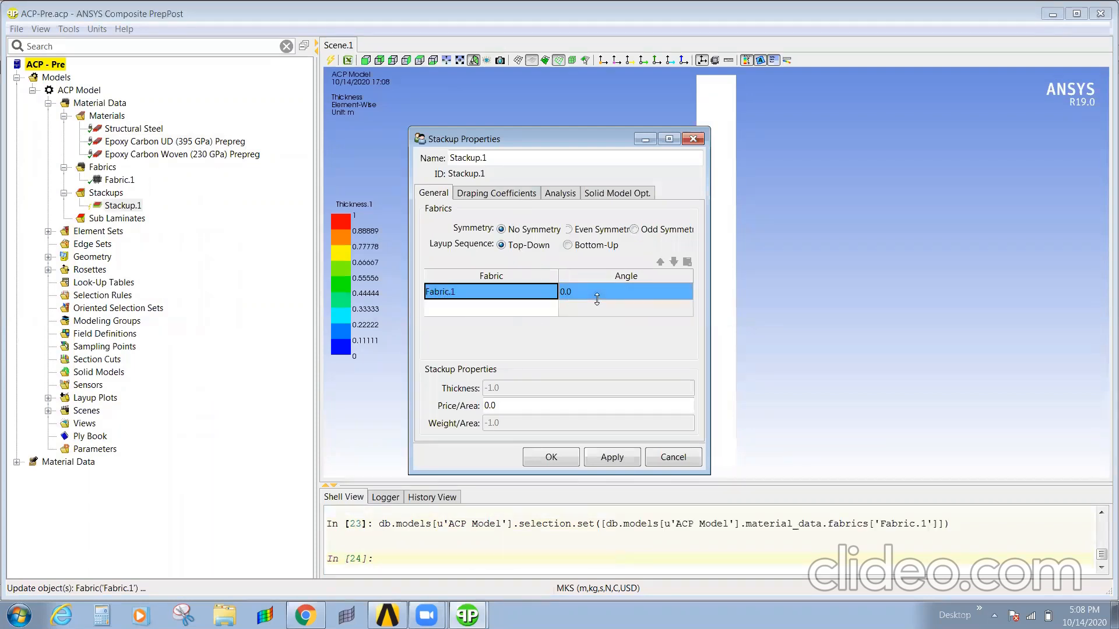
Add Fabric.1 as the stackup's second ply with an angle of 45 degrees
left_click(531, 309)
left_click(552, 308)
left_click(500, 324)
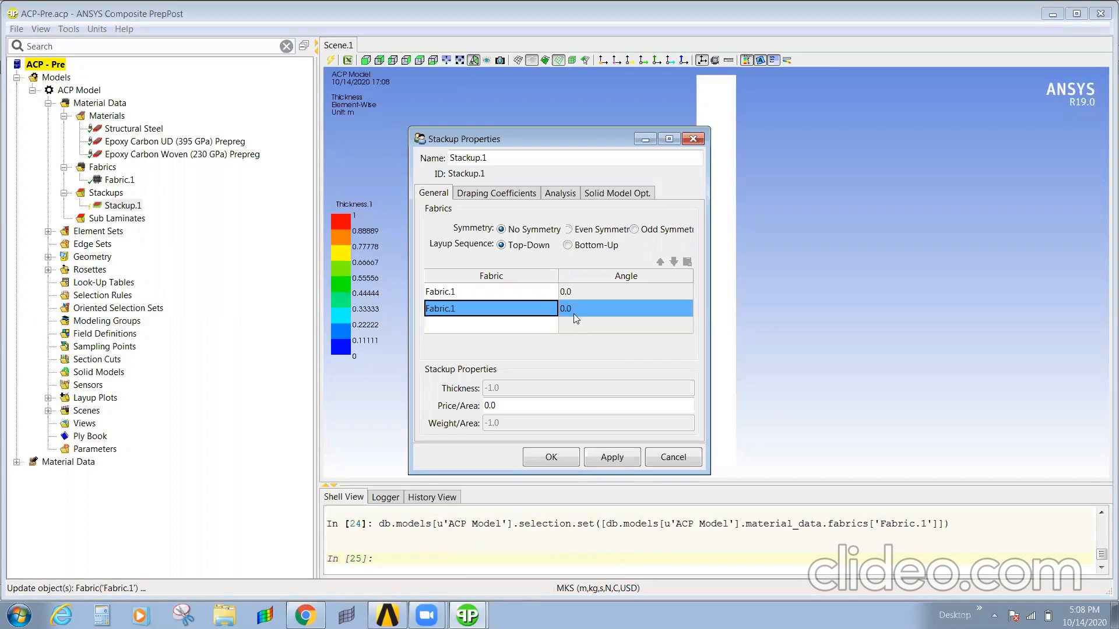
left_click(574, 313)
type("45")
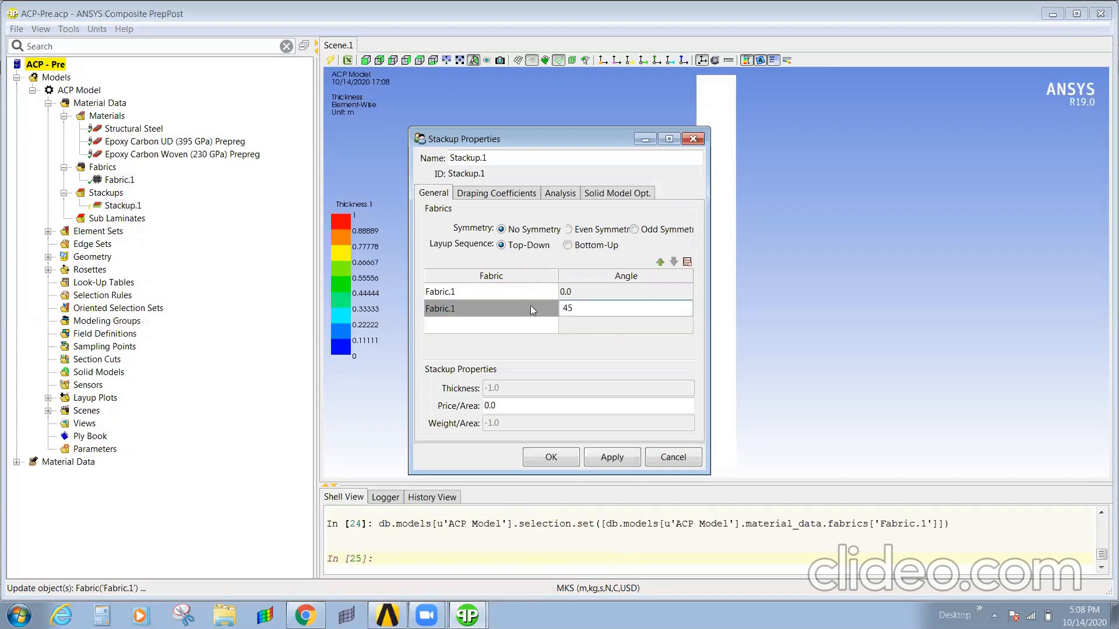
Add Fabric.1 as the stackup's third ply with an angle of 90 degrees
left_click(548, 330)
left_click(550, 331)
left_click(548, 339)
left_click(592, 329)
type("90")
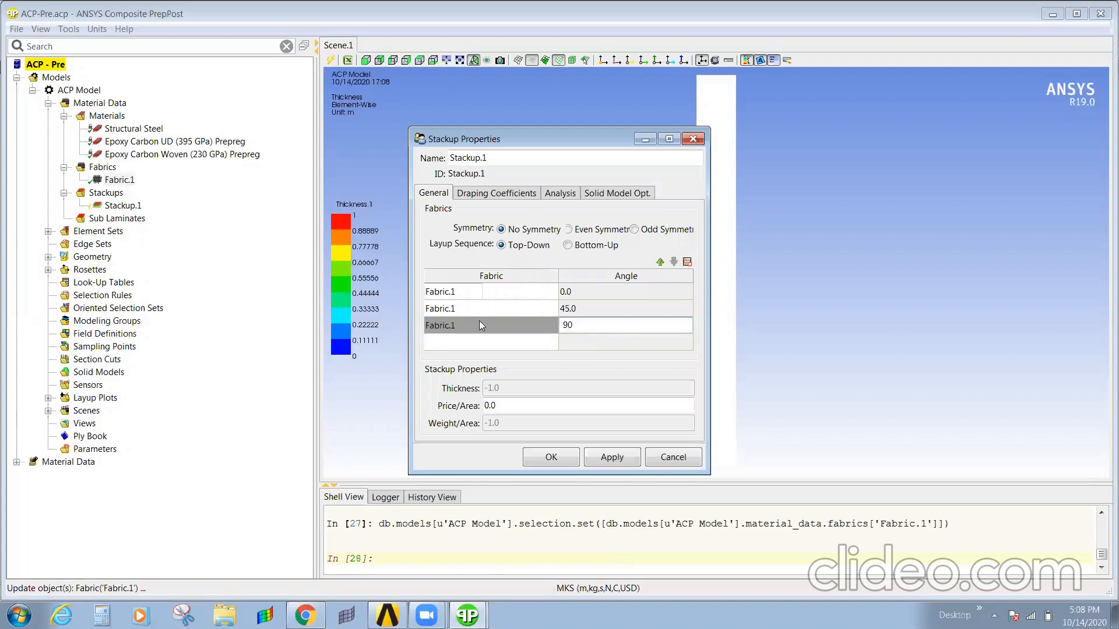
Add Fabric.1 as the stackup's fourth ply with an angle of -45 degrees
left_click(528, 345)
left_click(552, 342)
left_click(541, 355)
left_click(578, 342)
type("-45")
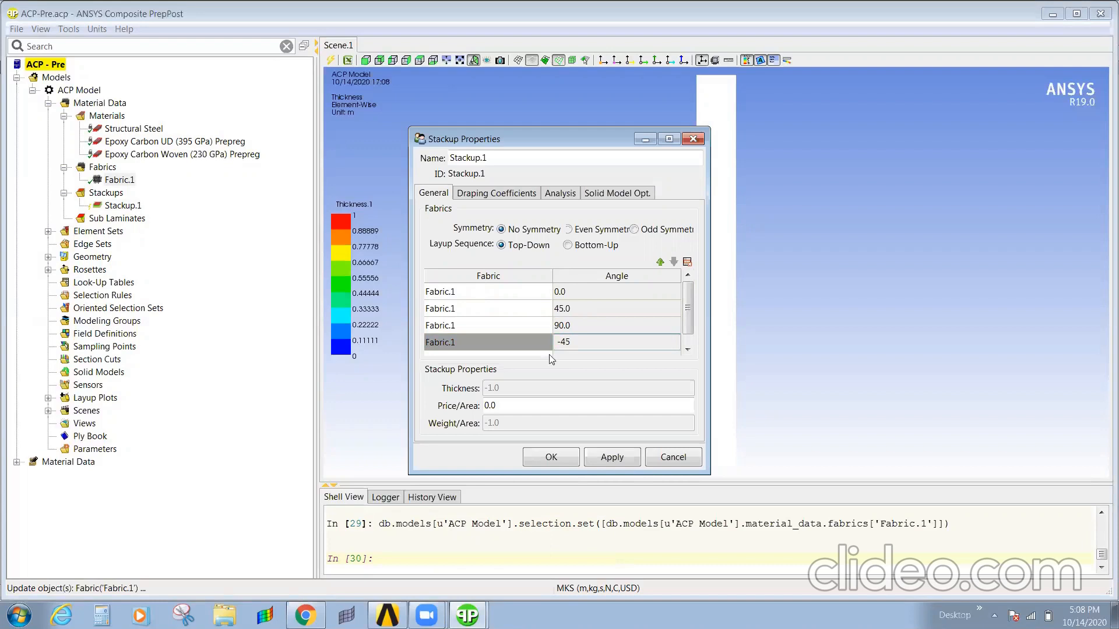
Add Fabric.1 as the stackup's fifth ply at 0 degrees and apply the stackup definition
scroll(566, 337, "down", 2)
left_click(545, 350)
left_click(547, 348)
left_click(532, 362)
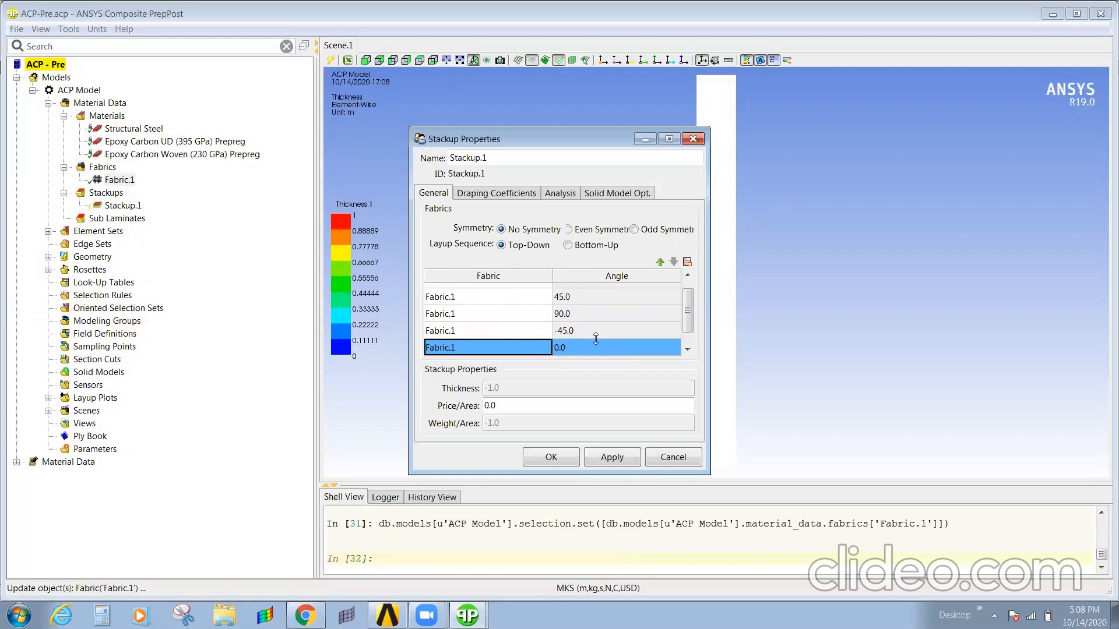
left_click(590, 348)
scroll(690, 312, "down", 1)
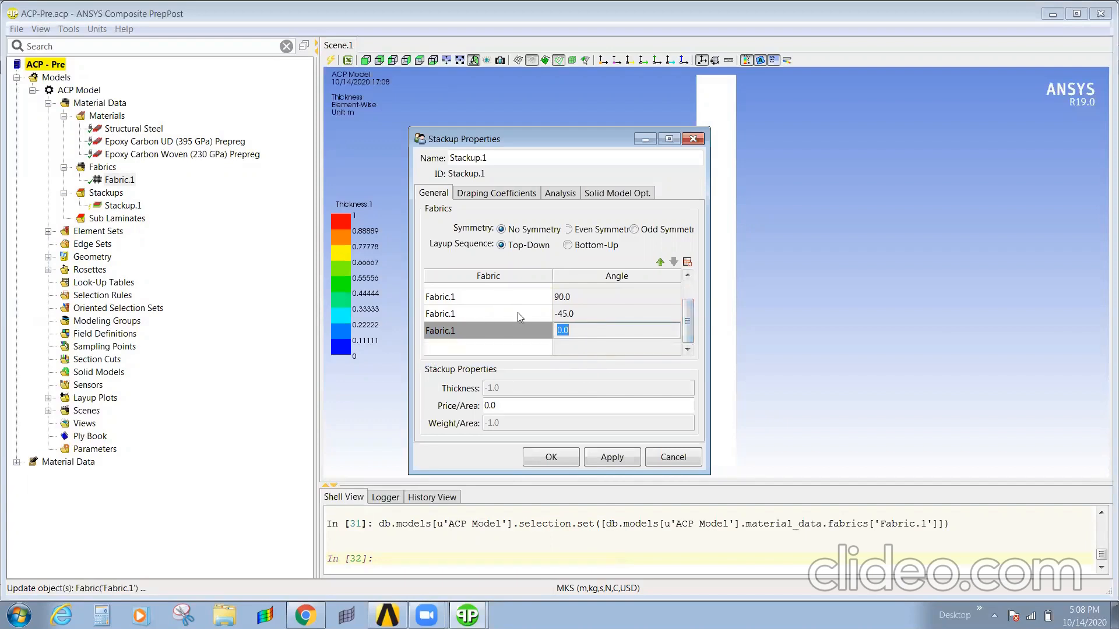
left_click(595, 457)
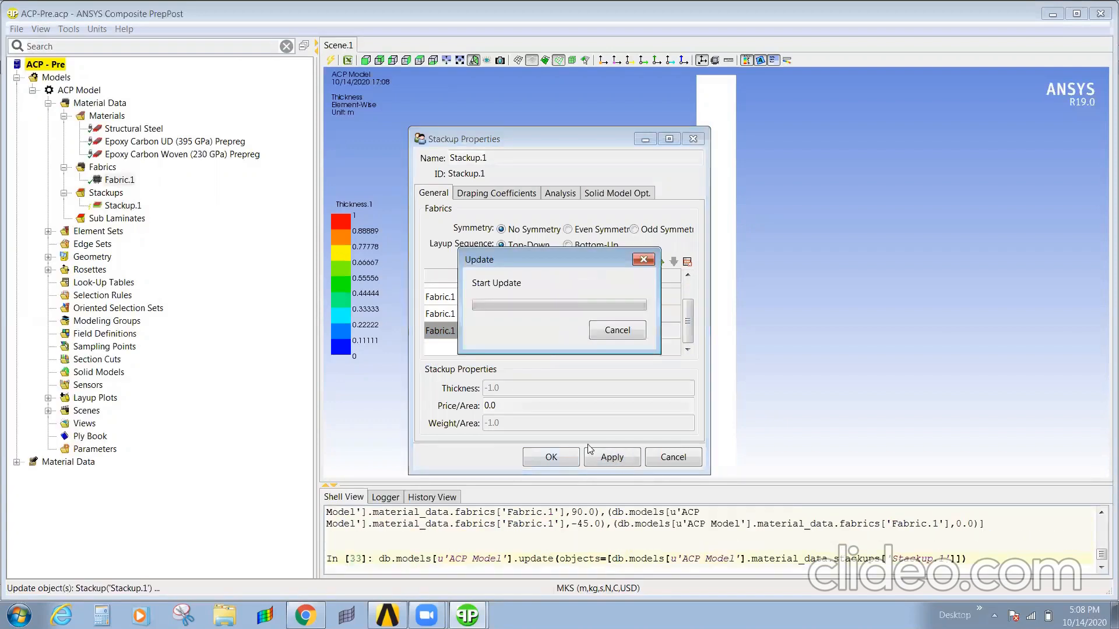
left_click(544, 458)
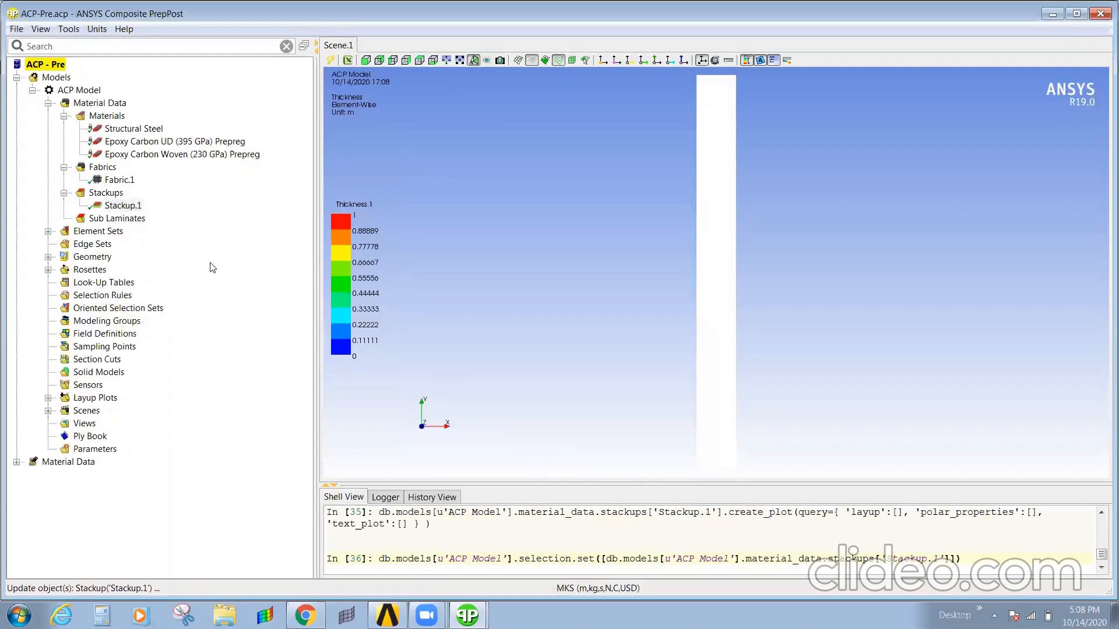
Change the unit system to MPA (mm,t,s,N,C,USD)
left_click(97, 28)
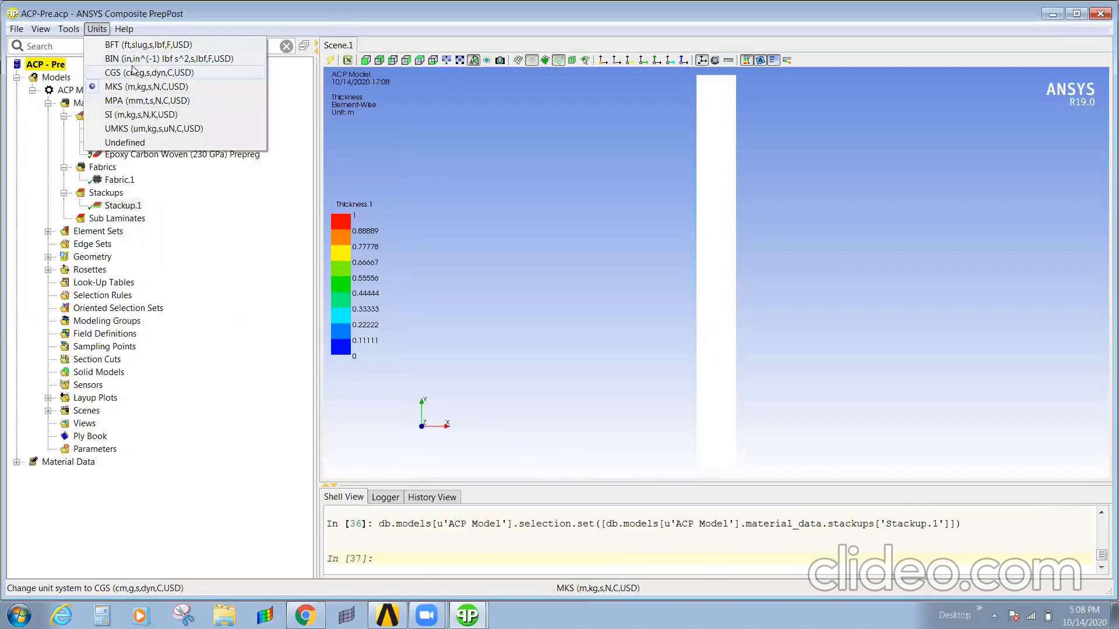
left_click(139, 101)
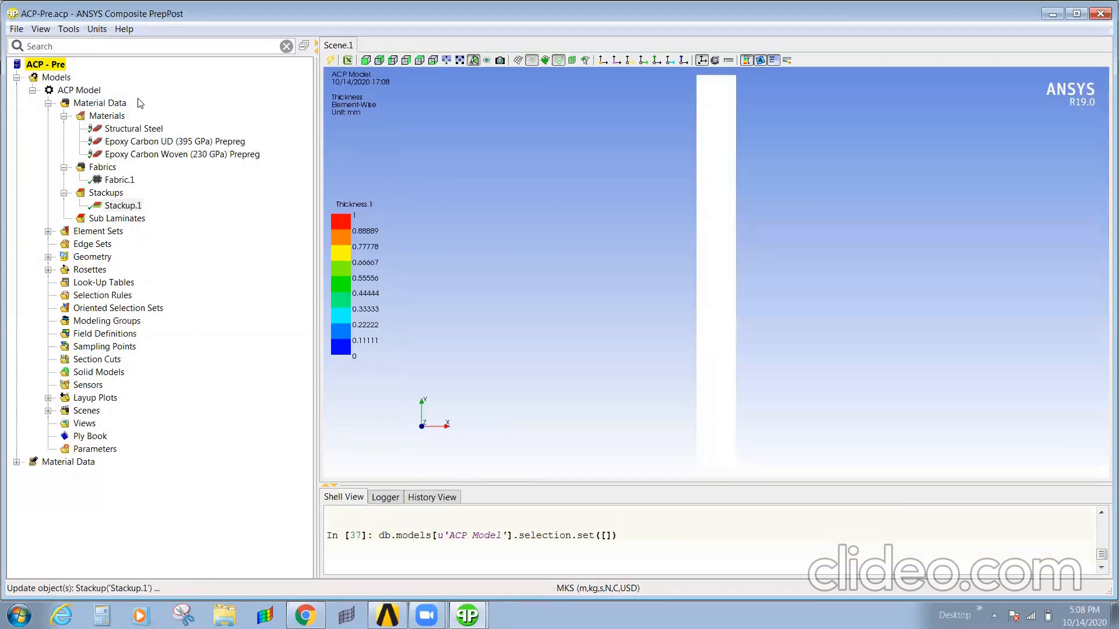
Set the thickness of Fabric.1 to 1 mm and apply the updated fabric definition
left_click(49, 103)
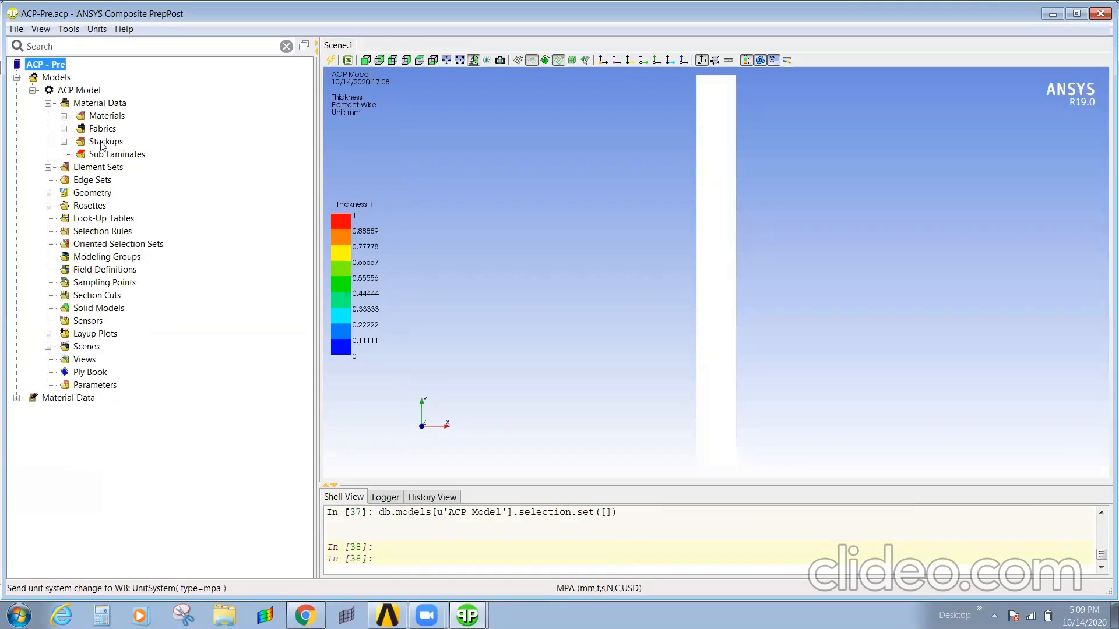
left_click(64, 128)
left_click(113, 142)
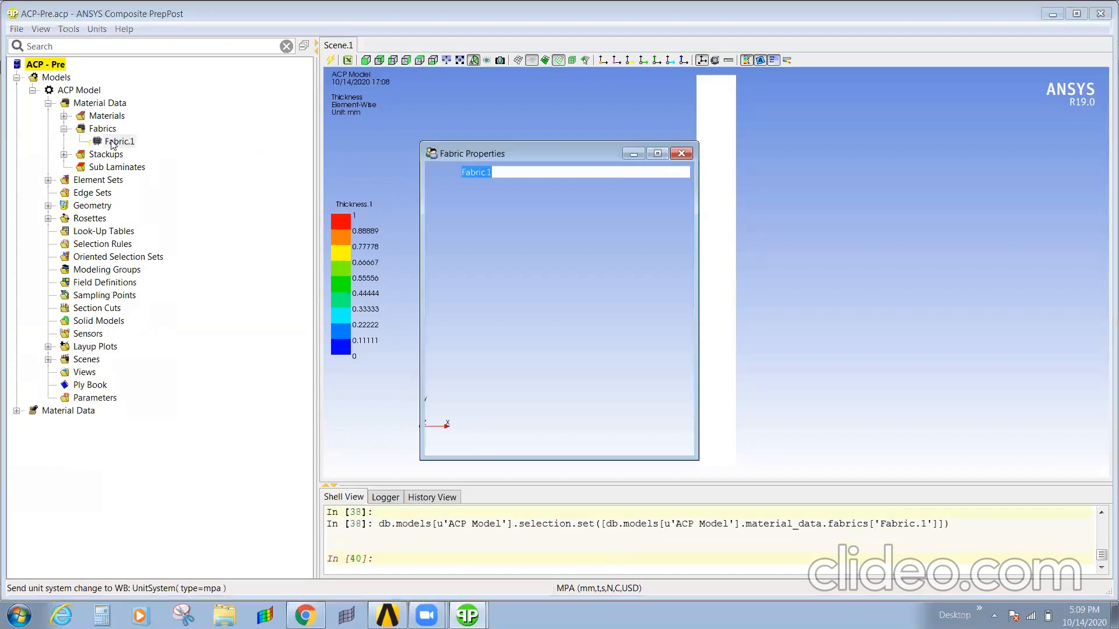
double_click(113, 144)
left_click_drag(522, 259, 454, 257)
type("1")
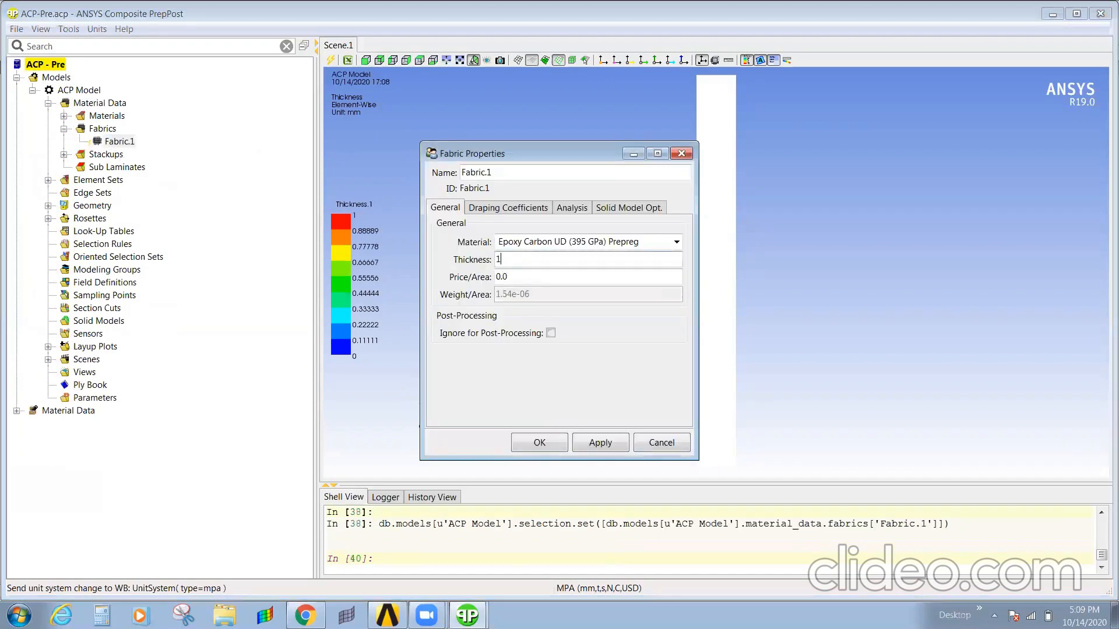
left_click(588, 443)
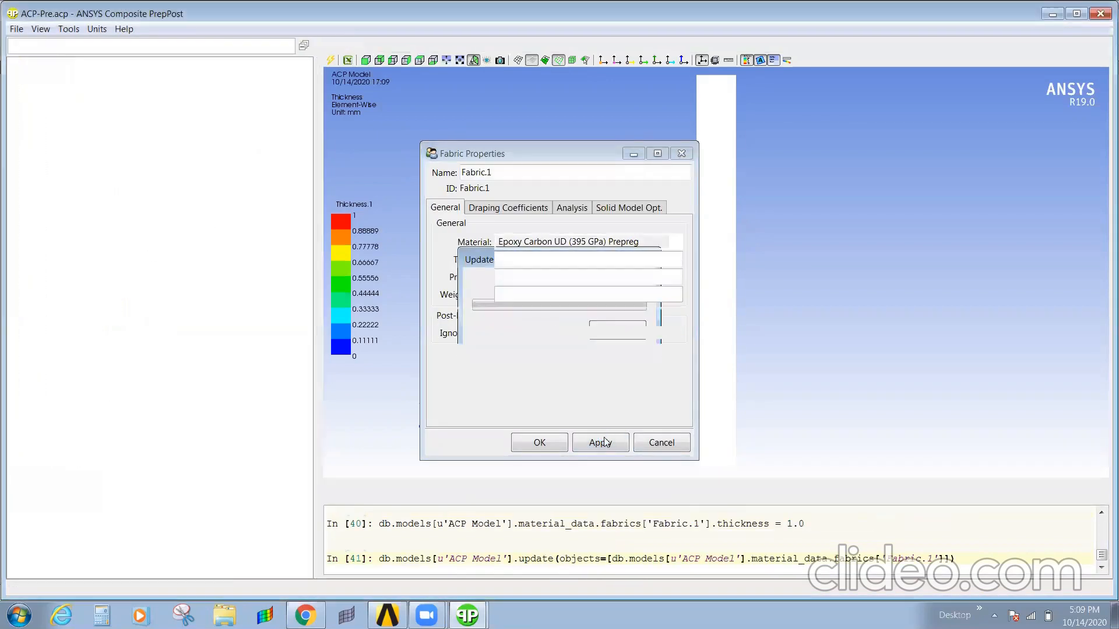
left_click(552, 442)
Open the definition of Stackup.1 and reapply it so that it is updated with the changed fabric
left_click(98, 155)
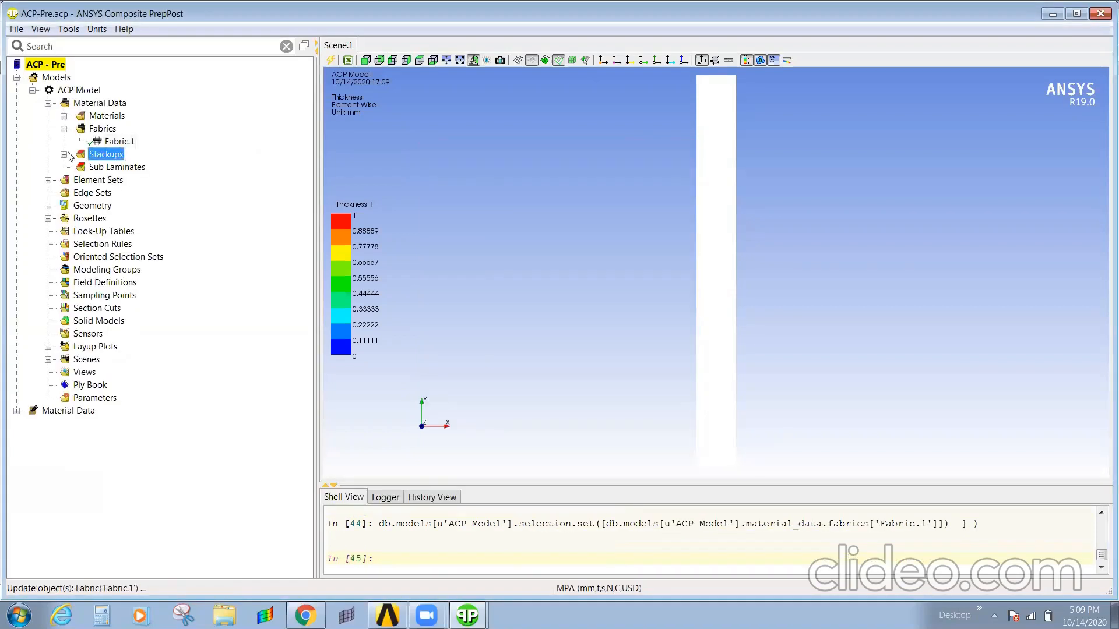
left_click(65, 154)
double_click(112, 167)
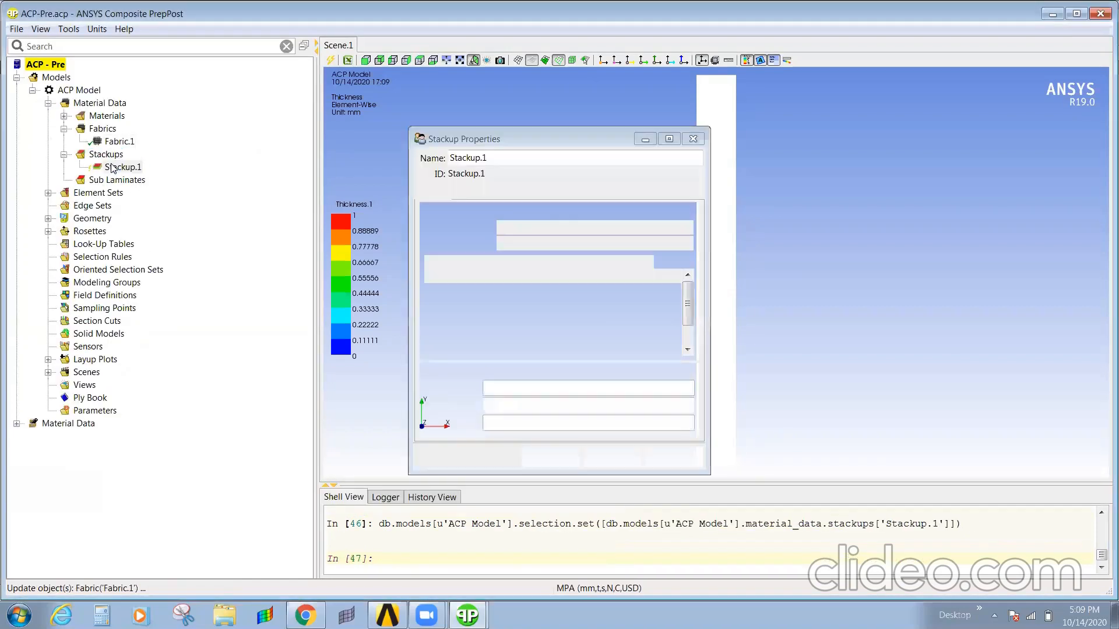
left_click(604, 461)
left_click(564, 457)
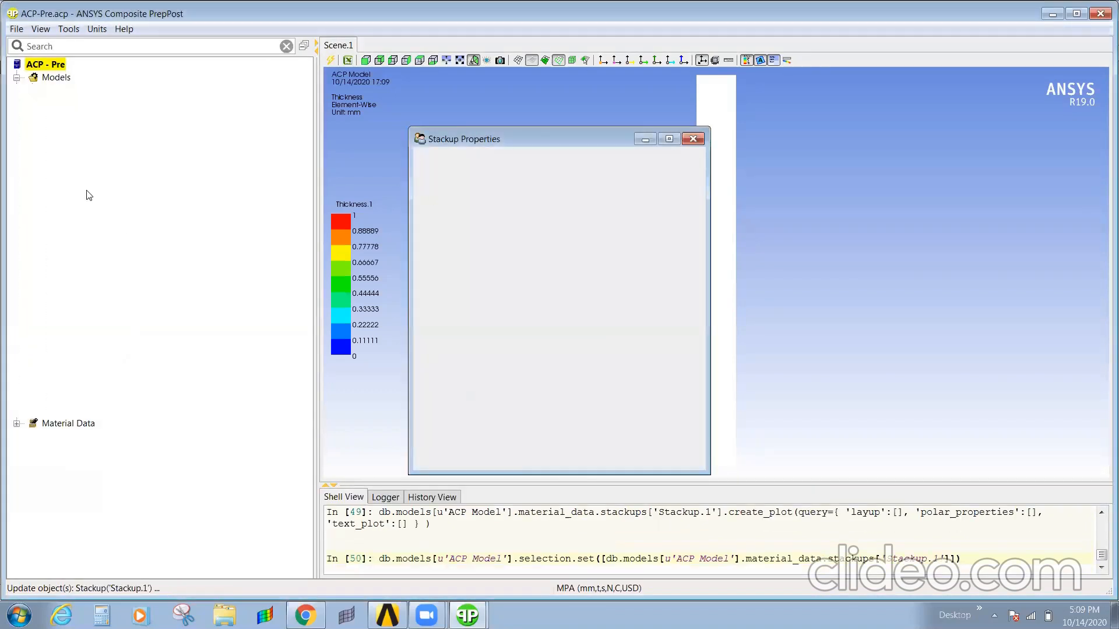
Update the All_Elements element set
left_click(48, 193)
right_click(96, 211)
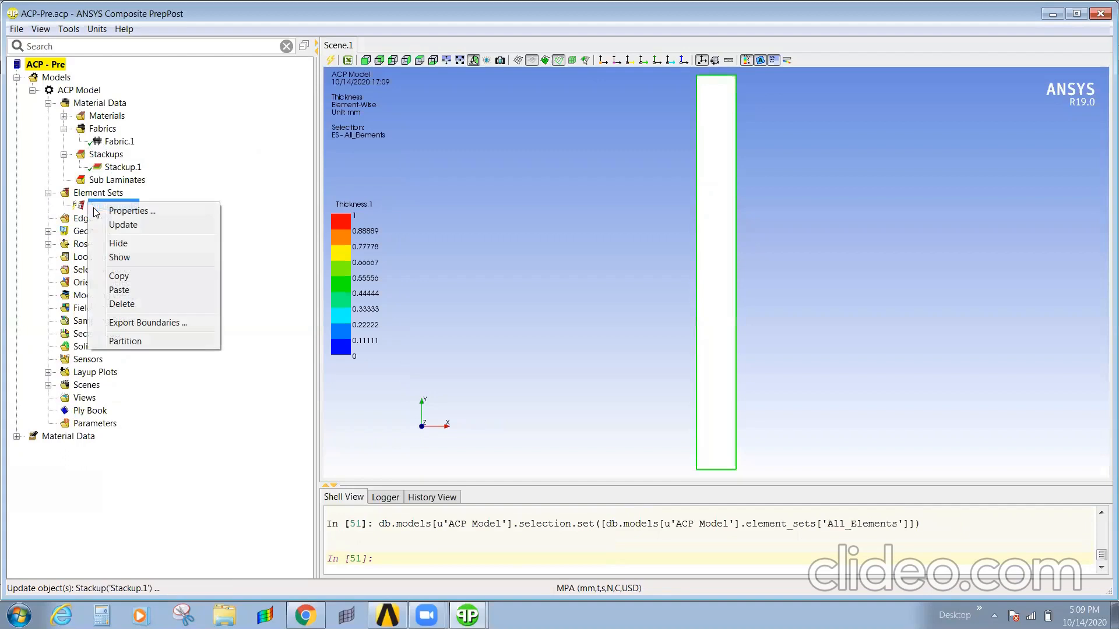
left_click(152, 225)
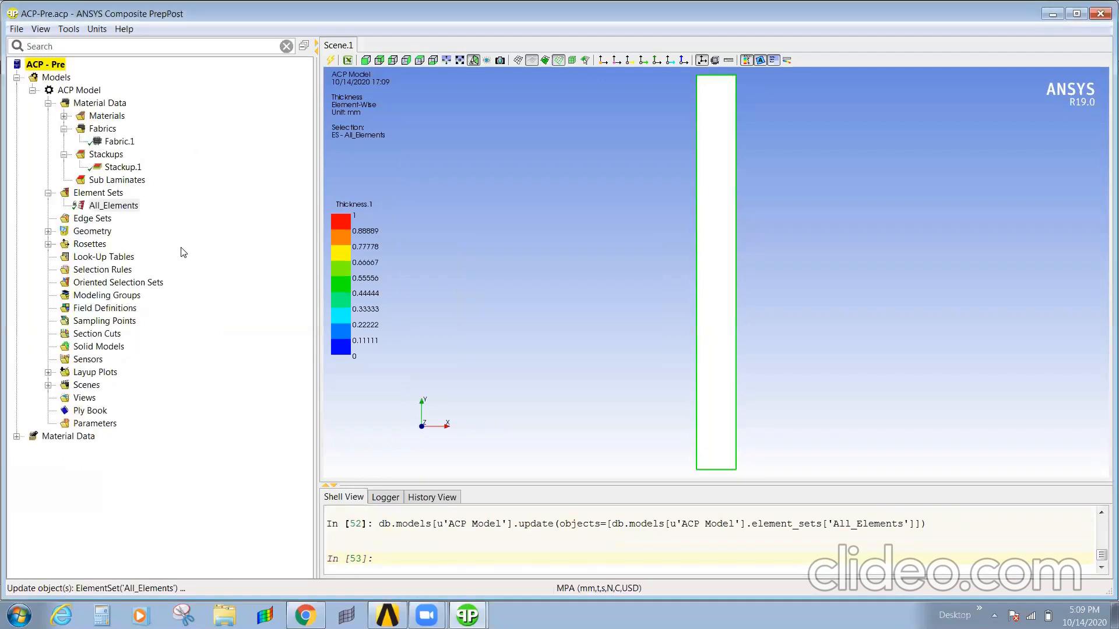
Inspect the geometry entries and examine the axes of the existing Rosette on the strip
left_click(49, 231)
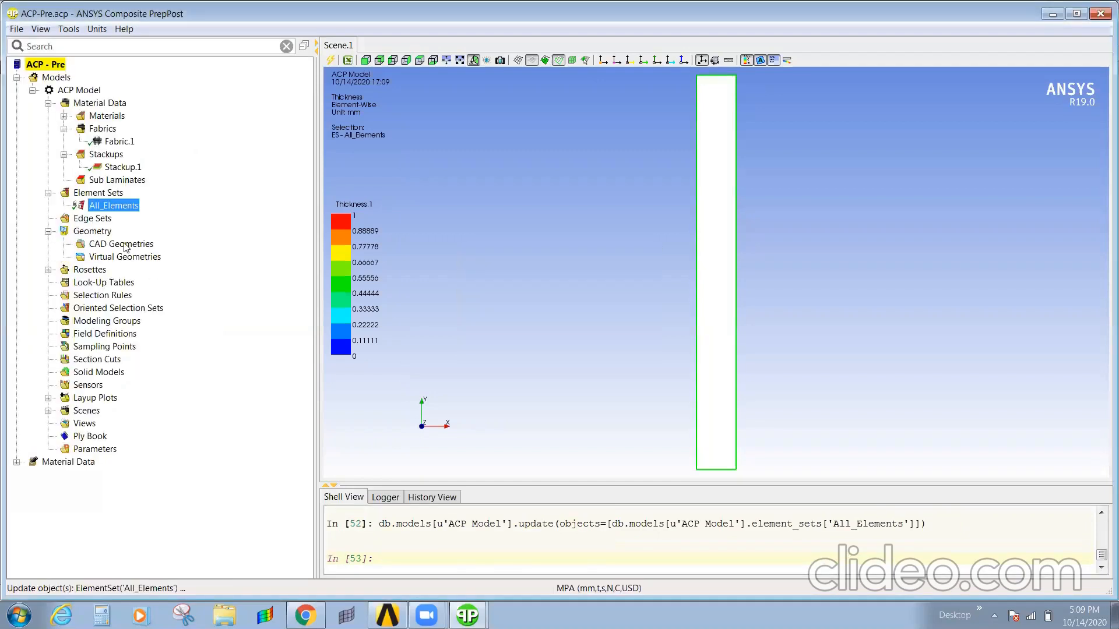
left_click(83, 269)
left_click(49, 270)
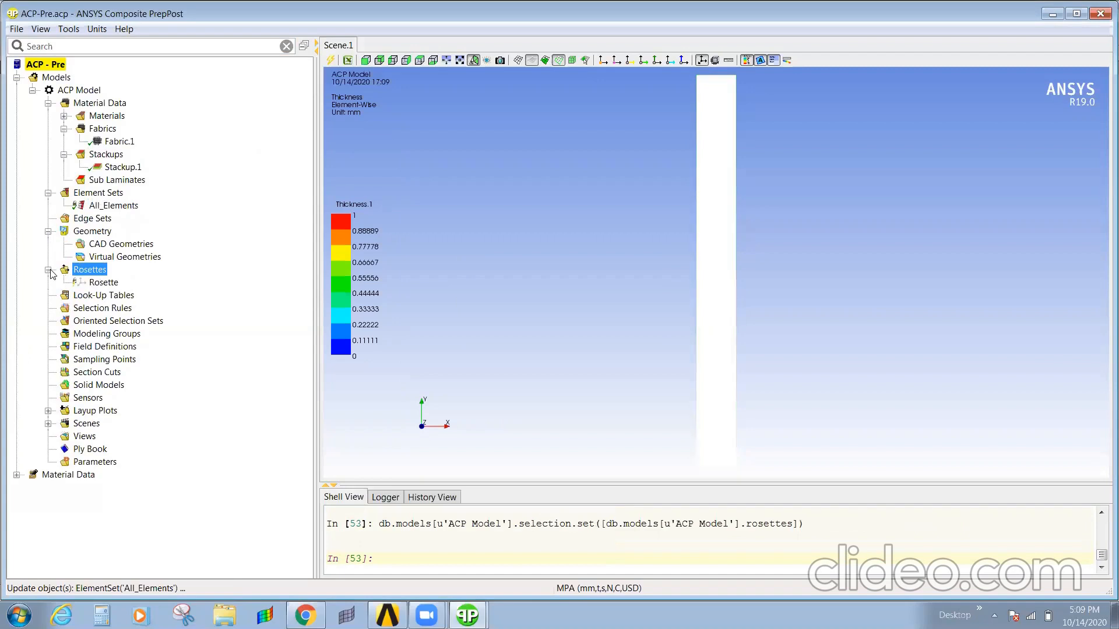
left_click(103, 282)
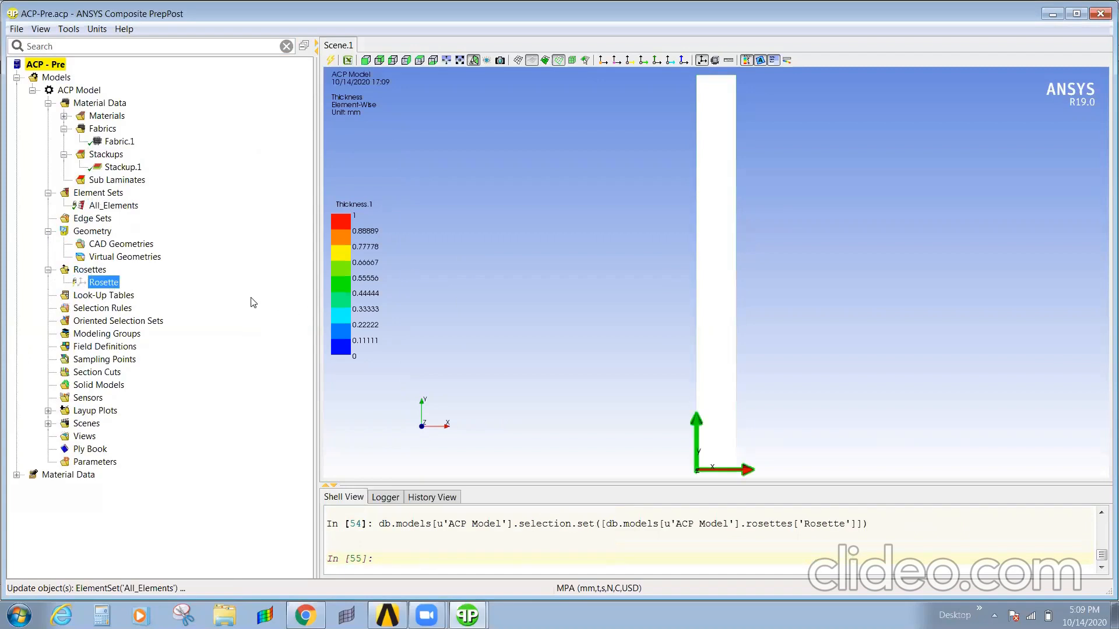
Create an oriented selection set on All_Elements, using Rosette as reference and the strip's corner at the rosette origin as orientation point
right_click(113, 321)
left_click(137, 321)
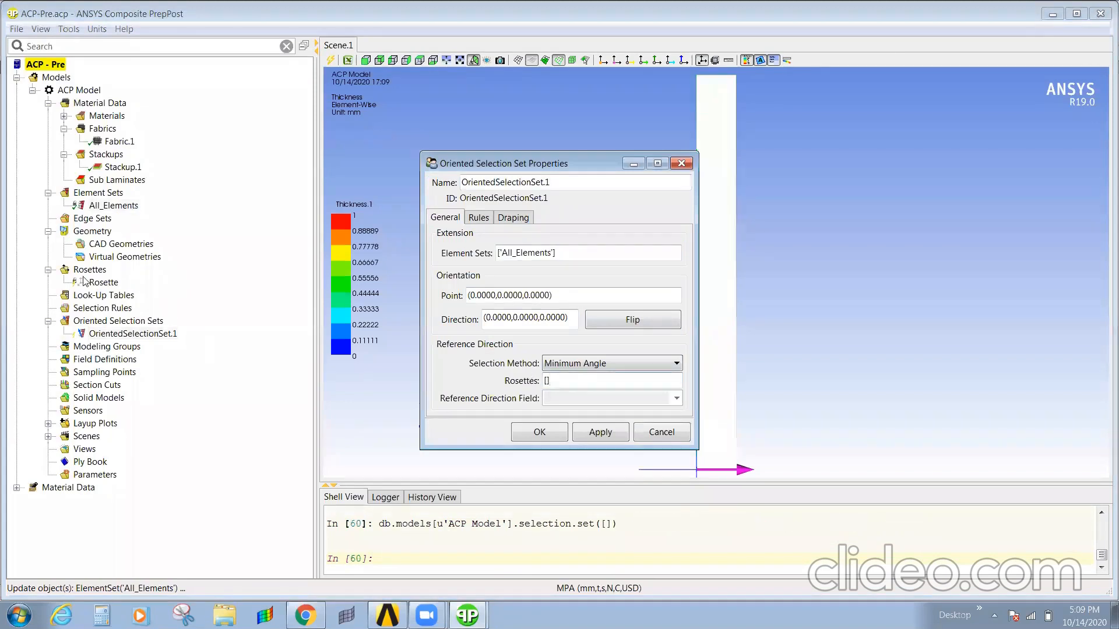
left_click(104, 282)
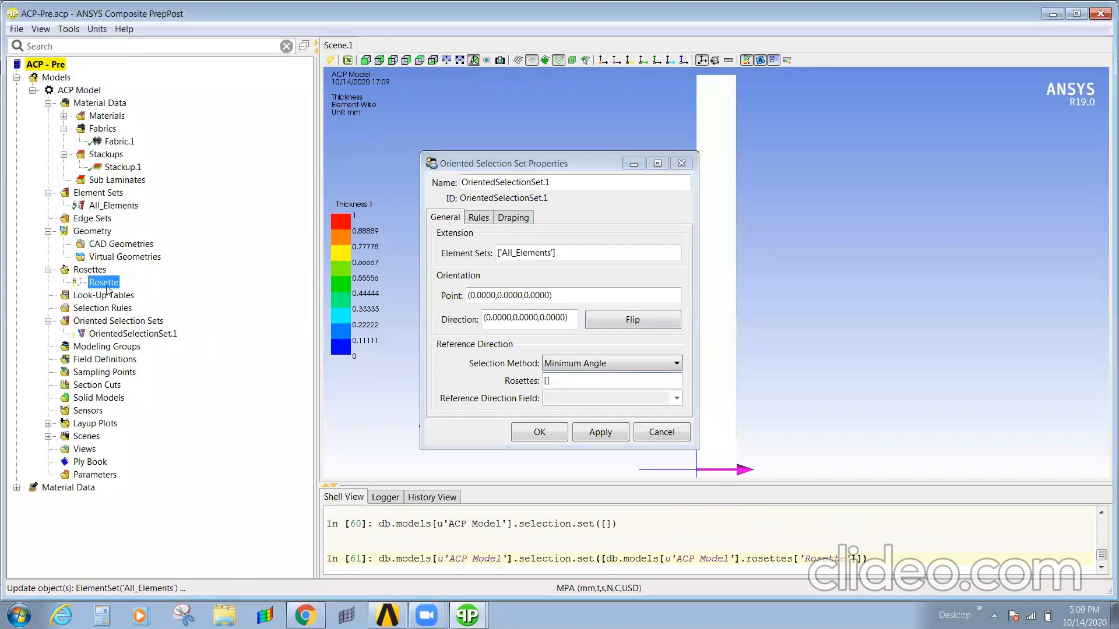
left_click(564, 295)
left_click_drag(591, 160, 261, 172)
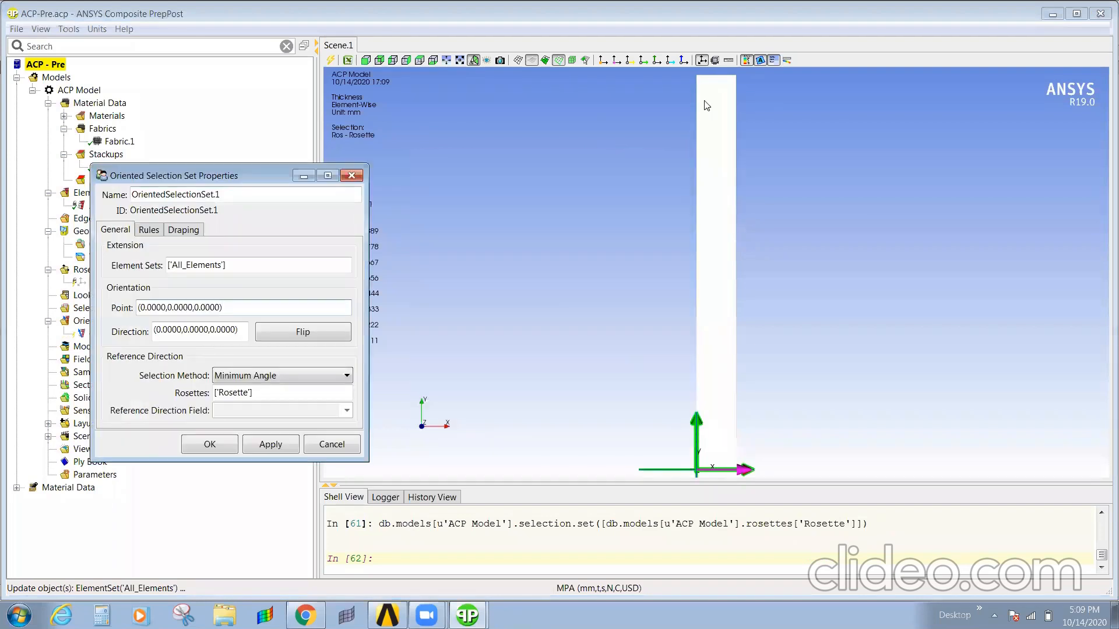
left_click(699, 473)
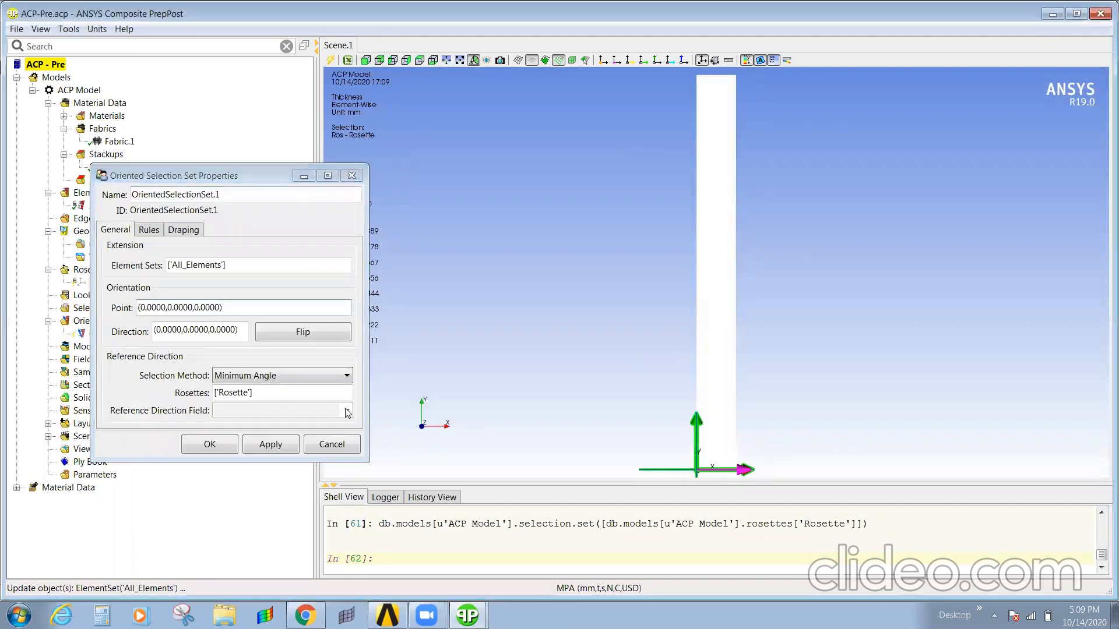
Set the Z component of the oriented selection set's direction to 1, accept the definition and update the set
left_click(242, 329)
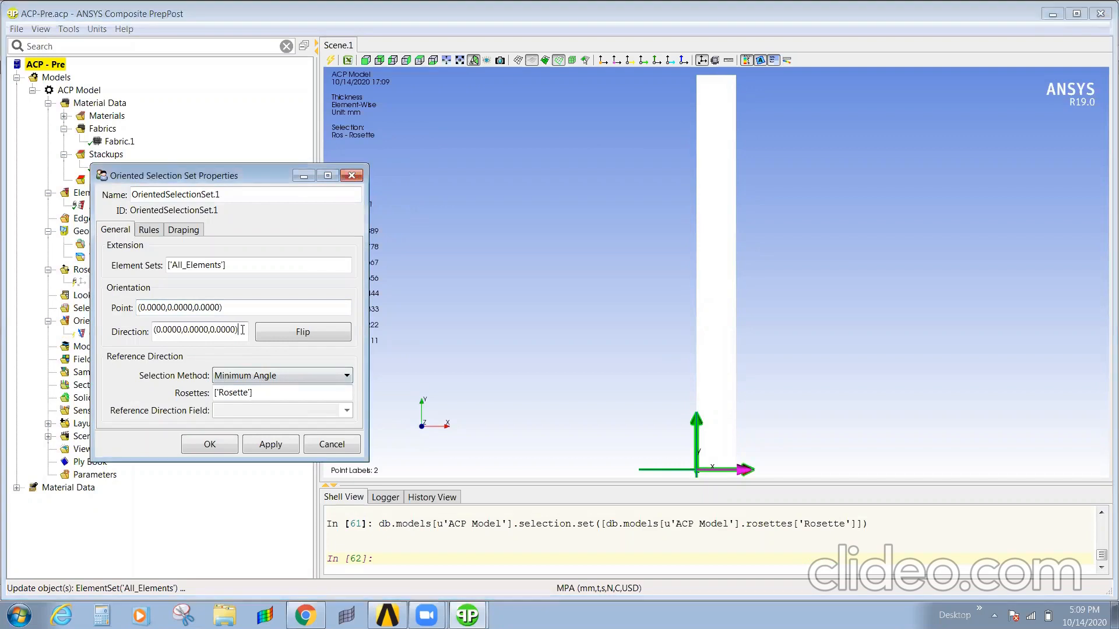
left_click(211, 330)
key("Delete")
type("1")
left_click(213, 449)
right_click(105, 334)
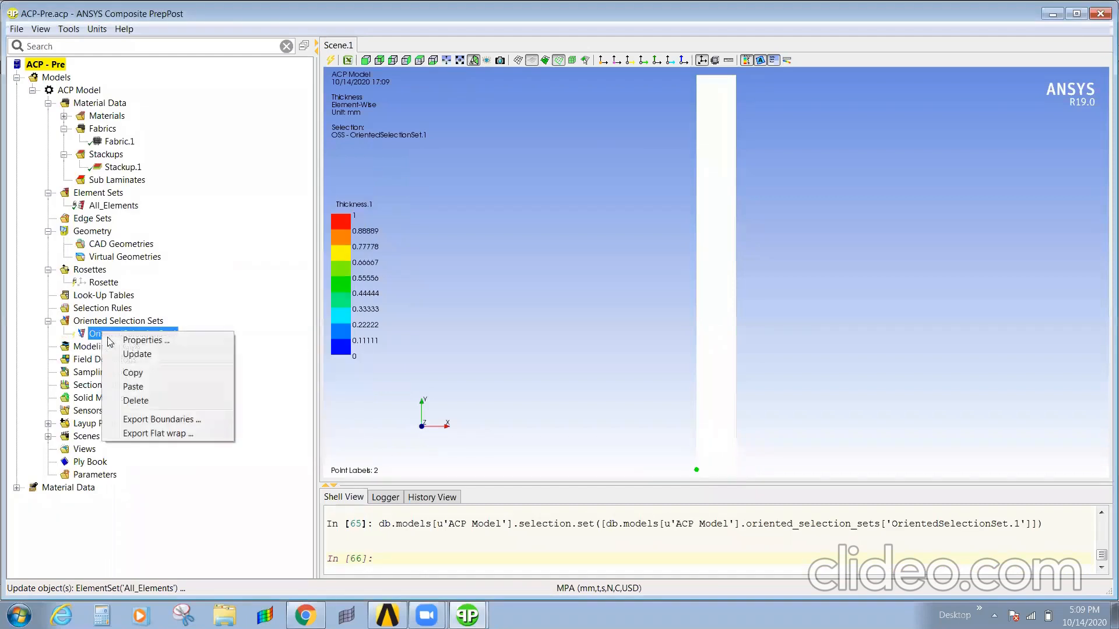
left_click(135, 355)
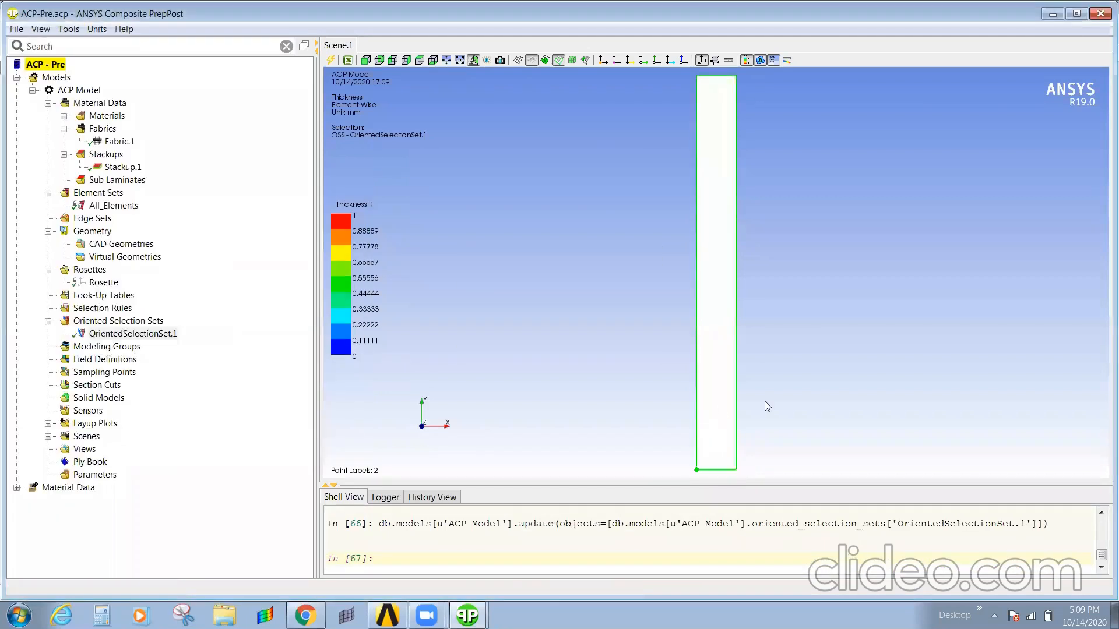
Create a modeling group with its default name
left_click_drag(764, 406, 617, 269)
right_click(102, 349)
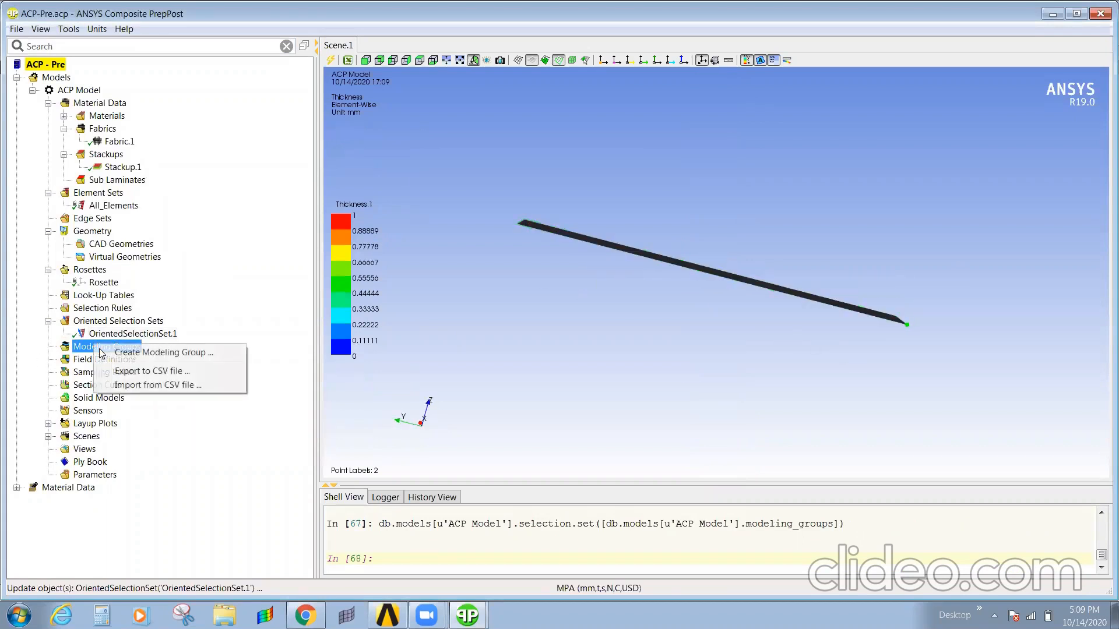
left_click(102, 352)
left_click(483, 327)
Create a ply in the modeling group on OrientedSelectionSet.1 with Stackup.1 as the ply material, and apply it
right_click(89, 358)
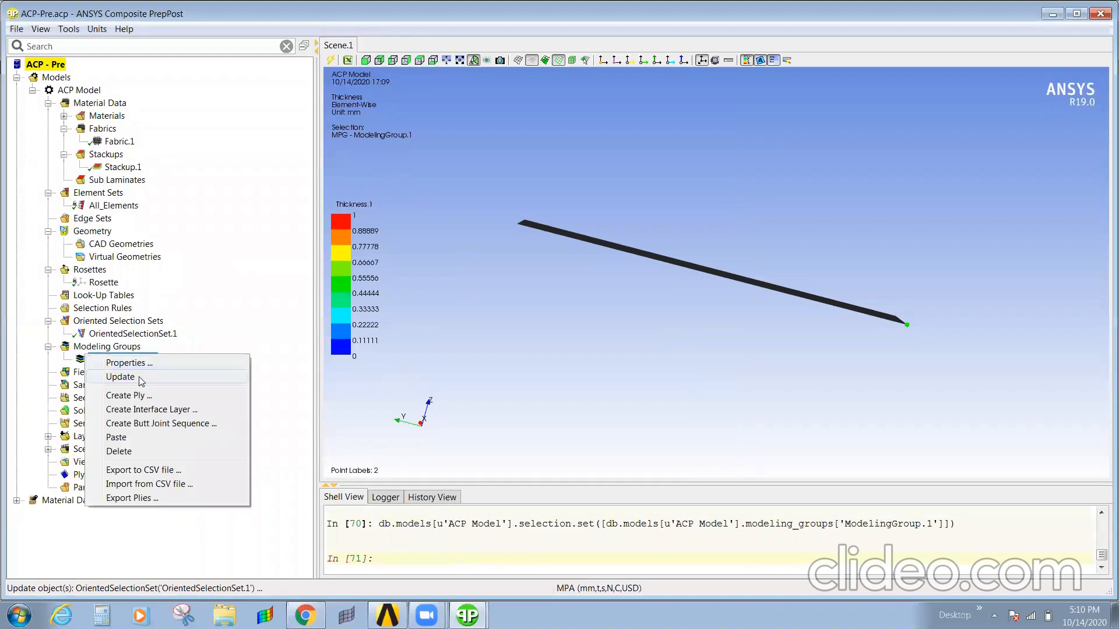
left_click(131, 396)
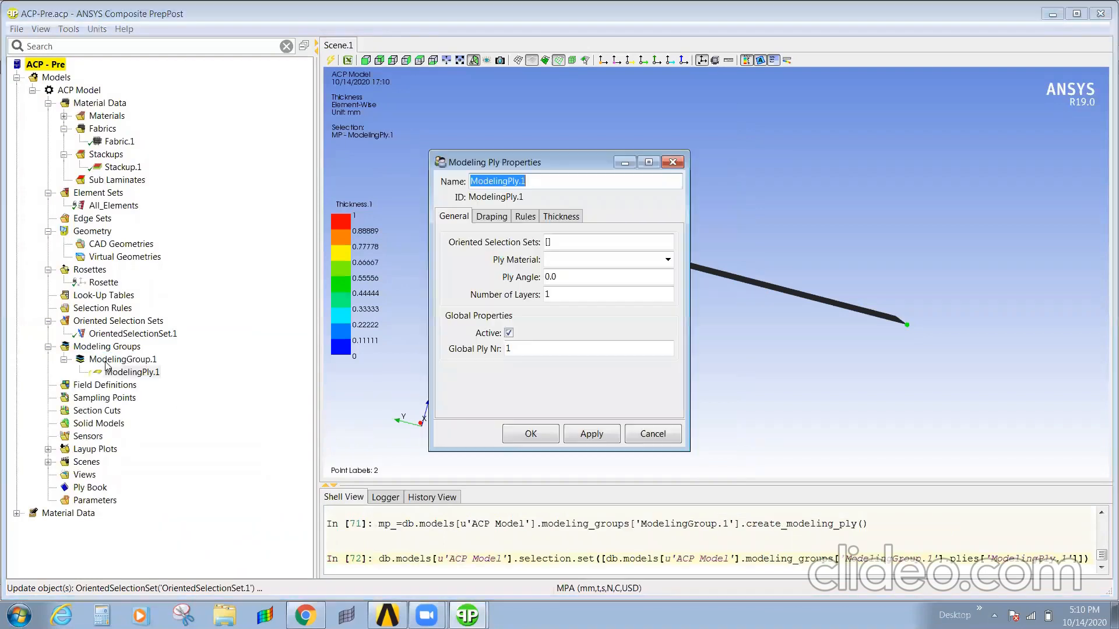
left_click(561, 242)
left_click(111, 336)
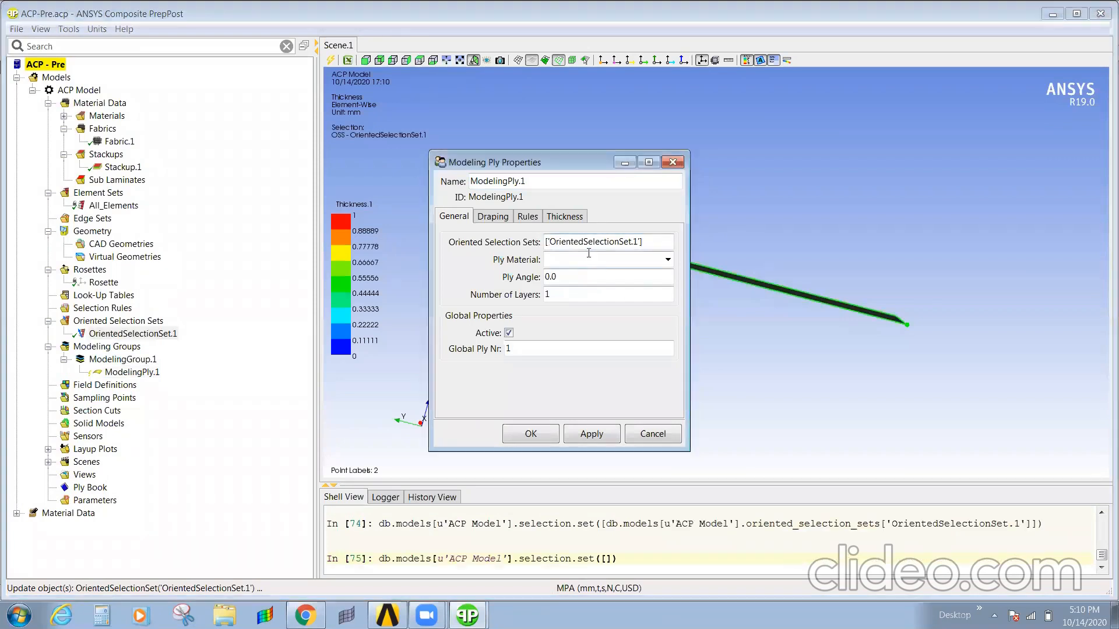
left_click(667, 260)
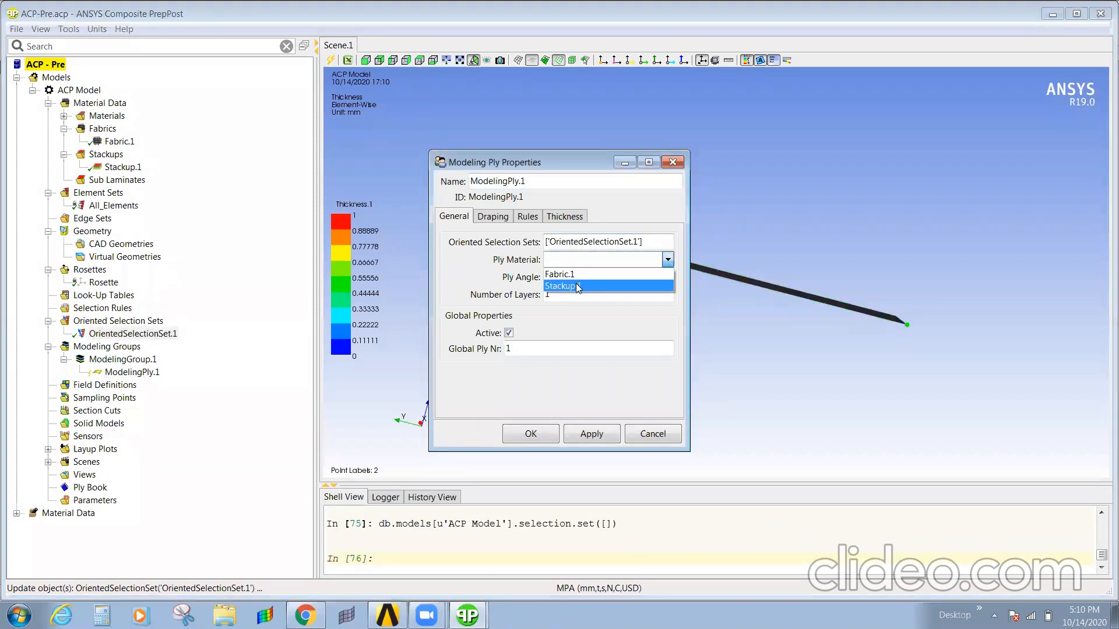
left_click(578, 286)
left_click(580, 437)
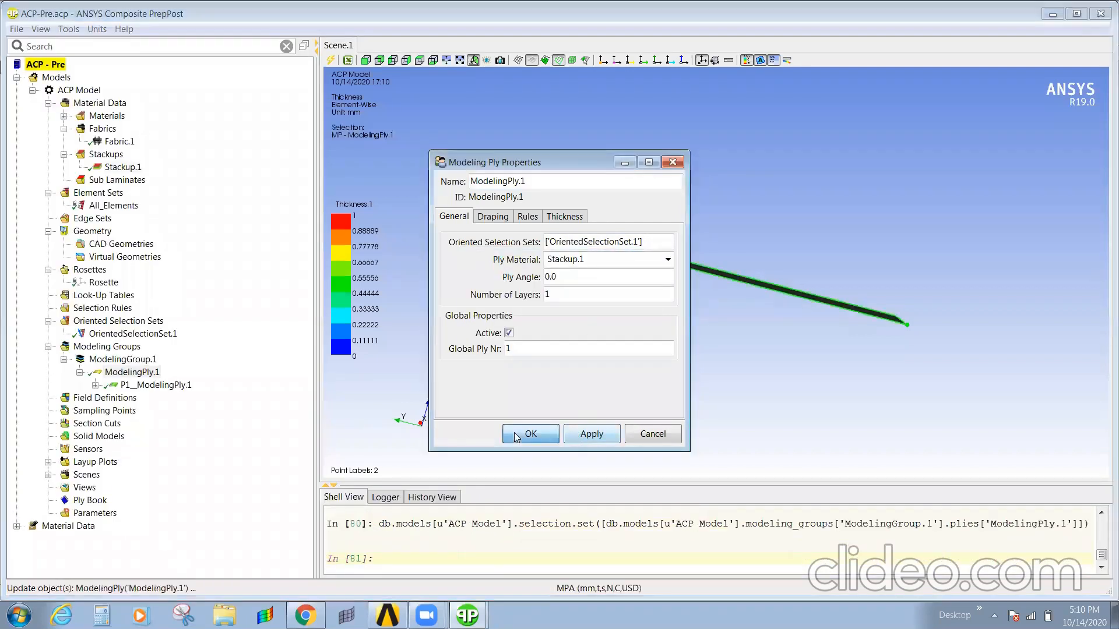
left_click(516, 436)
Create a solid model from All_Elements with Analysis Ply Wise extrusion and Shell Normal offset direction, and inspect the extruded strip
right_click(98, 434)
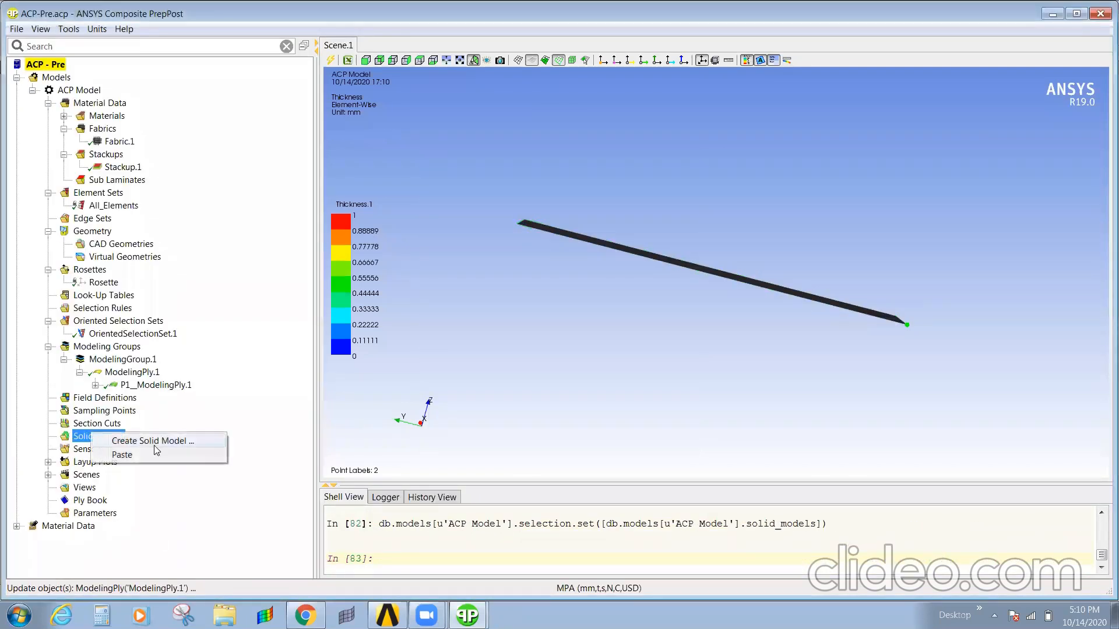
left_click(157, 441)
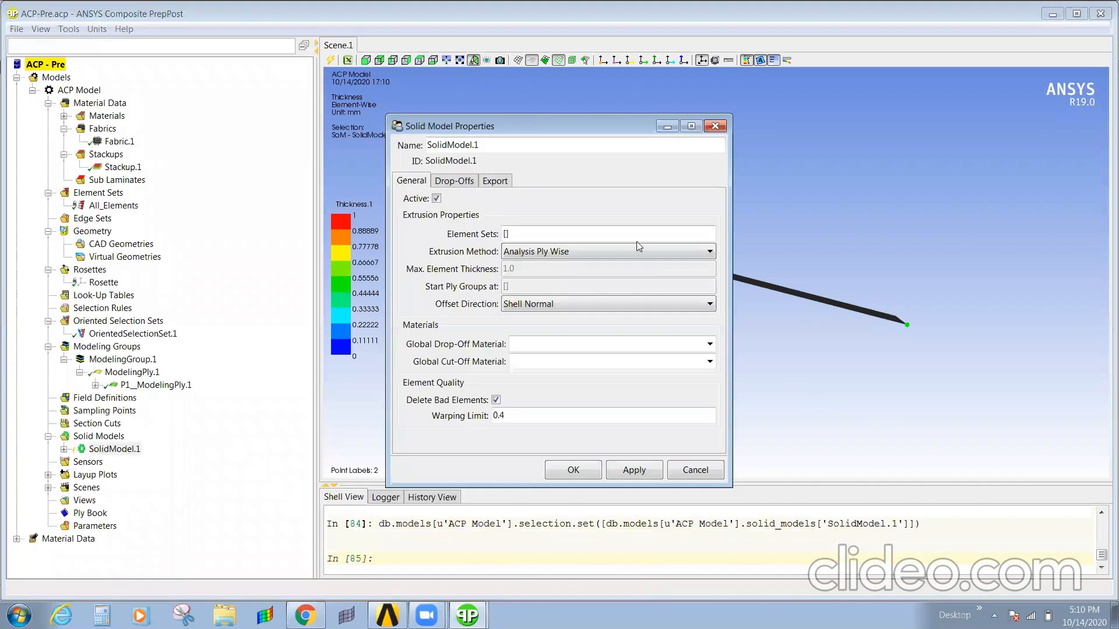
left_click(111, 205)
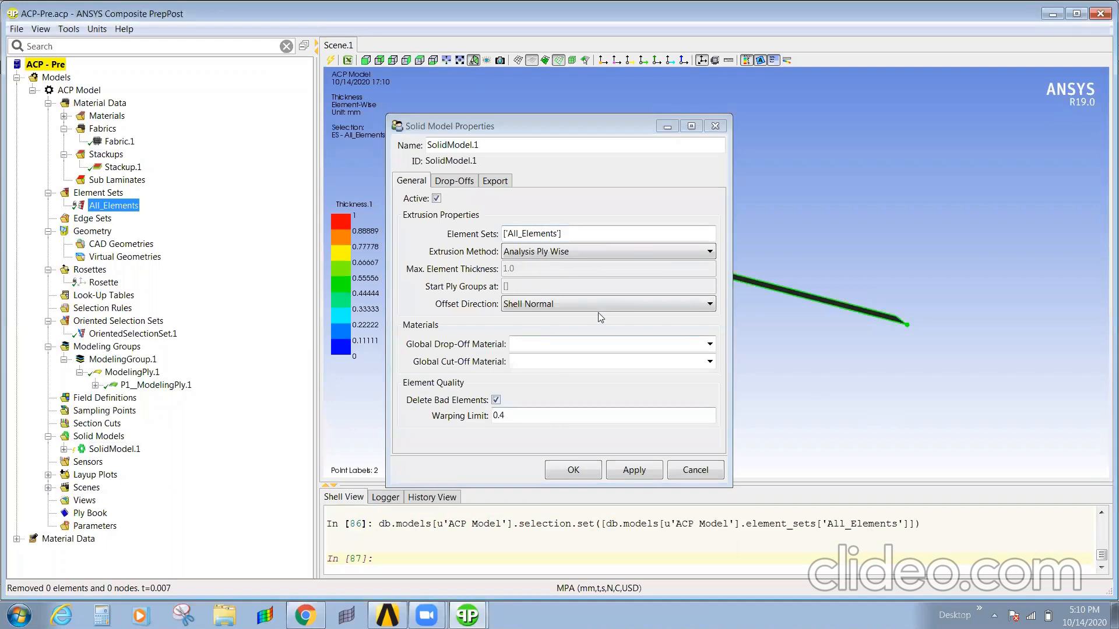
left_click(632, 467)
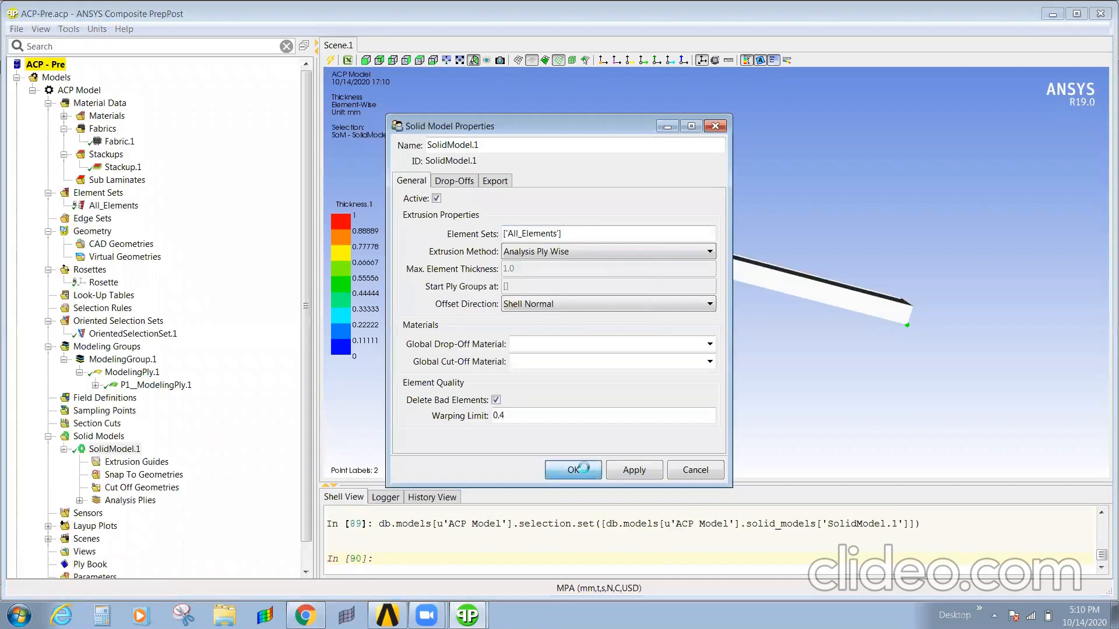
left_click(573, 470)
left_click_drag(726, 354, 751, 280)
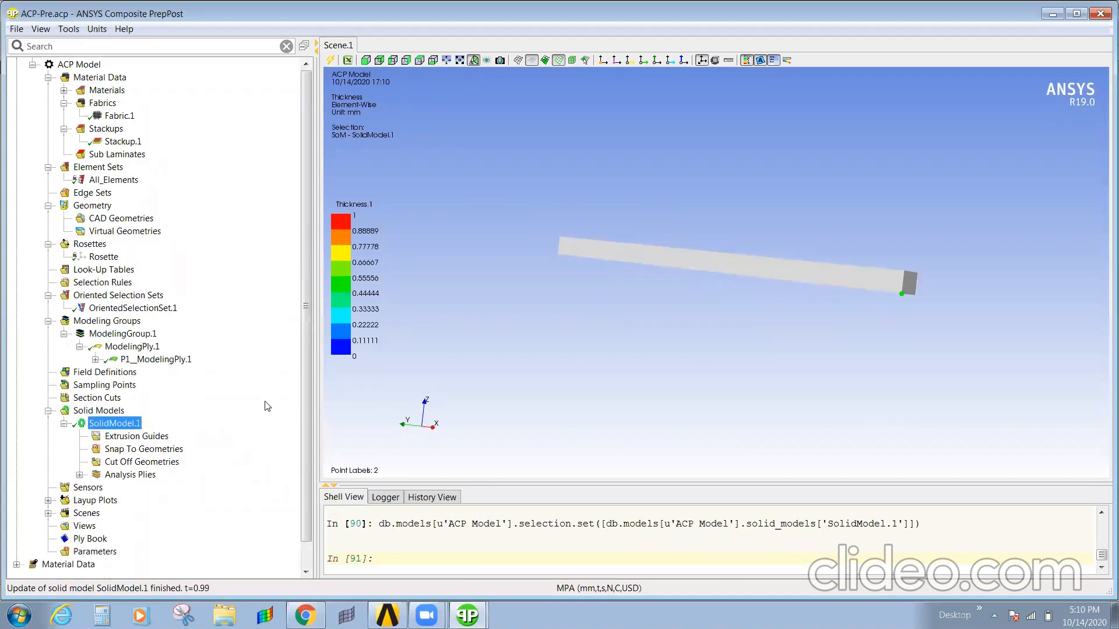
Switch to Workbench, update the ACP (Pre) system's Setup component and return to the ACP-Pre.acp window
left_click(387, 615)
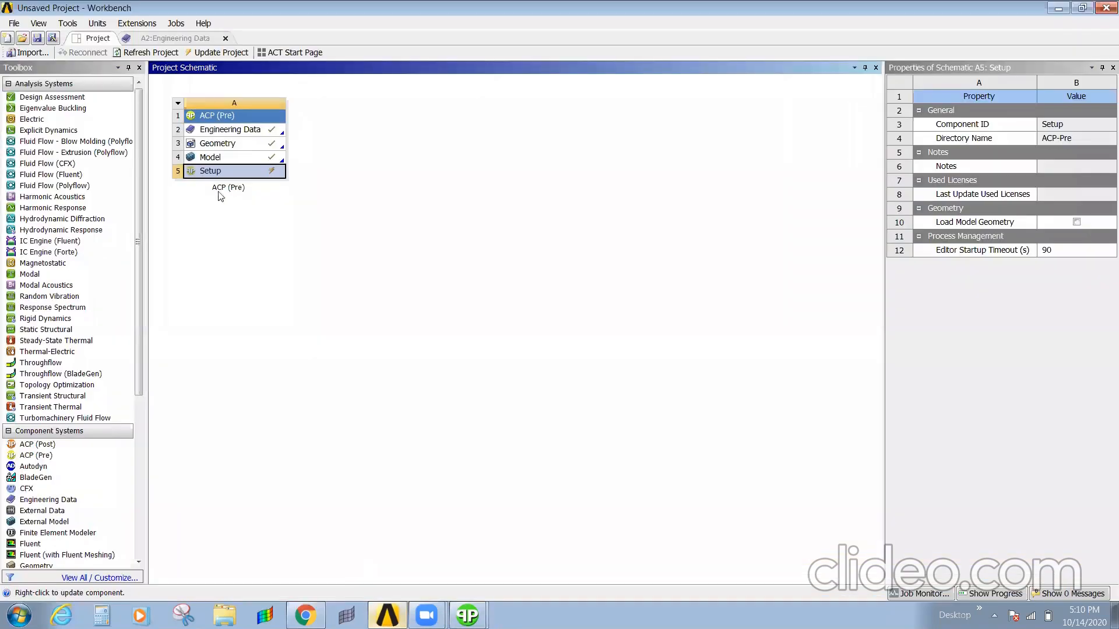
right_click(224, 172)
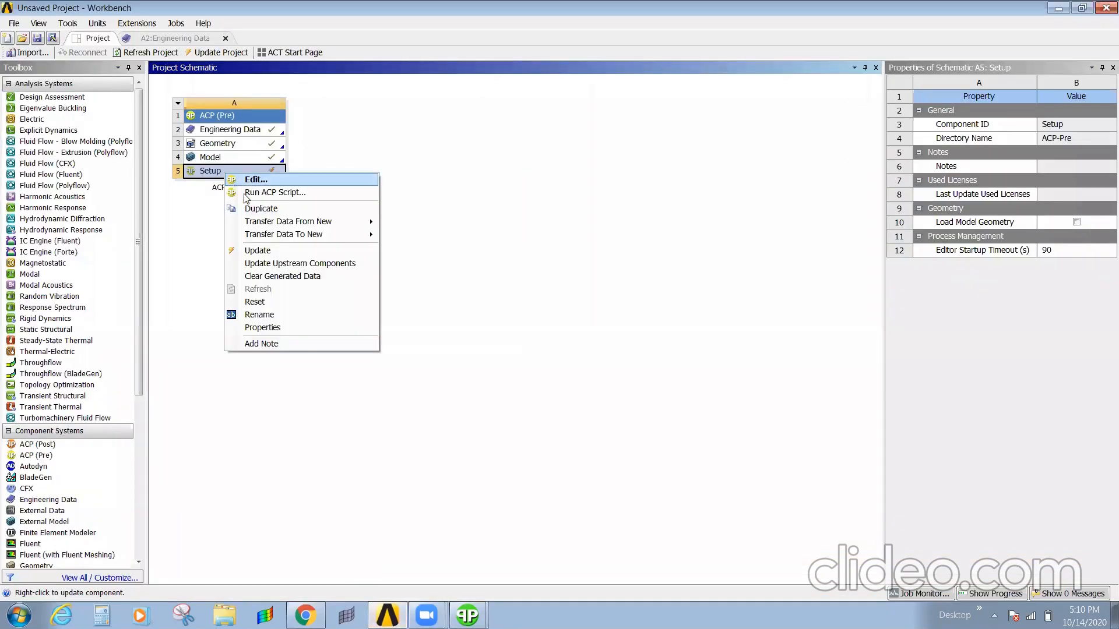
left_click(268, 250)
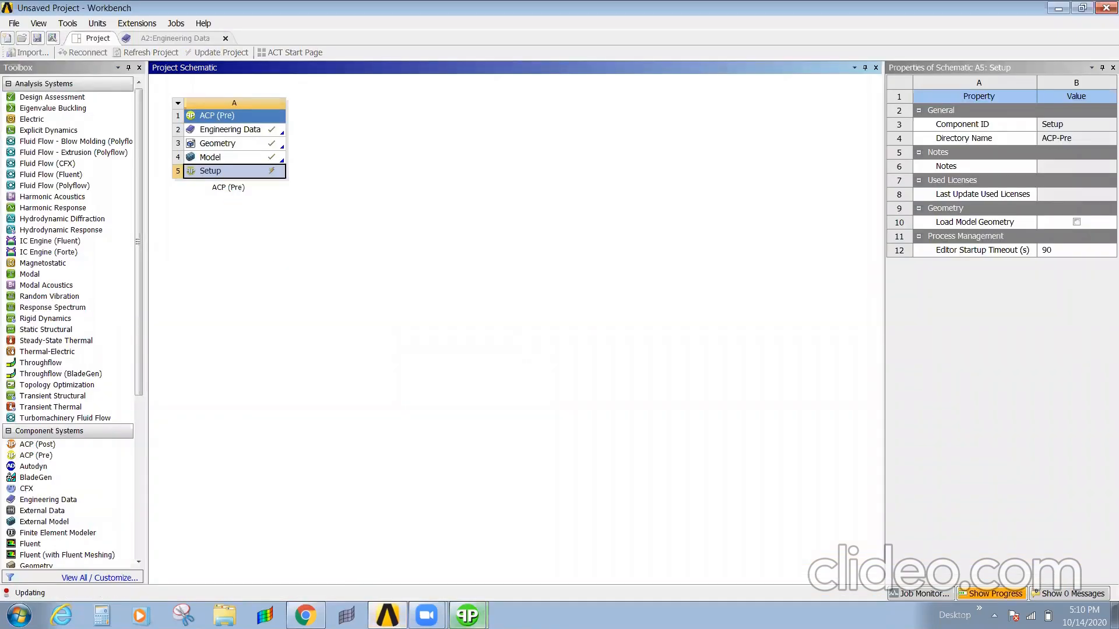
mouse_move(468, 615)
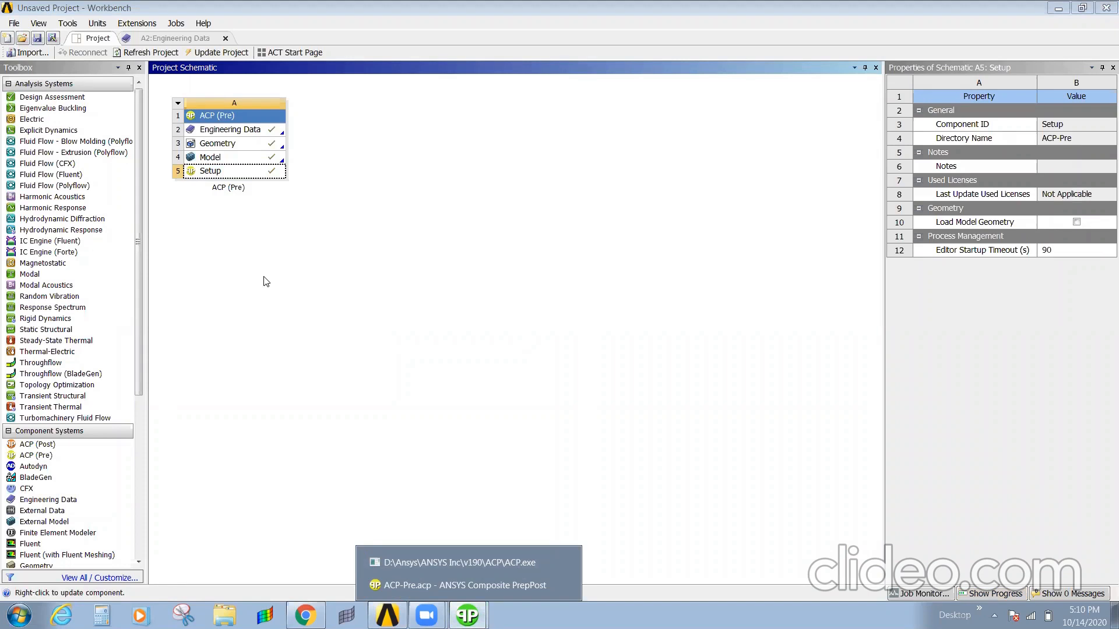
left_click(509, 582)
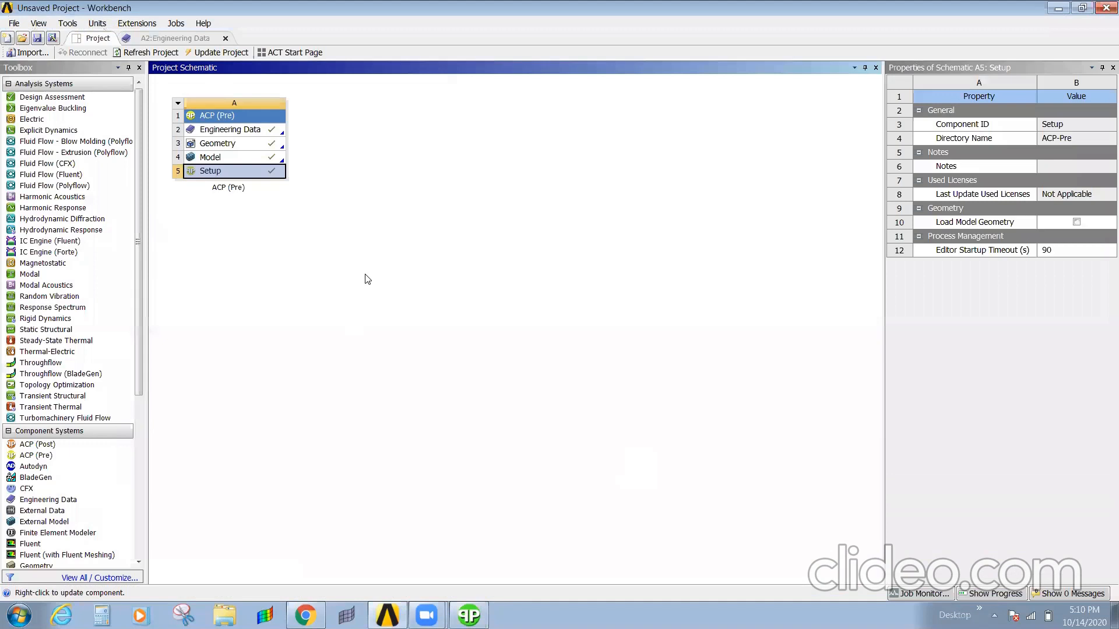
Add a Static Structural system to the schematic and transfer solid composite data from the ACP (Pre) Setup to its Model
left_click(368, 279)
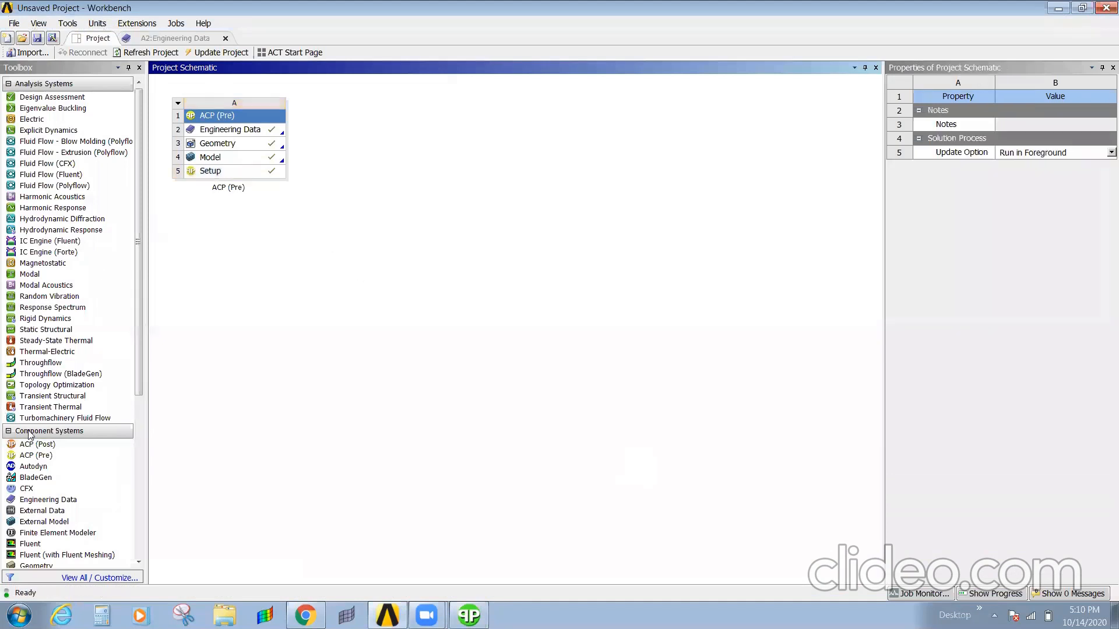
left_click_drag(46, 330, 285, 179)
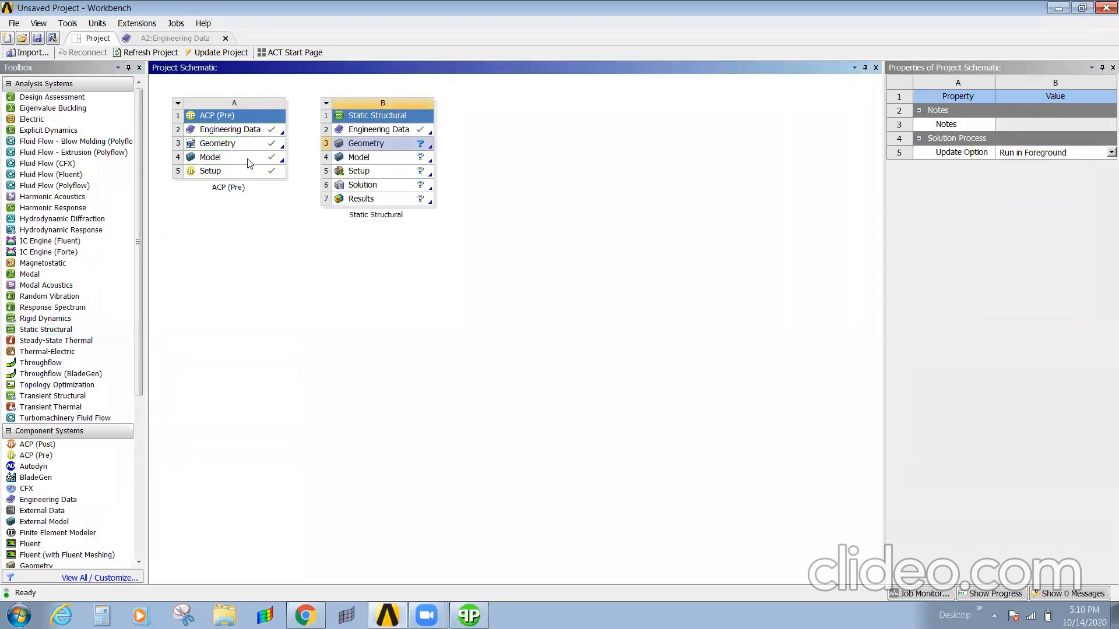
left_click_drag(233, 170, 350, 157)
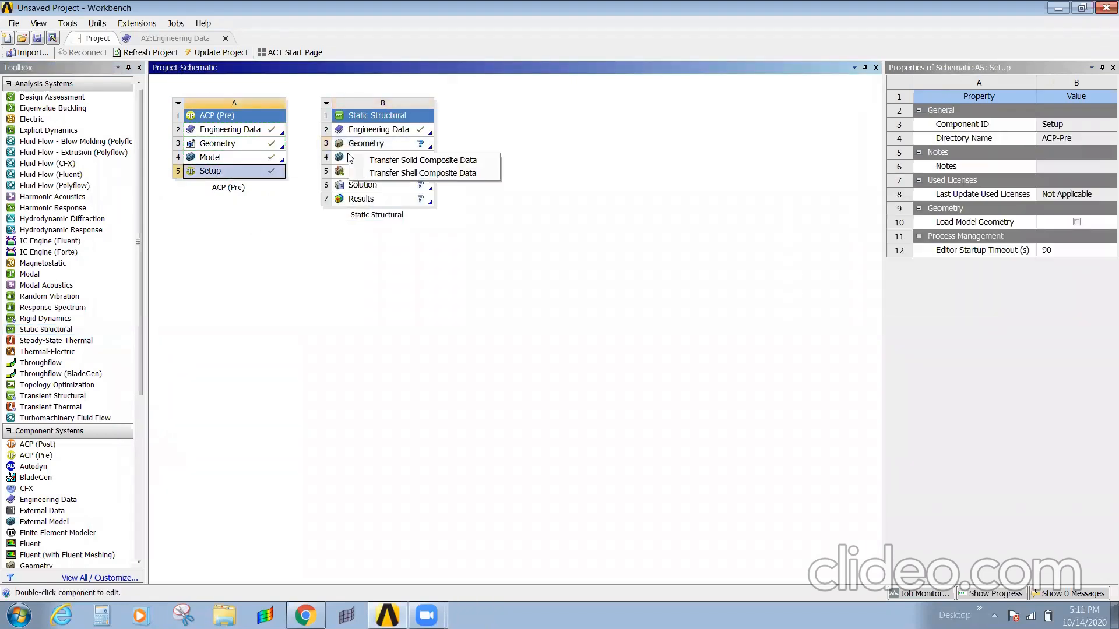
left_click(396, 161)
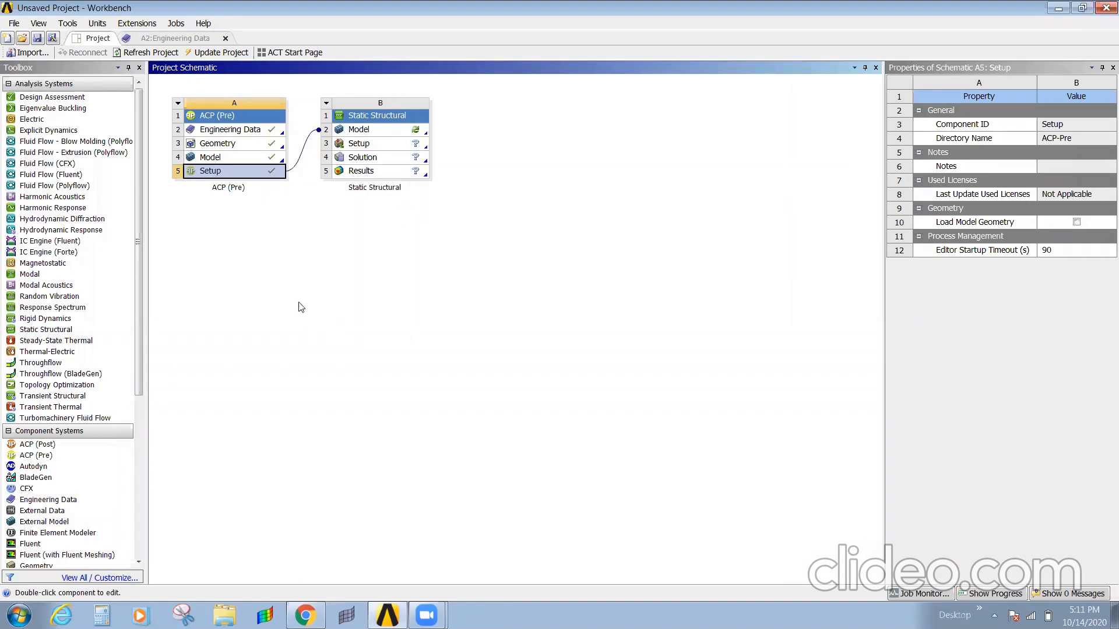
left_click(285, 269)
Open the Static Structural system's Model in Mechanical and inspect the imported plies on the strip
left_click(384, 134)
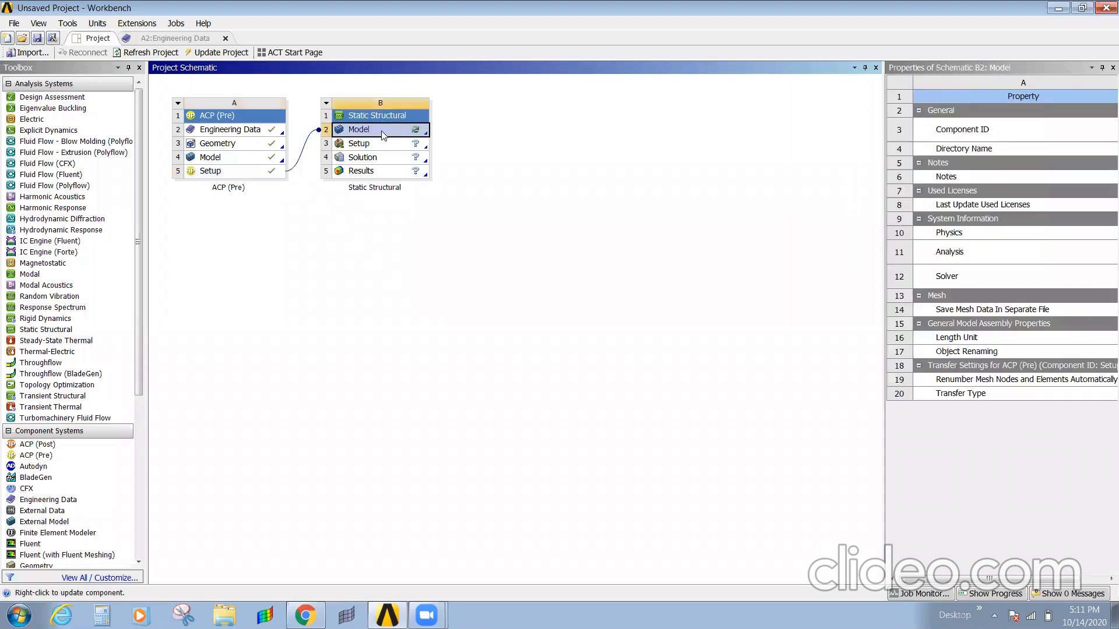
right_click(383, 134)
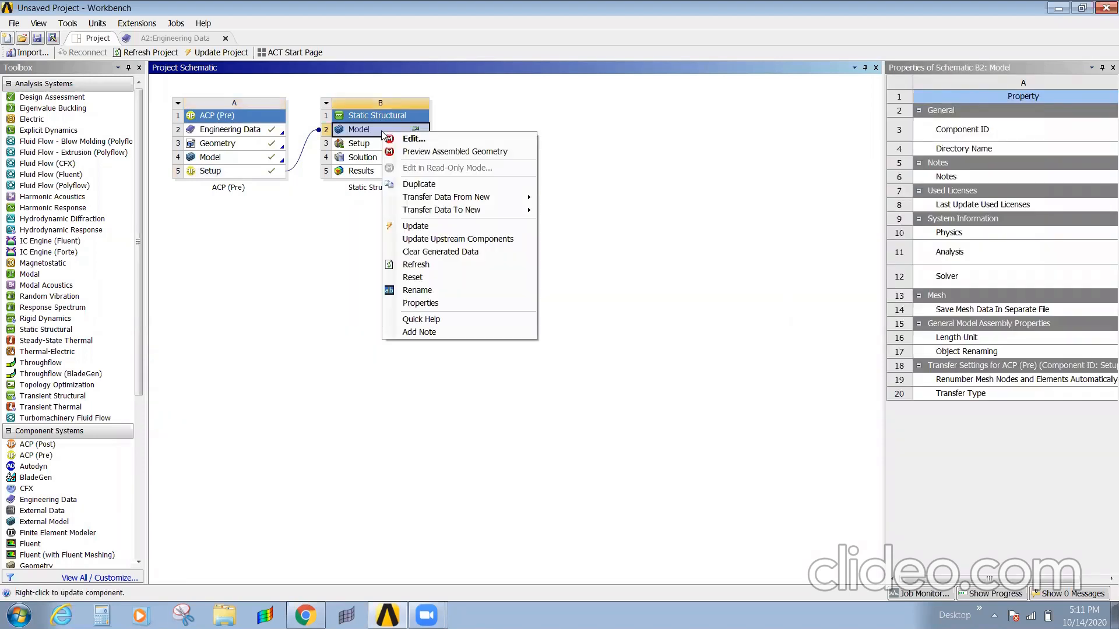
left_click(412, 139)
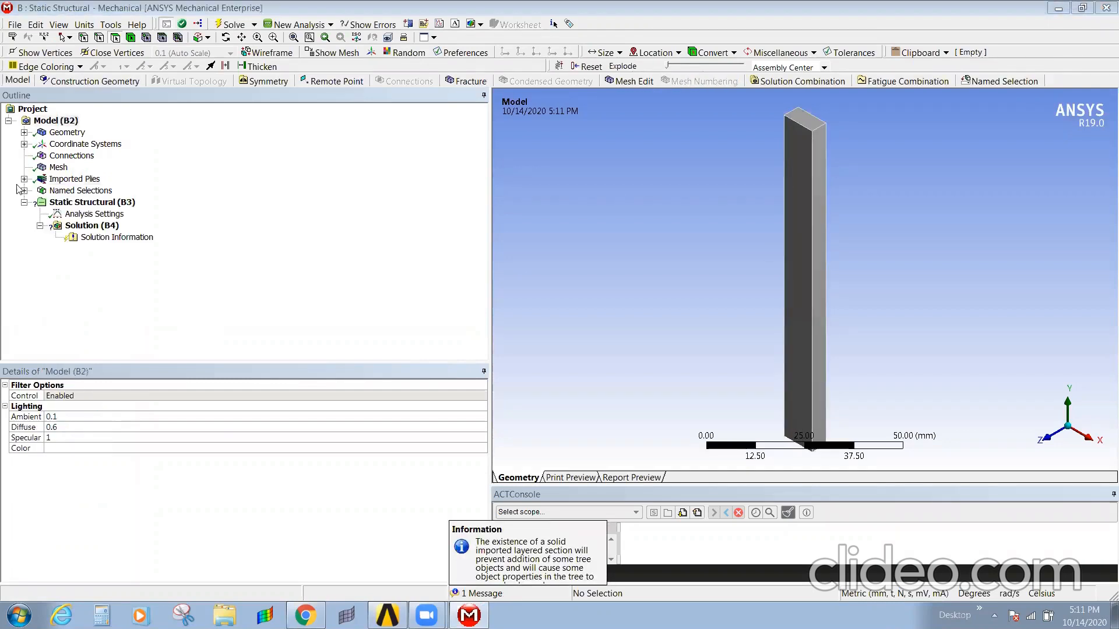
middle_click_drag(771, 234, 850, 360)
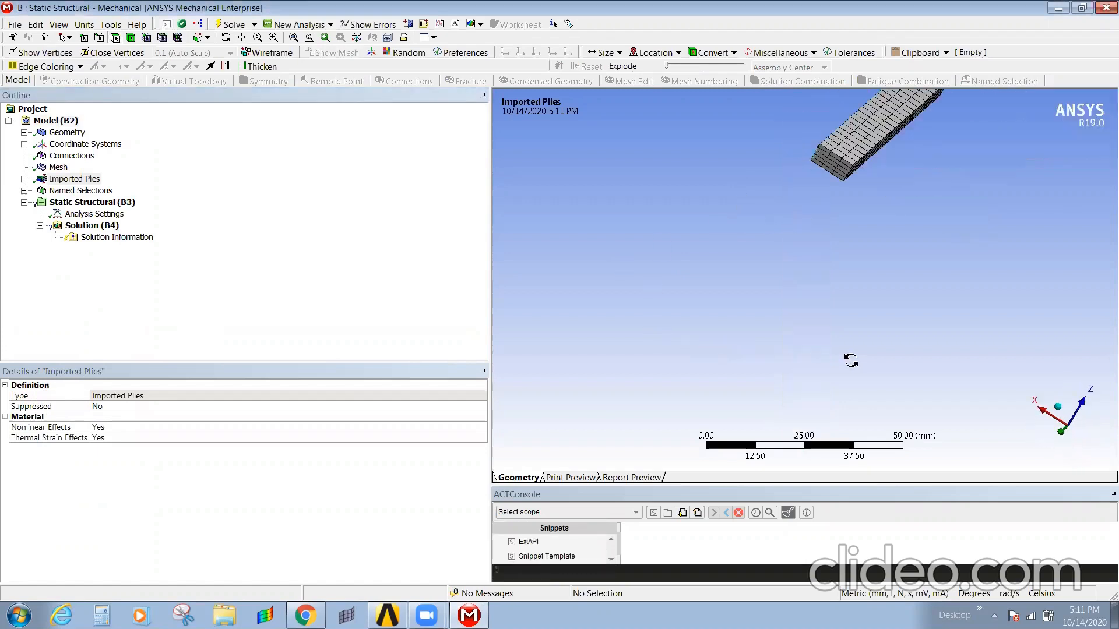
middle_click_drag(757, 239, 788, 276)
Insert a Fixed Support and a Force under Static Structural
right_click(93, 204)
mouse_move(238, 208)
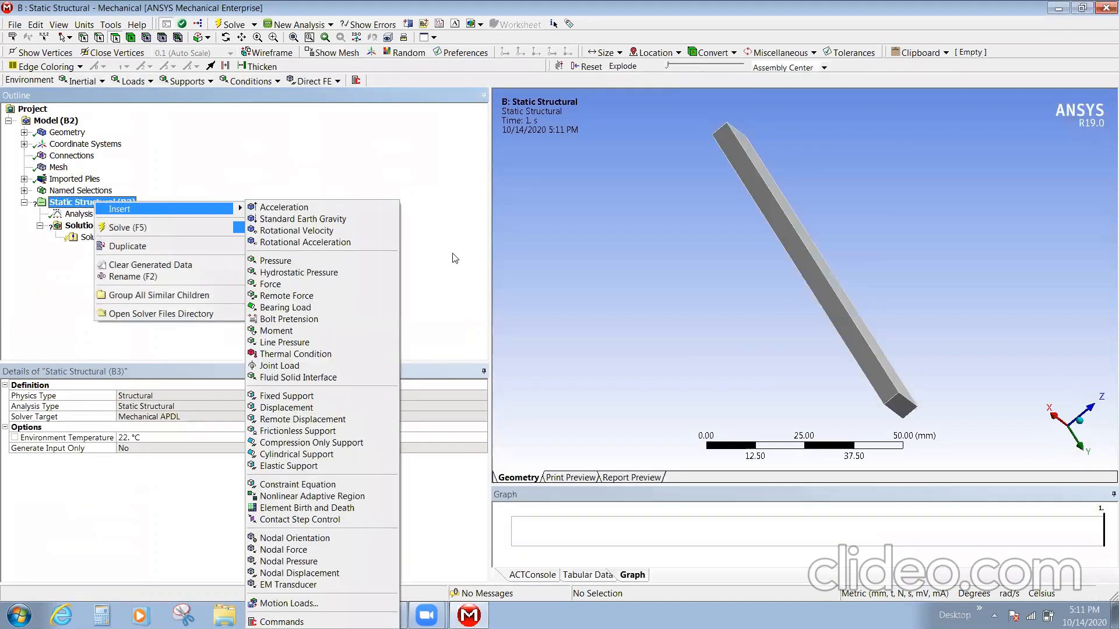
left_click(286, 396)
right_click(92, 207)
mouse_move(146, 211)
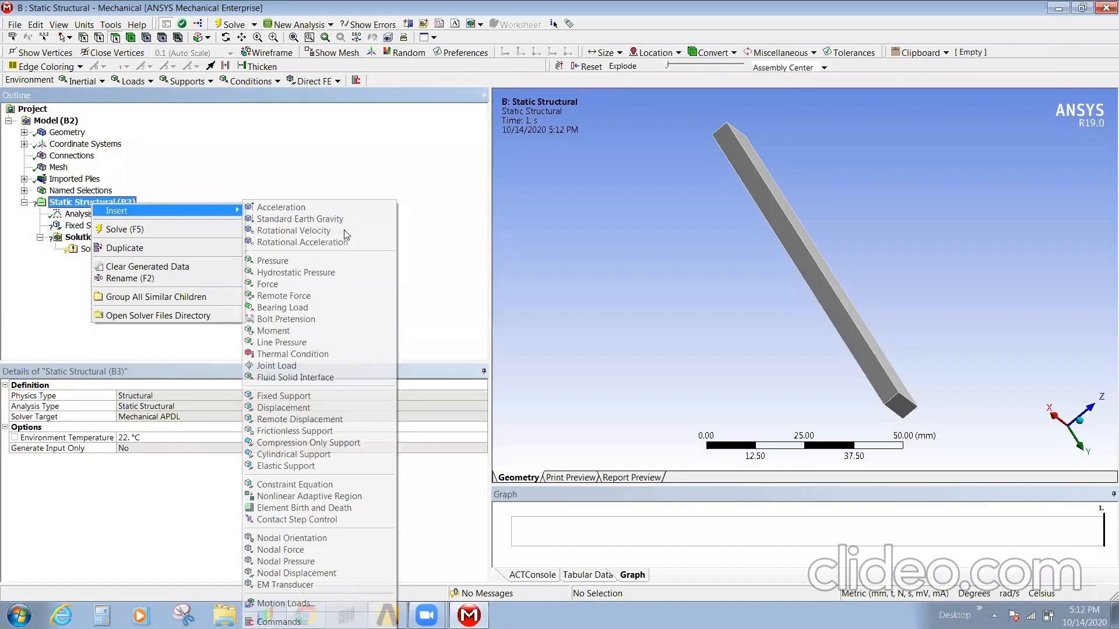
left_click(297, 286)
Scope the Fixed Support to the two small end faces of the strip
middle_click_drag(774, 180, 542, 131)
left_click(90, 226)
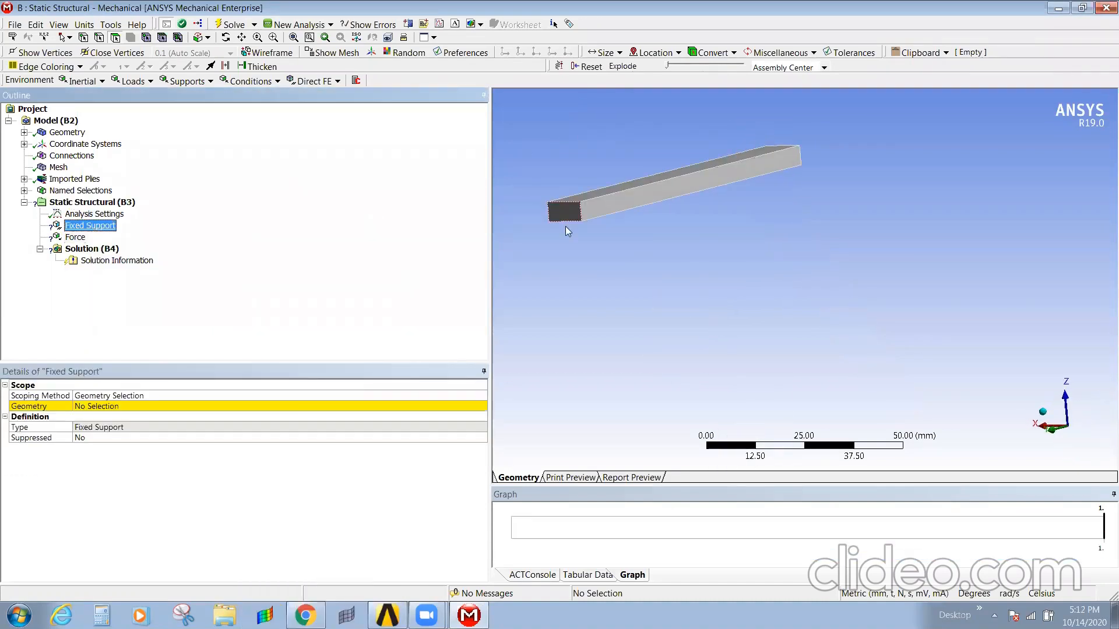
left_click(564, 215)
left_click(172, 406)
left_click(172, 406)
middle_click_drag(939, 173, 862, 193)
left_click(848, 152)
middle_click_drag(848, 152, 644, 191)
left_click(644, 191, "ctrl")
left_click(116, 408)
left_click(116, 408)
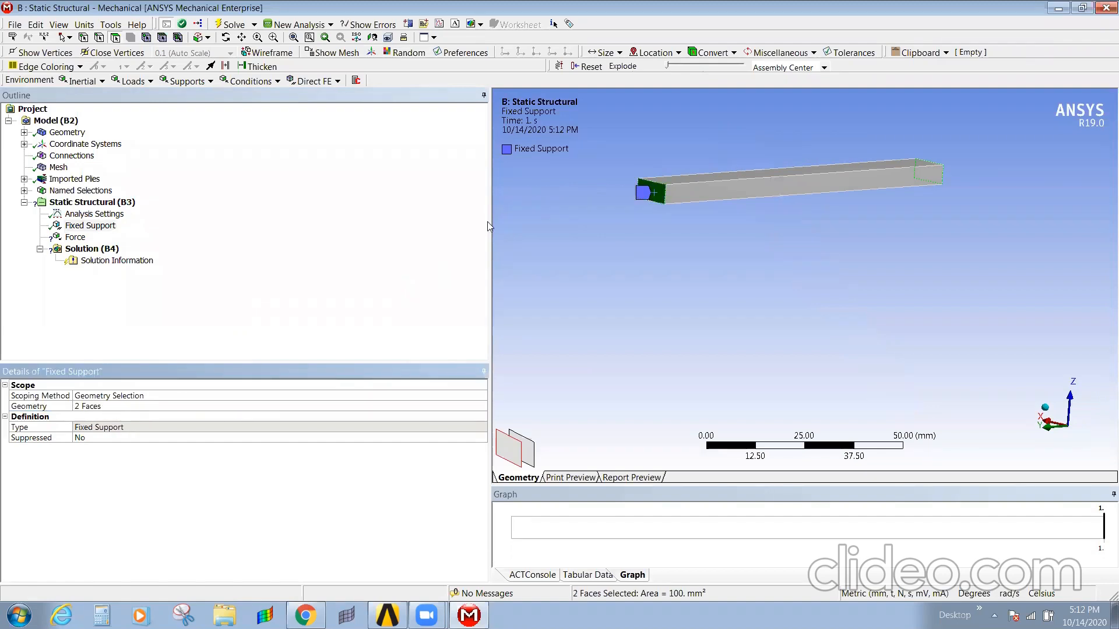
Scope the Force to the long upper face of the strip
middle_click_drag(725, 242, 645, 220)
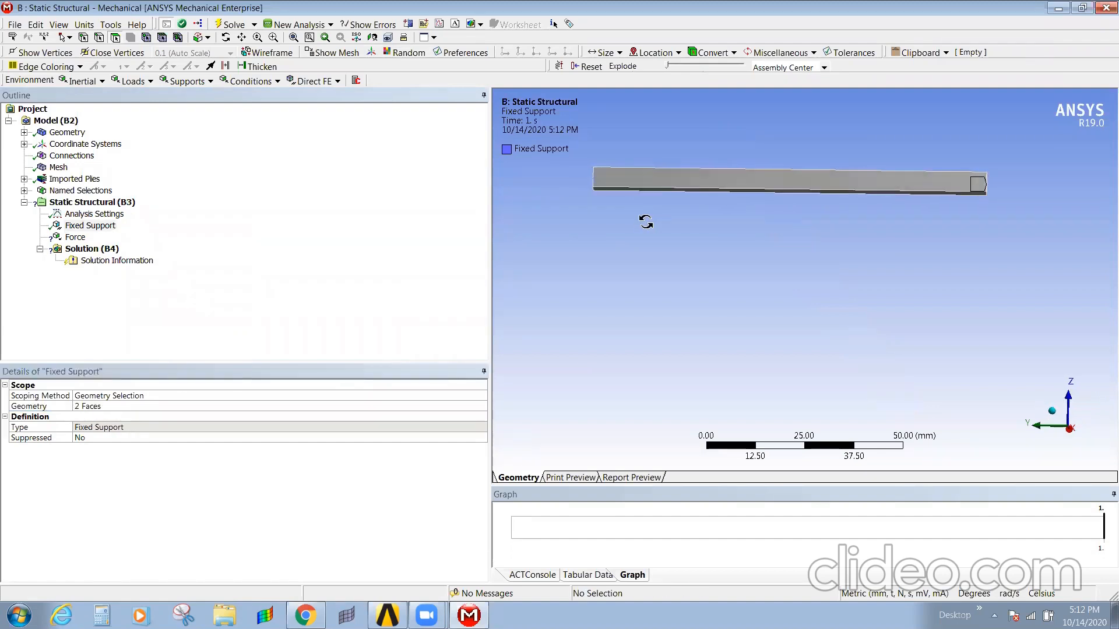
left_click(74, 238)
middle_click_drag(866, 237, 814, 175)
left_click(810, 170)
left_click(234, 402)
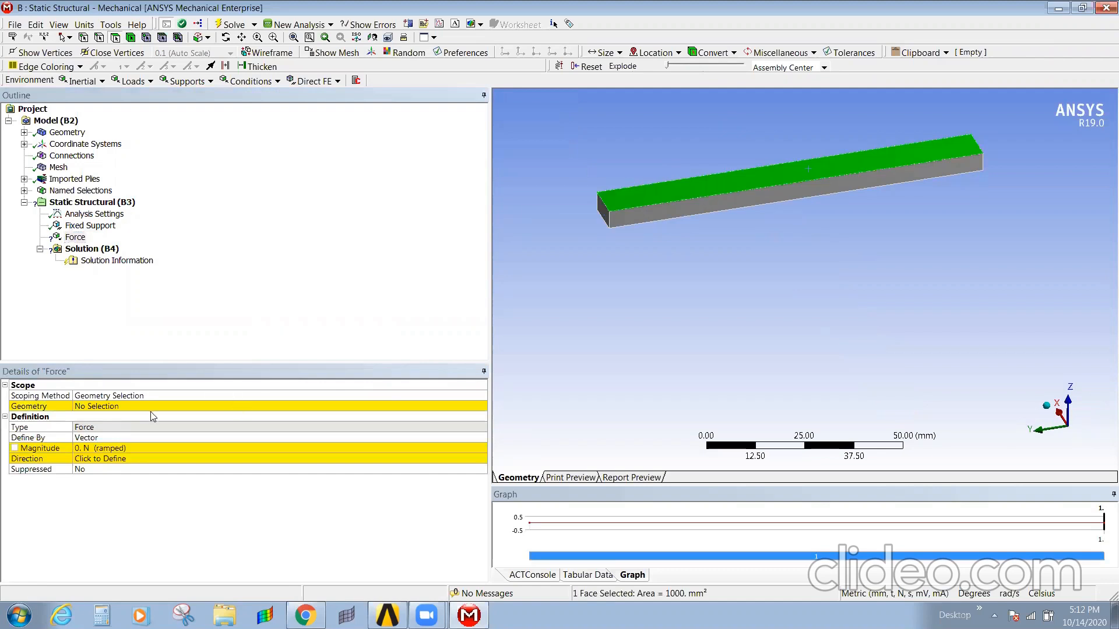
left_click(149, 406)
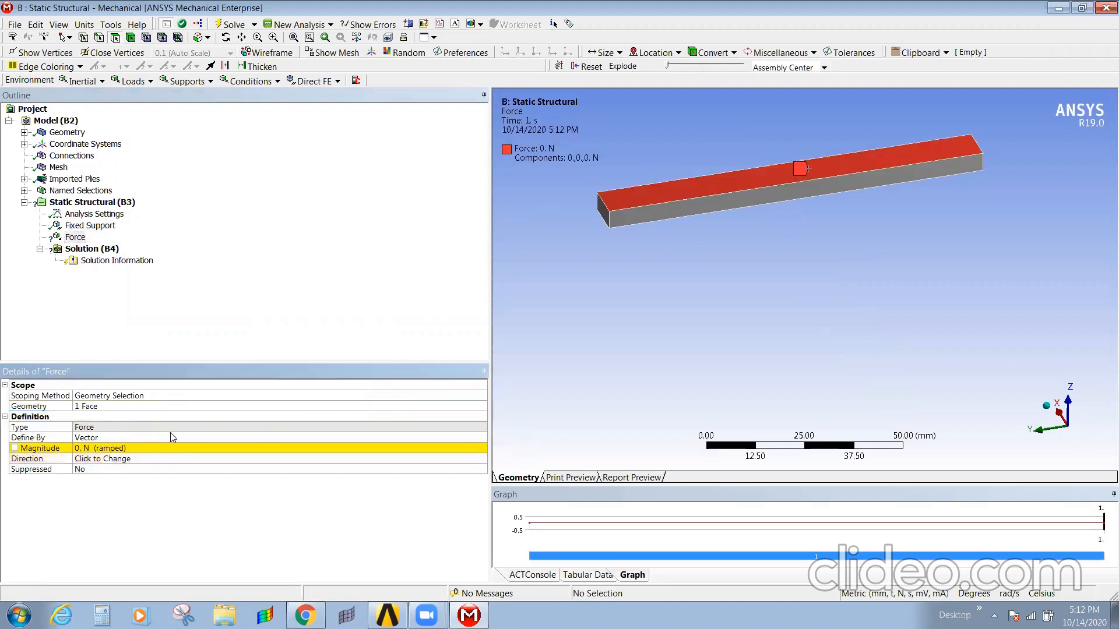
Define the Force by components and set its Z Component to -1000 N
left_click(431, 438)
left_click(1062, 414)
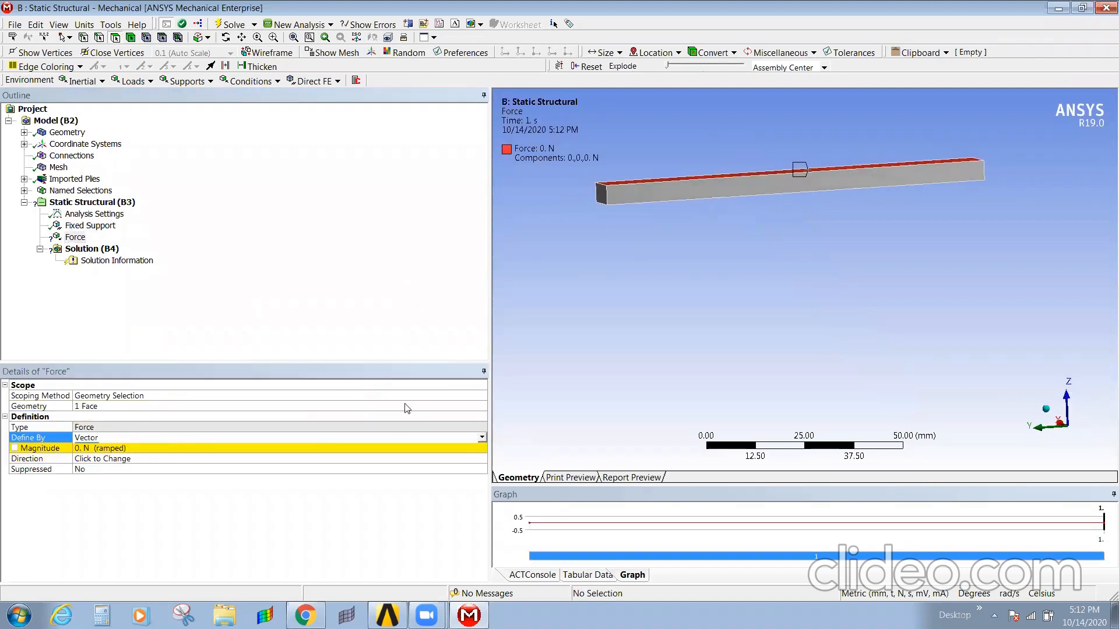
left_click(482, 438)
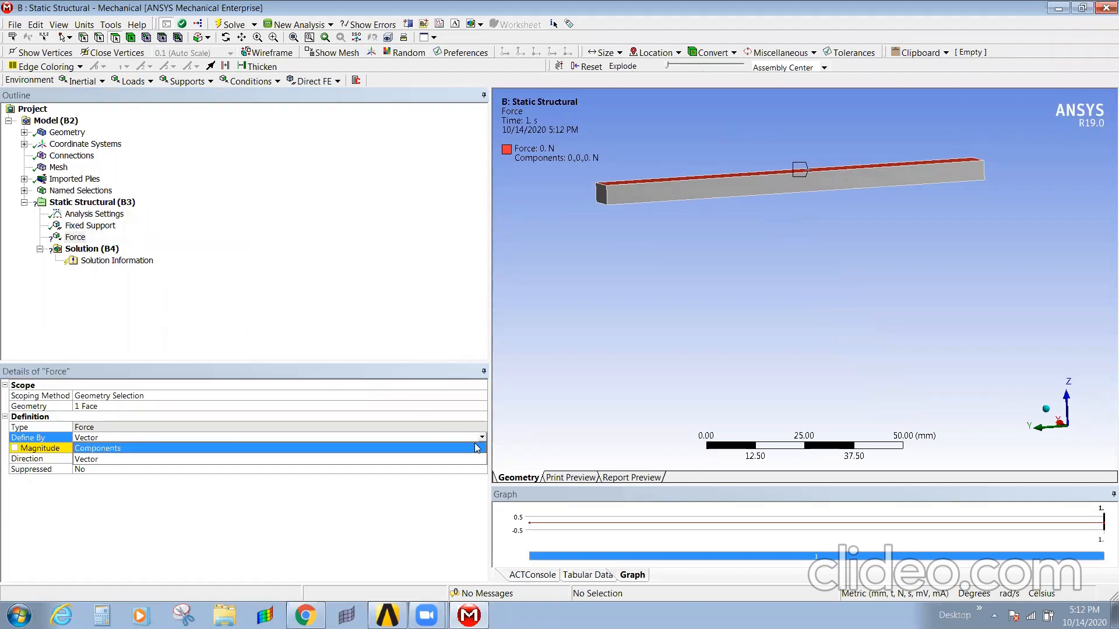
left_click(461, 458)
left_click(145, 479)
type("-1000")
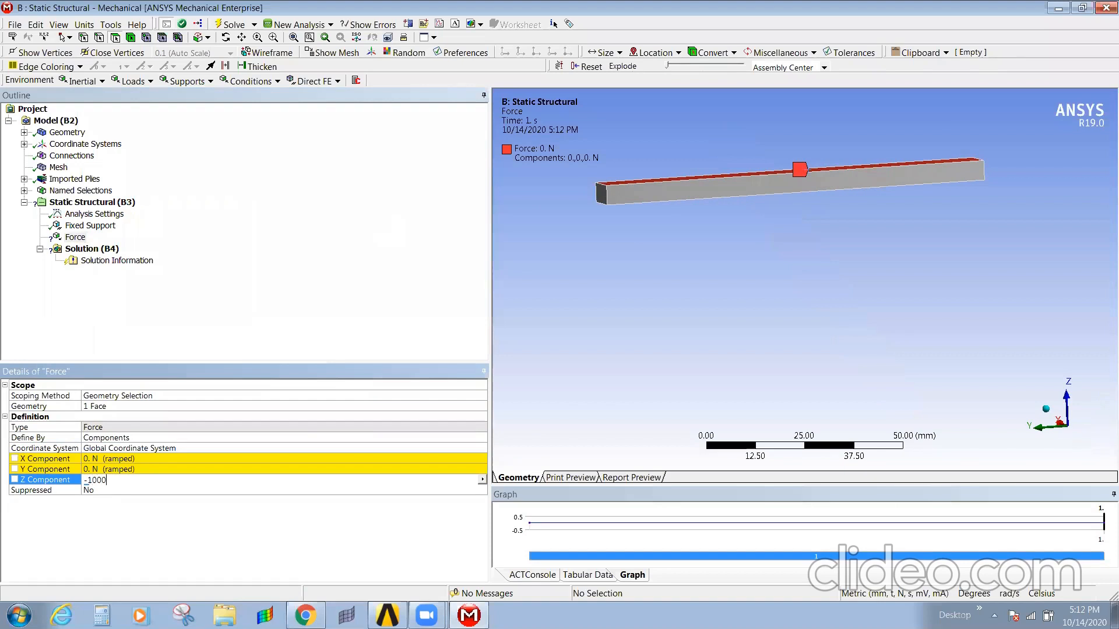
key("Return")
Insert a Composite Failure Tool under Solution
mouse_move(830, 243)
middle_mouse_down()
mouse_move(1073, 215)
mouse_move(796, 267)
mouse_move(834, 244)
middle_mouse_up()
middle_click_drag(833, 245, 933, 275, "ctrl")
left_click(306, 253)
left_click(93, 249)
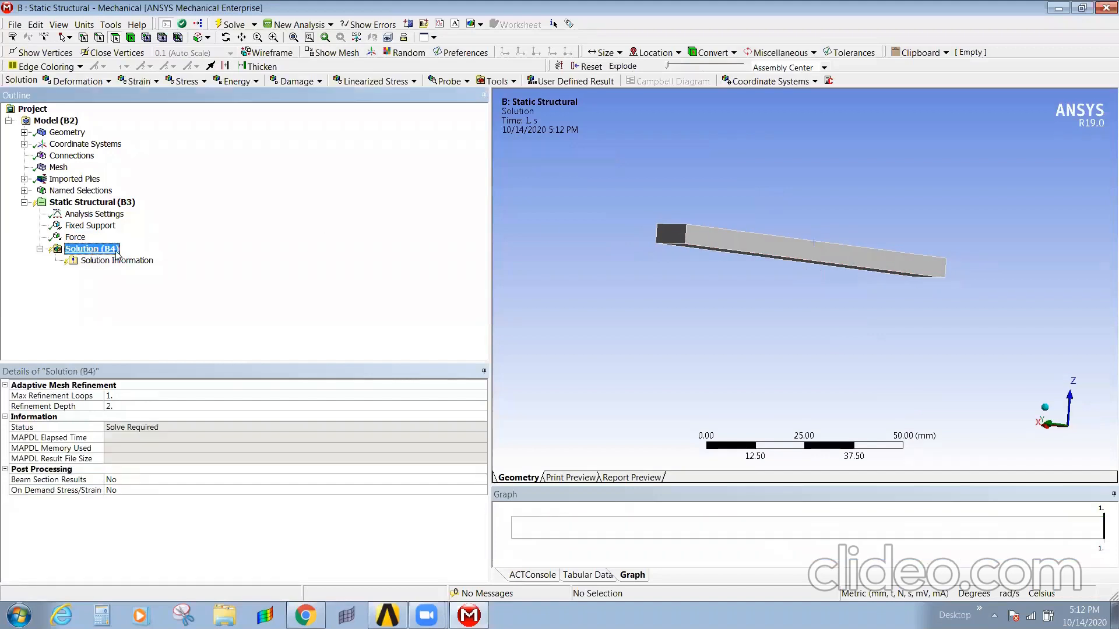
right_click(93, 249)
mouse_move(175, 252)
mouse_move(286, 276)
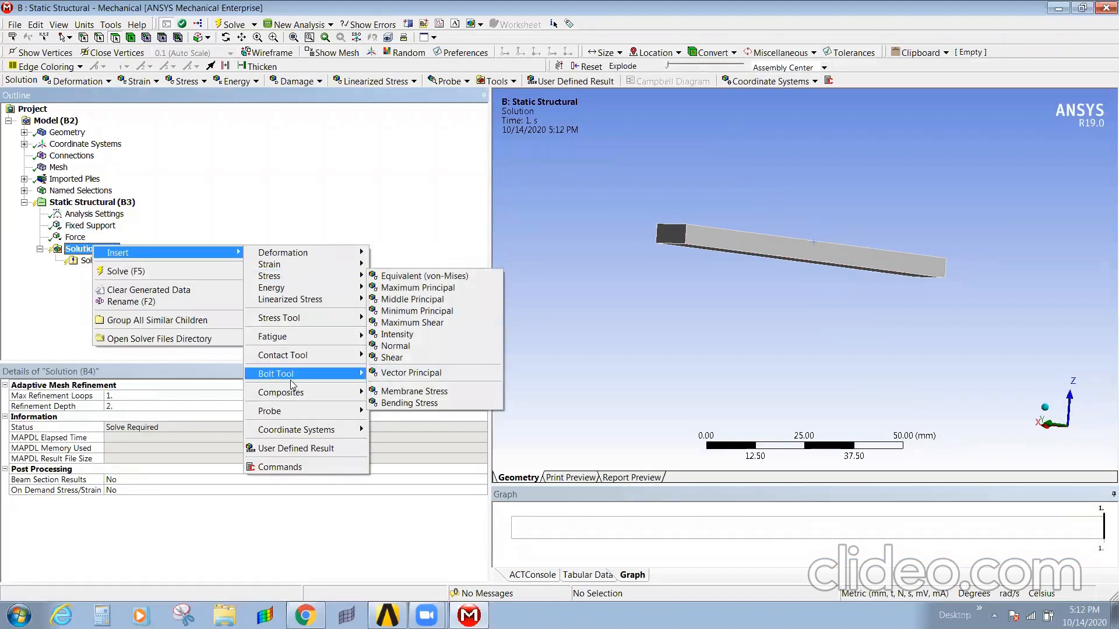
mouse_move(305, 394)
left_click(422, 392)
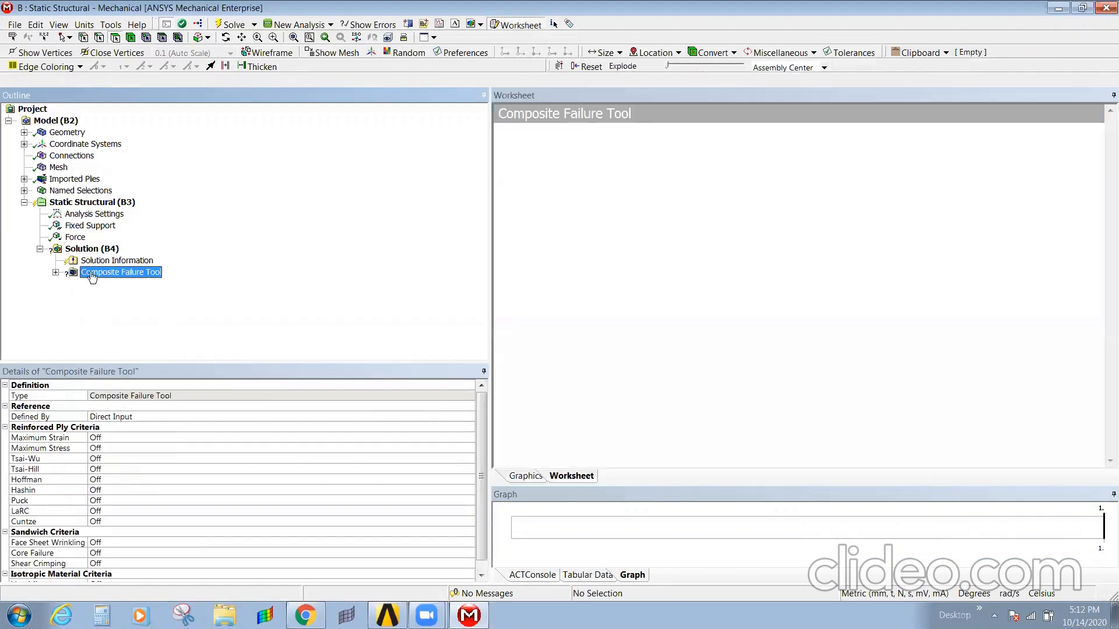
Turn on the Tsai-Hill and Von Mises criteria in the Composite Failure Tool
left_click(167, 470)
left_click(470, 469)
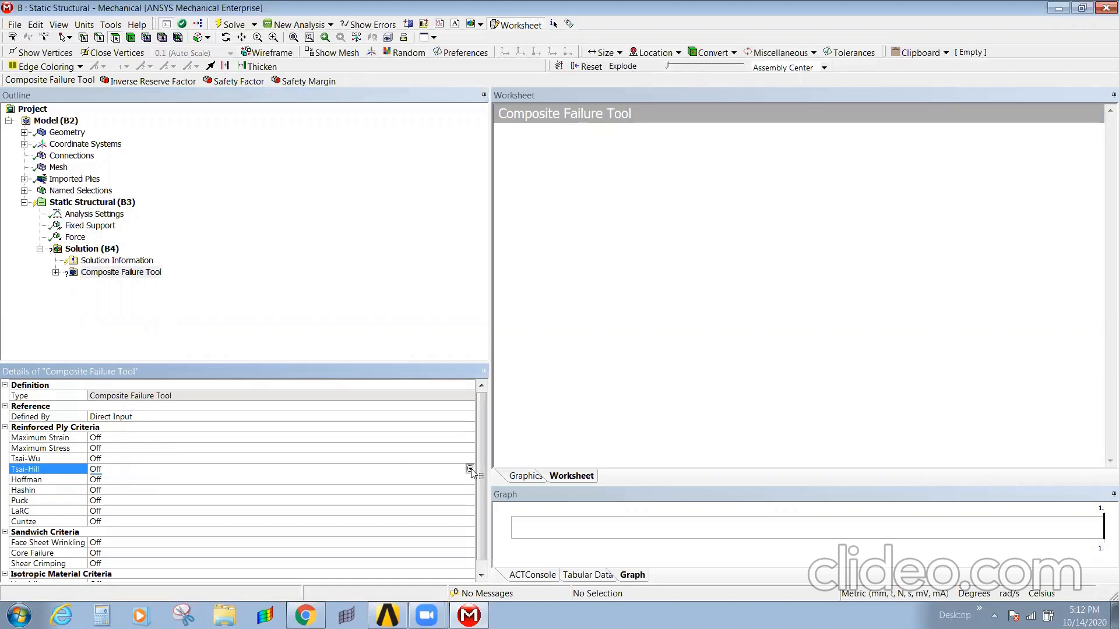
left_click(117, 490)
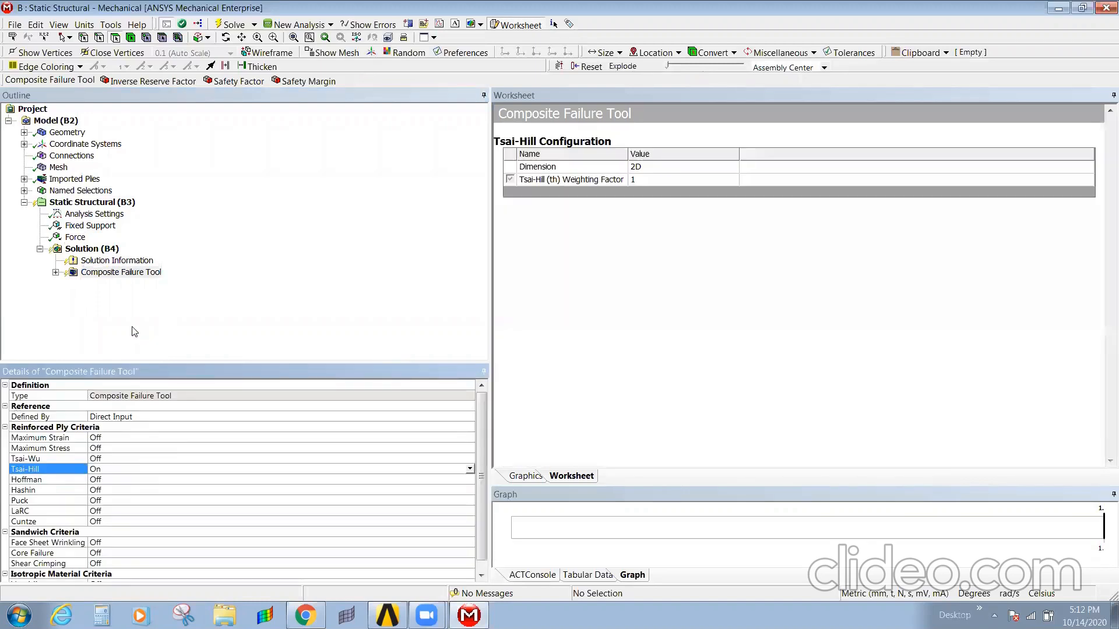
right_click(98, 272)
left_click(359, 308)
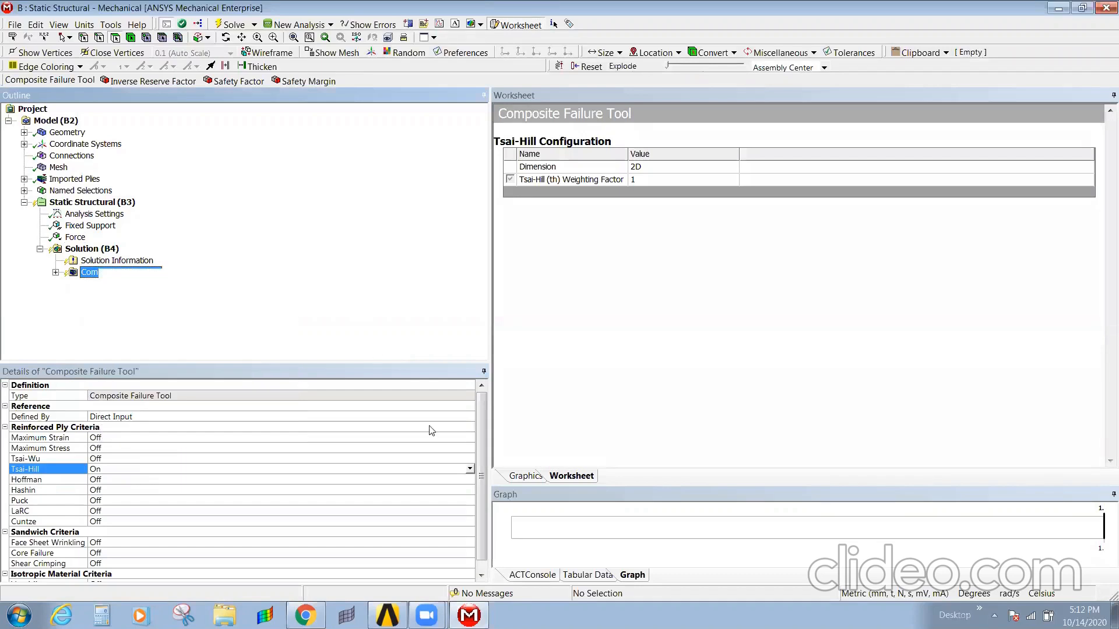
scroll(488, 529, "down", 1)
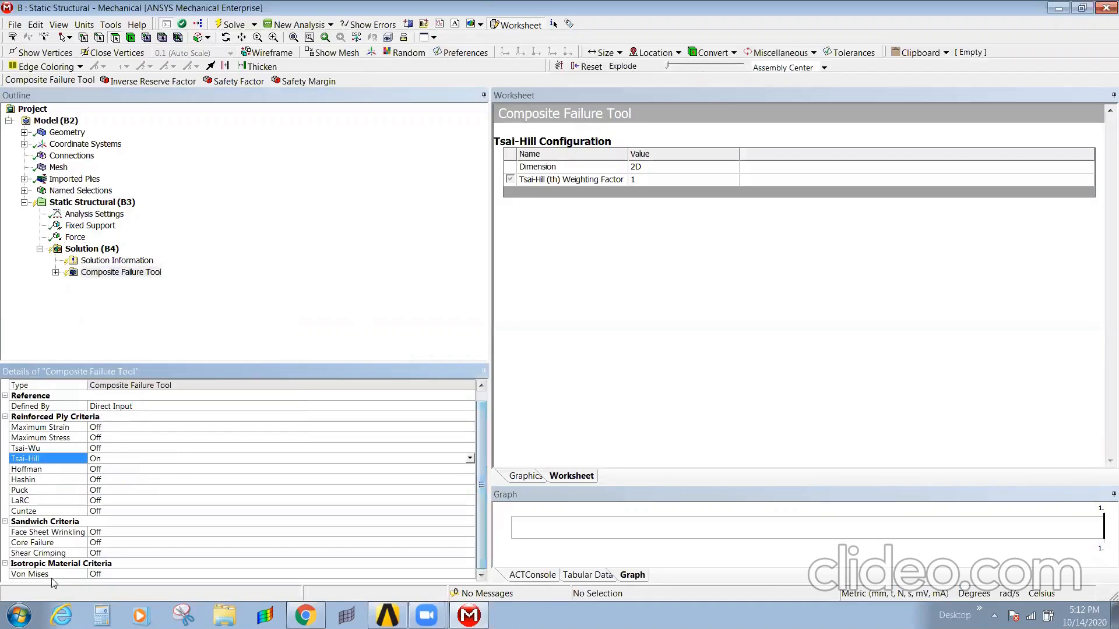
left_click(155, 575)
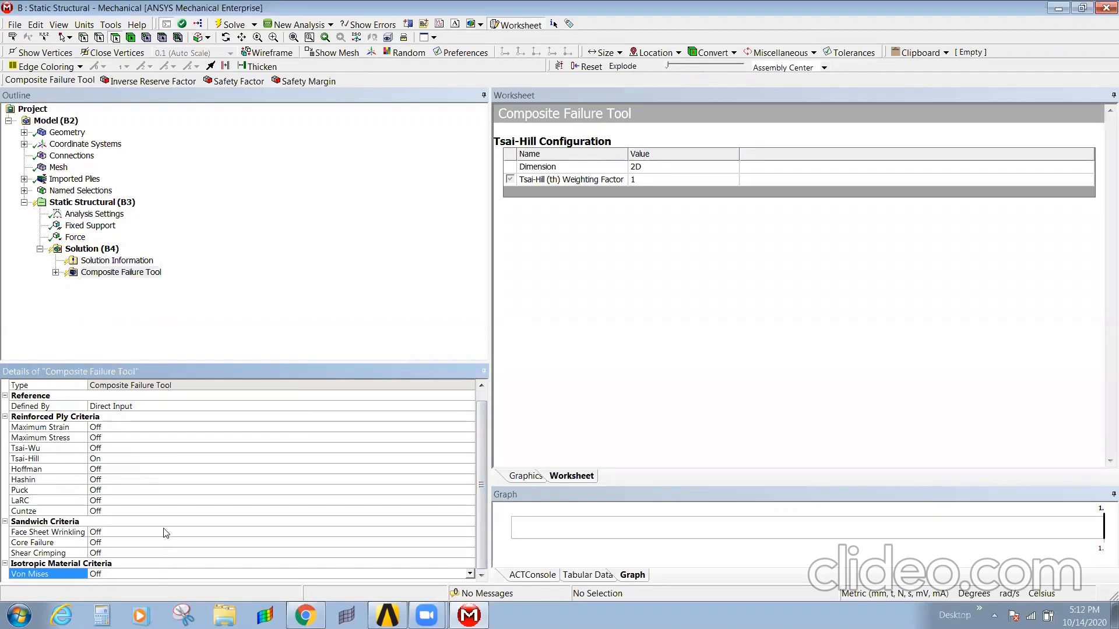
left_click(431, 572)
left_click(469, 575)
left_click(295, 596)
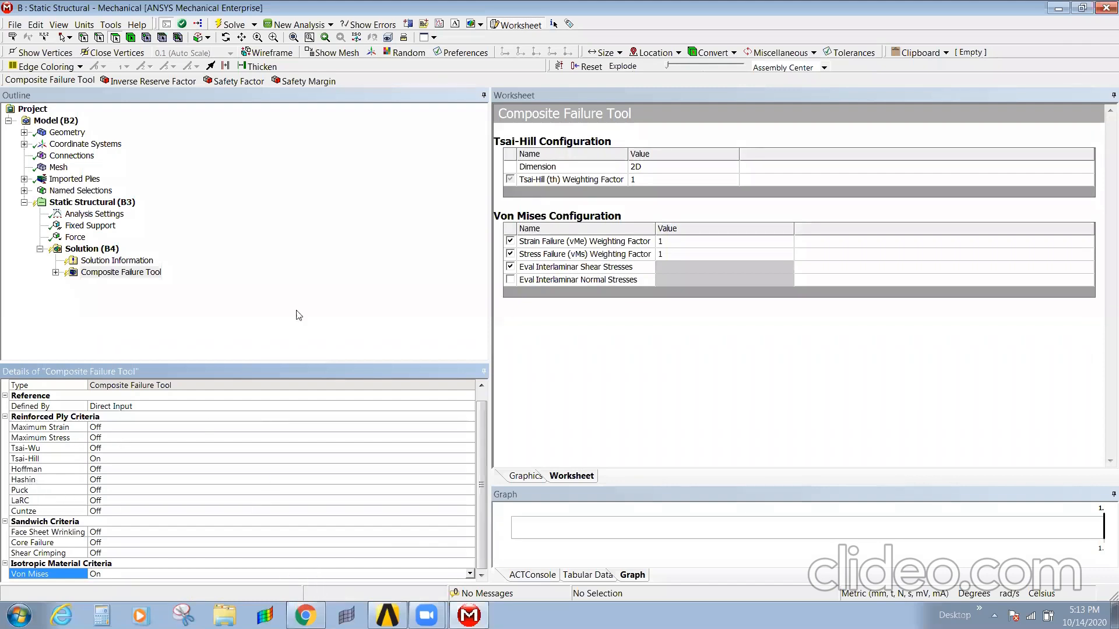
Add Safety Factor and Safety Margin results to the Composite Failure Tool
left_click(100, 271)
double_click(100, 274)
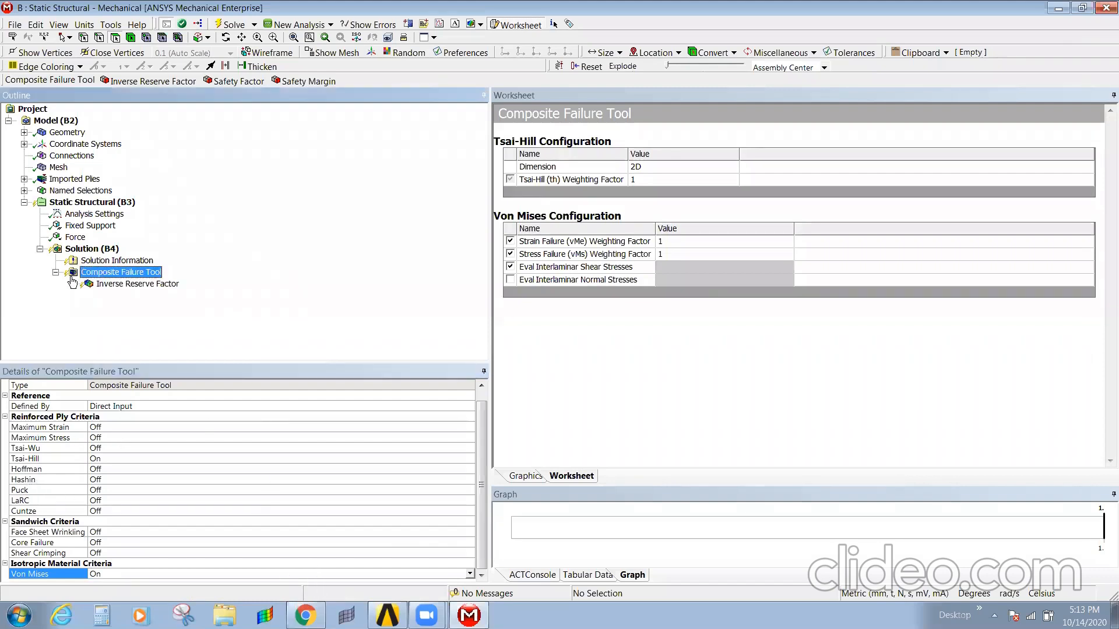
right_click(119, 273)
mouse_move(170, 278)
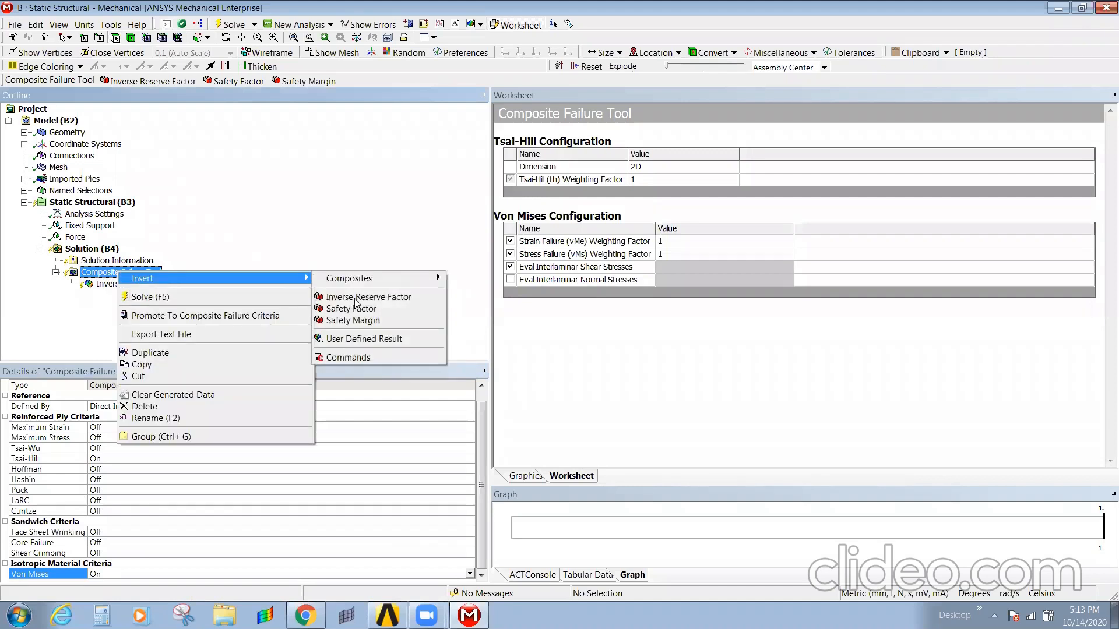
left_click(357, 308)
left_click(120, 273)
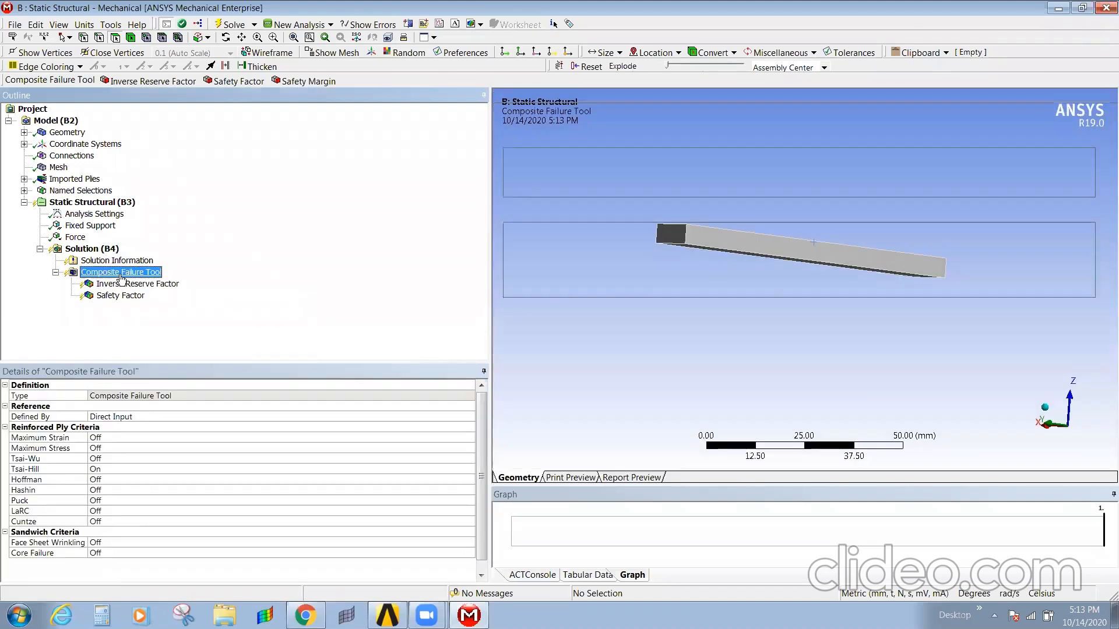
right_click(121, 274)
mouse_move(161, 282)
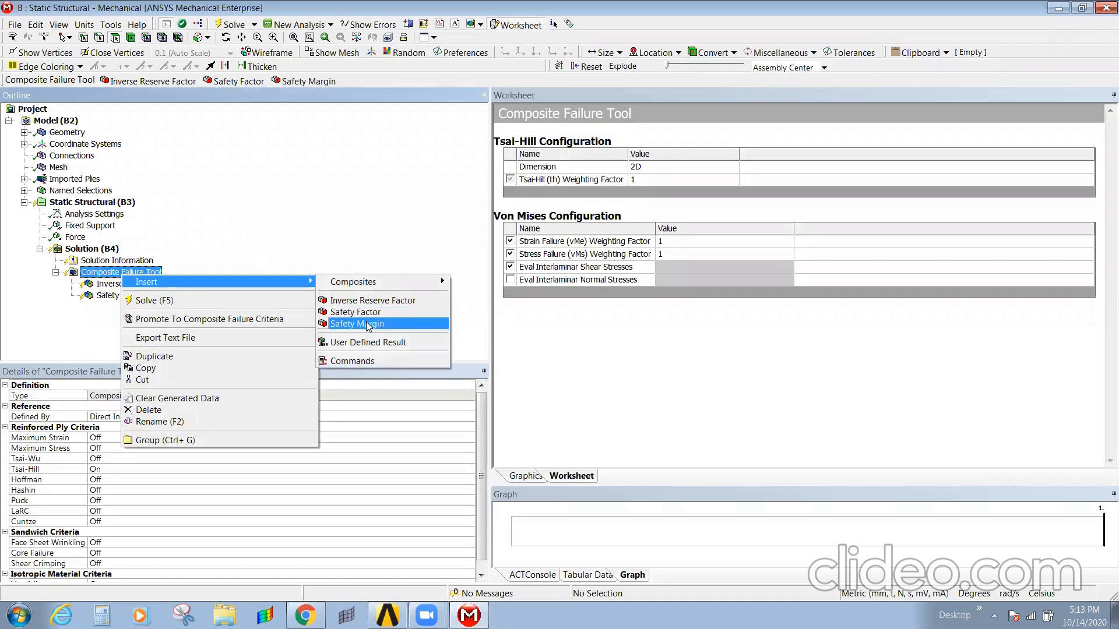
left_click(368, 324)
Insert Equivalent (von-Mises) and Maximum Principal stress results under Solution
left_click(114, 250)
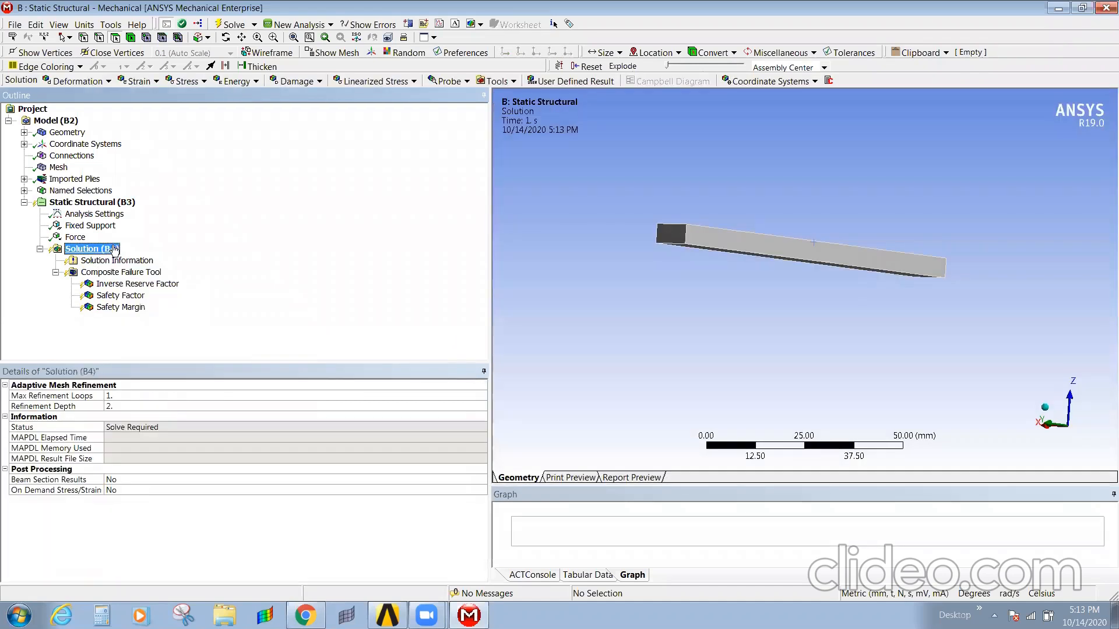
right_click(115, 250)
mouse_move(174, 252)
mouse_move(317, 277)
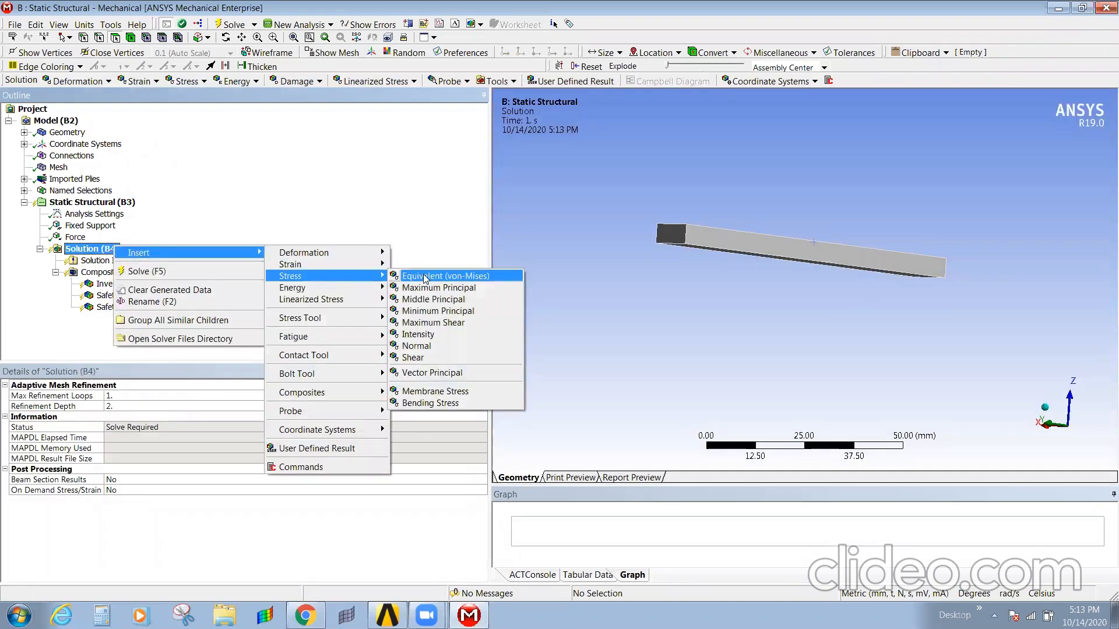
left_click(424, 277)
left_click(93, 250)
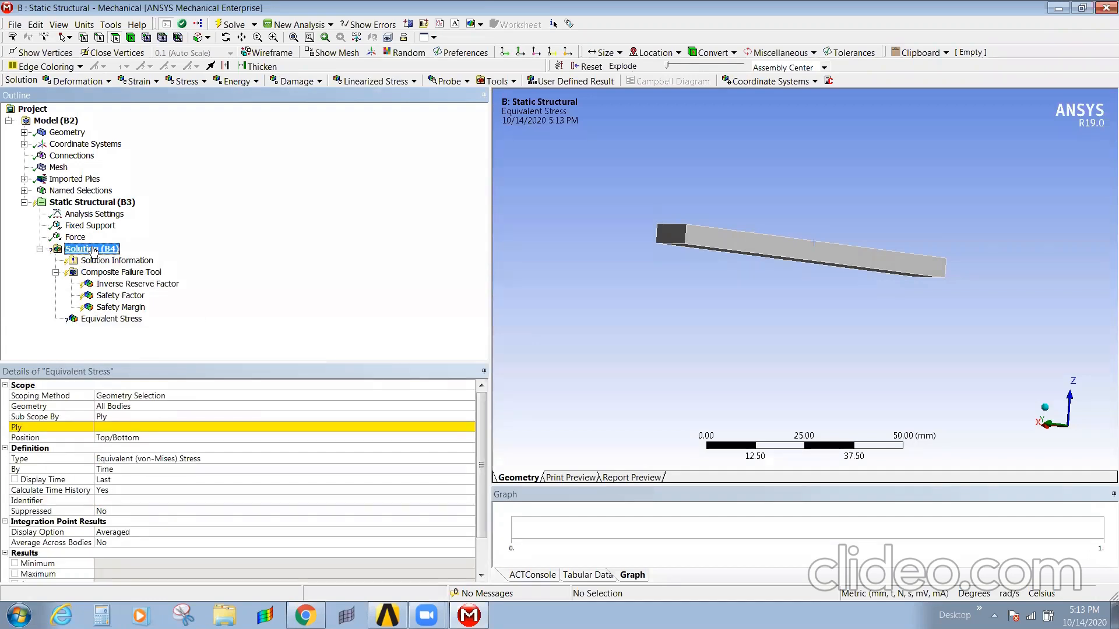
right_click(93, 250)
mouse_move(175, 255)
mouse_move(301, 280)
left_click(434, 289)
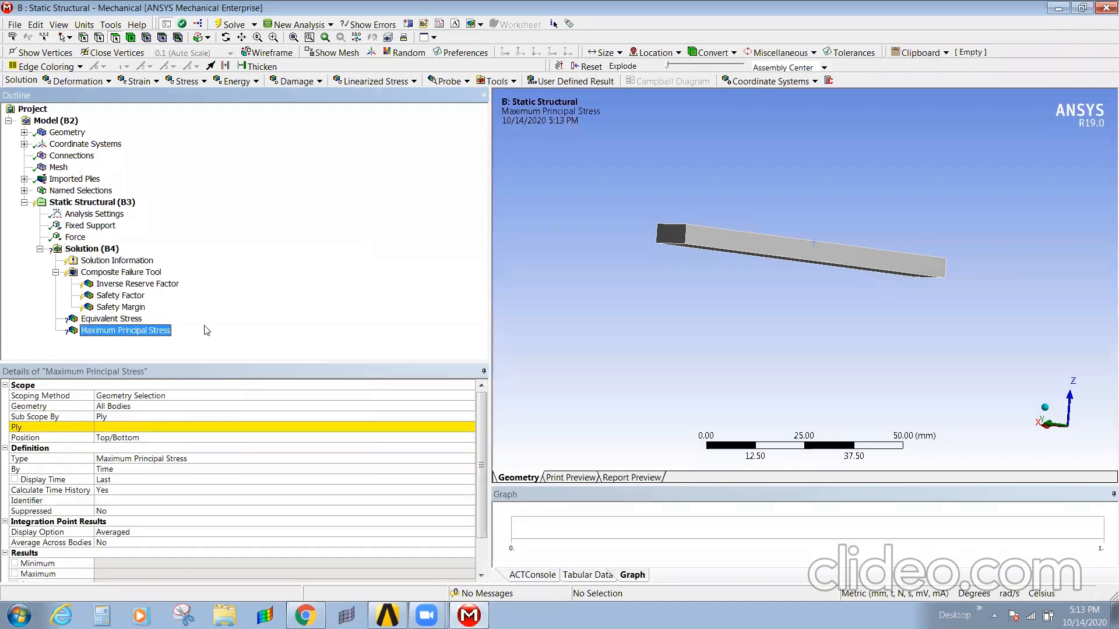
Set Sub Scope By to Layer for both the Equivalent Stress and Maximum Principal Stress results
left_click(137, 416)
left_click(469, 417)
left_click(402, 429)
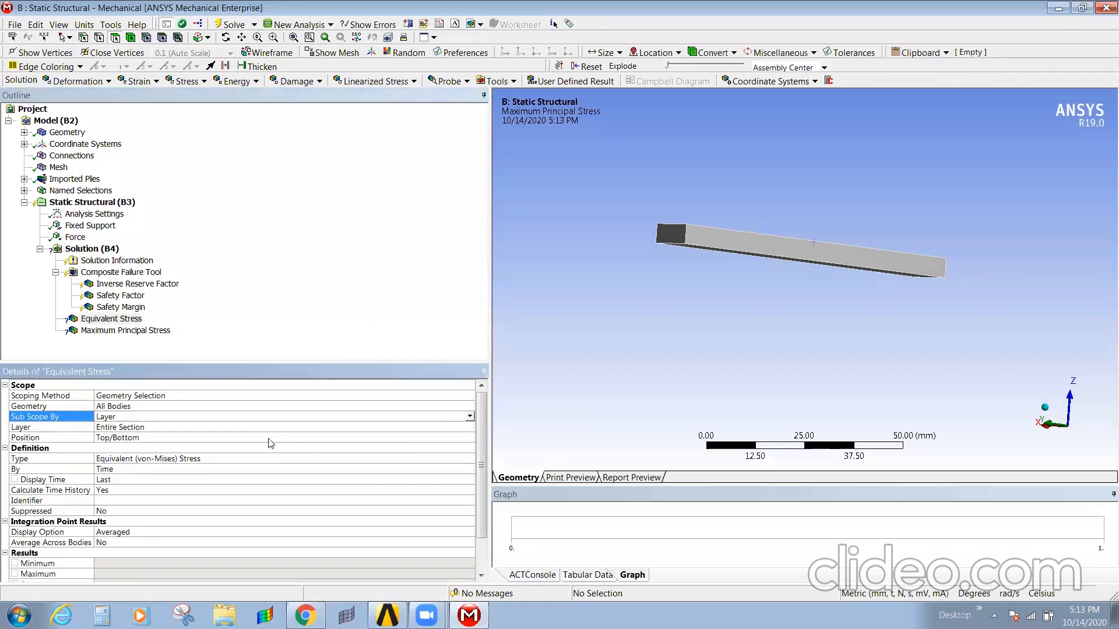
left_click(145, 331)
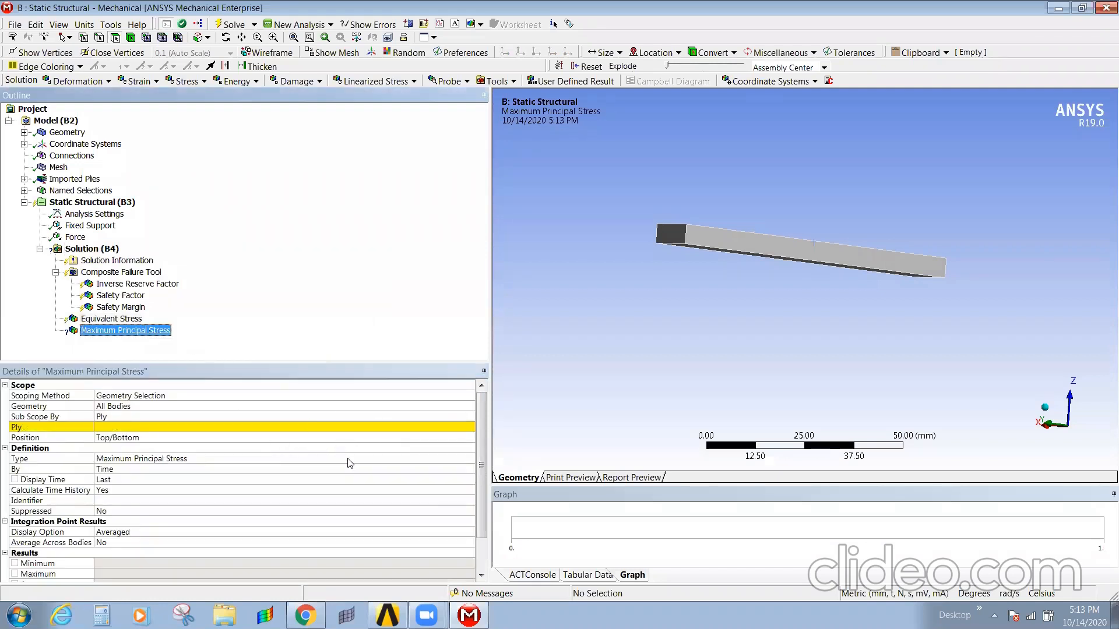
left_click(461, 416)
left_click(469, 417)
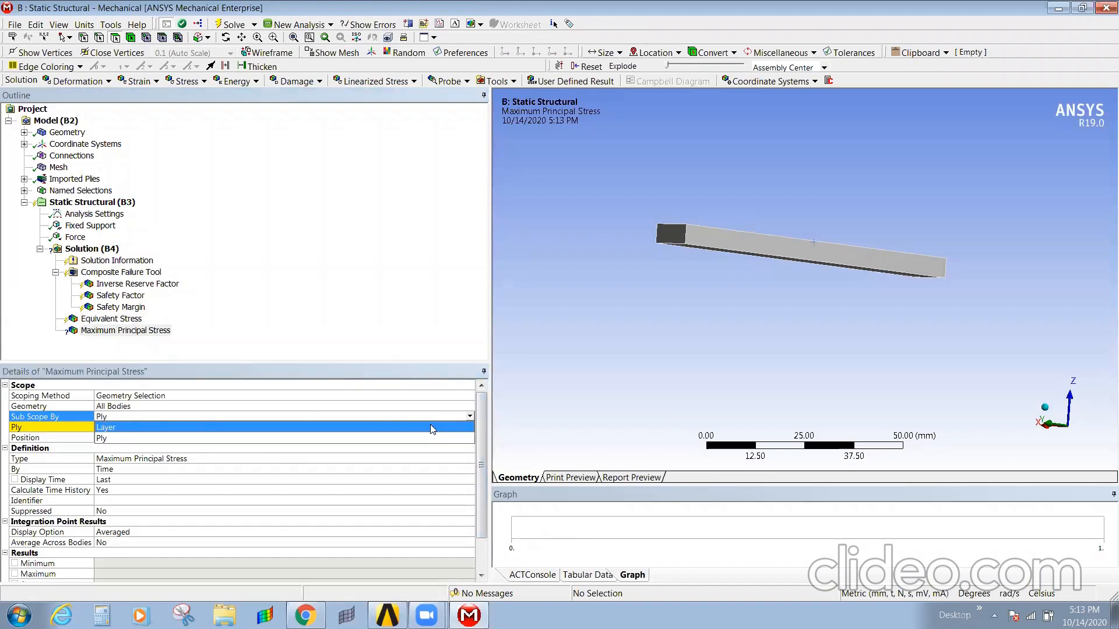
left_click(430, 428)
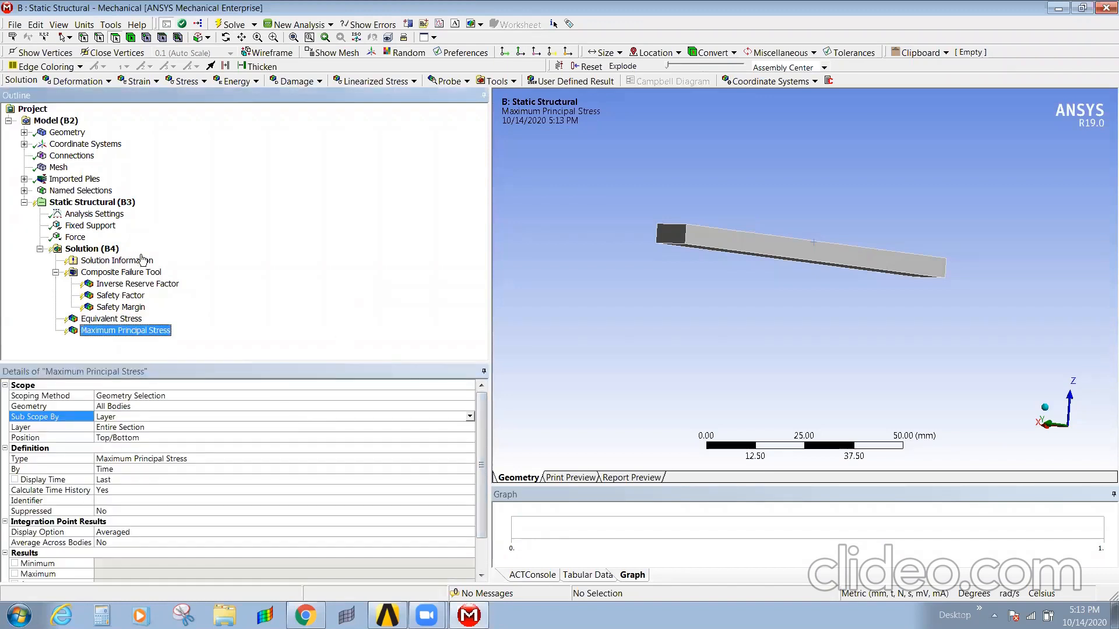
Solve the static structural analysis from the Solution branch
left_click(93, 249)
right_click(93, 250)
left_click(126, 271)
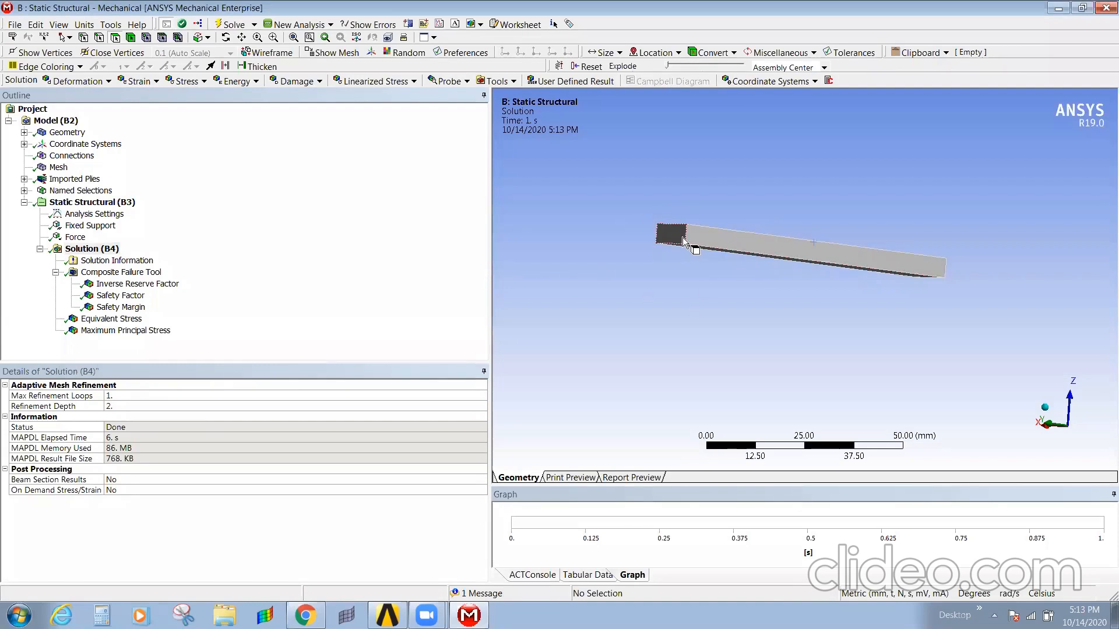
Examine the Equivalent (von-Mises) Stress contours through the ply thickness at the strip's end and along its length
middle_click_drag(684, 242, 634, 239)
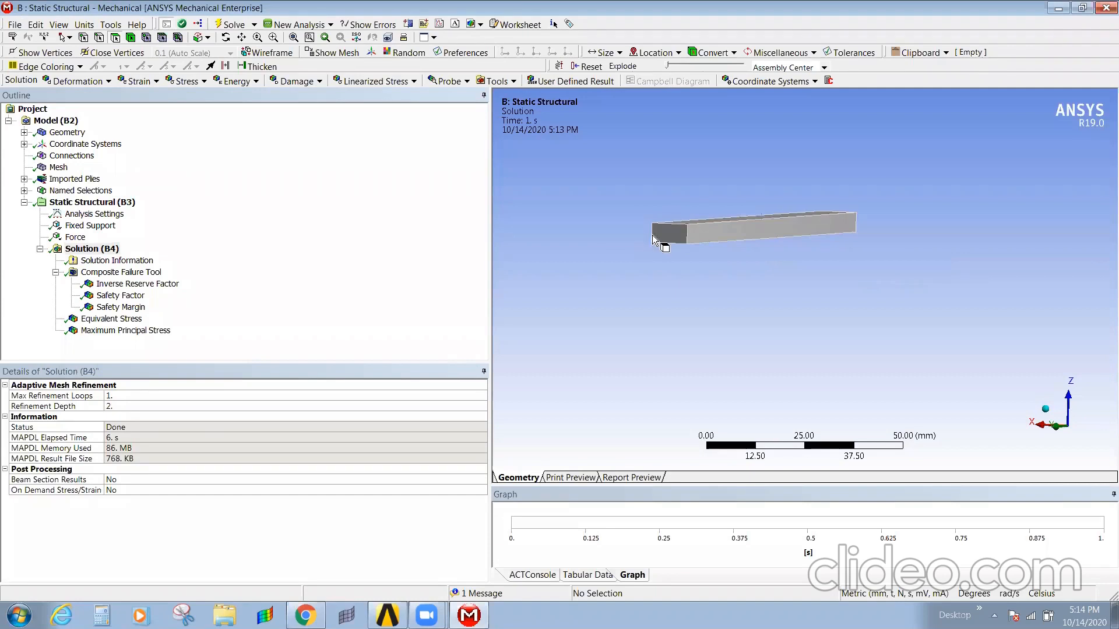
left_click(123, 320)
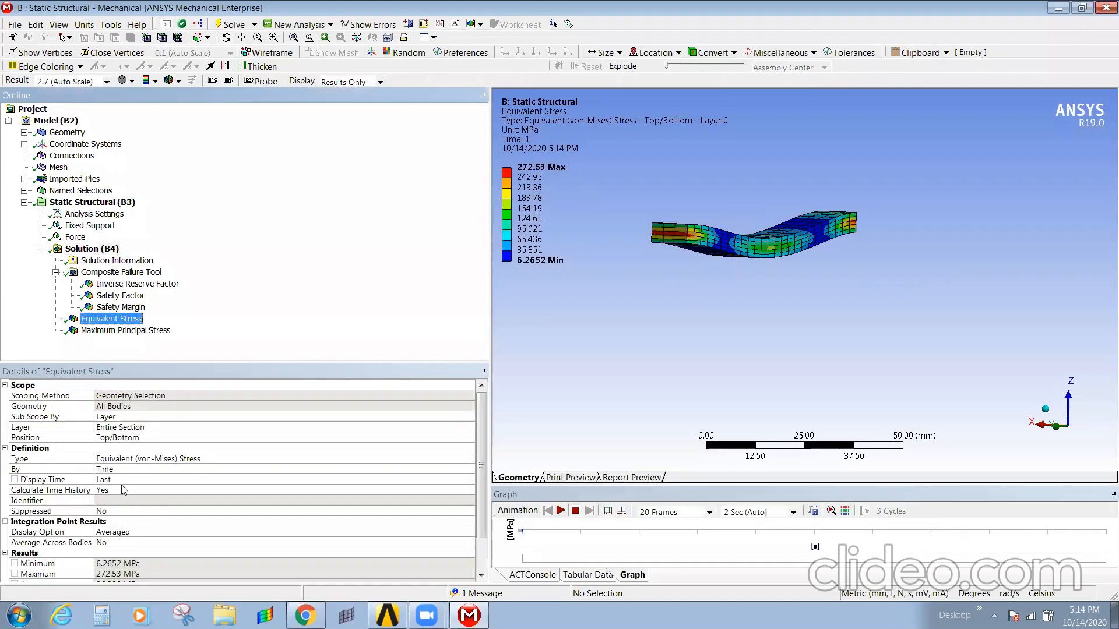
middle_click_drag(692, 287, 645, 259)
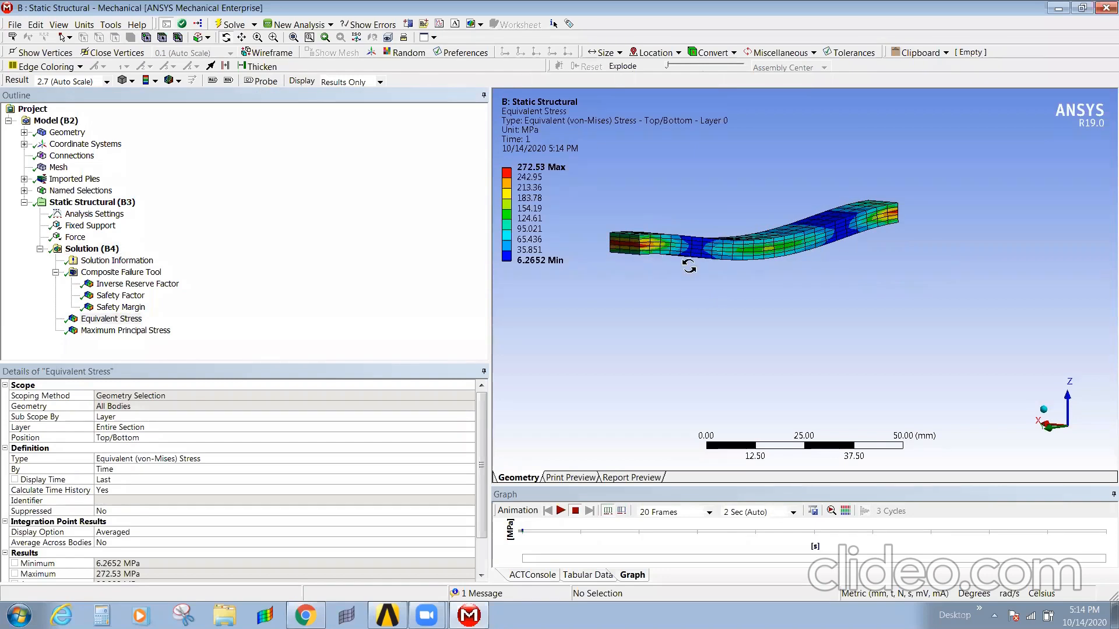
scroll(671, 262, "up", 2)
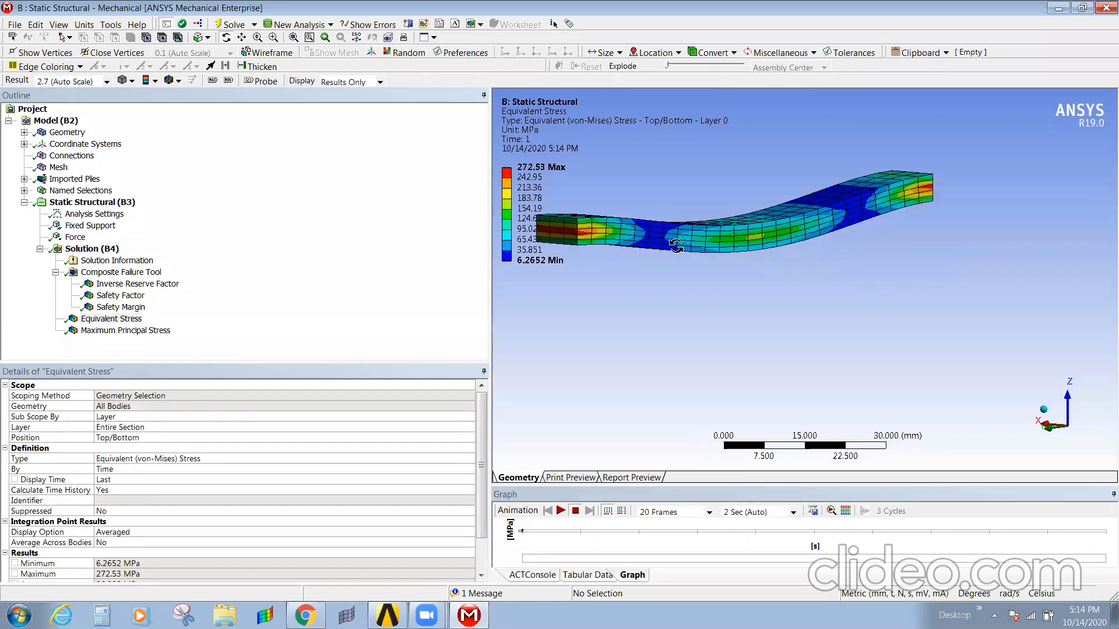
middle_click_drag(767, 275, 865, 296, "ctrl")
scroll(678, 270, "up", 2)
middle_click_drag(630, 268, 672, 294, "ctrl")
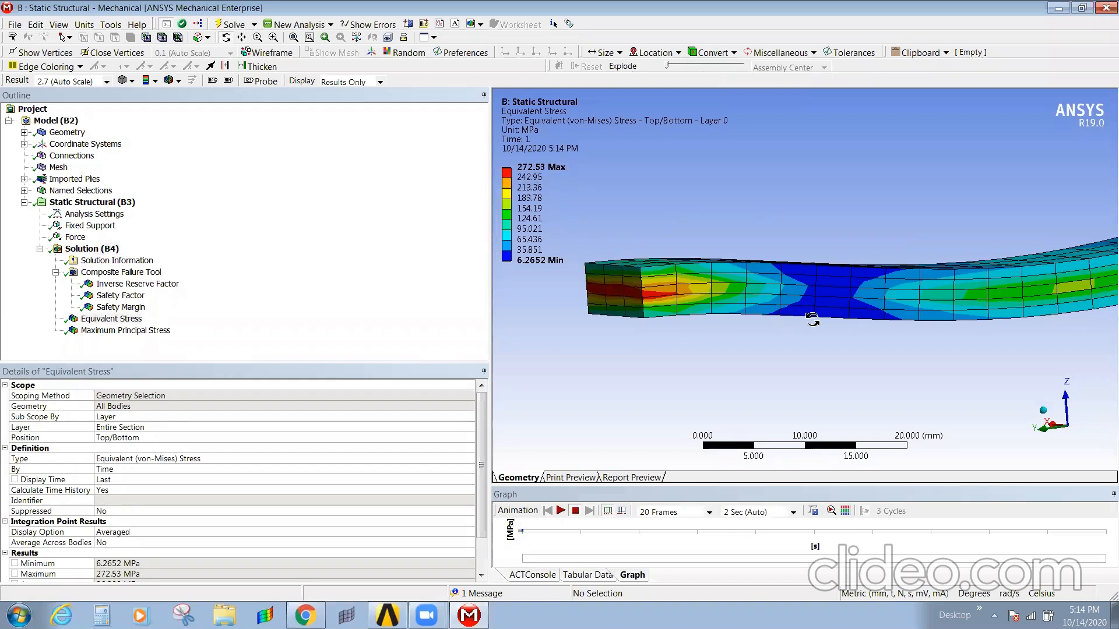
scroll(765, 326, "down", 2)
scroll(765, 327, "down", 2)
left_click_drag(881, 318, 966, 310)
Display the Safety Factor result and adjust its contour legend to the visible range
left_click(148, 298)
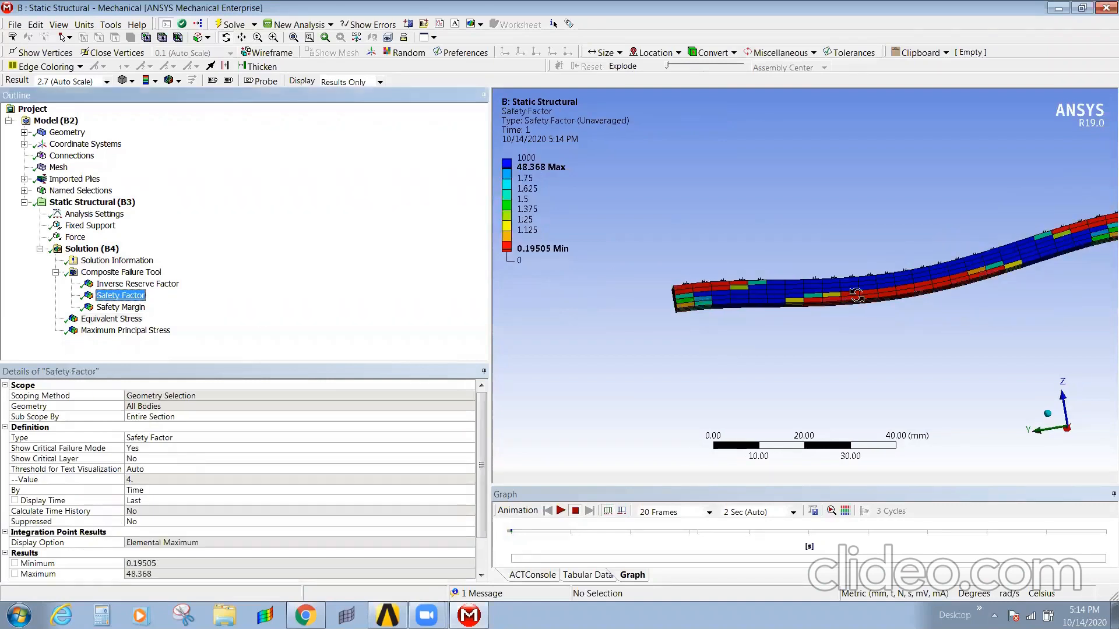
right_click(512, 232)
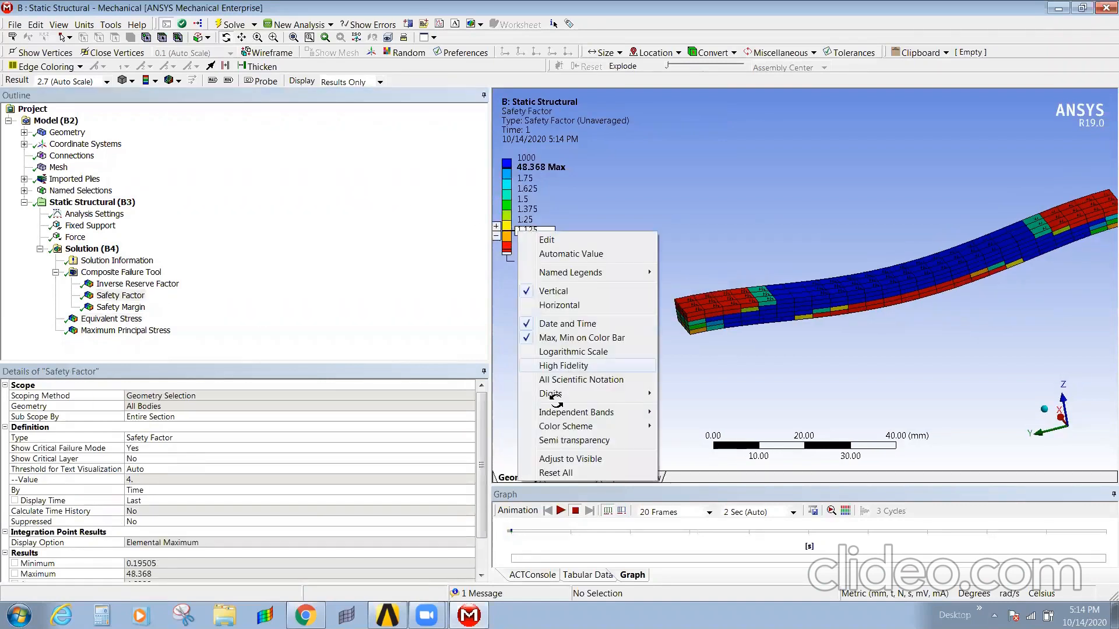
left_click(586, 459)
left_click_drag(827, 362, 934, 343)
Display the Equivalent Stress contours followed by the Maximum Principal Stress contours
left_click(120, 320)
left_click(124, 330)
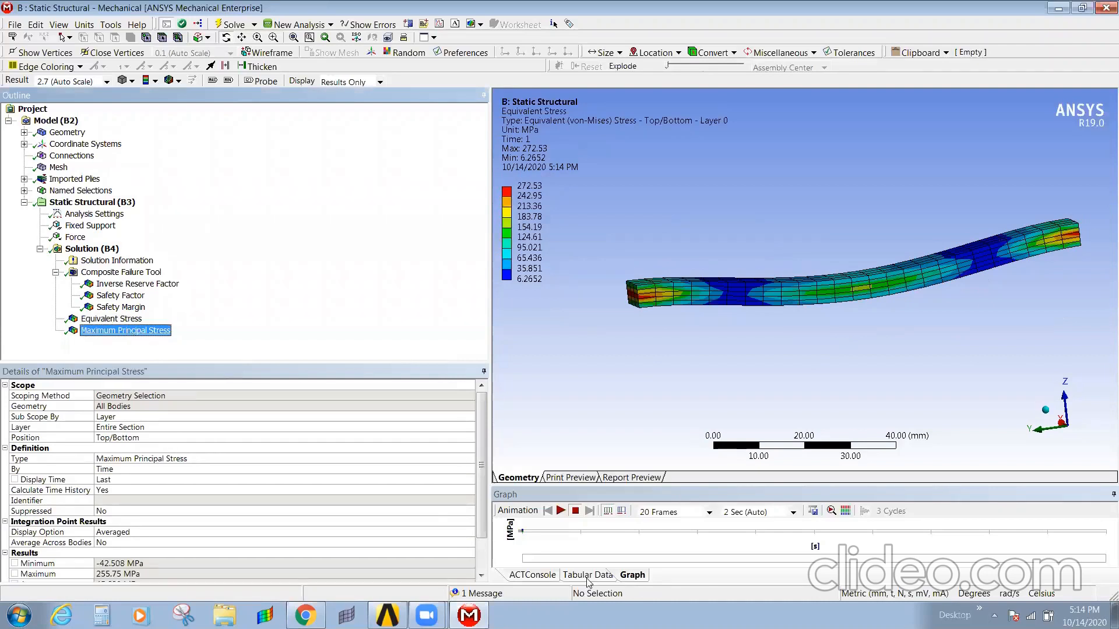
mouse_move(469, 615)
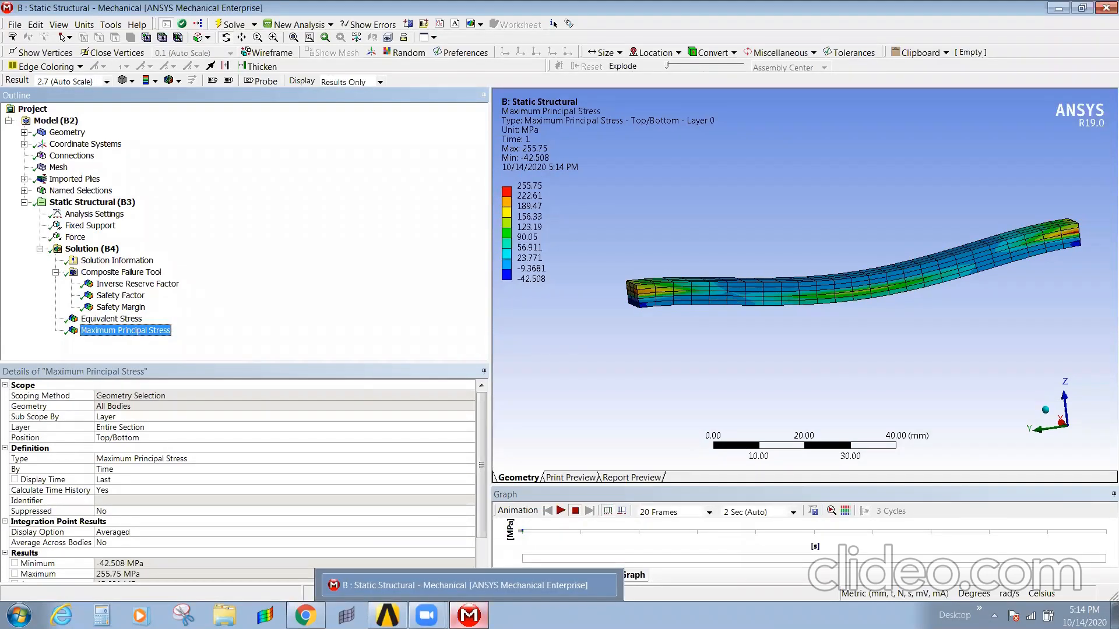
left_click(388, 615)
left_click(365, 235)
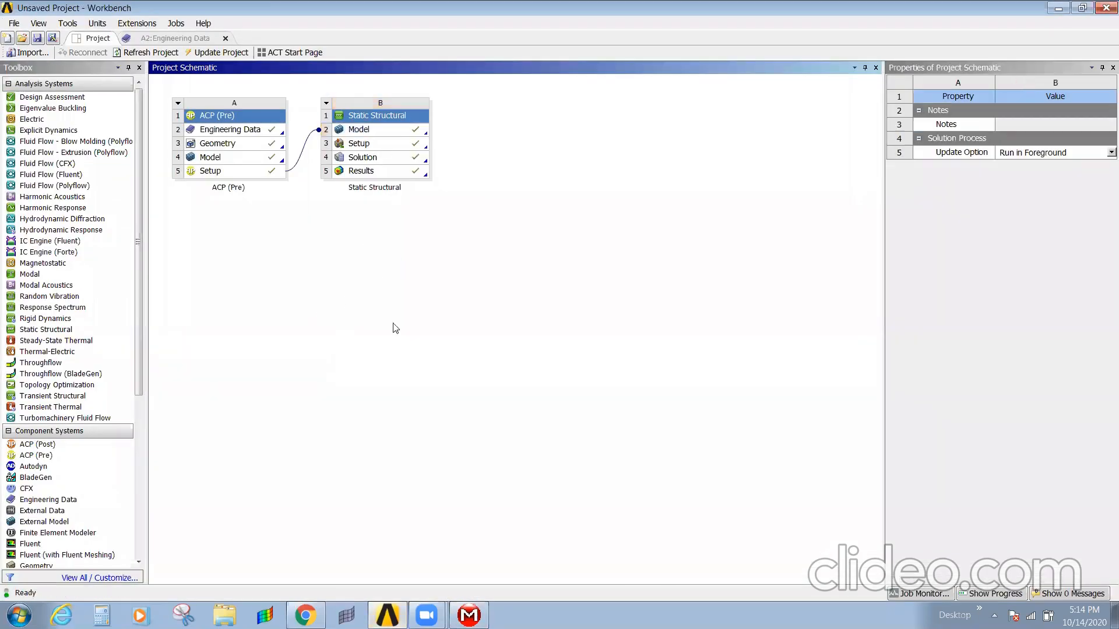
left_click(471, 615)
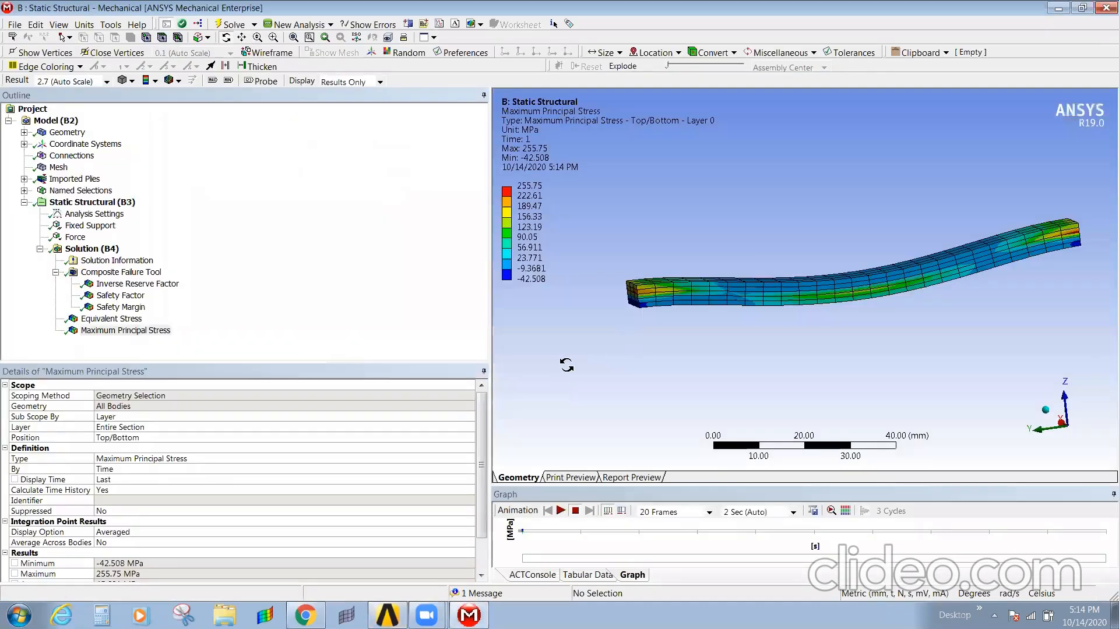
Close Mechanical and add an ACP (Post) system in Workbench that shares ACP (Pre)'s Engineering Data, Geometry and Model
left_click_drag(679, 365, 621, 350)
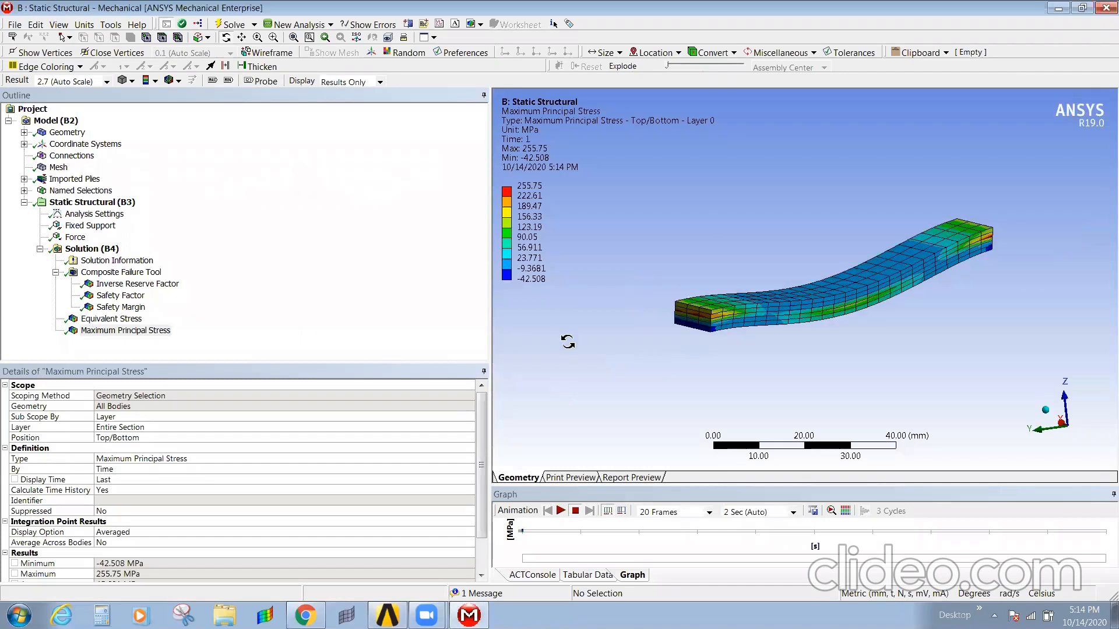
left_click(1103, 8)
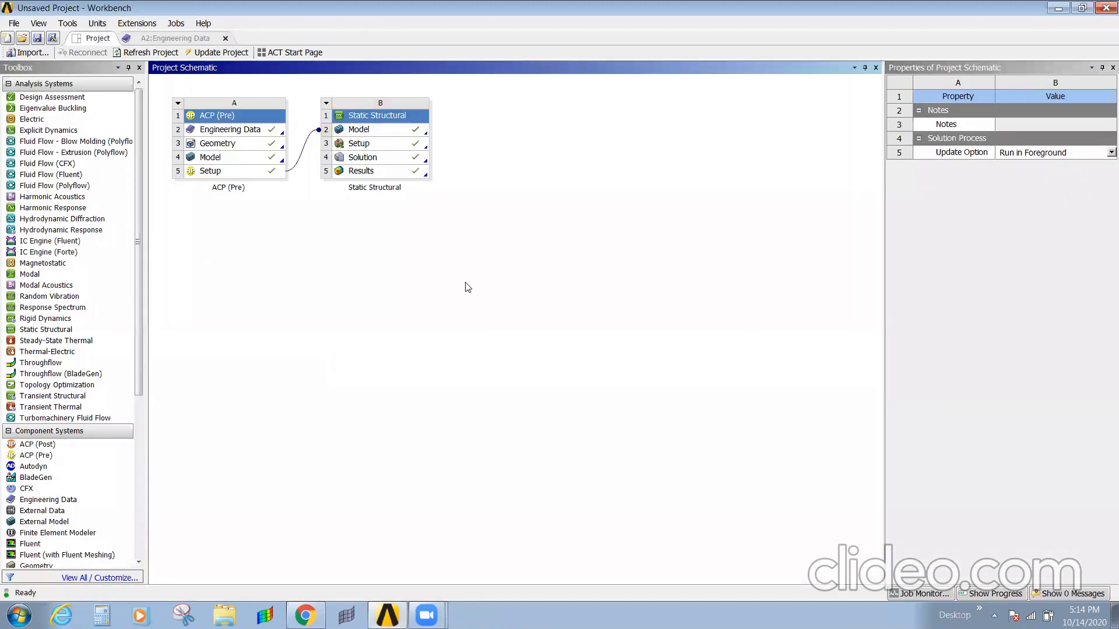
left_click_drag(28, 446, 434, 310)
left_click(400, 380)
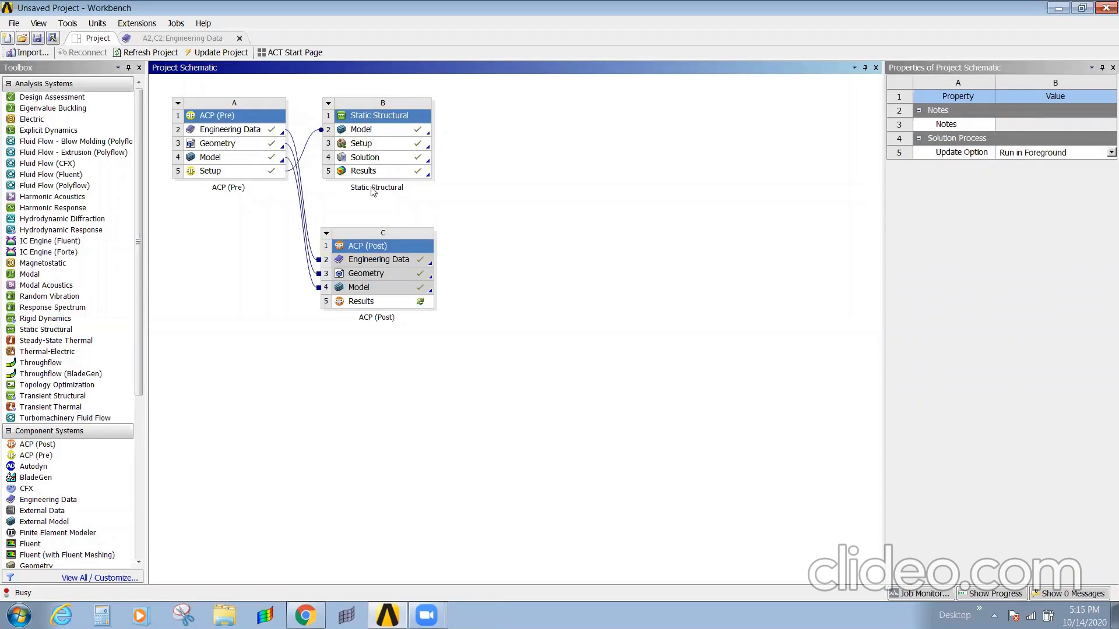
Link the Static Structural Solution to the ACP (Post) Results cell and update the Solution
left_click_drag(367, 164, 361, 300)
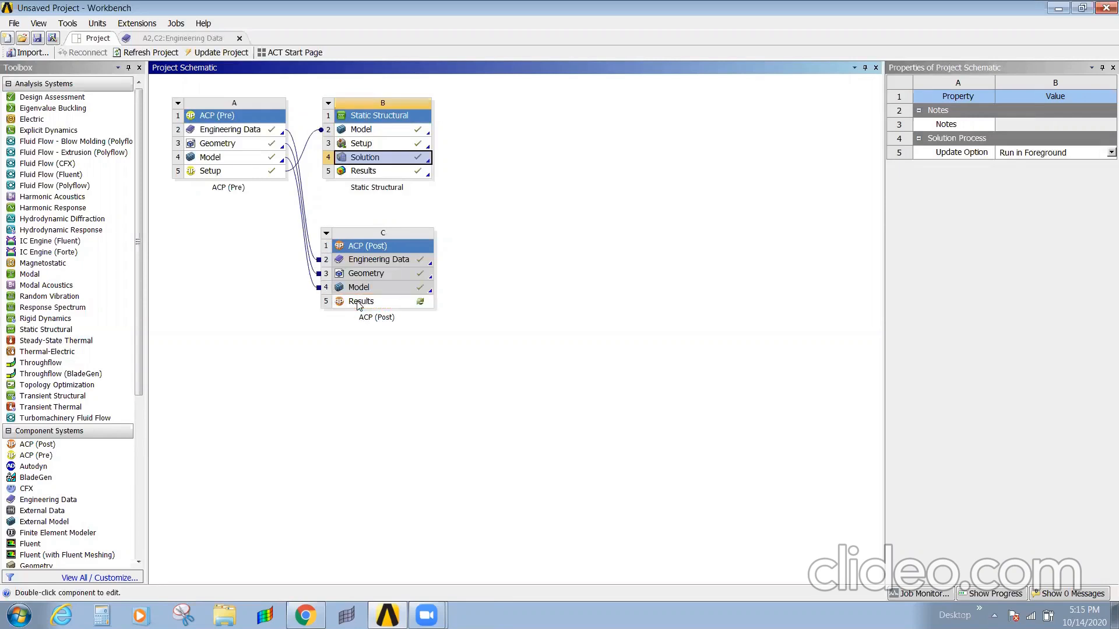
left_click(472, 232)
left_click(372, 155)
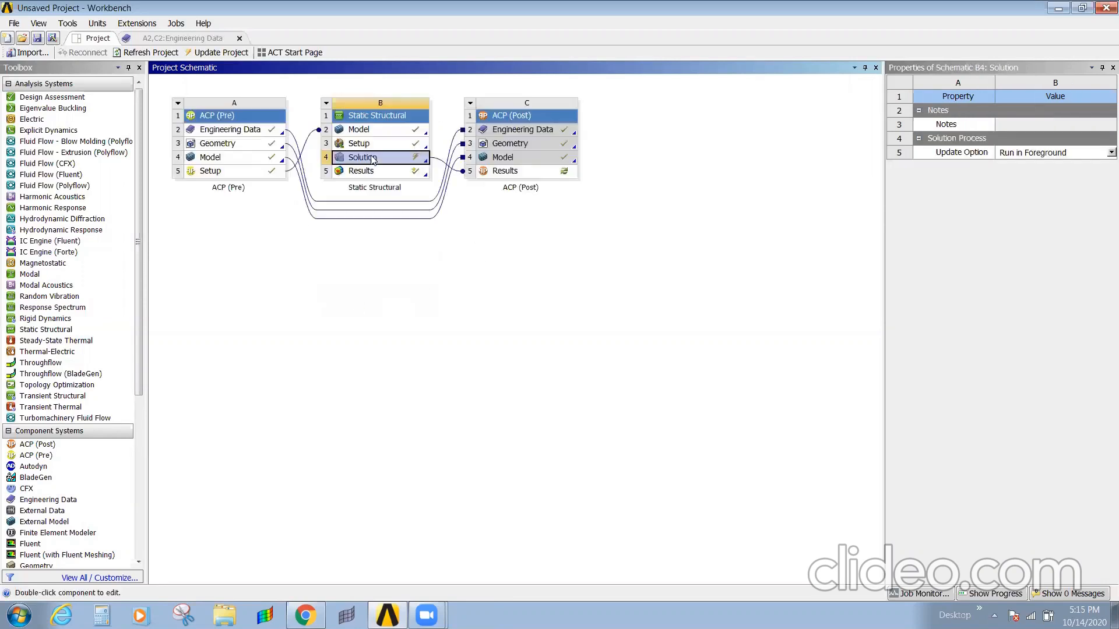
right_click(377, 159)
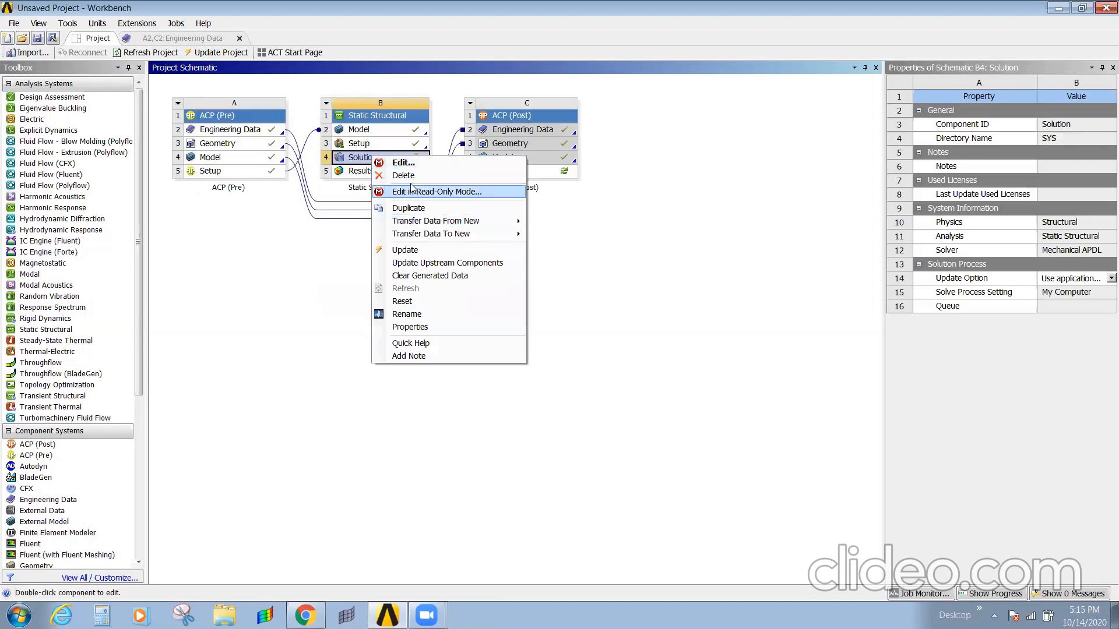
left_click(408, 249)
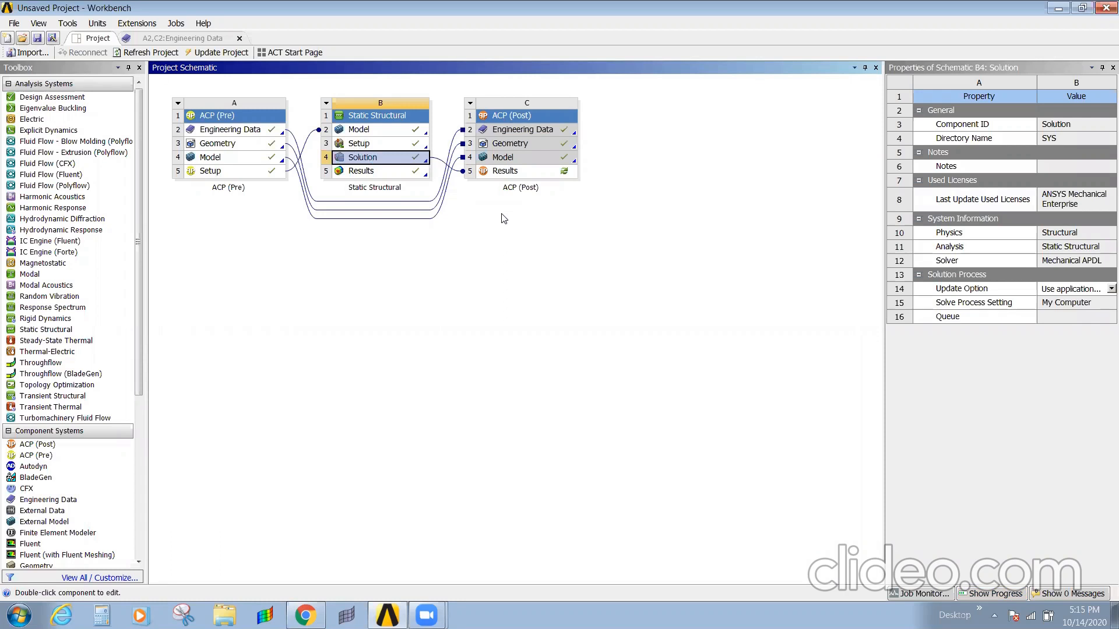
Open the ACP (Post) Results for editing in ANSYS Composite PrepPost
left_click(530, 169)
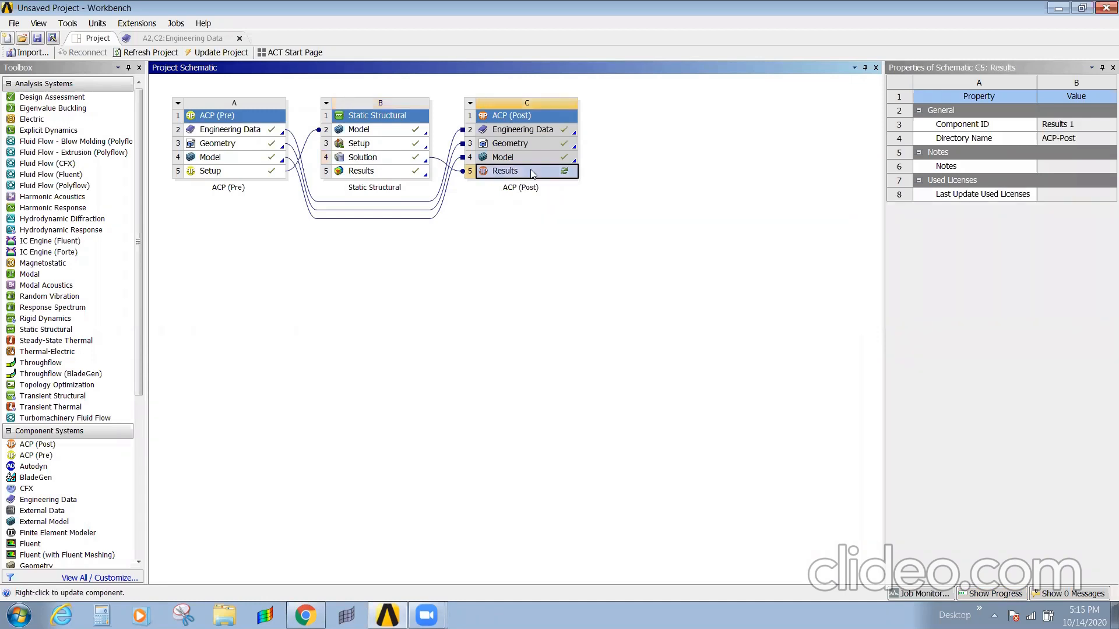
right_click(530, 169)
left_click(558, 177)
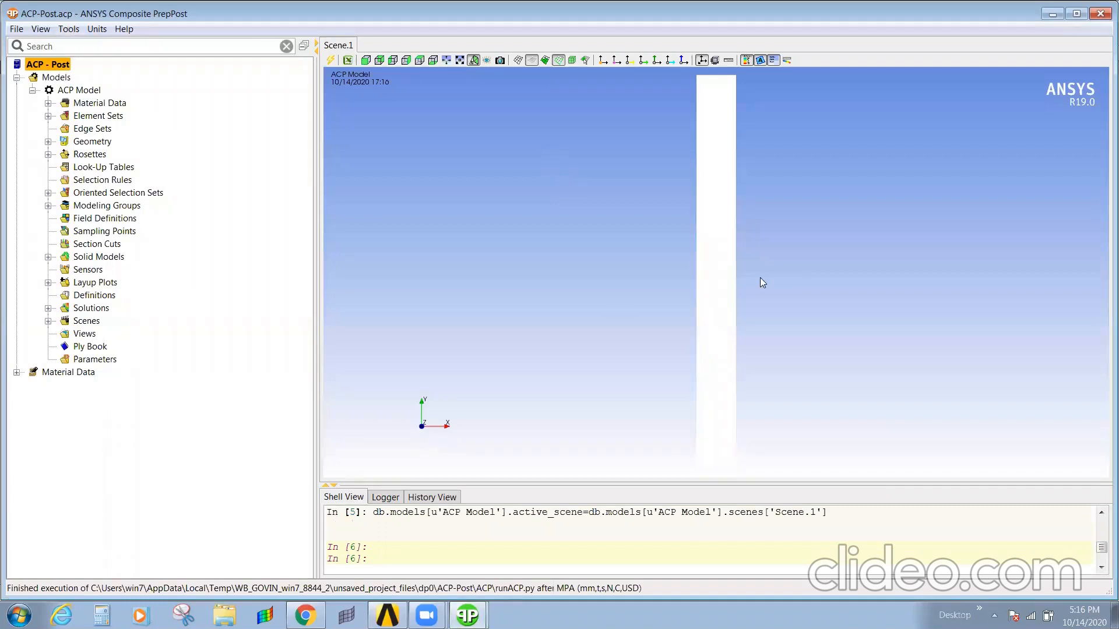
Update Solution 1 under the ACP Model's Solutions
middle_click_drag(760, 278, 412, 184)
left_click(47, 308)
left_click(128, 321)
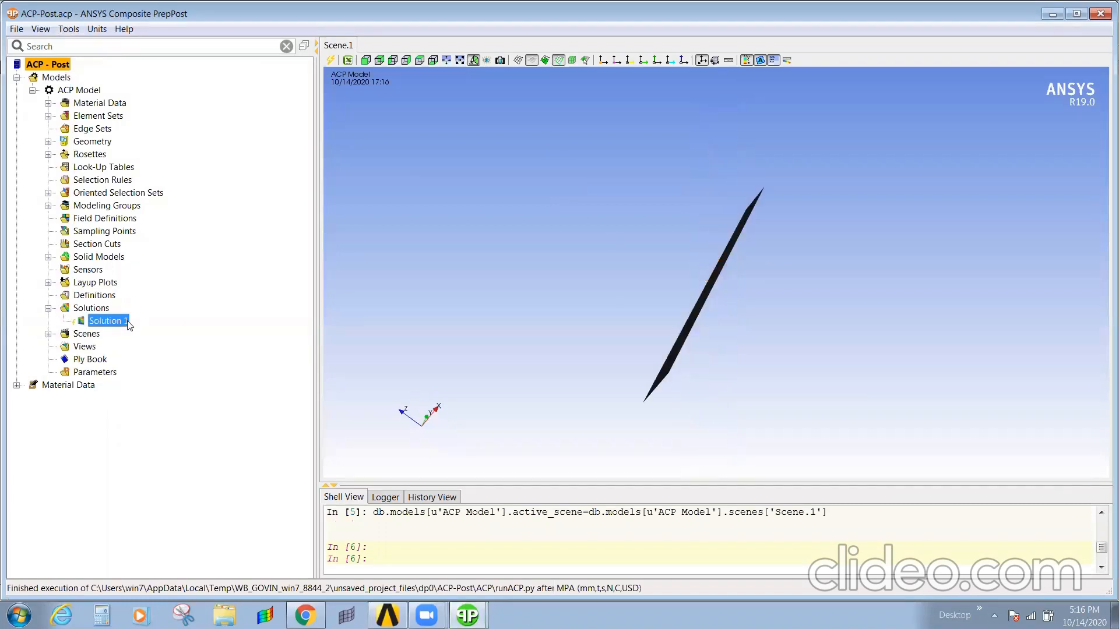
right_click(119, 324)
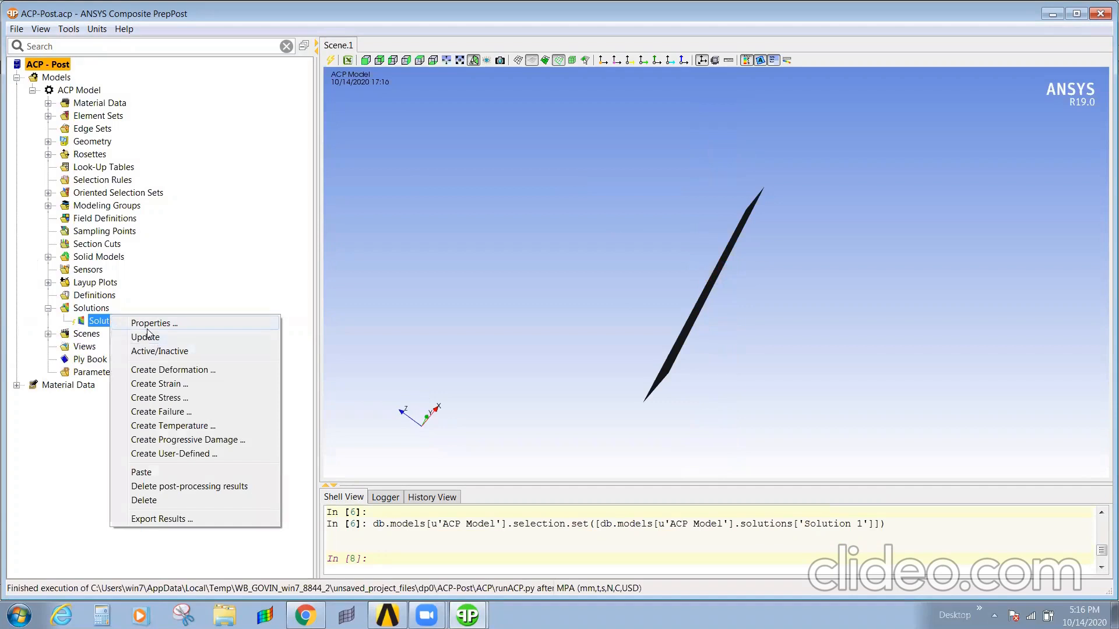
left_click(153, 339)
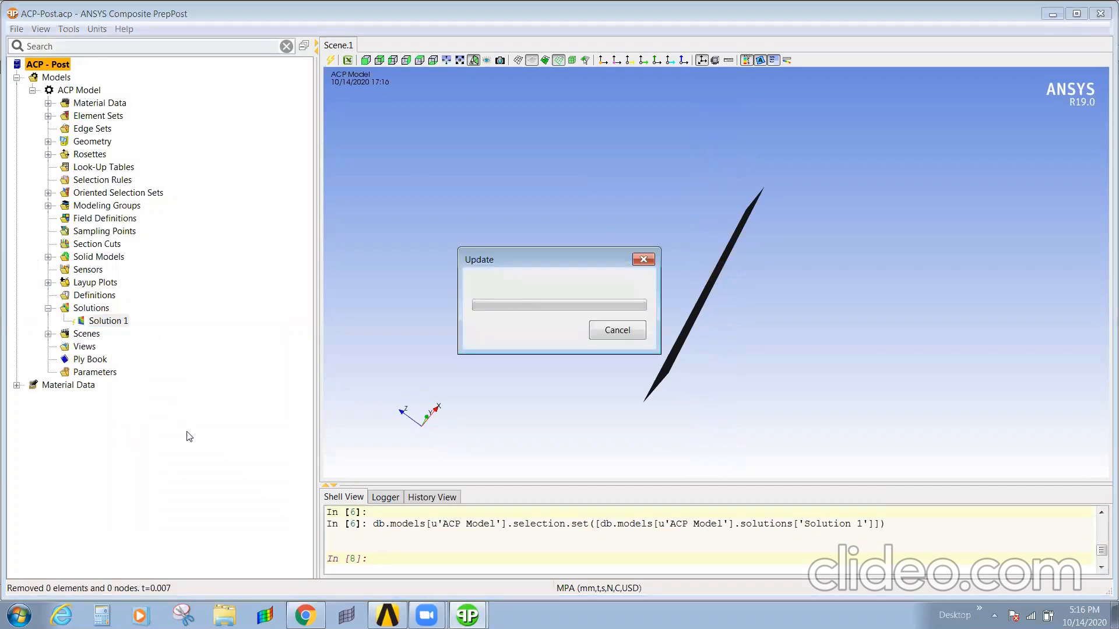
left_click_drag(641, 376, 828, 279)
middle_click_drag(642, 327, 1072, 216)
right_click(95, 307)
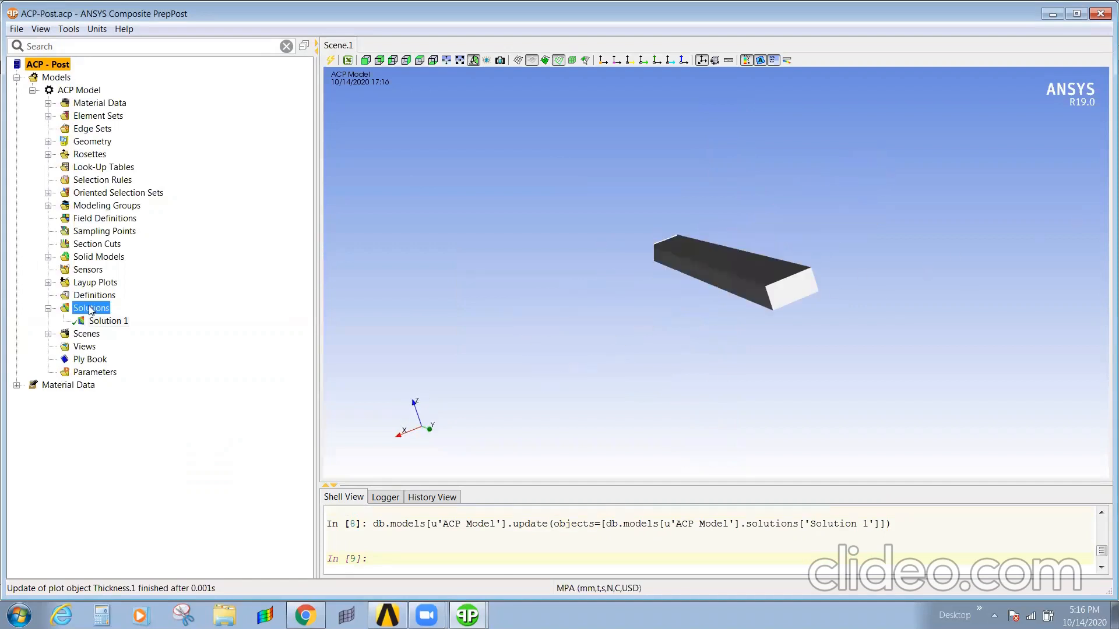
left_click(168, 308)
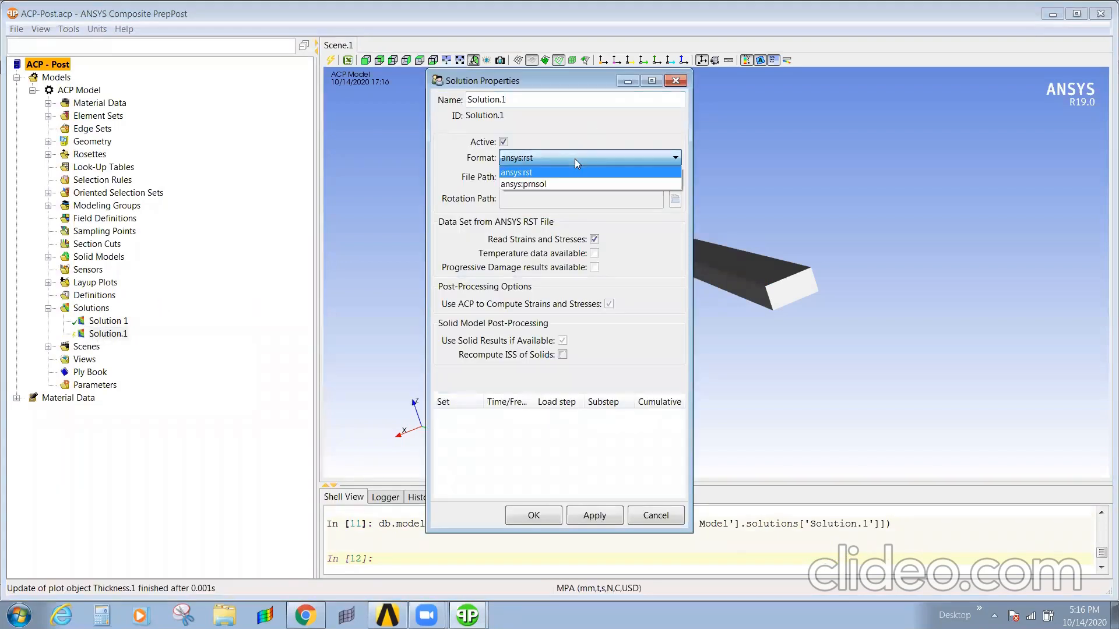
left_click(574, 158)
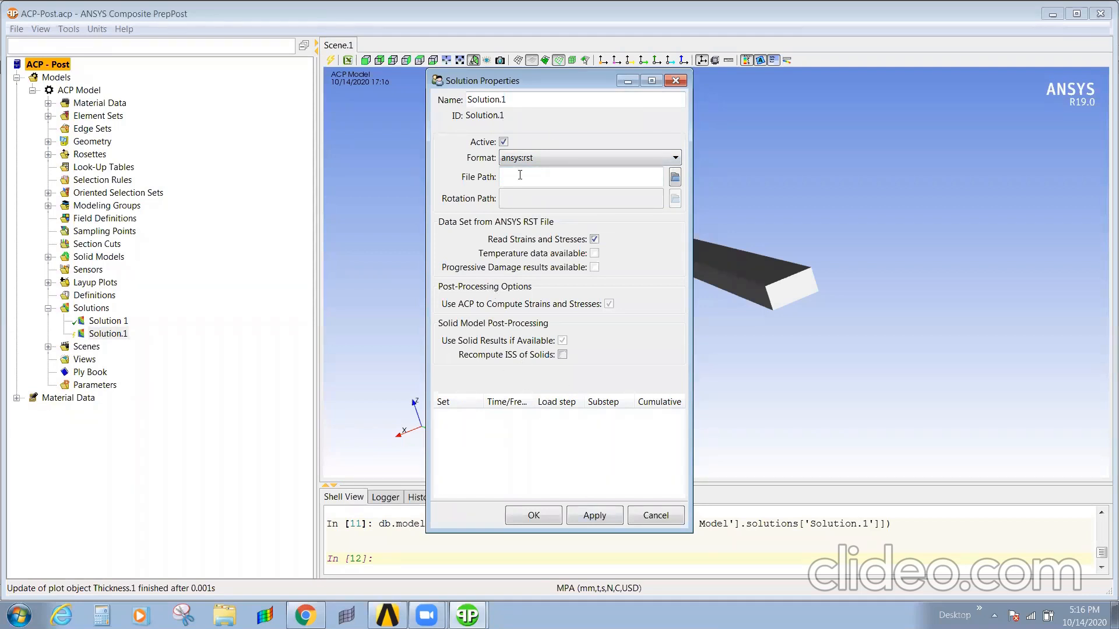
left_click(674, 178)
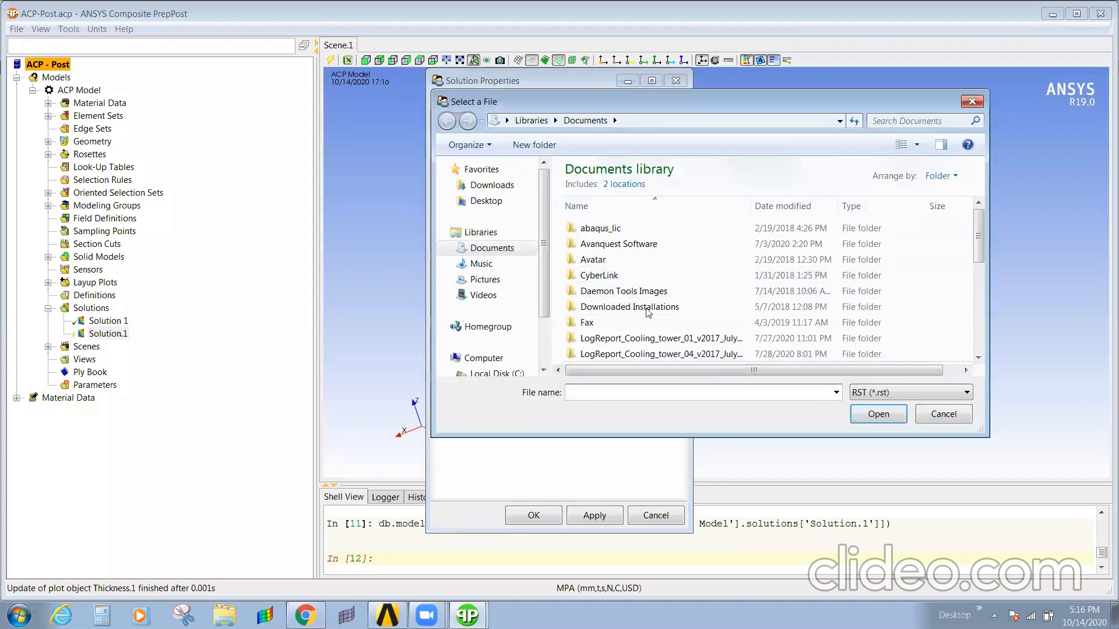
left_click(972, 102)
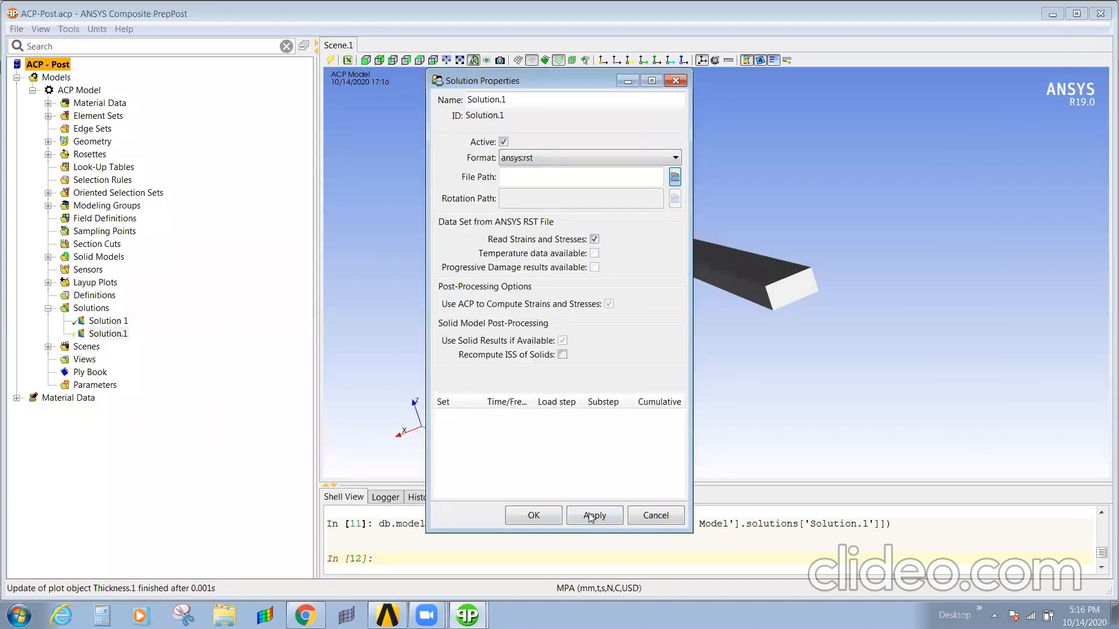
left_click(643, 517)
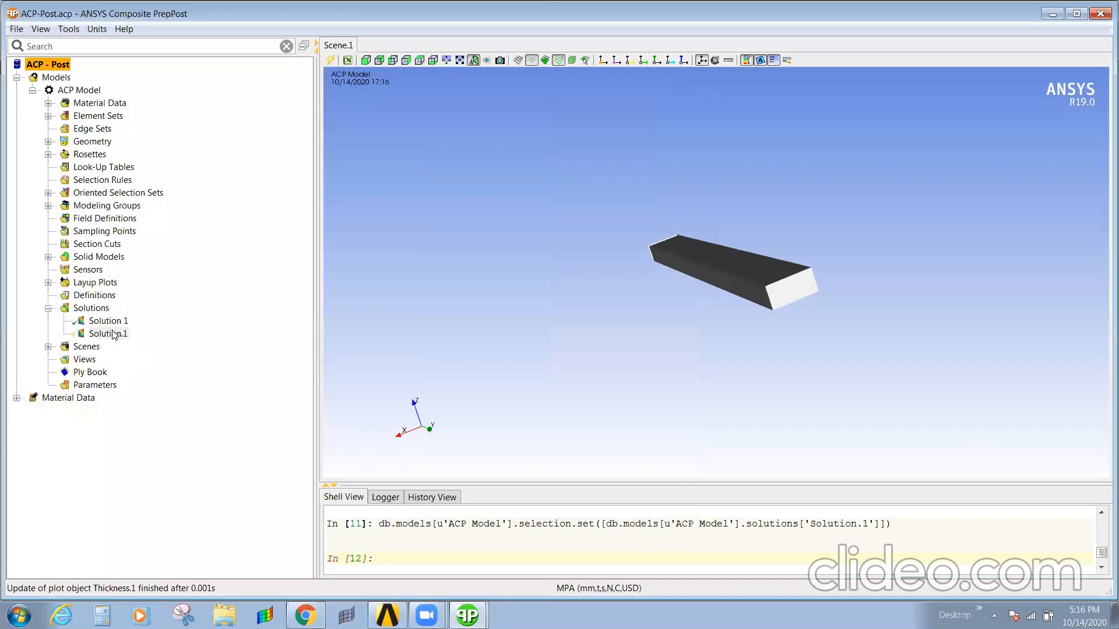
right_click(114, 334)
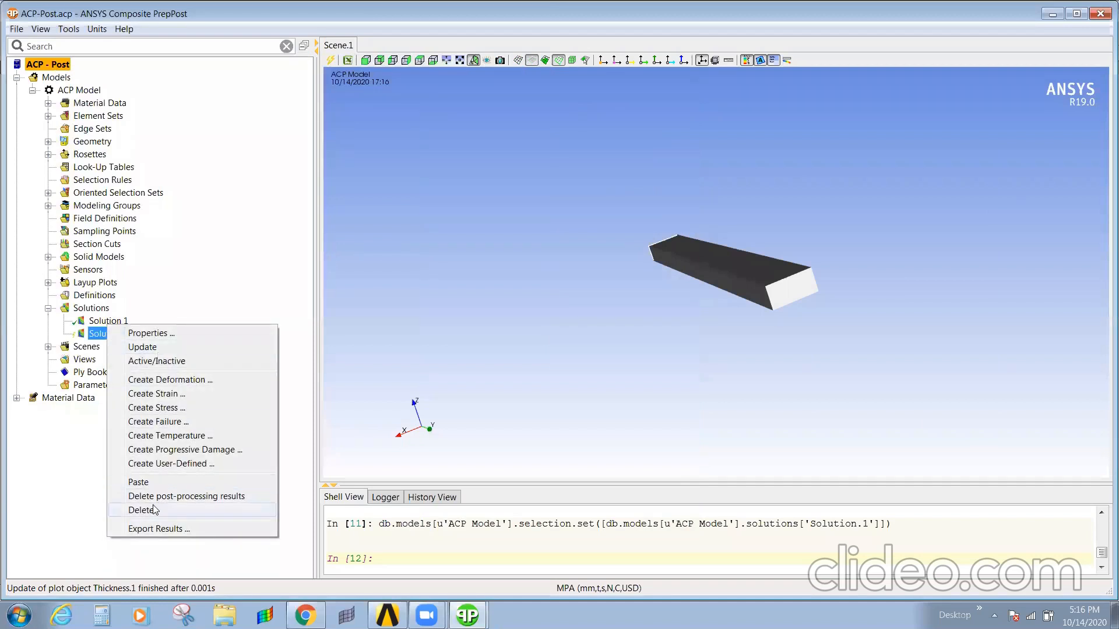
left_click(153, 510)
Review the properties of Solution 1, keep the ansys:rst format and apply them
right_click(106, 321)
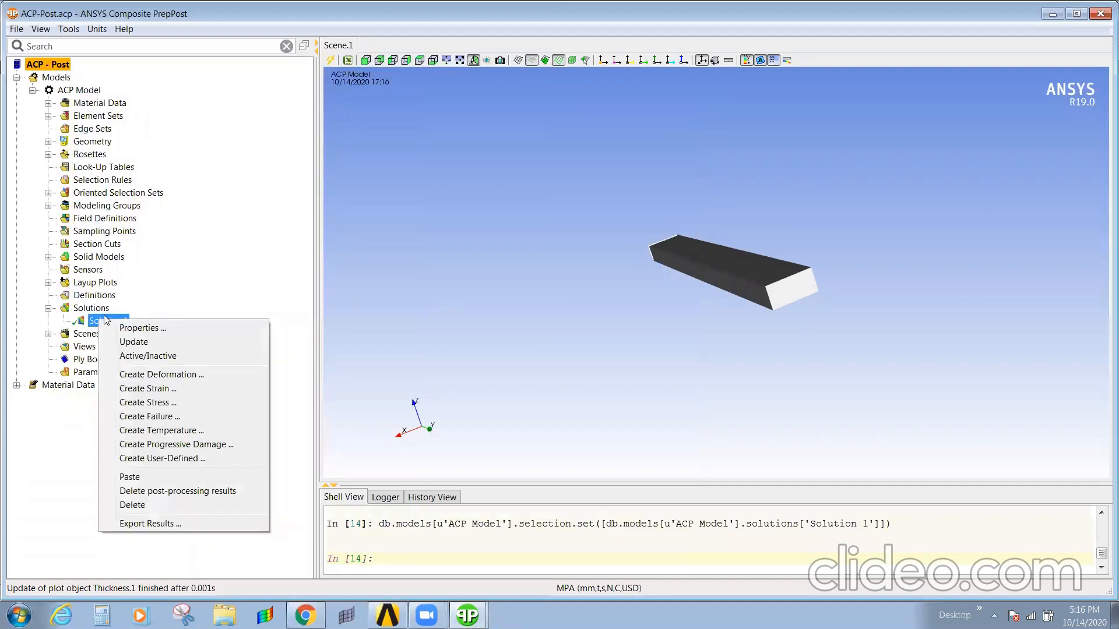
left_click(135, 330)
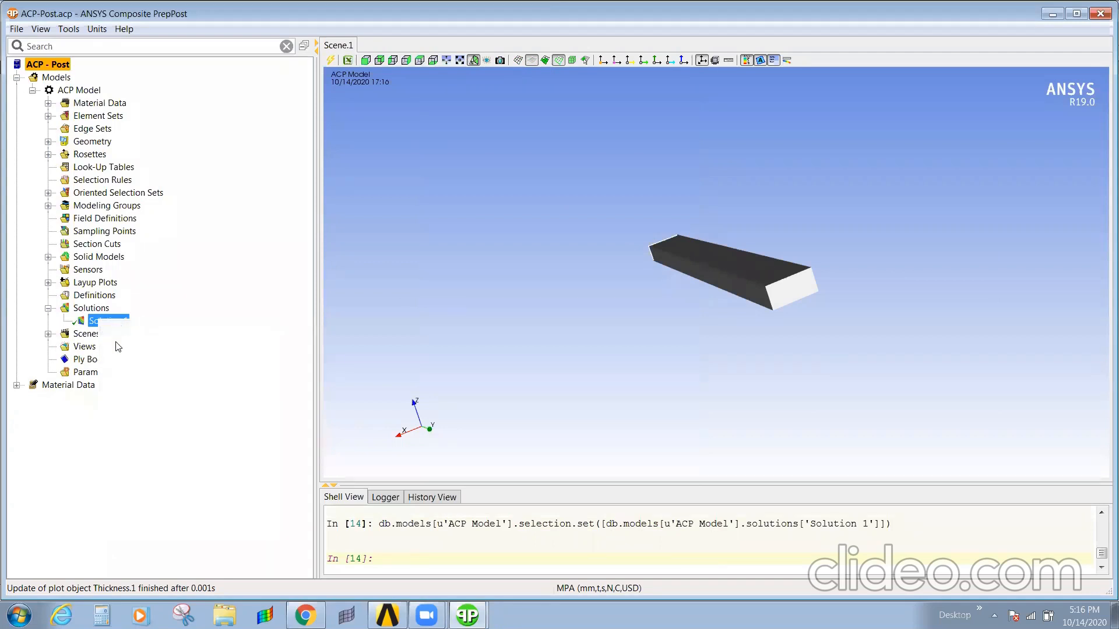
left_click(571, 158)
left_click(571, 159)
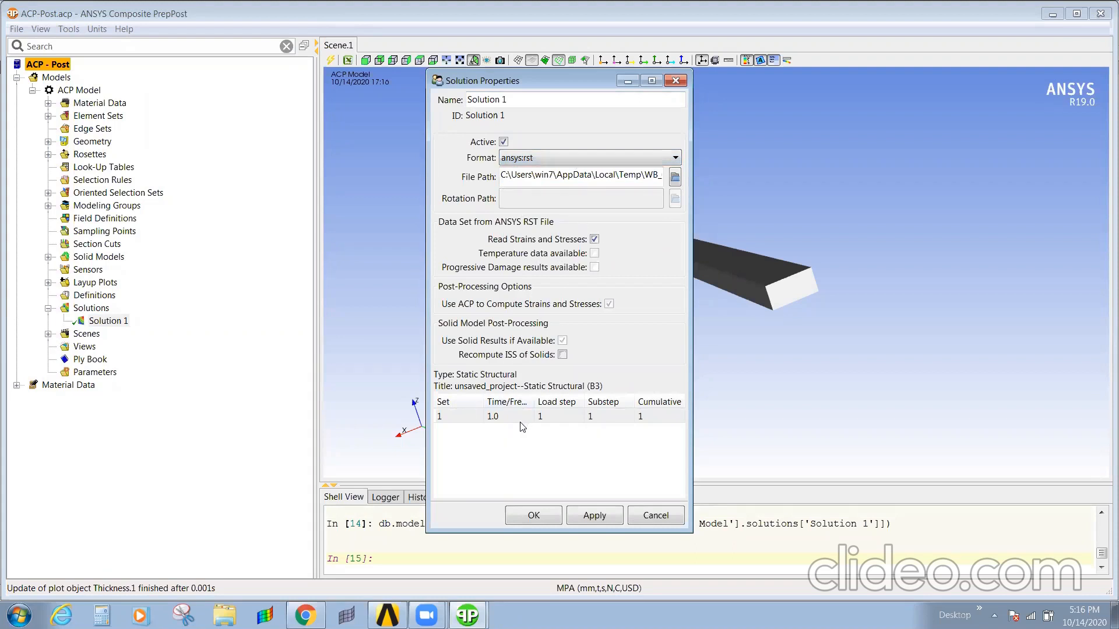
left_click(589, 518)
left_click(539, 520)
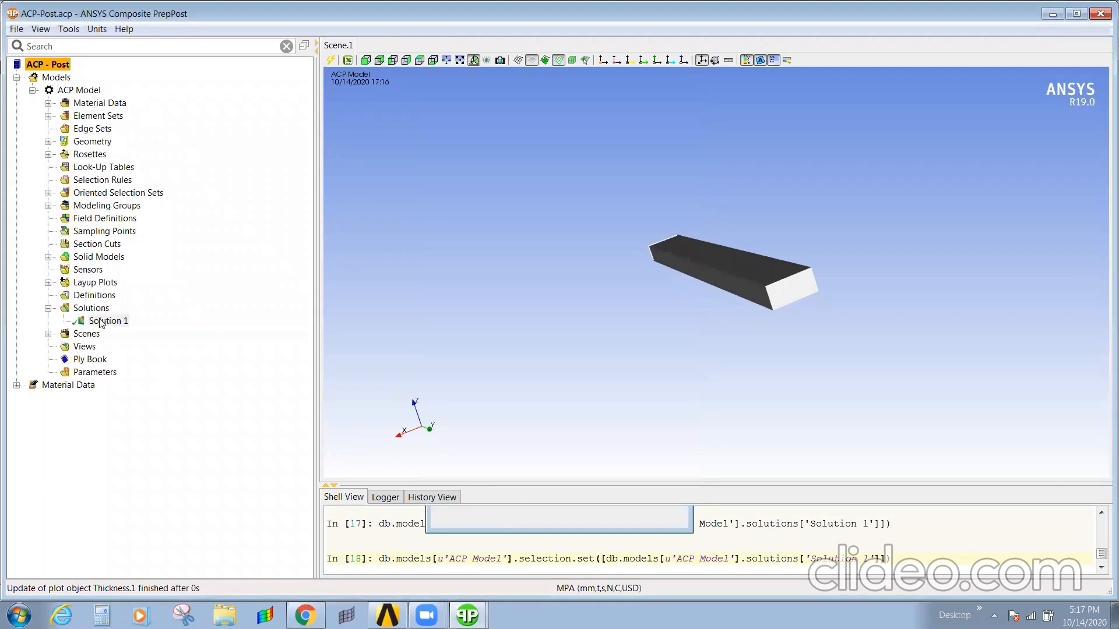
Look through the Scenes and Layup Plots contents of the ACP Model
left_click(47, 334)
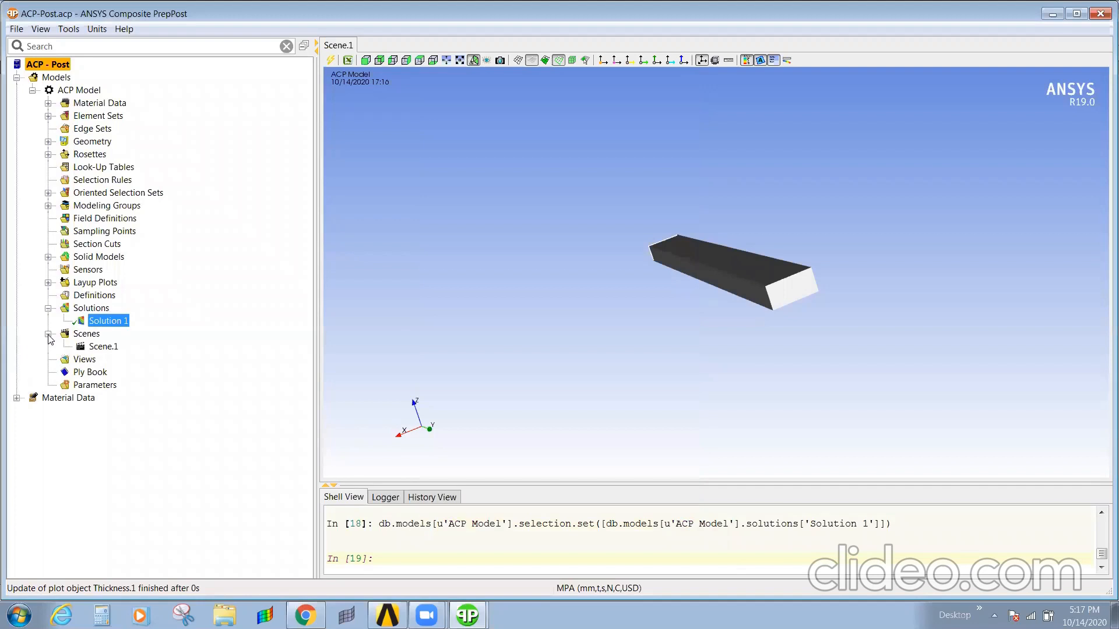
left_click(48, 334)
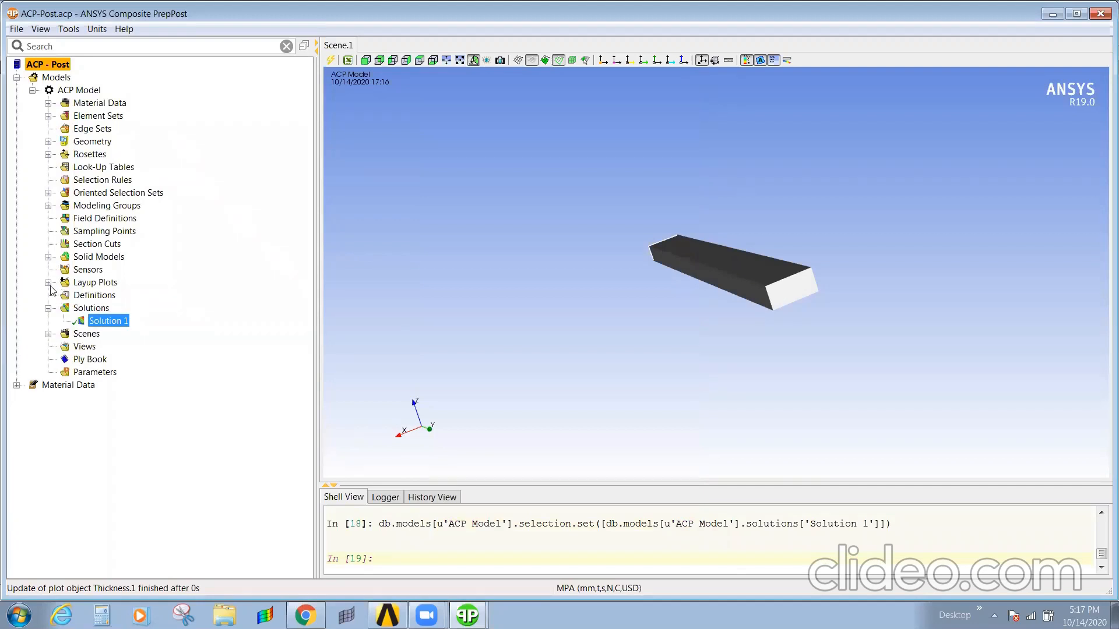
left_click(48, 283)
left_click(108, 297)
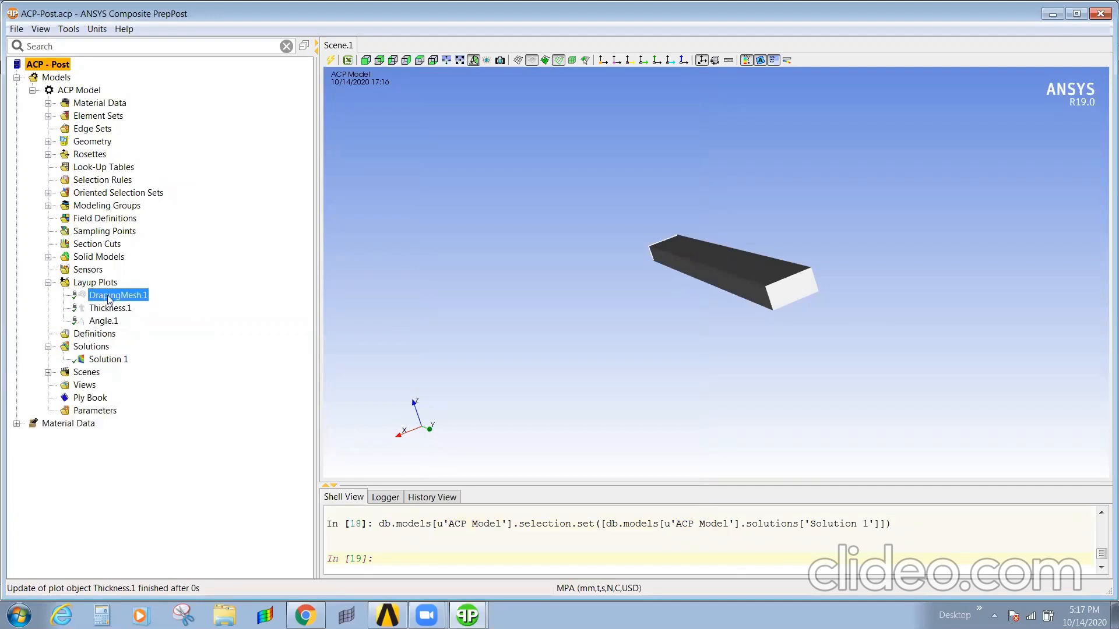
left_click(87, 269)
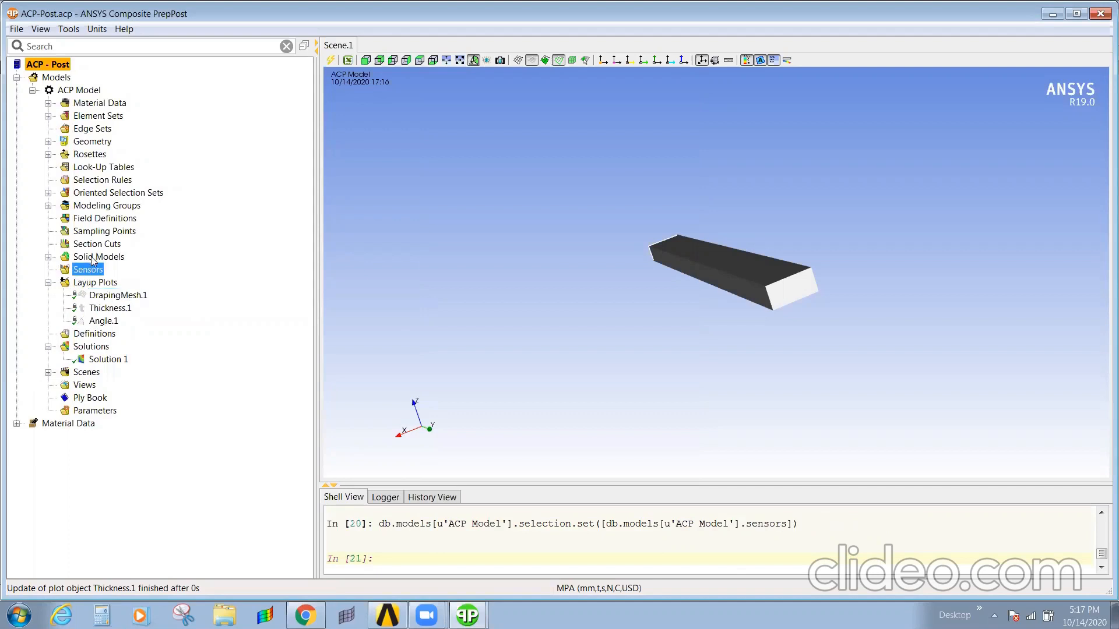
Examine each analysis ply of SolidModel.1, from P1L1__ModelingPly.1 to P1L5__ModelingPly.1, in the model view
left_click(85, 257)
left_click(47, 257)
left_click(70, 272)
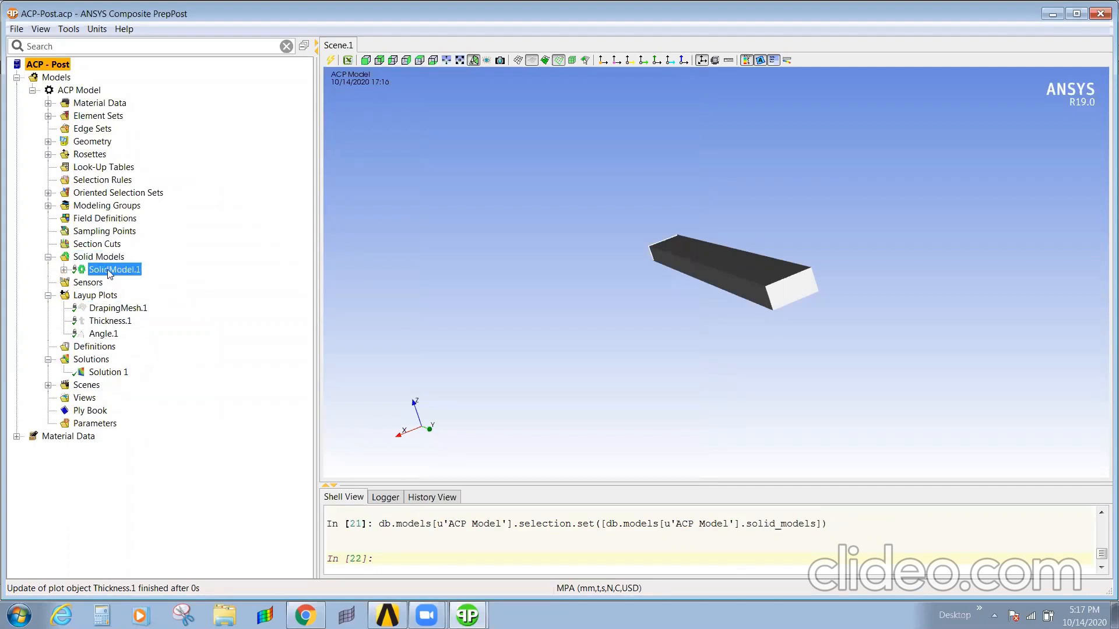
left_click(65, 271)
left_click(89, 325)
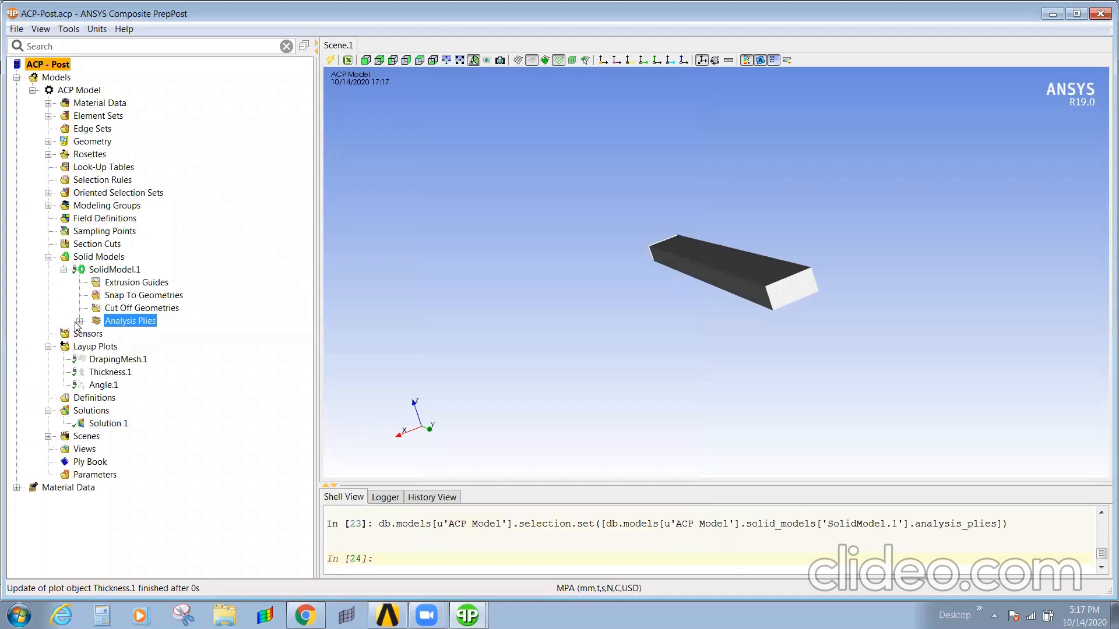
left_click(79, 321)
left_click(153, 334)
left_click(156, 347)
left_click(158, 360)
left_click(161, 373)
left_click(158, 385)
left_click_drag(641, 328, 443, 367)
left_click(753, 341)
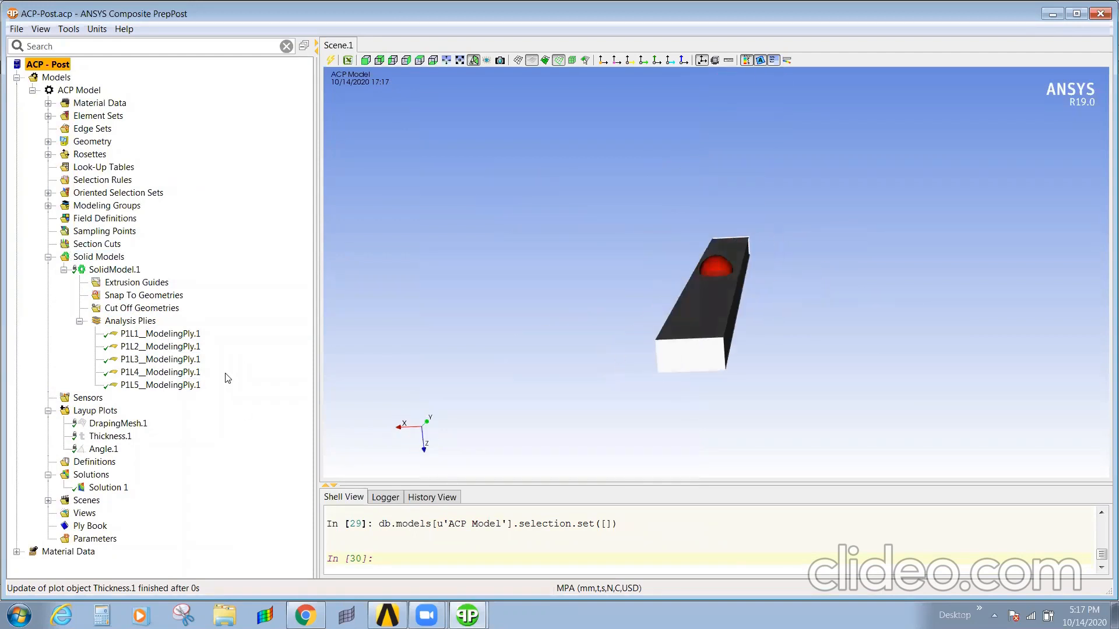
Create an envelope solution under Solutions based on the last set of Solution 1
right_click(88, 476)
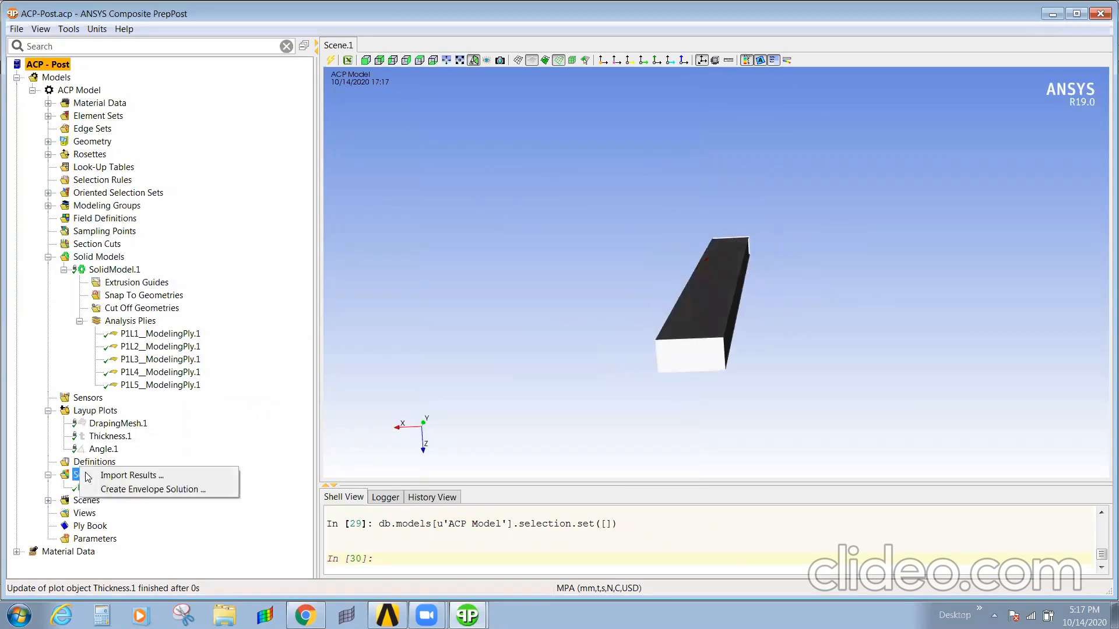
left_click(152, 489)
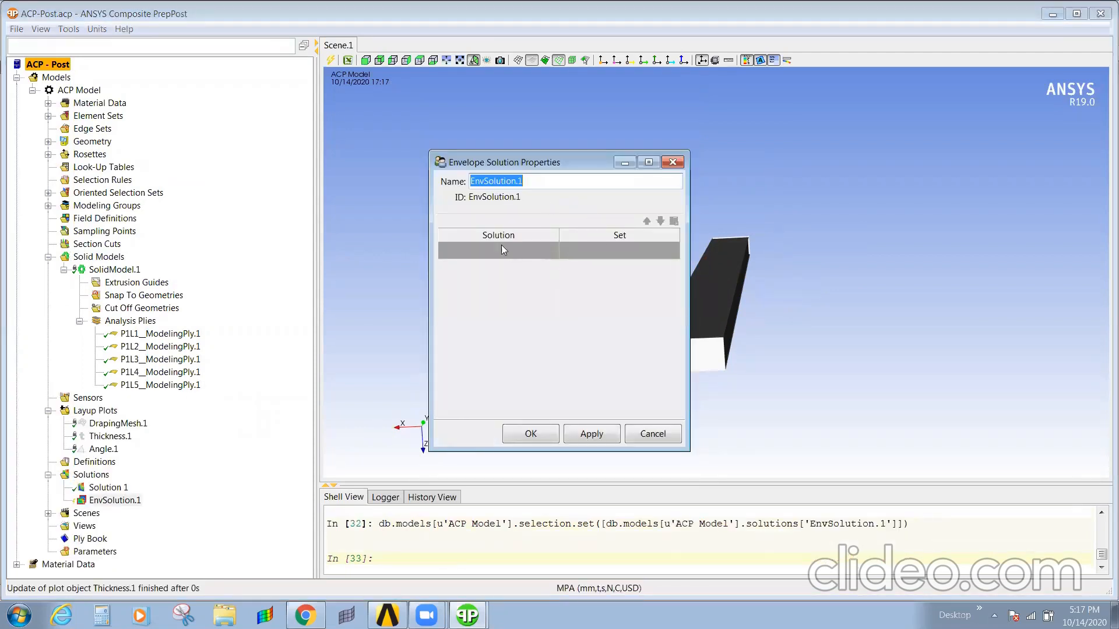
left_click(501, 247)
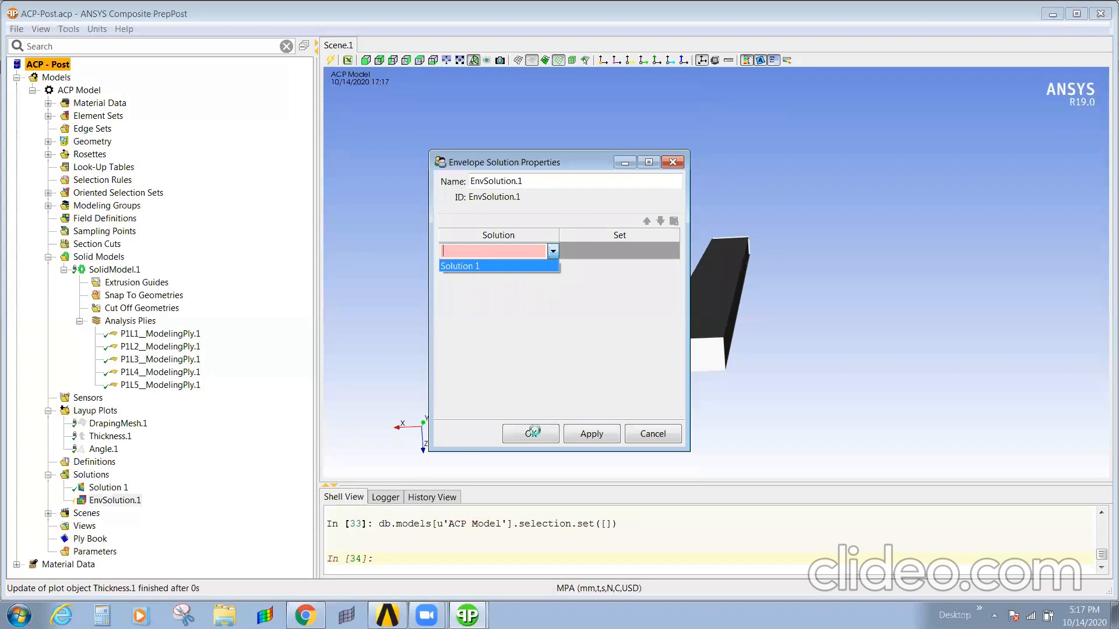
left_click(459, 266)
left_click(591, 435)
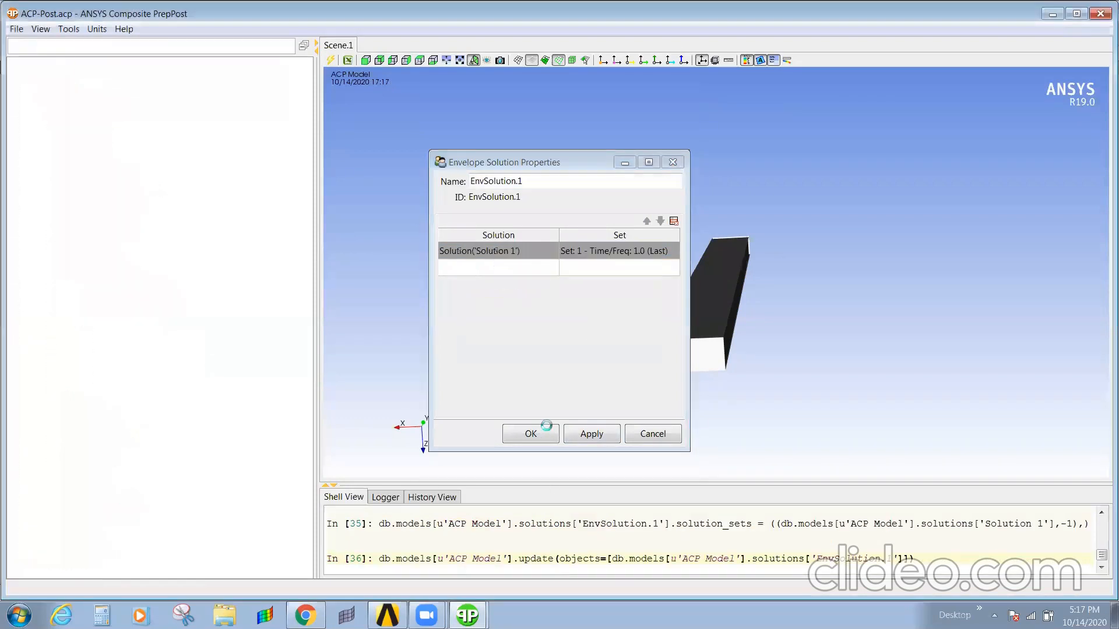
left_click(541, 432)
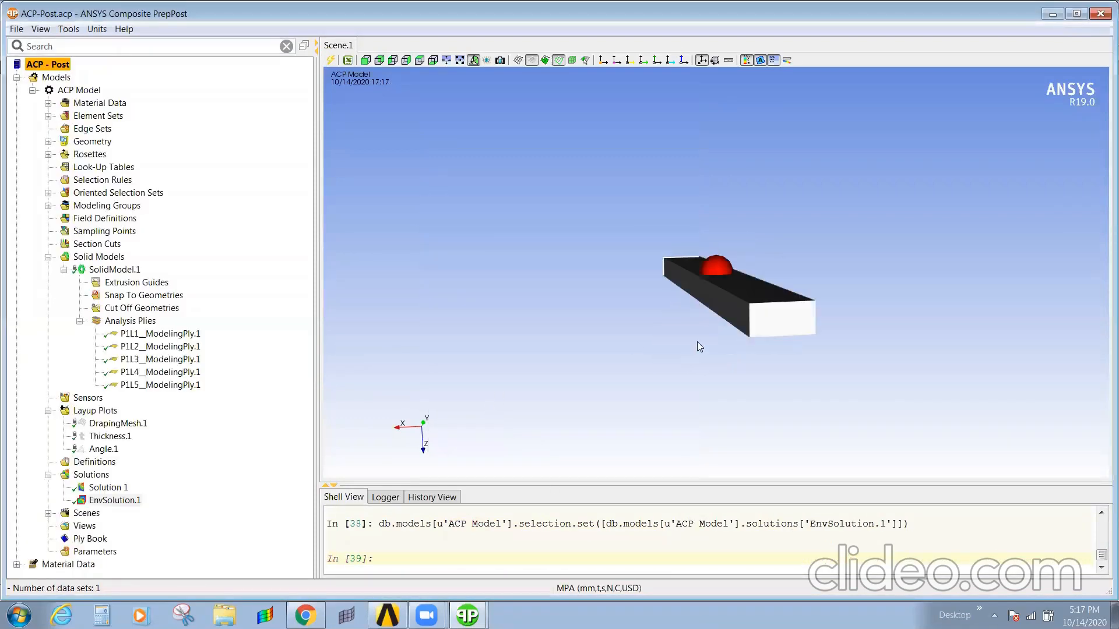
Add a parameter to the ACP Model and leave its properties without assigning an object or property
left_click(108, 488)
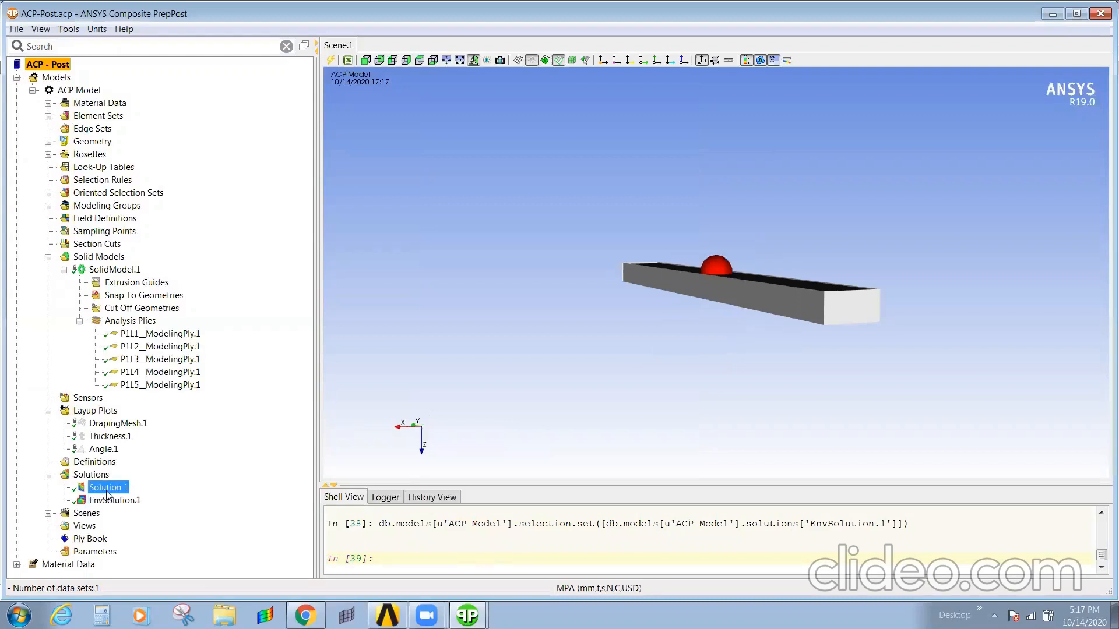
right_click(82, 553)
left_click(145, 554)
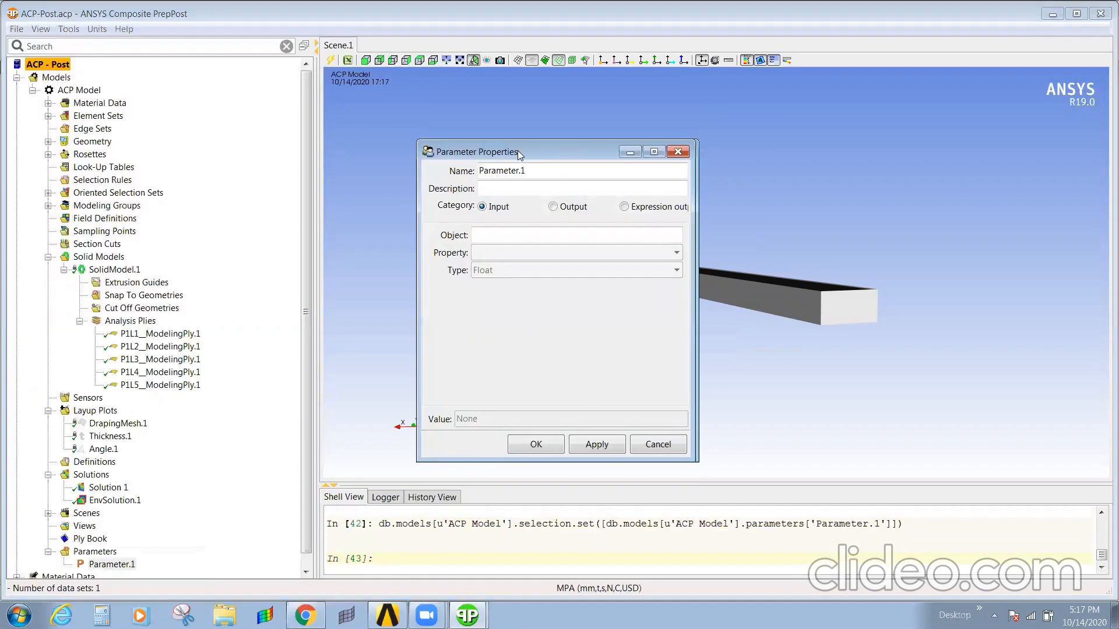
left_click_drag(518, 150, 375, 136)
left_click(373, 173)
left_click(533, 220)
left_click(727, 290)
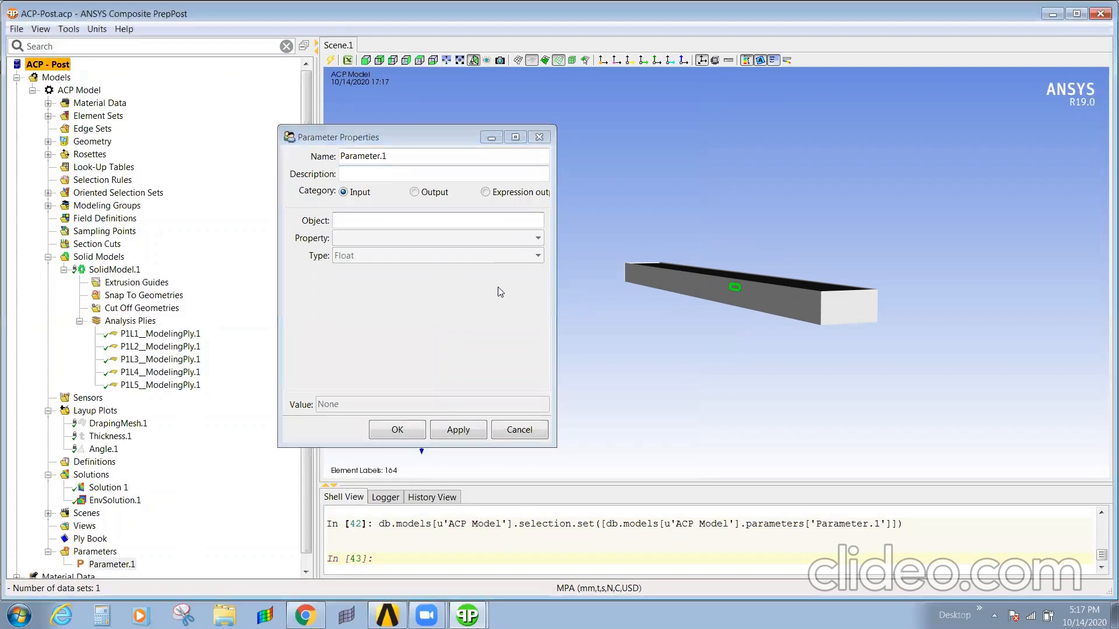
left_click_drag(586, 236, 870, 362)
left_click(528, 430)
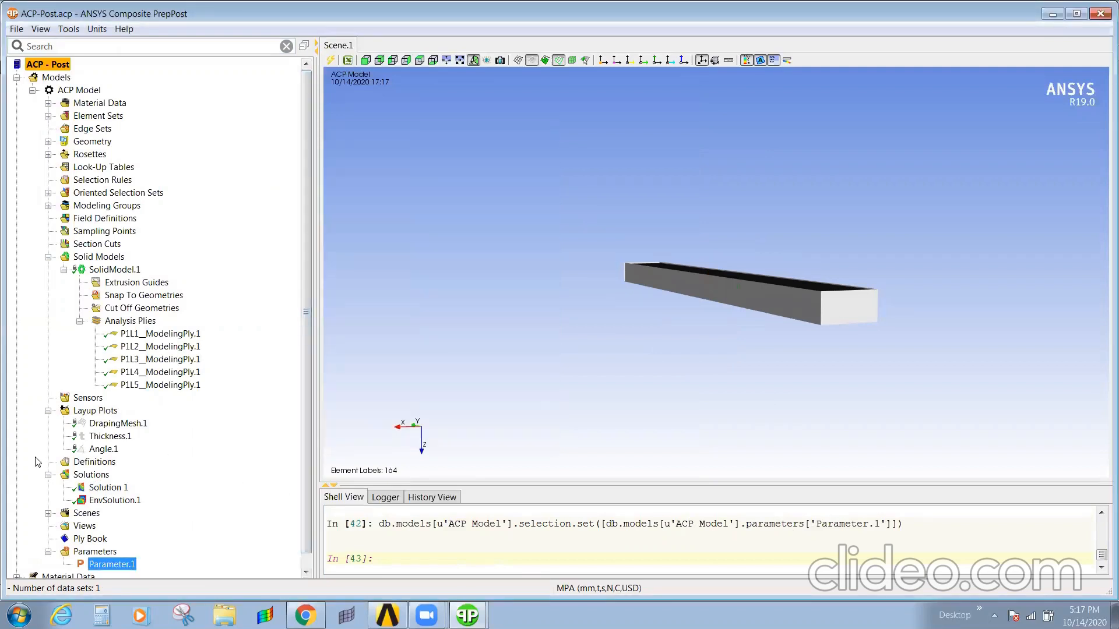
scroll(175, 455, "down", 1)
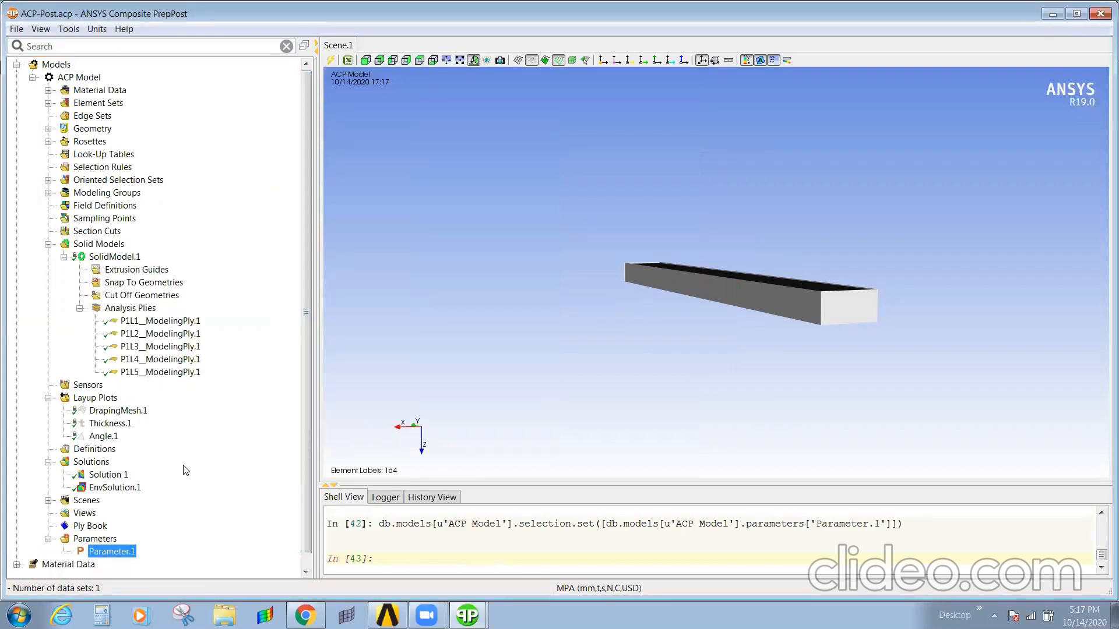
left_click(16, 564)
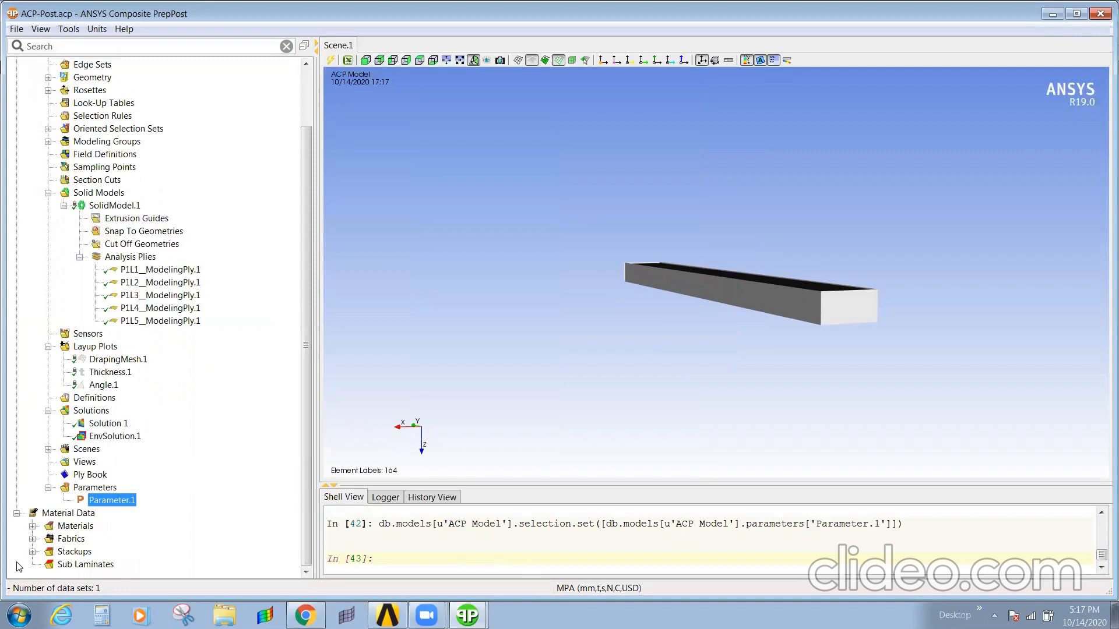
left_click(17, 513)
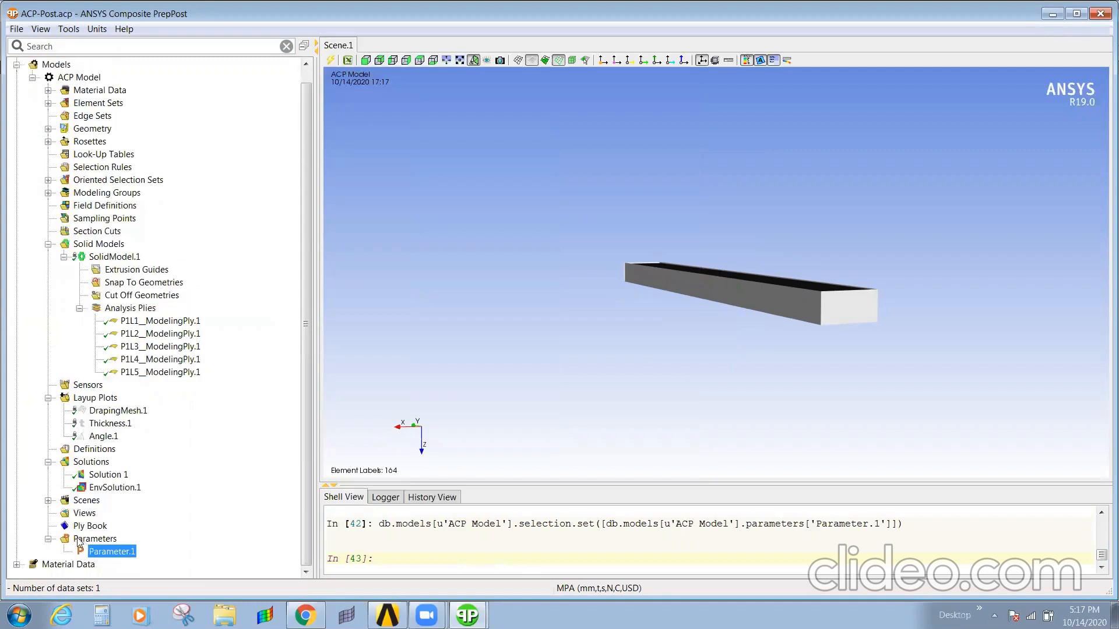
right_click(86, 461)
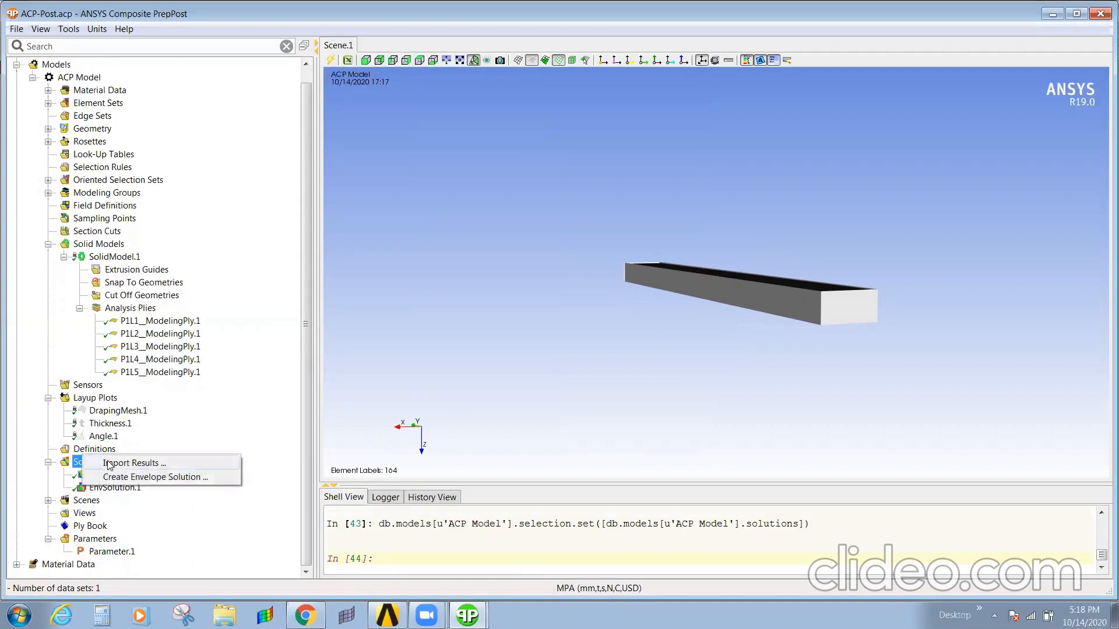
left_click(280, 434)
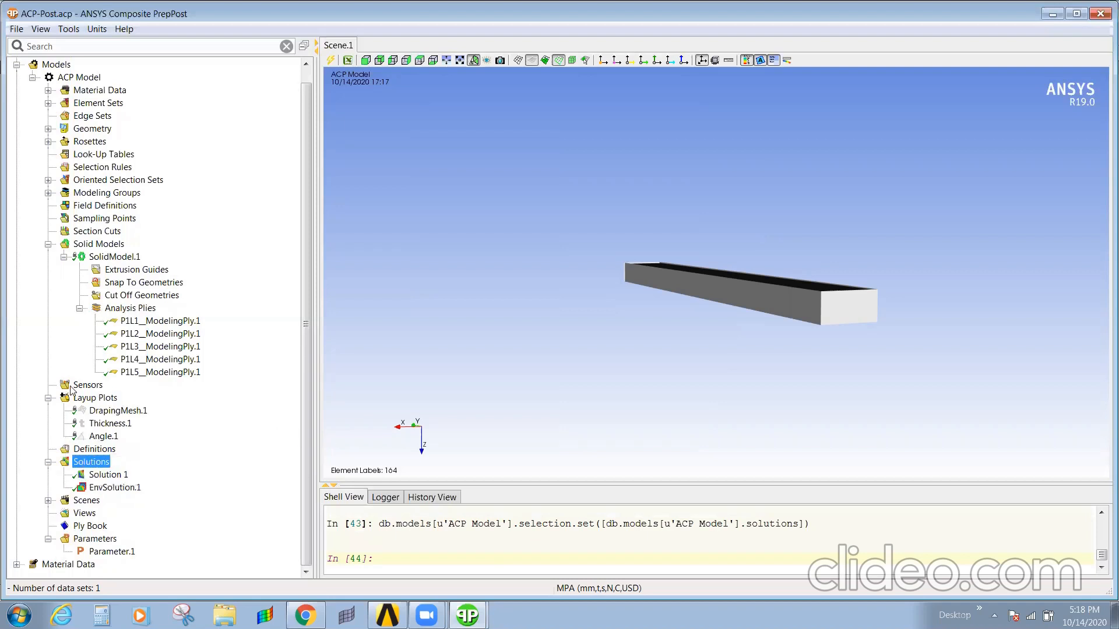
Examine the analysis plies P1L1 to P1L5 of ModelingGroup.1's ModelingPly.1 in the model view
left_click(48, 398)
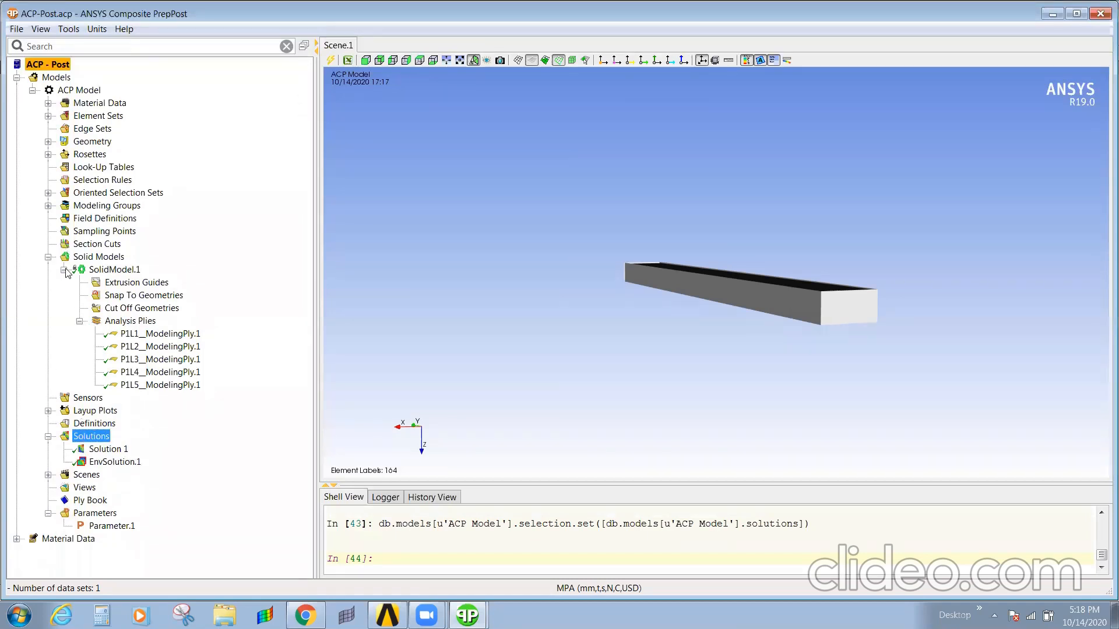
left_click(64, 270)
left_click(48, 257)
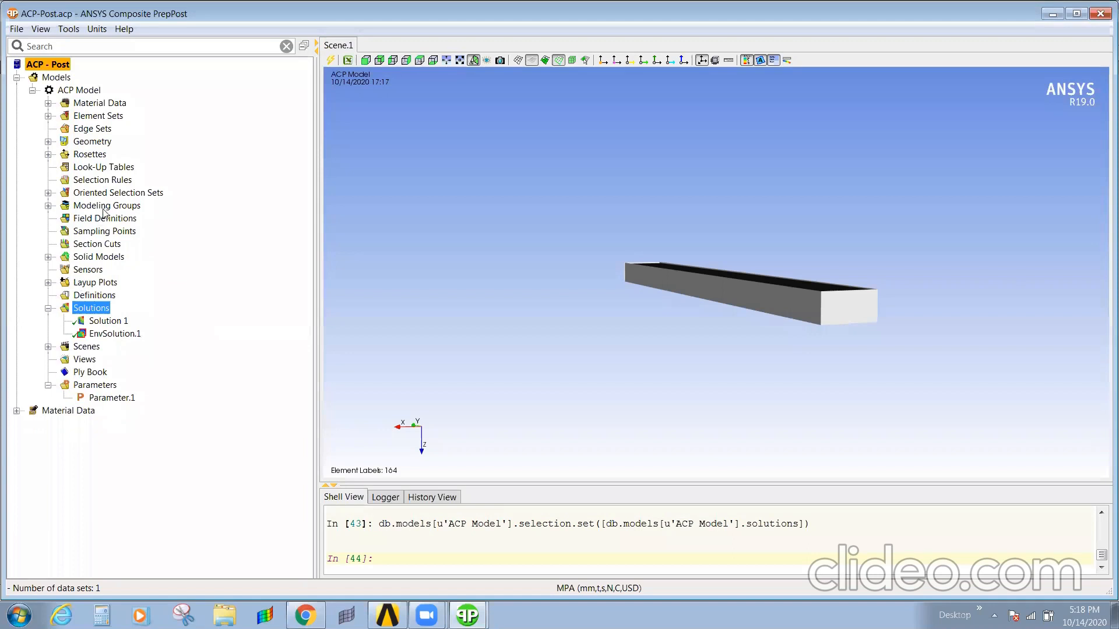
left_click(49, 205)
left_click(64, 218)
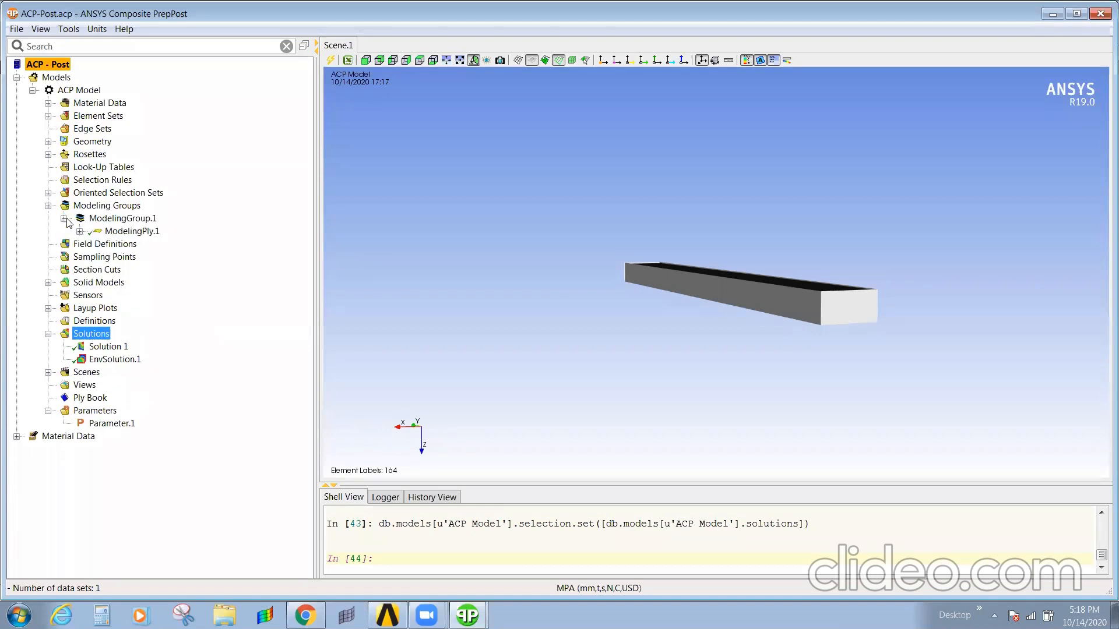
left_click(79, 231)
left_click(107, 240)
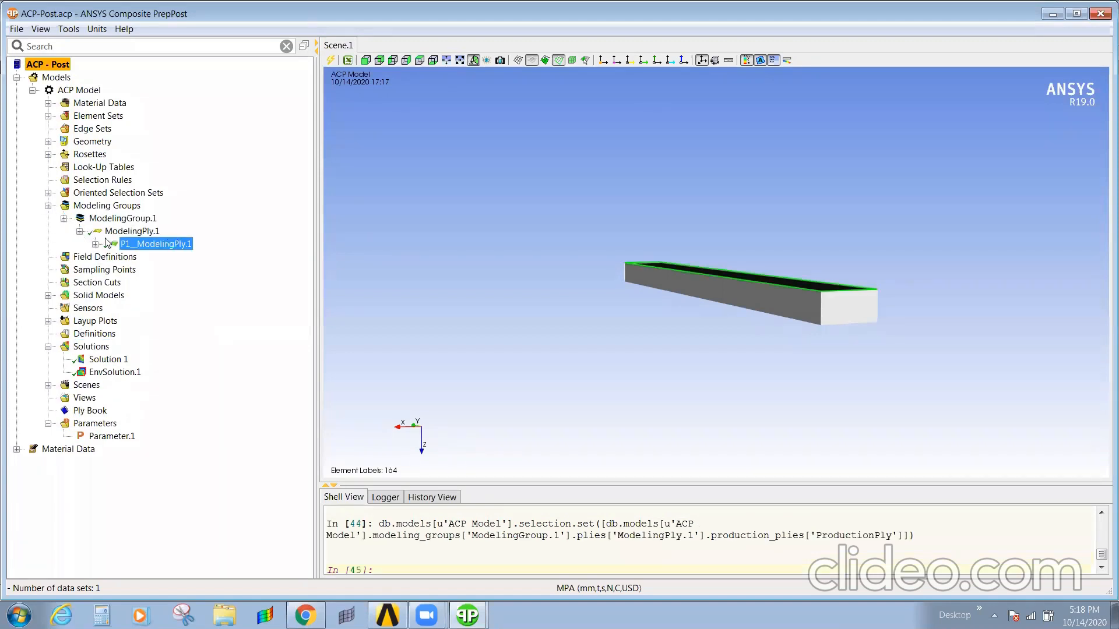
left_click(94, 244)
left_click(143, 258)
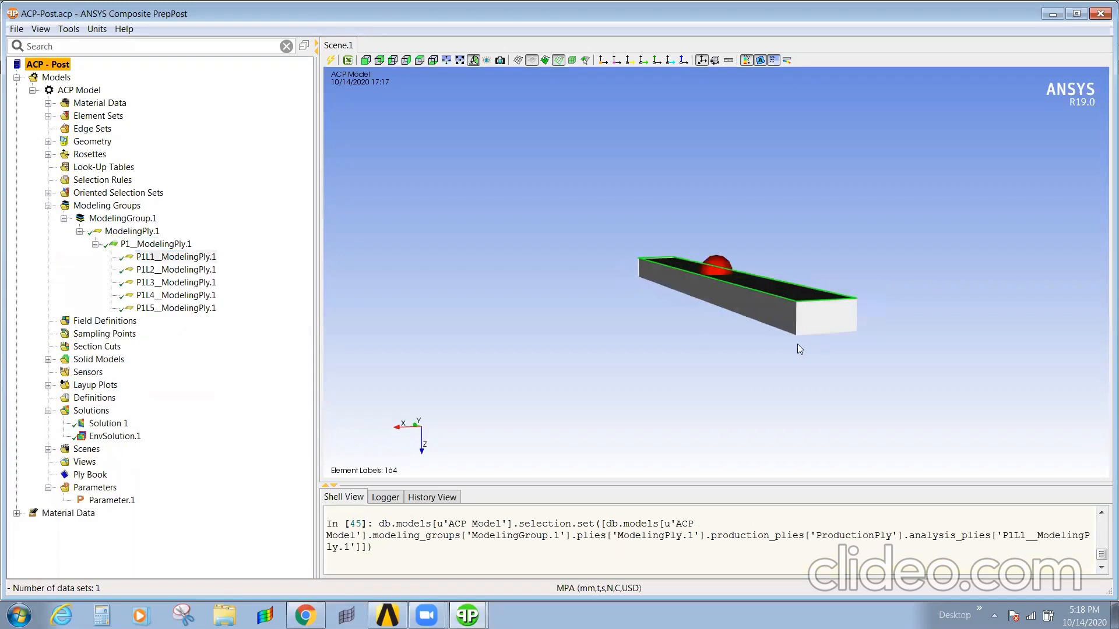
left_click(190, 270)
left_click(189, 296)
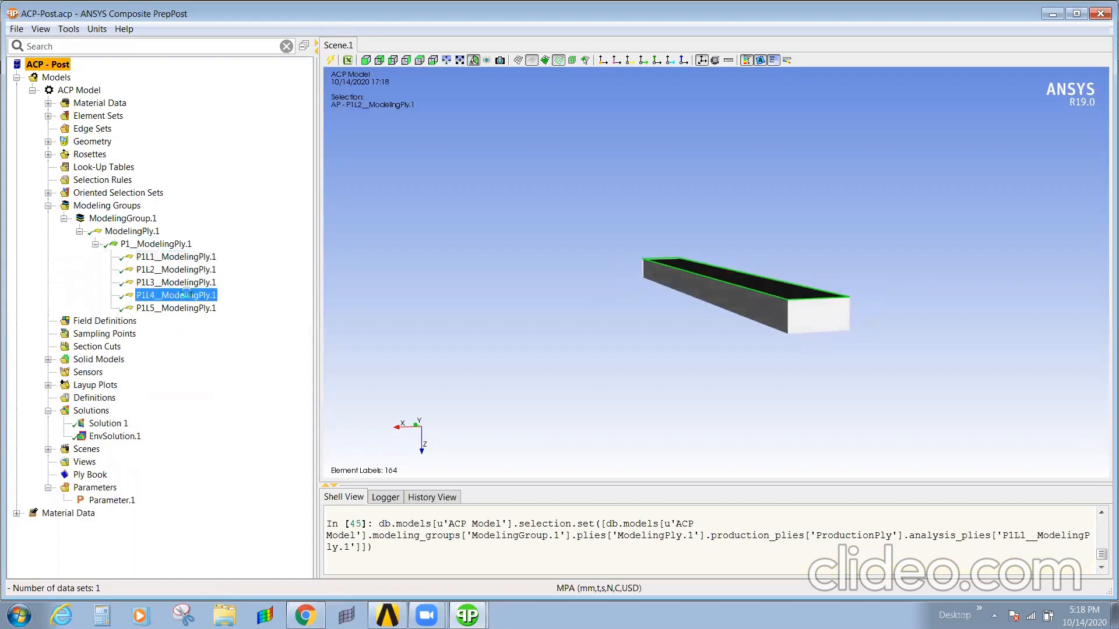
left_click(190, 308)
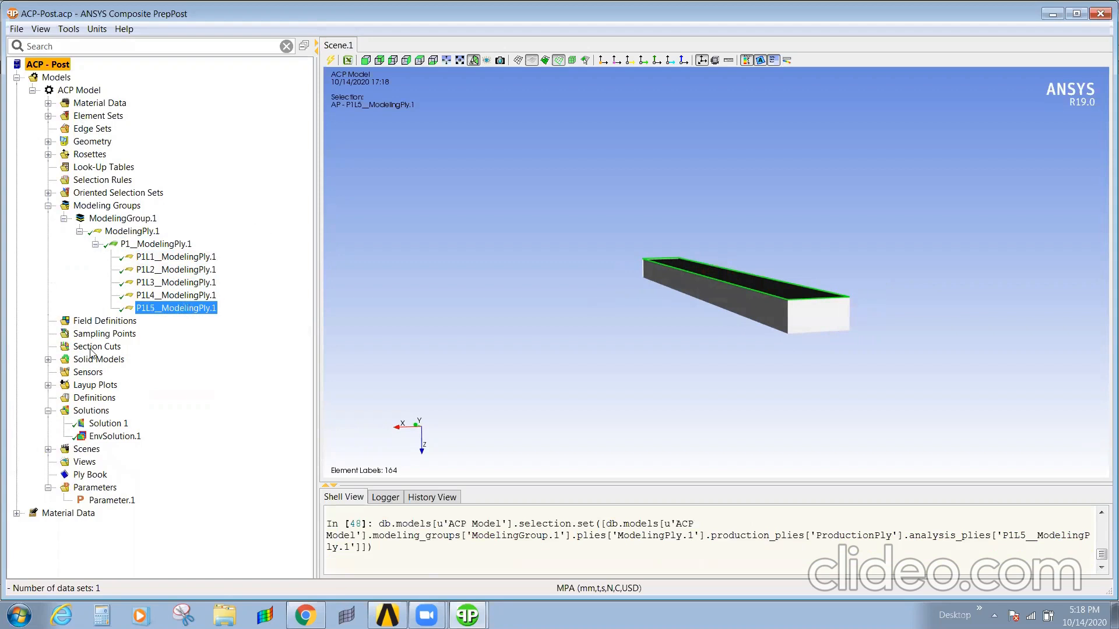
Create a deformation plot under Solution 1 for All_Elements with component usum and solution set 1, and update it
left_click(91, 411)
right_click(82, 406)
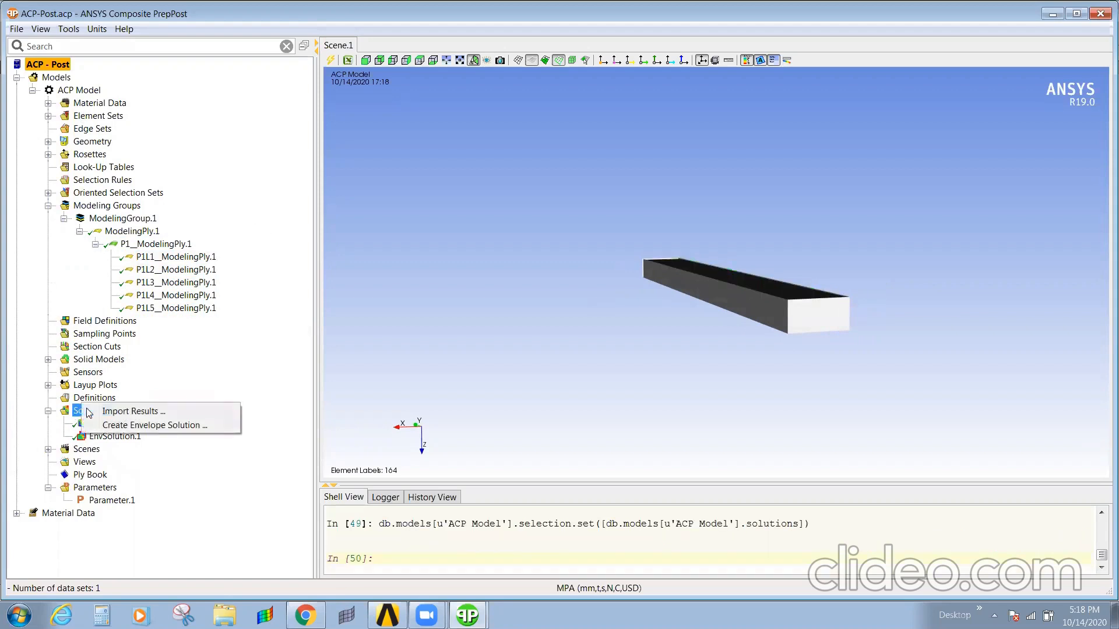
left_click(264, 380)
left_click(105, 424)
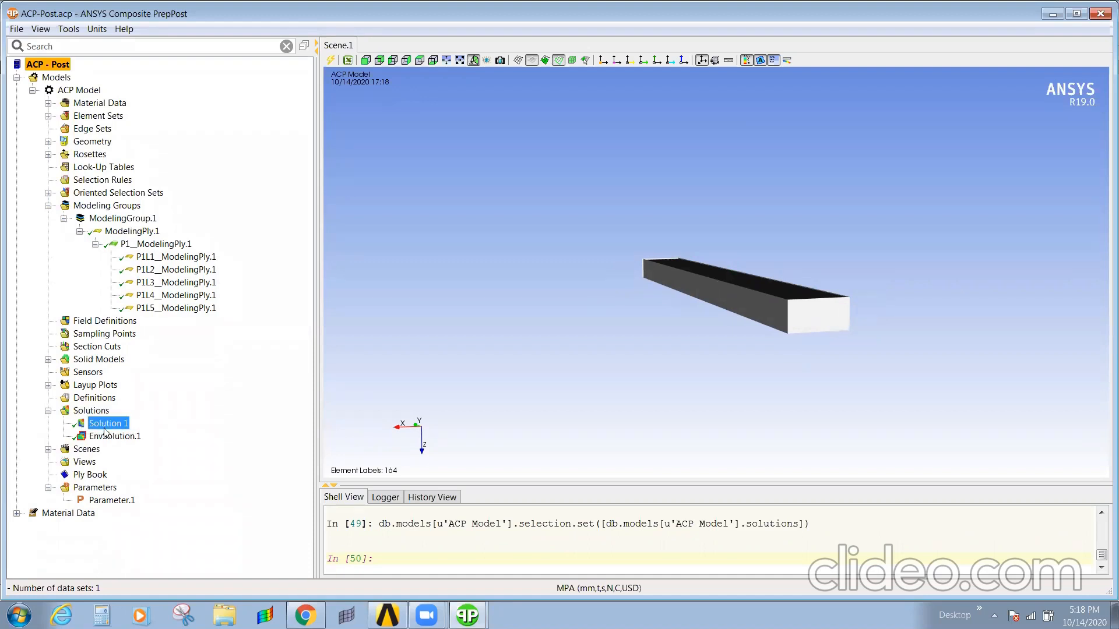
right_click(105, 431)
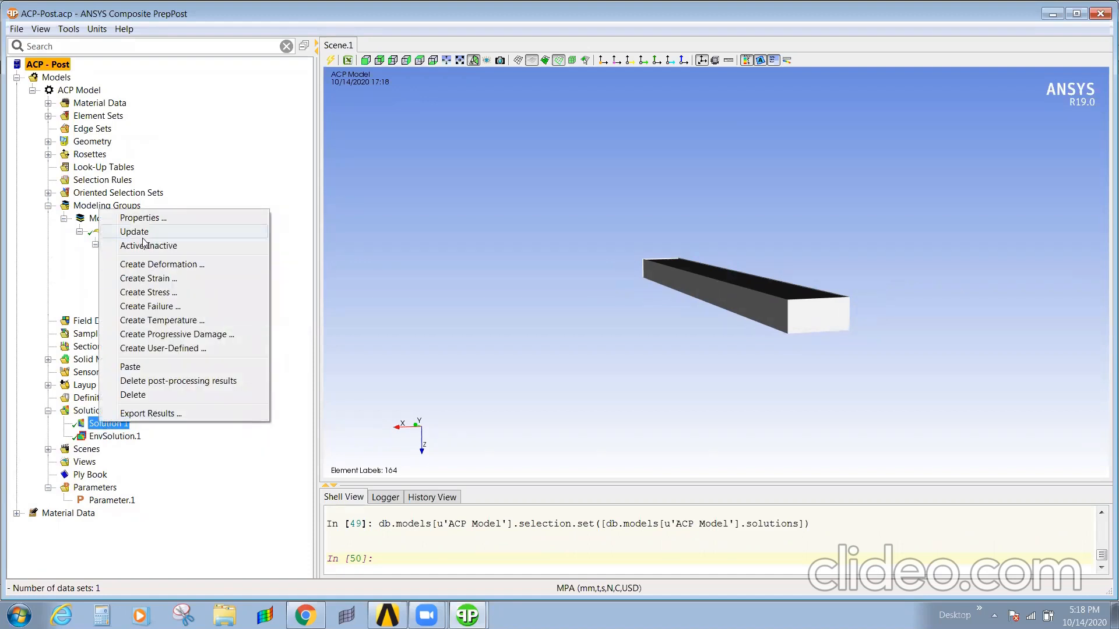
left_click(156, 265)
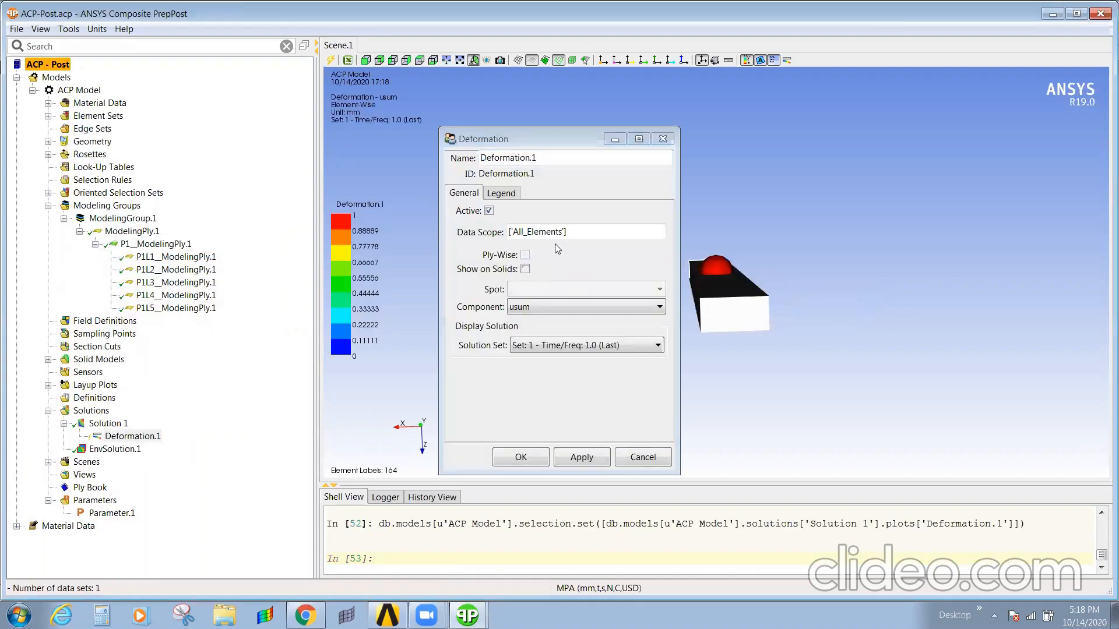
left_click(581, 461)
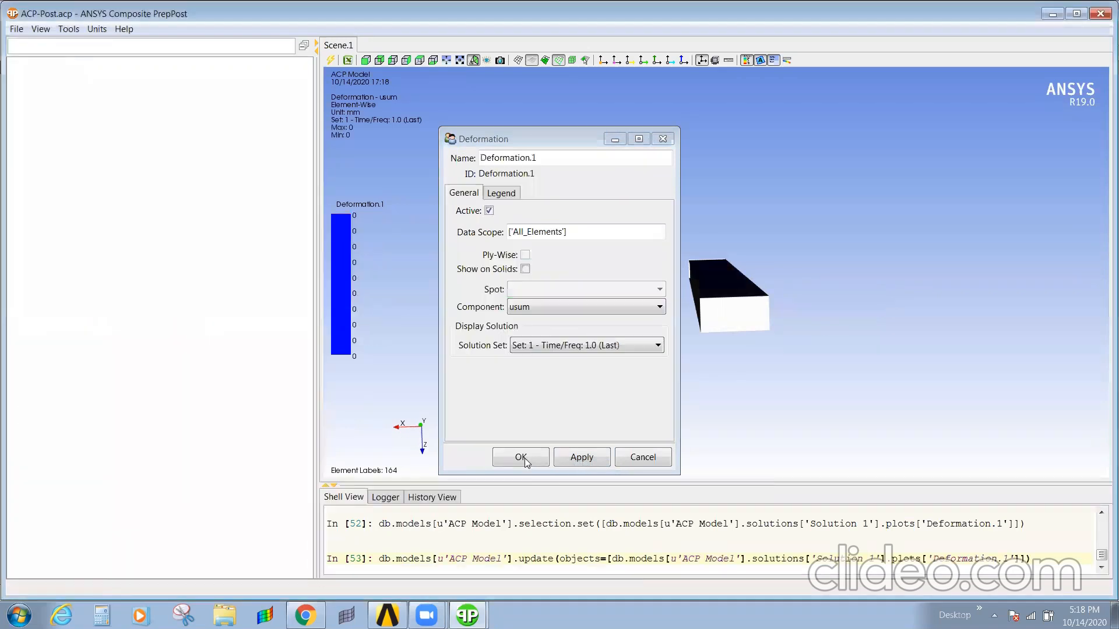
left_click(568, 348)
left_click(539, 359)
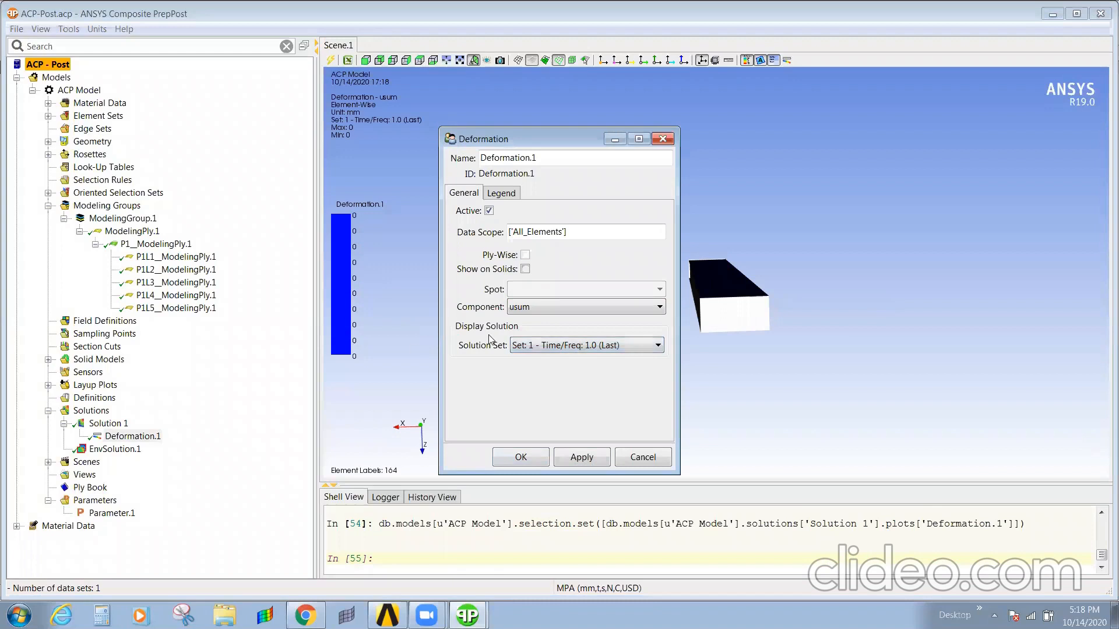
Switch the Deformation.1 component to z and update the plot for solution set 1 at time 1.0
left_click(545, 307)
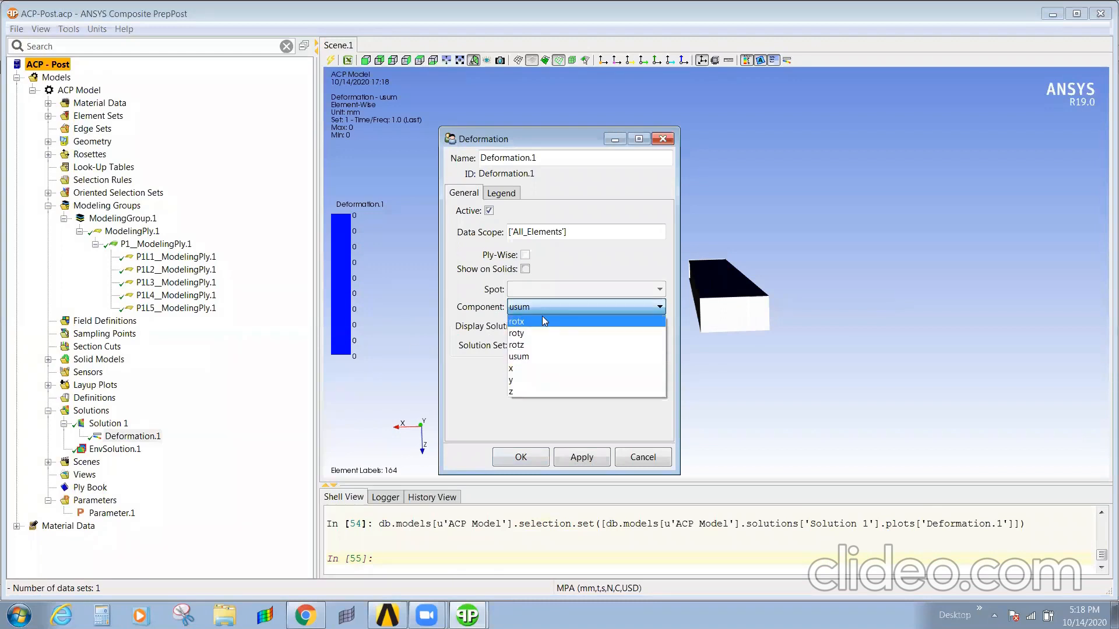
left_click(532, 371)
left_click(537, 305)
left_click(537, 388)
left_click(577, 454)
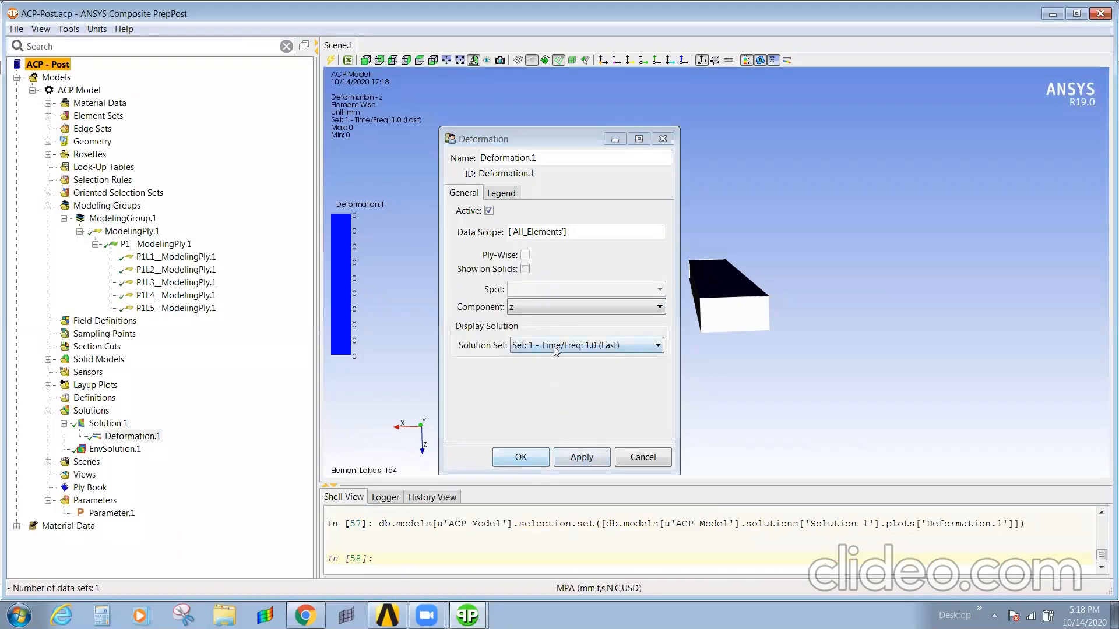
left_click(553, 346)
left_click(558, 360)
left_click(616, 347)
left_click(616, 361)
left_click(576, 457)
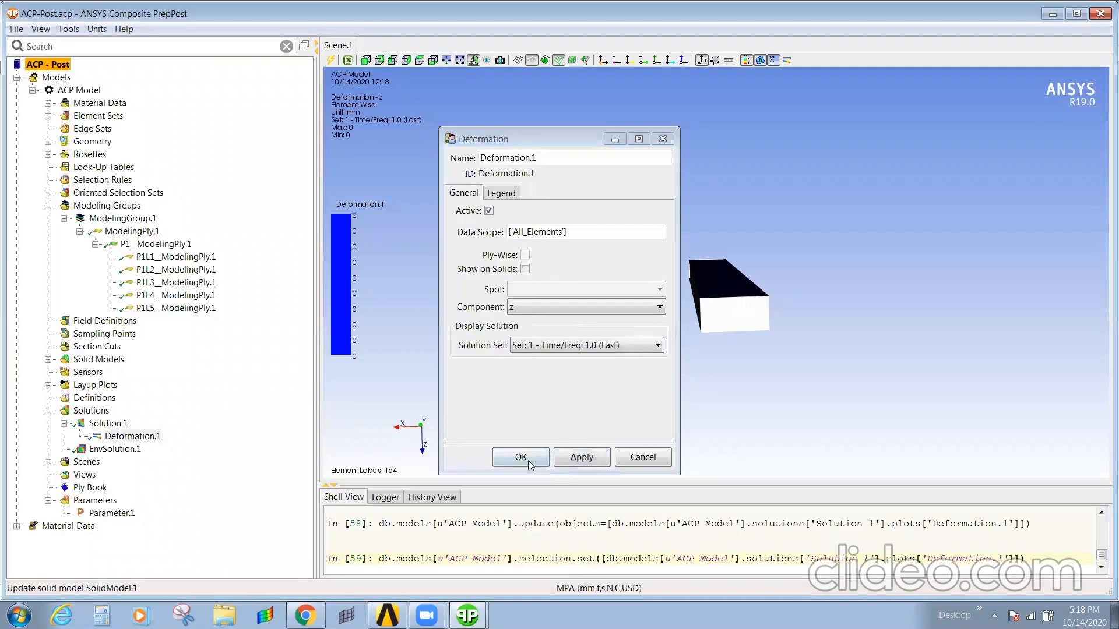
left_click(524, 458)
Try Show on Solids for Deformation.1, set its component to usum, and update the plot
left_click(121, 437)
right_click(121, 437)
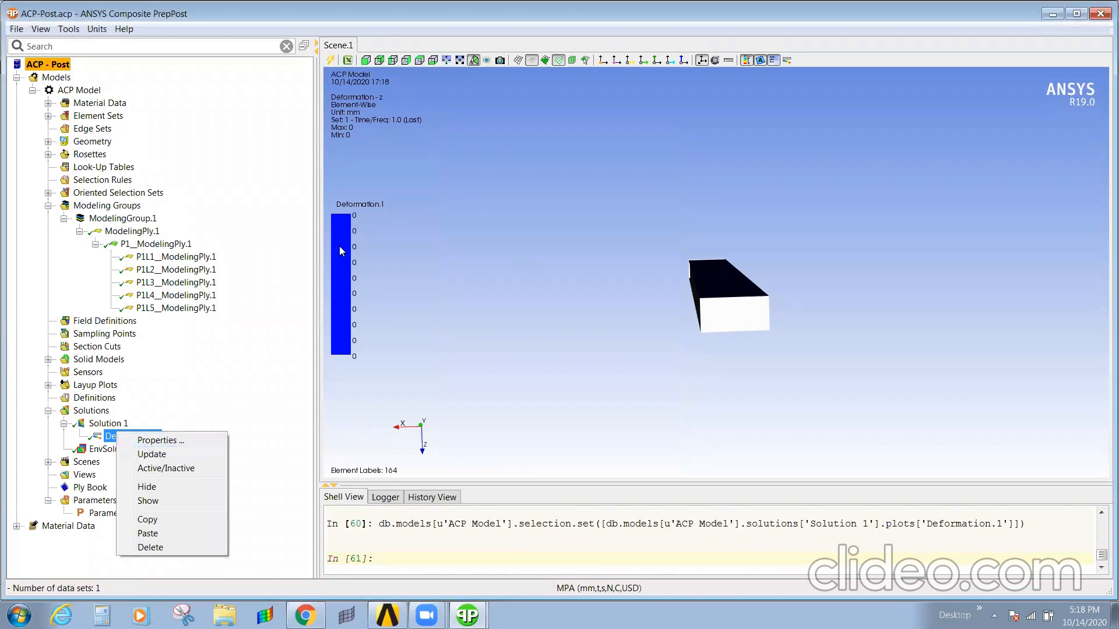
left_click(793, 318)
left_click(132, 437)
right_click(129, 436)
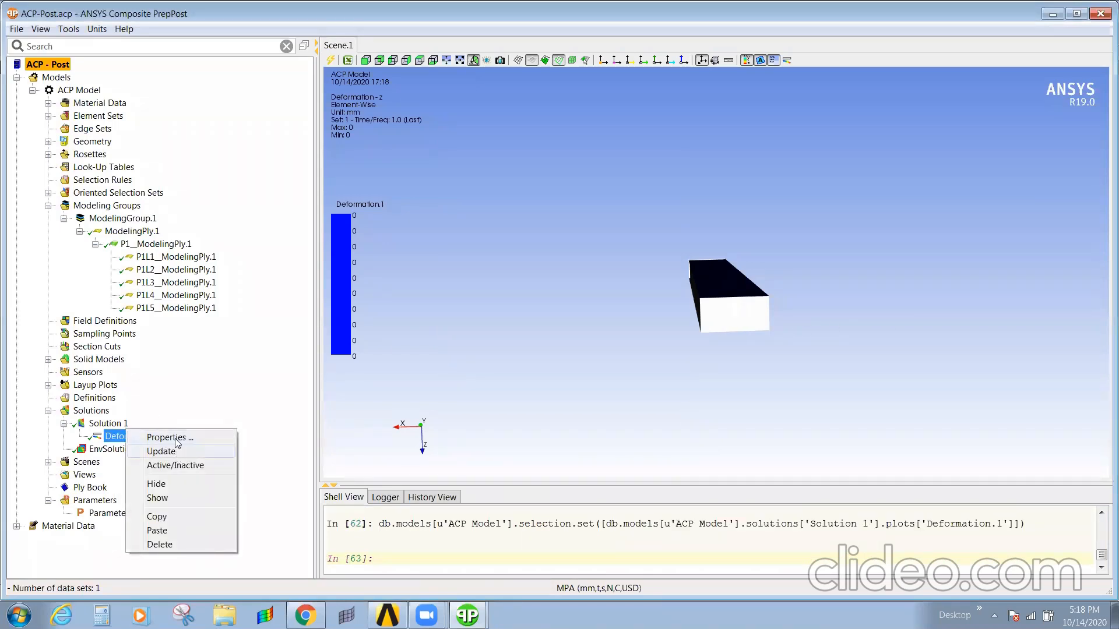
left_click(176, 438)
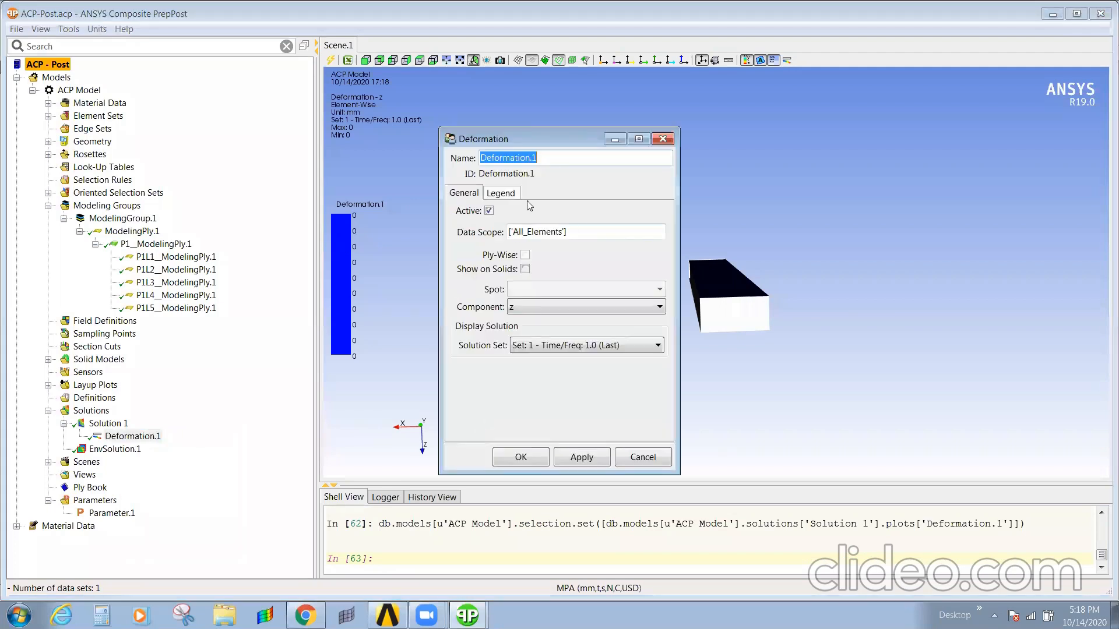
left_click(590, 232)
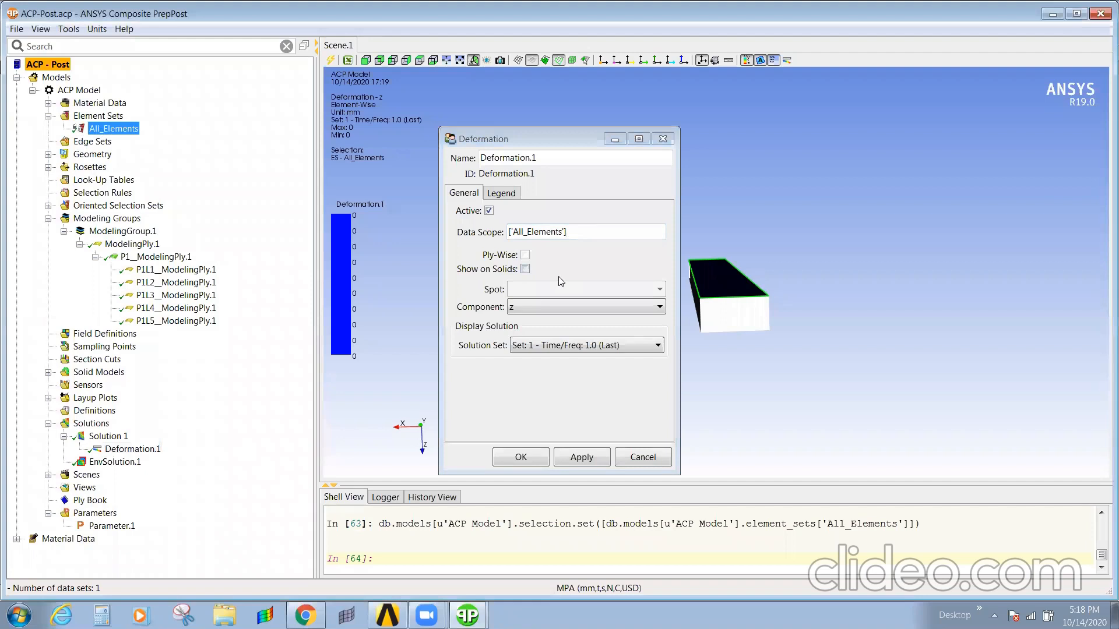
left_click(526, 256)
left_click(526, 268)
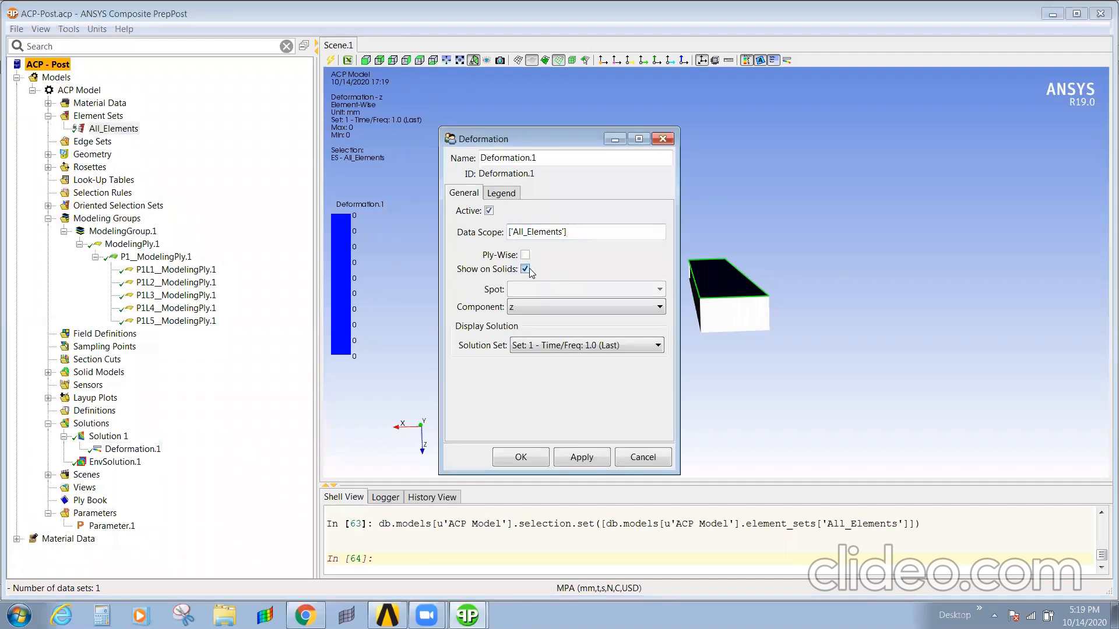
left_click(659, 307)
left_click(581, 356)
left_click(576, 460)
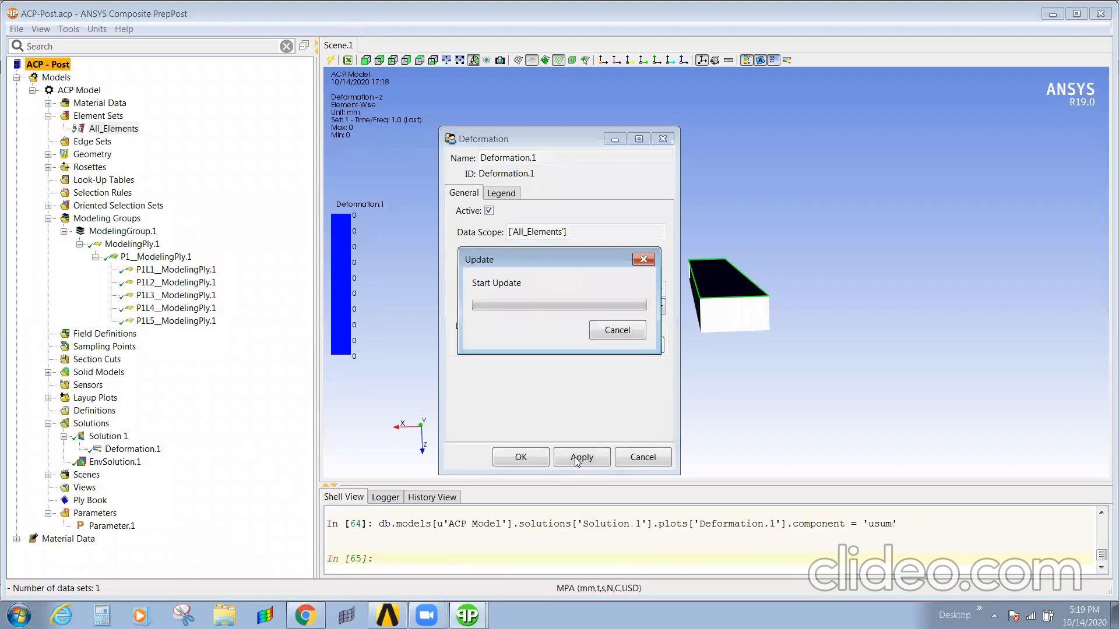
left_click(525, 459)
Create a ply-wise stress plot under Solution 1 with spot bot, component s1 and interlaminar normal stresses enabled
right_click(102, 438)
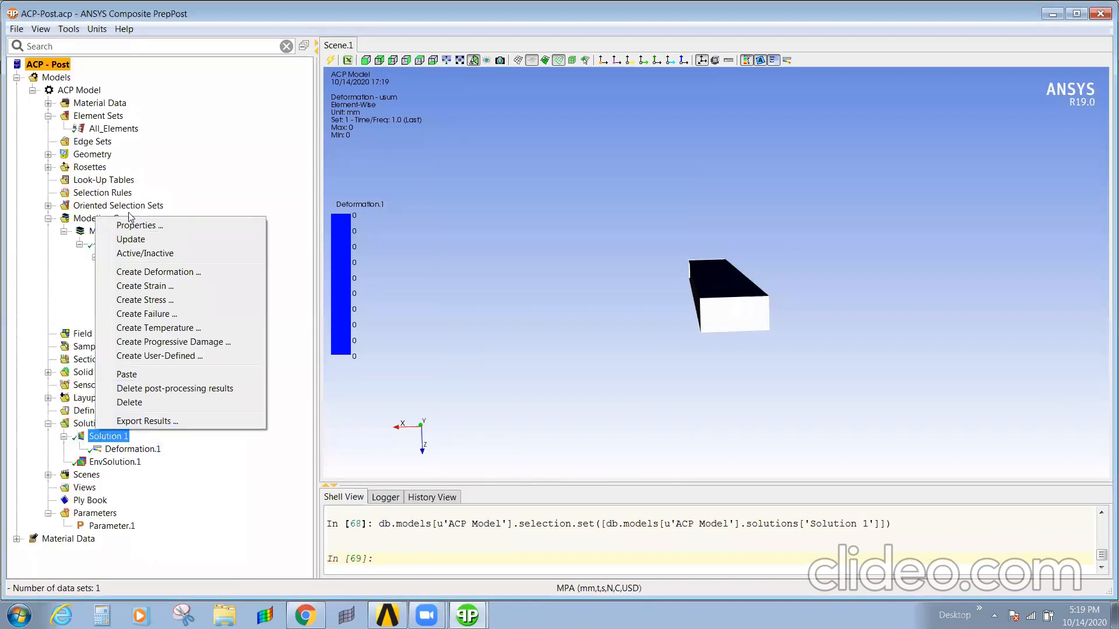
left_click(147, 300)
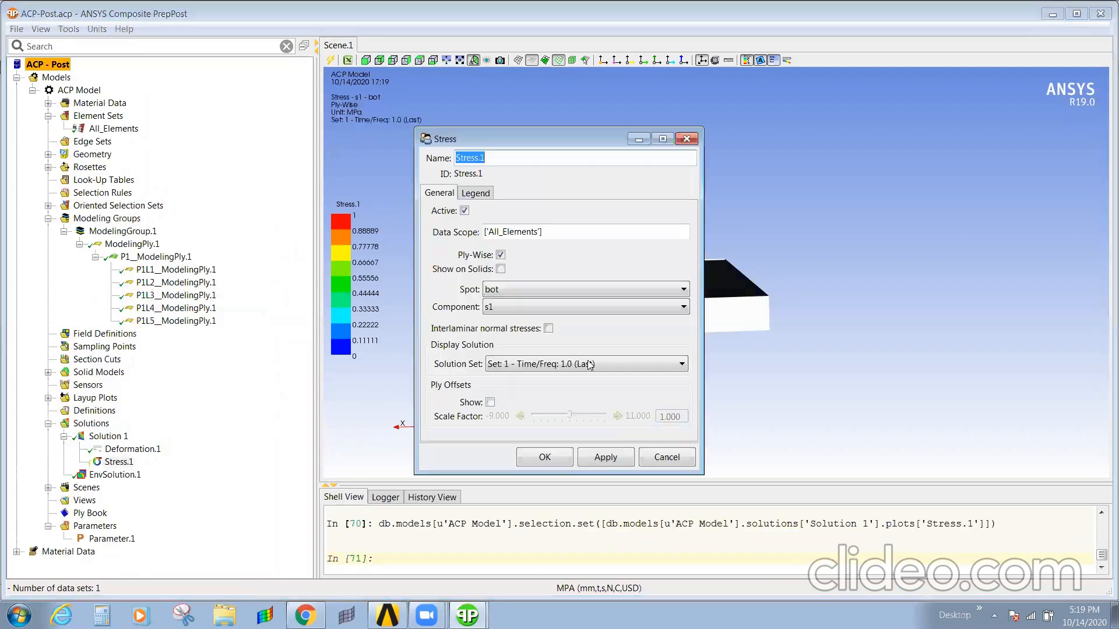
left_click(522, 290)
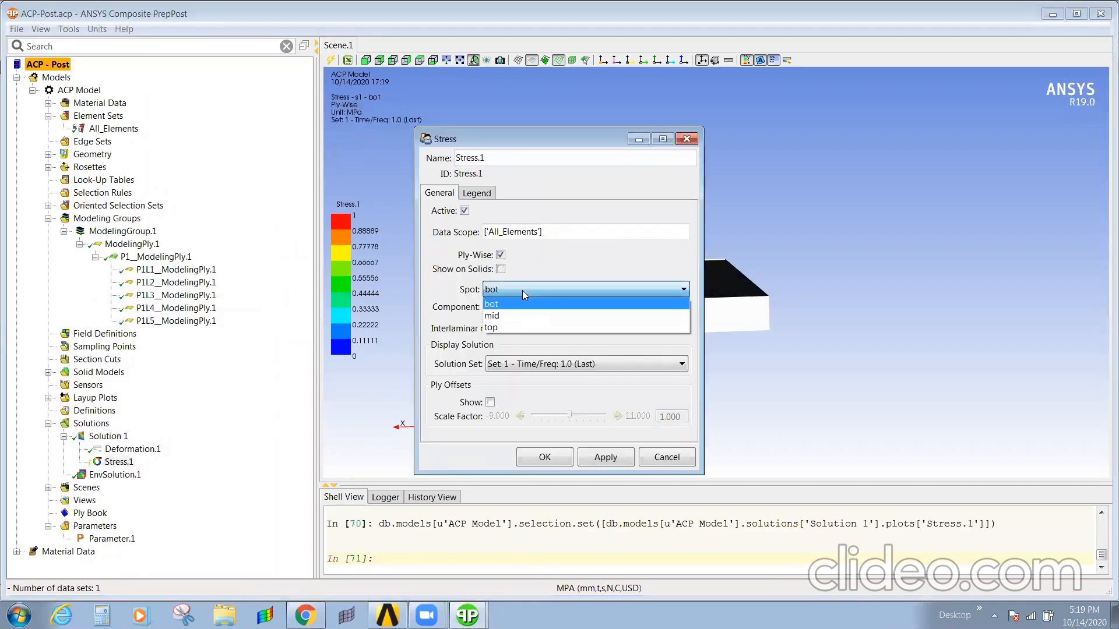
left_click(521, 304)
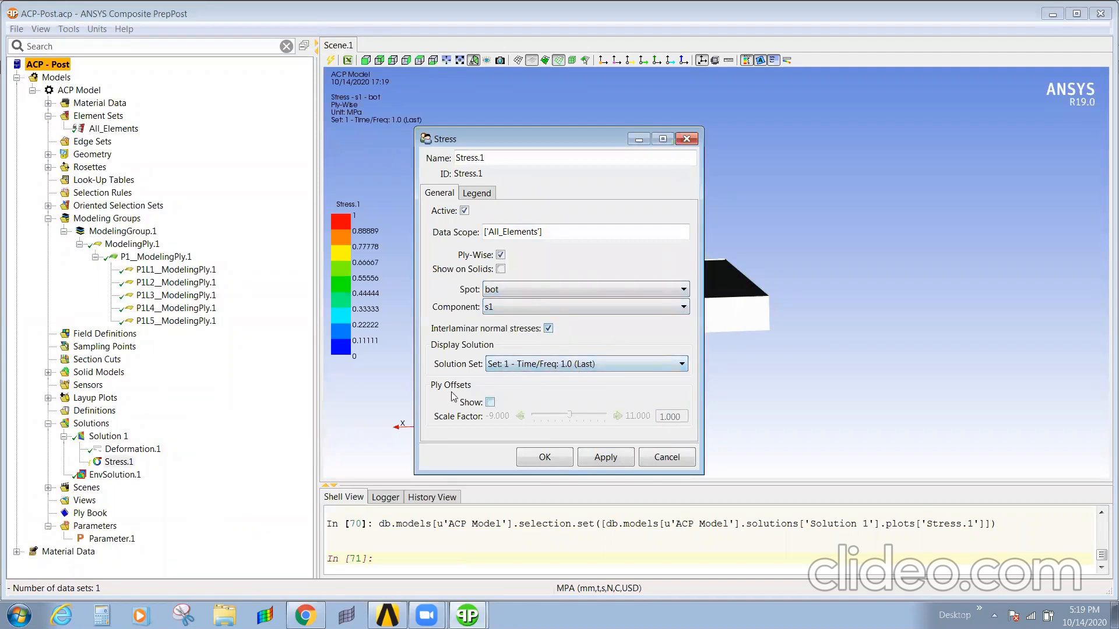
left_click(602, 458)
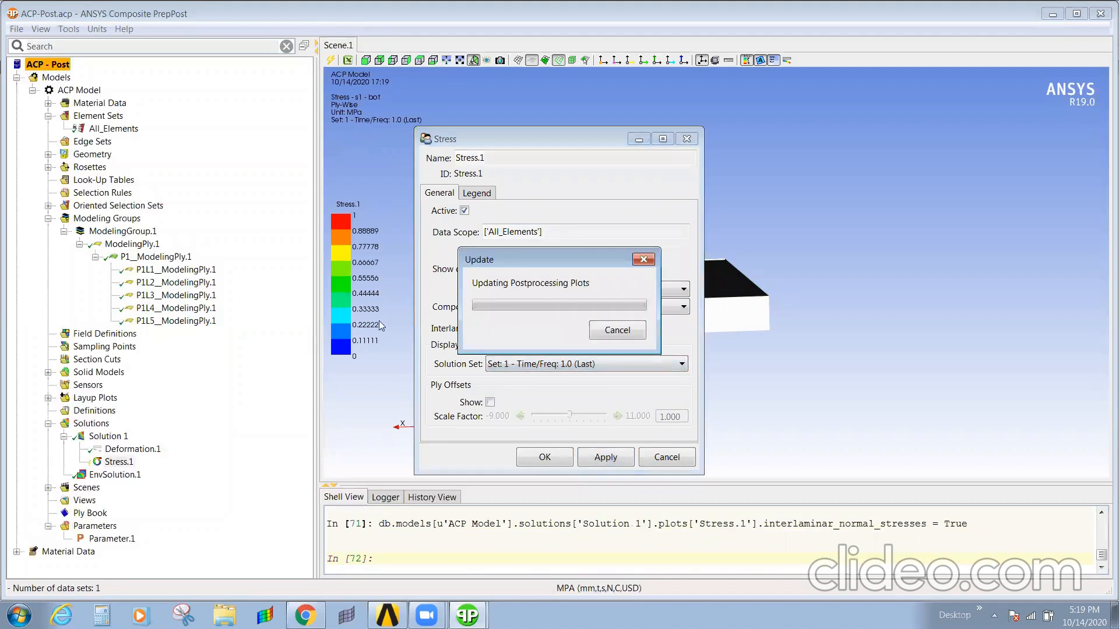
left_click(545, 458)
middle_click_drag(587, 310, 579, 304)
Create a failure plot under Solution 1 with the Reserve Factors component and look for an available failure criteria definition
right_click(105, 438)
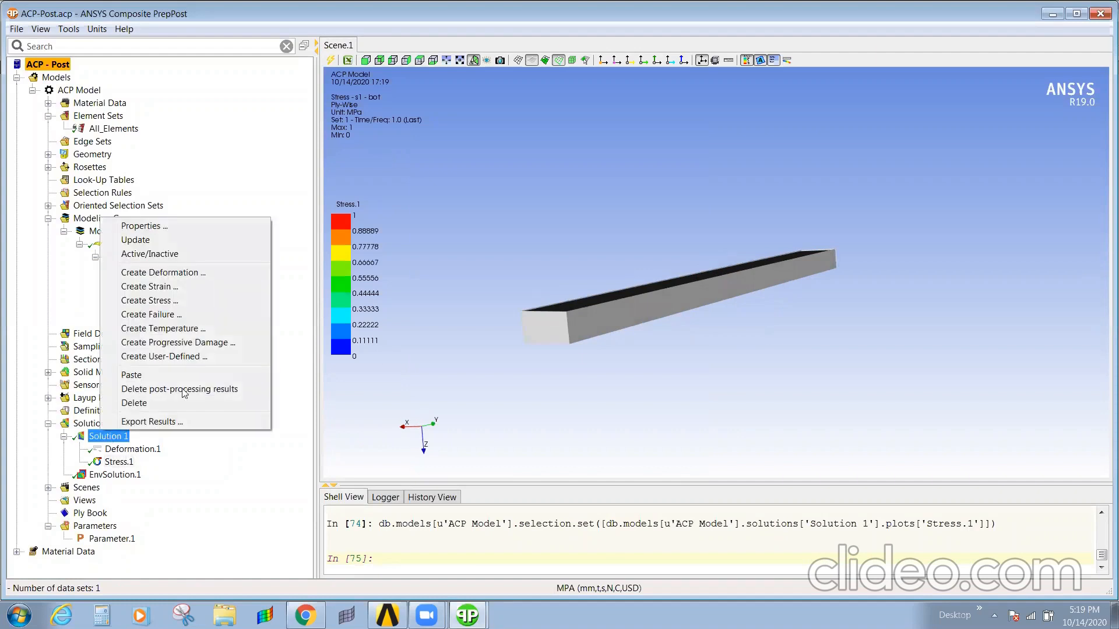
left_click(151, 314)
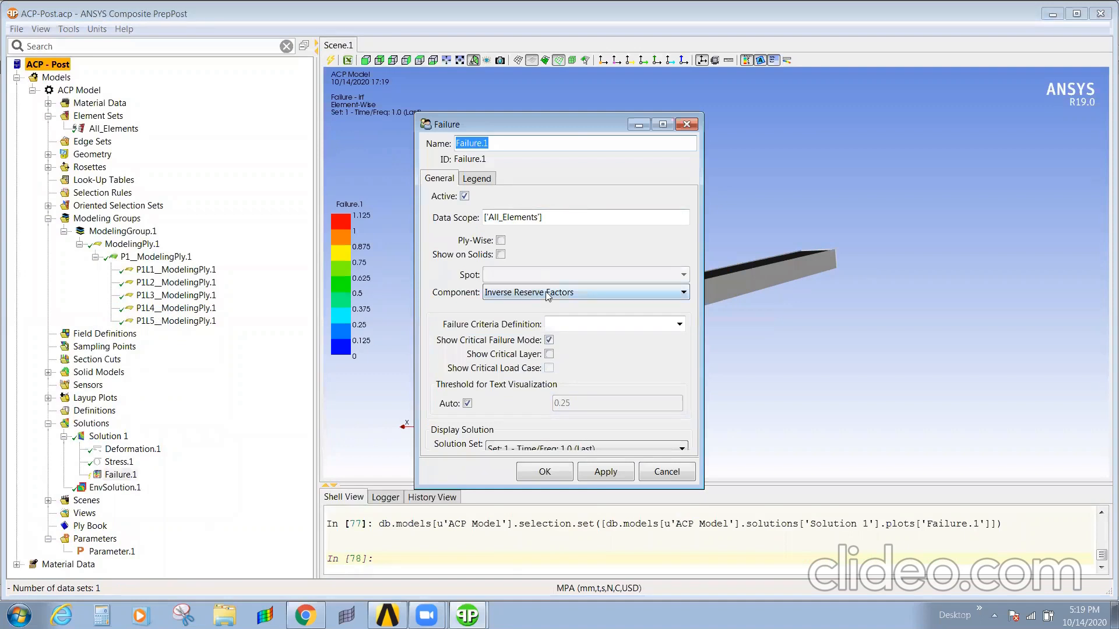
left_click(548, 296)
left_click(531, 332)
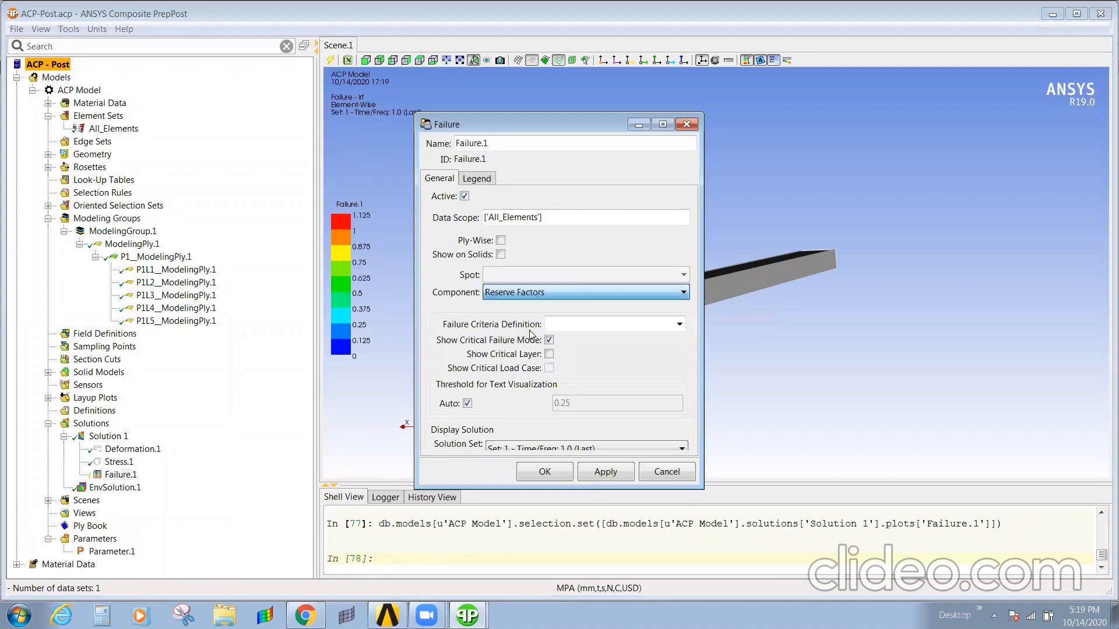
left_click(550, 298)
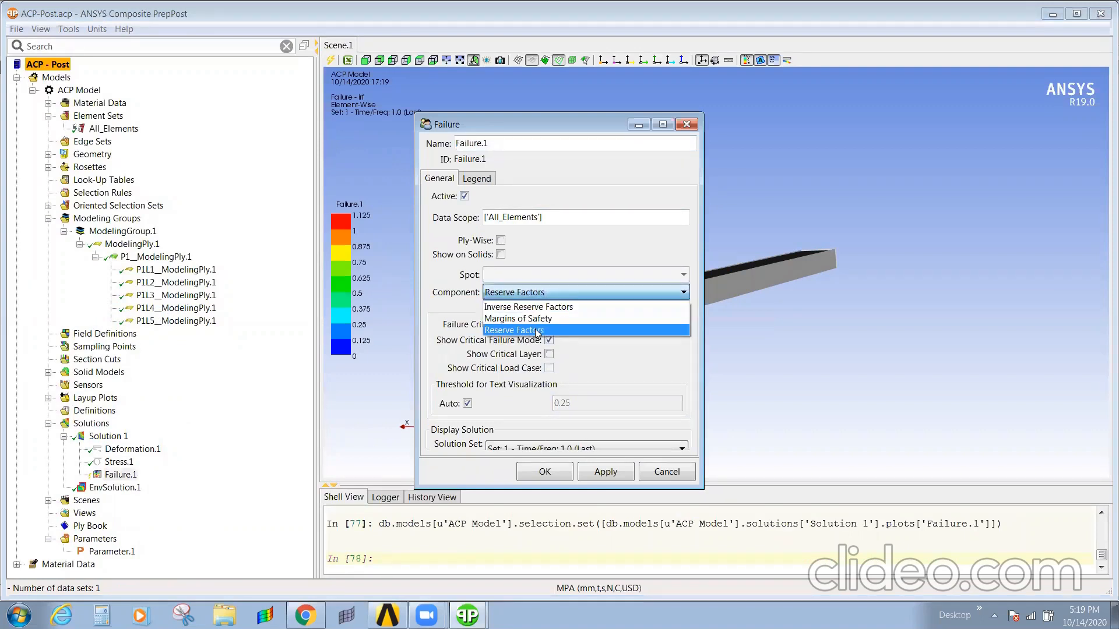
left_click(537, 331)
left_click(680, 325)
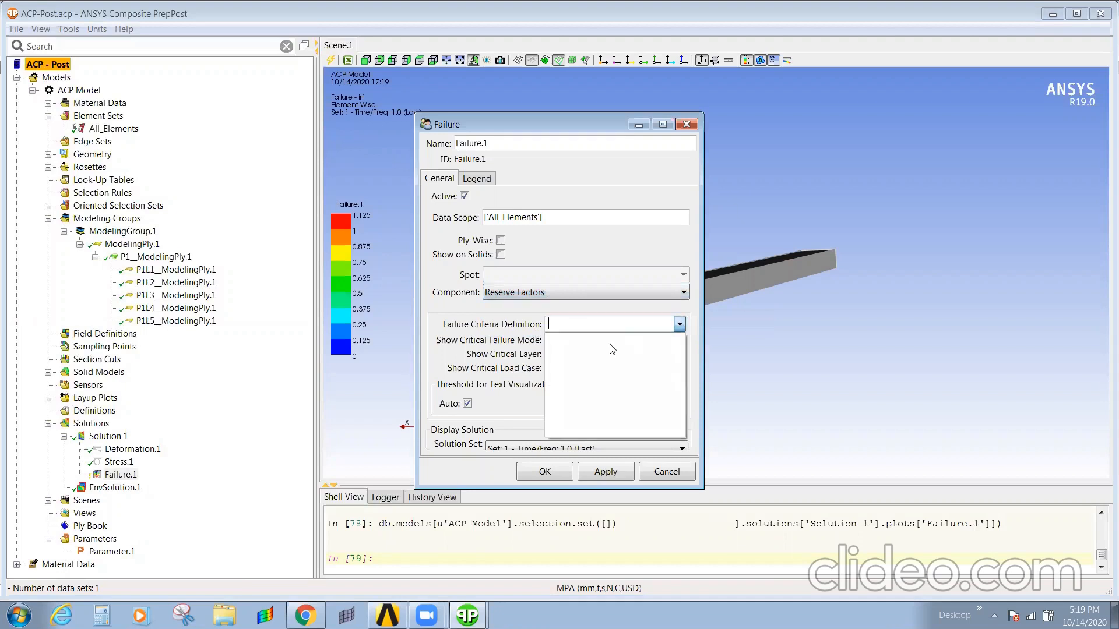
left_click(680, 325)
left_click(680, 325)
left_click(680, 326)
Enable Show Critical Layer and Ply-Wise for Failure.1, keep solution set 1, and update the plot
left_click(549, 354)
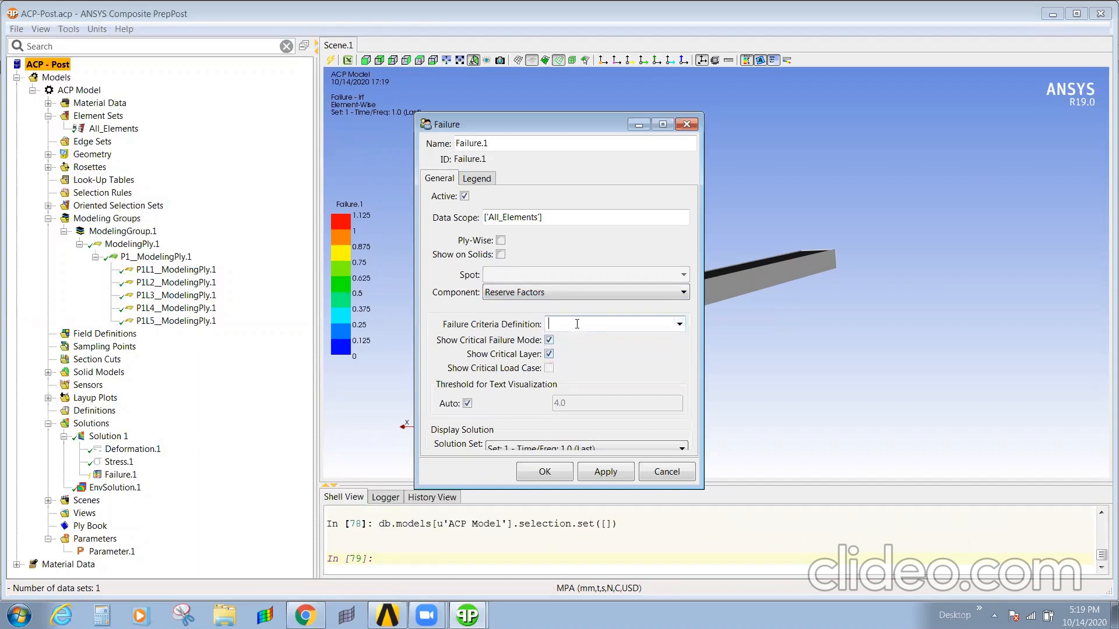
left_click(501, 241)
left_click(501, 255)
left_click(500, 256)
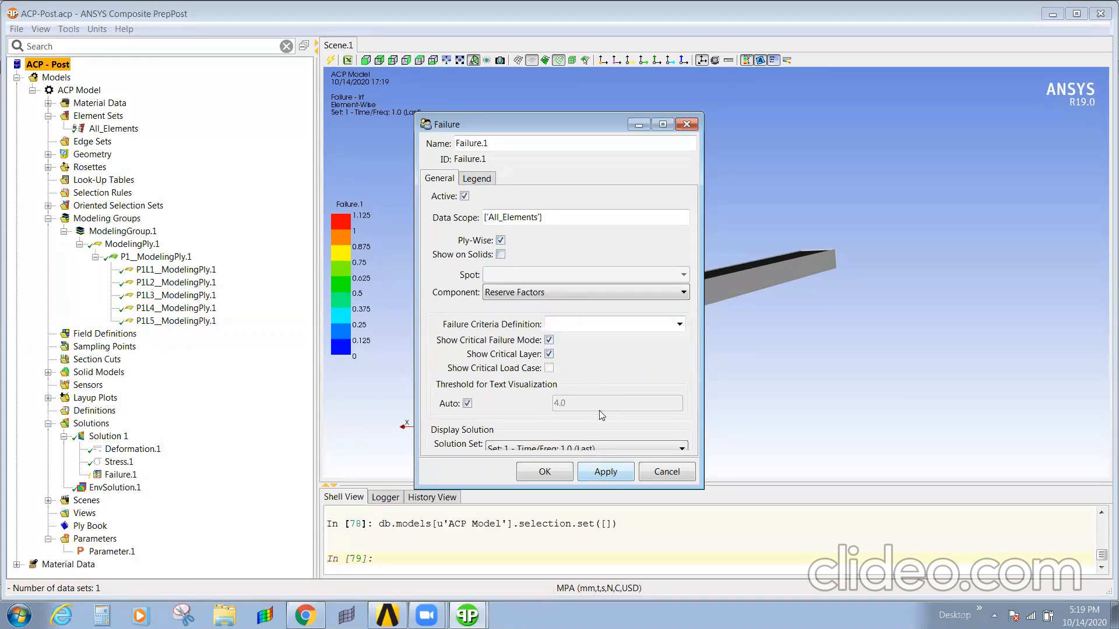
left_click(566, 447)
left_click(559, 463)
left_click(606, 472)
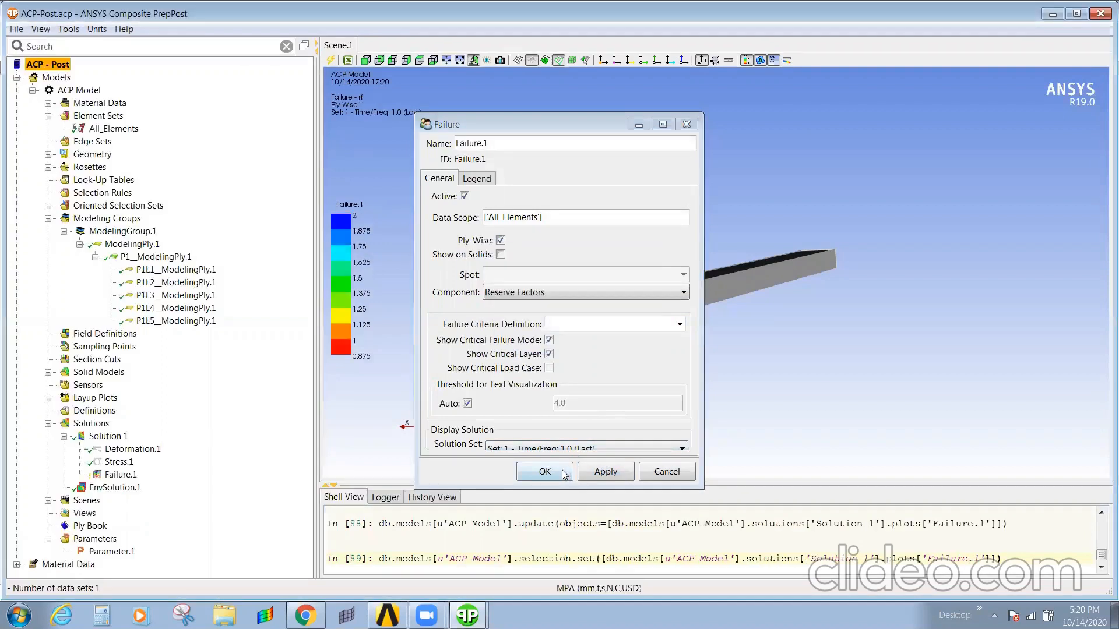
Recheck Failure.1 for an available failure criteria definition and accept the plot settings
left_click(563, 473)
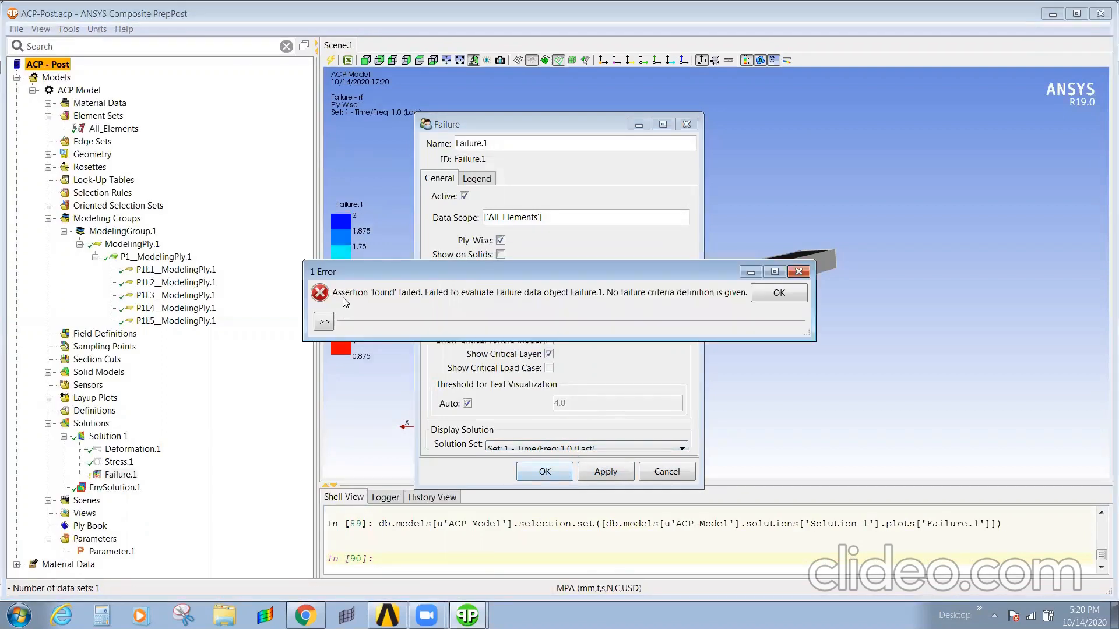
left_click(779, 292)
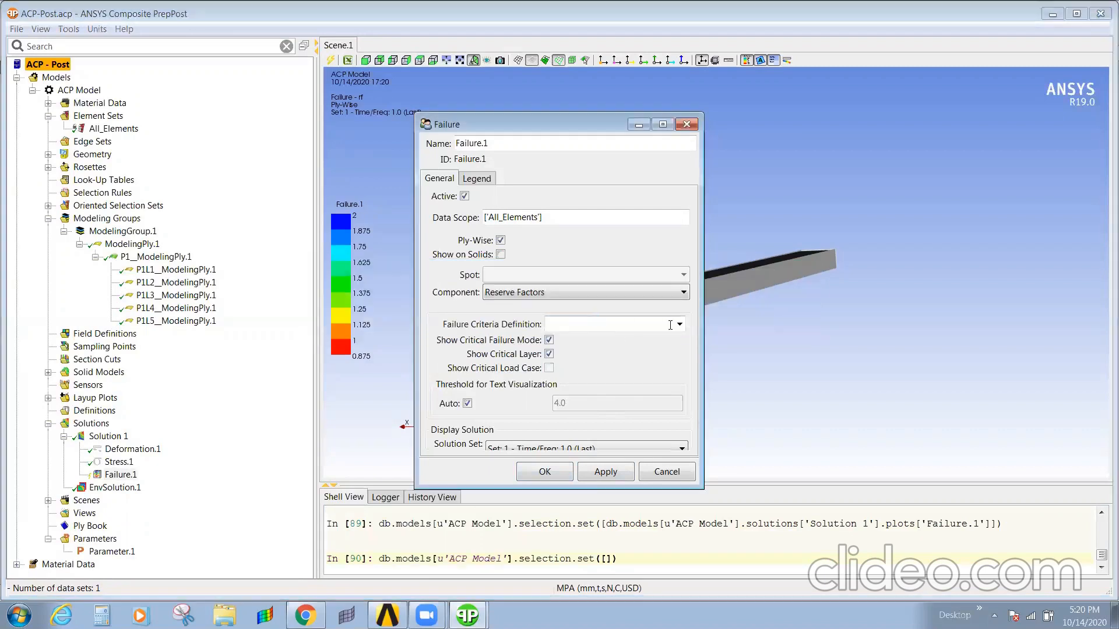
left_click(679, 324)
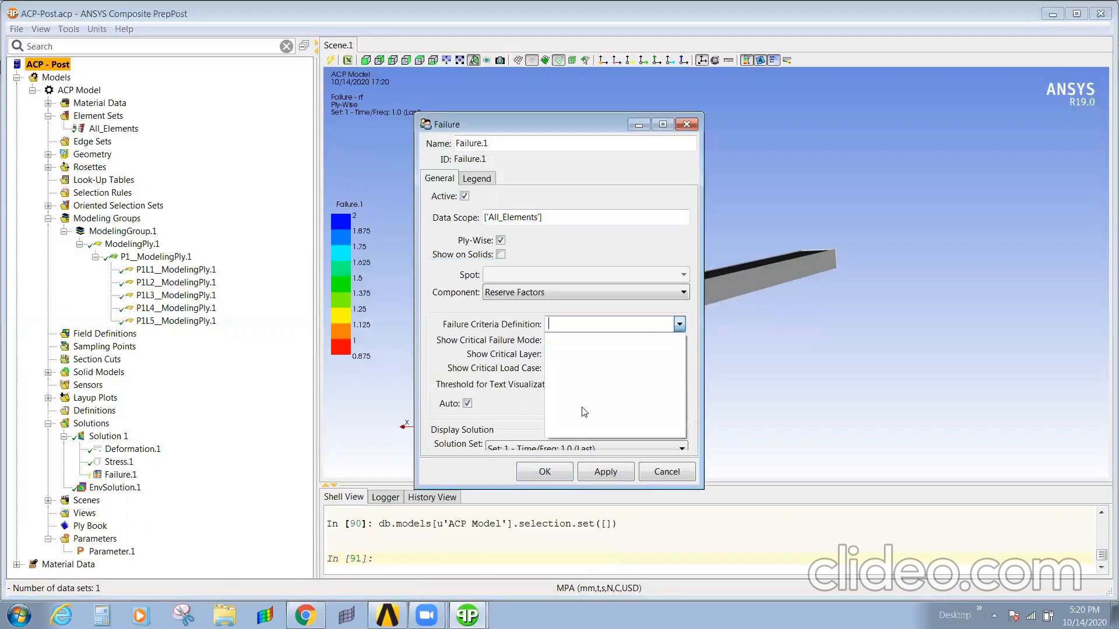
left_click(551, 478)
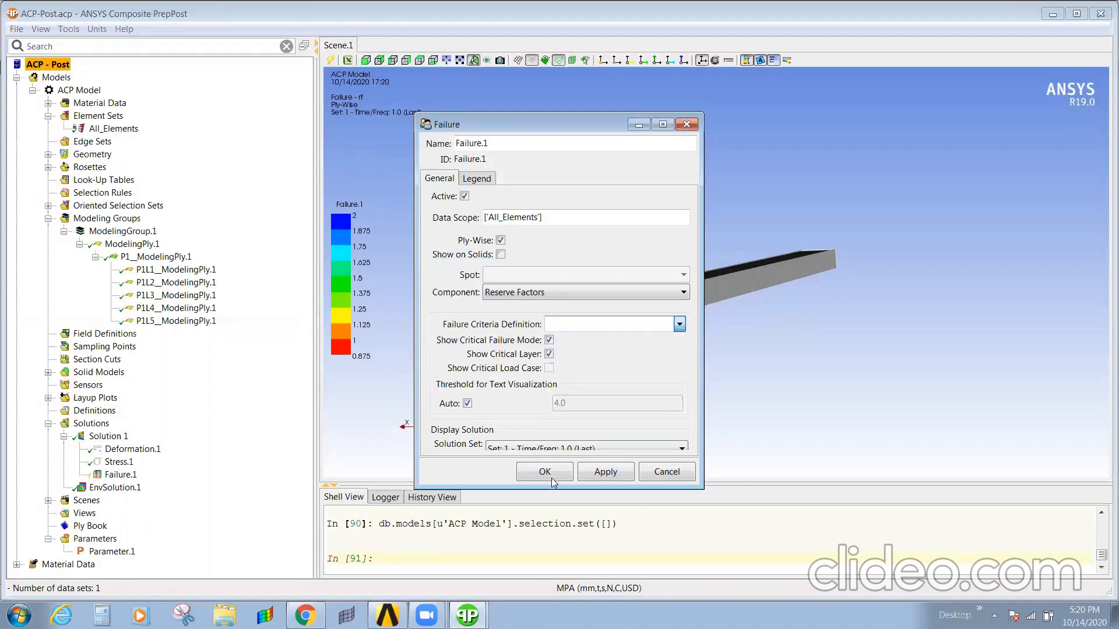
left_click(551, 480)
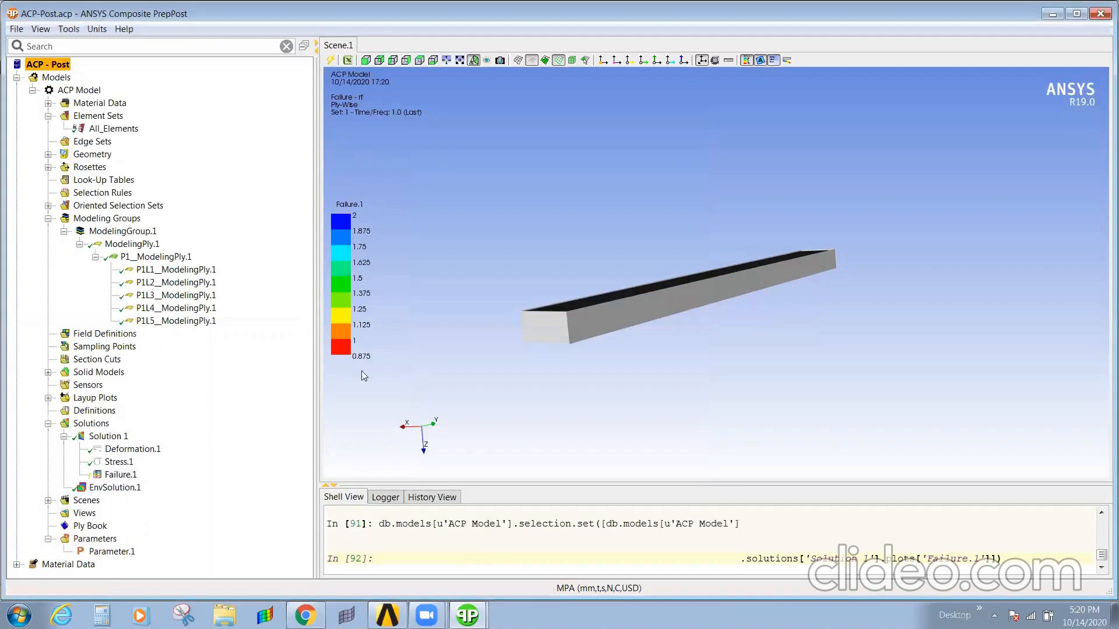
Create a ply-wise strain plot under Solution 1 with spot bot, component e1 and solution set 1, and apply it
left_click(98, 436)
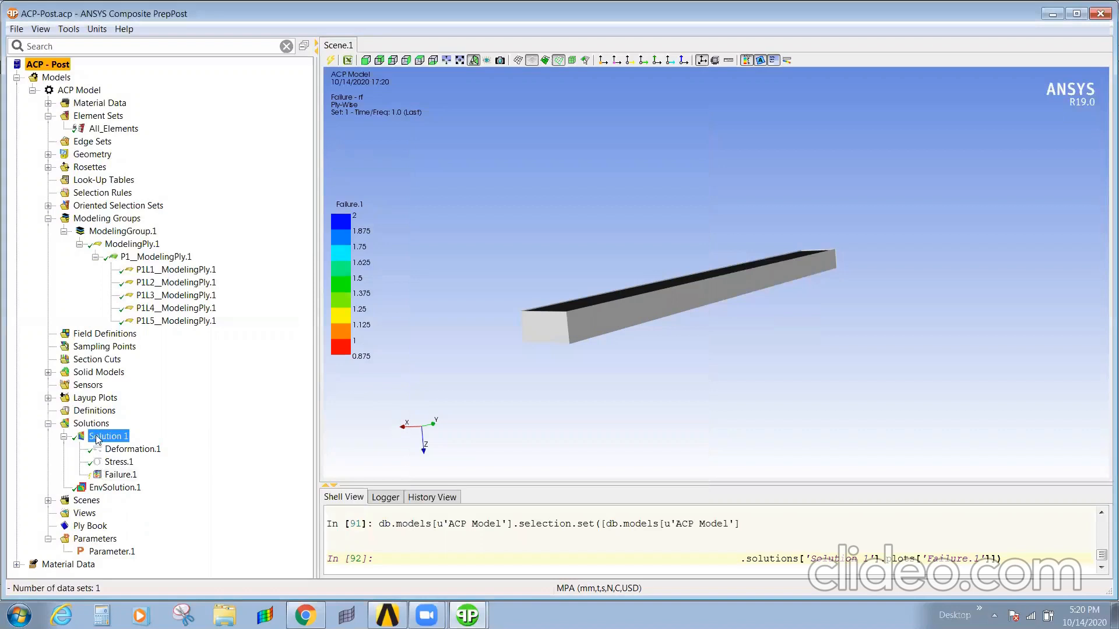
right_click(96, 436)
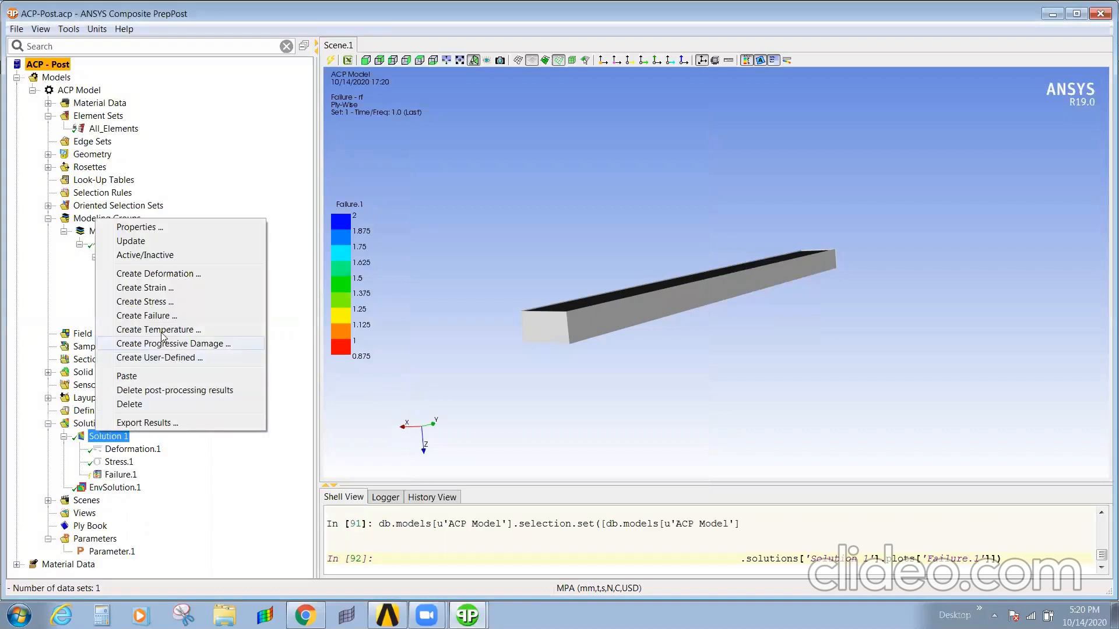
left_click(154, 287)
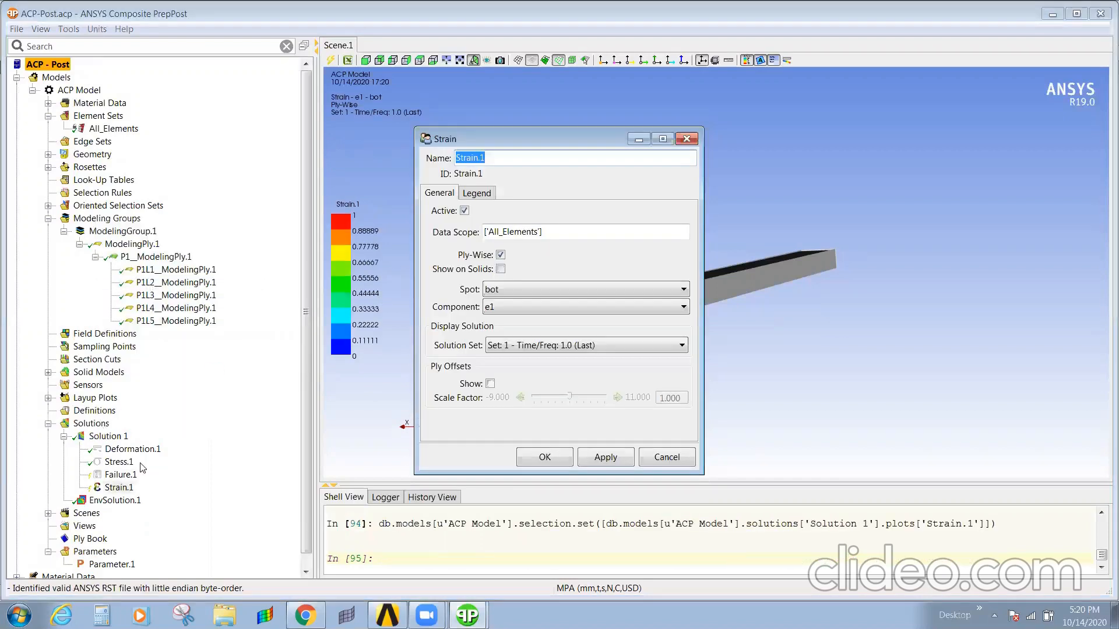
left_click(520, 288)
left_click(515, 304)
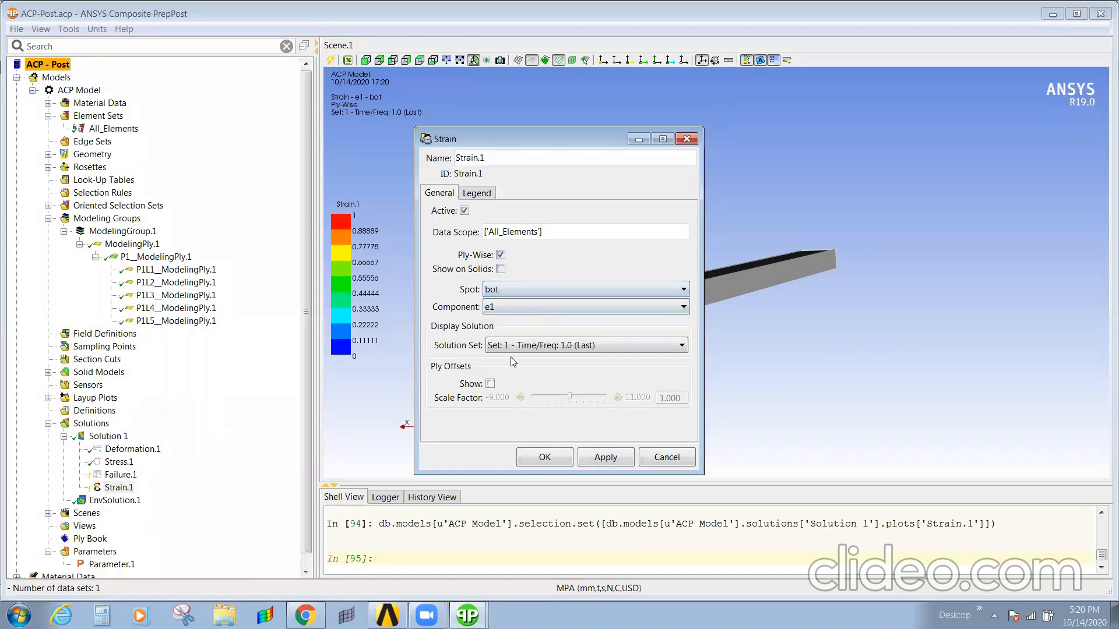
left_click(514, 305)
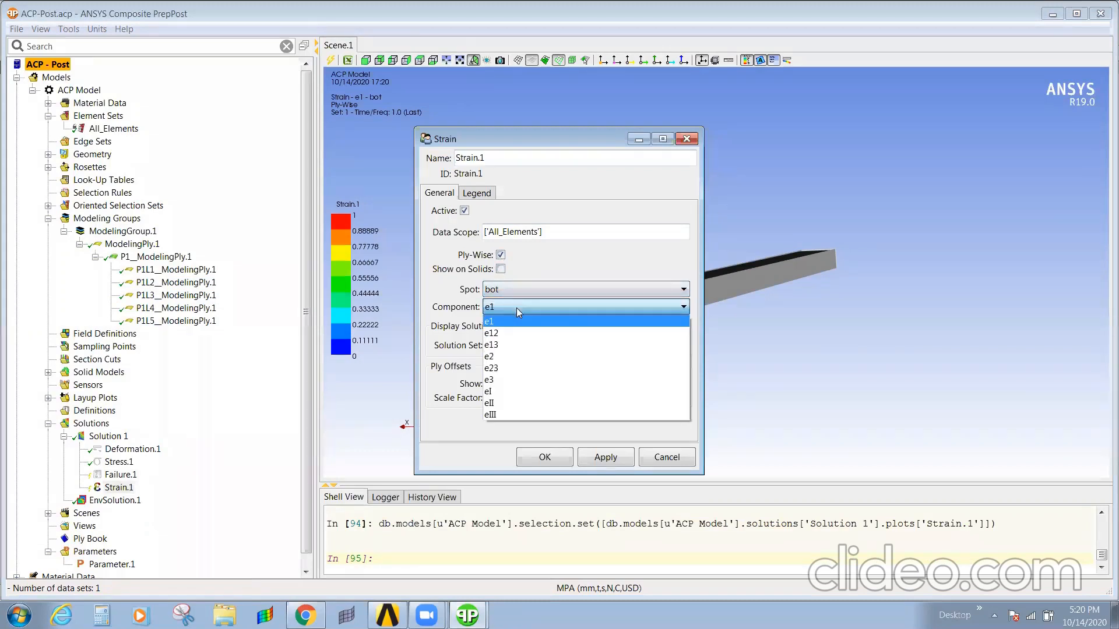
left_click(517, 308)
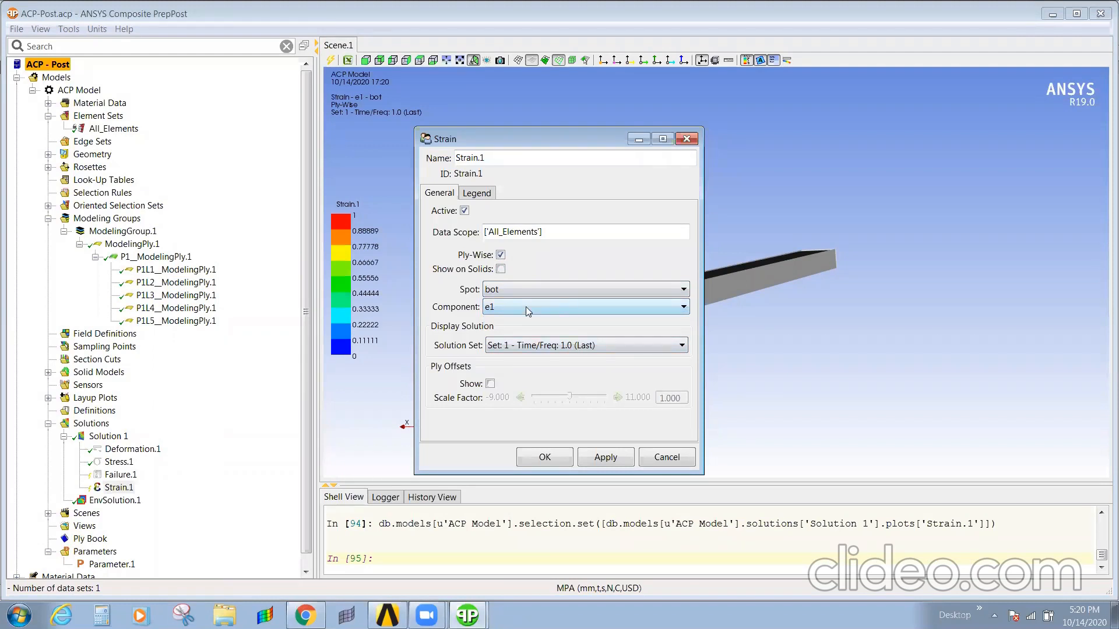
left_click(606, 458)
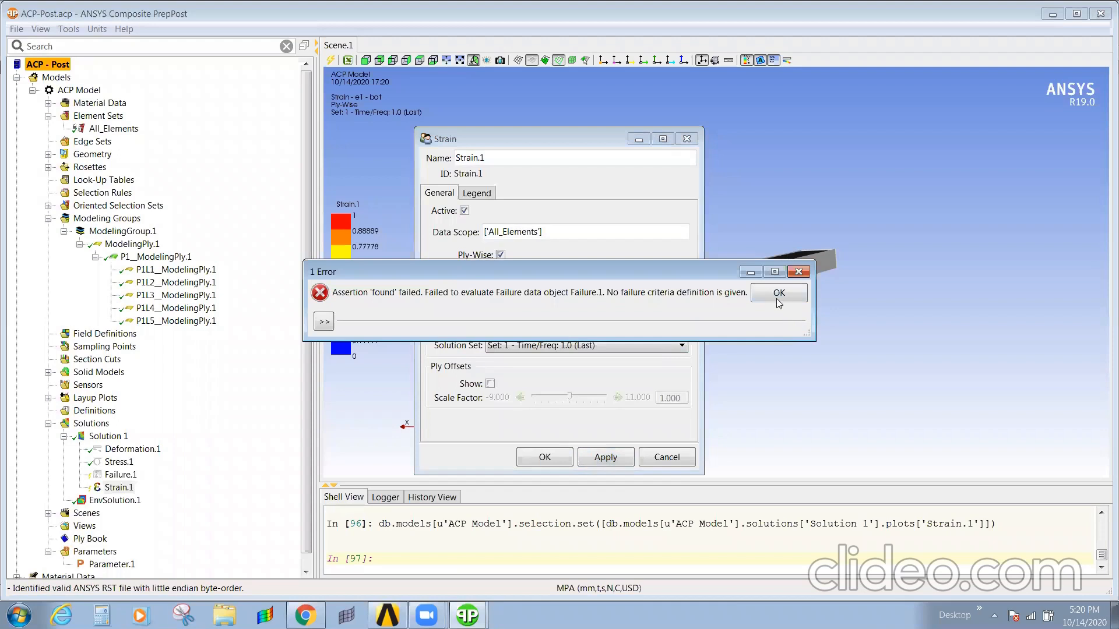
left_click(779, 293)
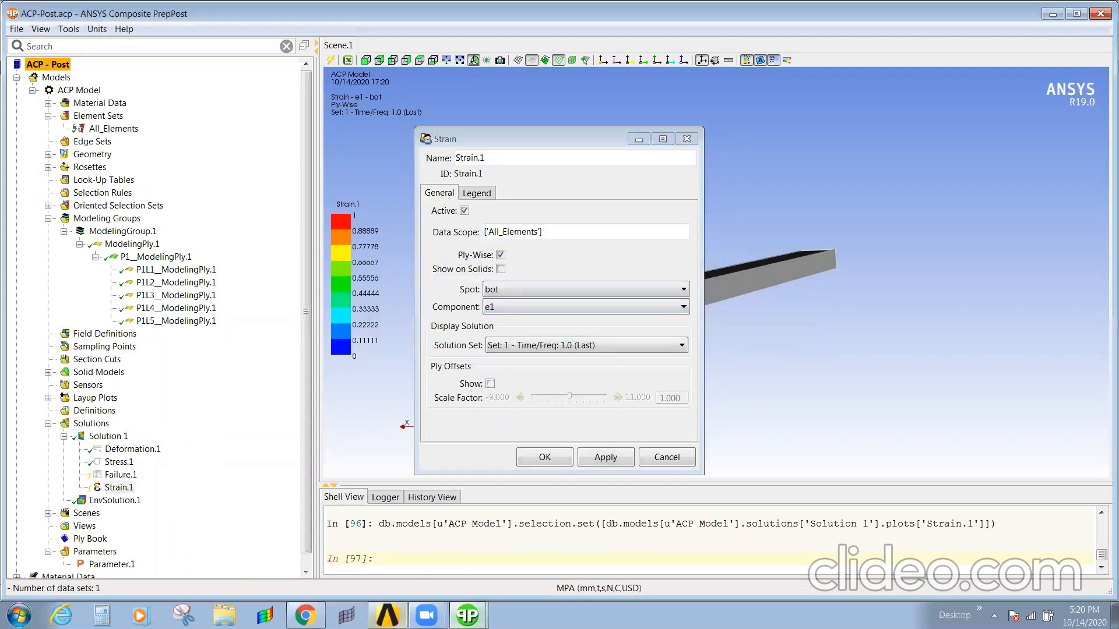
Switch to Workbench to check the state of the ACP (Pre), Static Structural and ACP (Post) systems, and return to ACP-Post
left_click(387, 614)
left_click(270, 171)
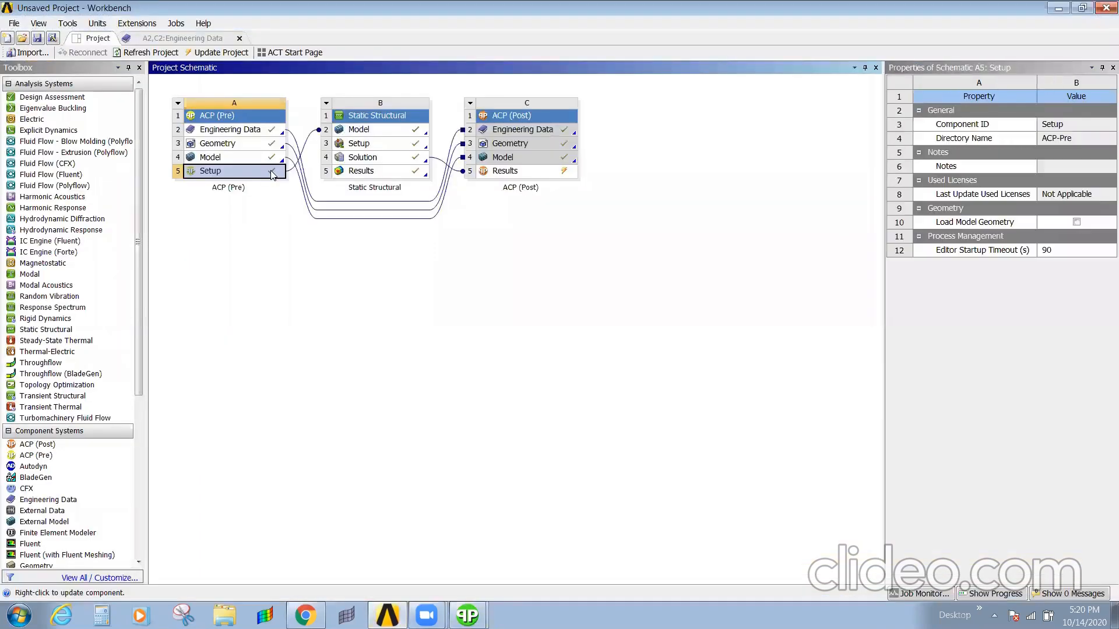
left_click(386, 460)
mouse_move(473, 625)
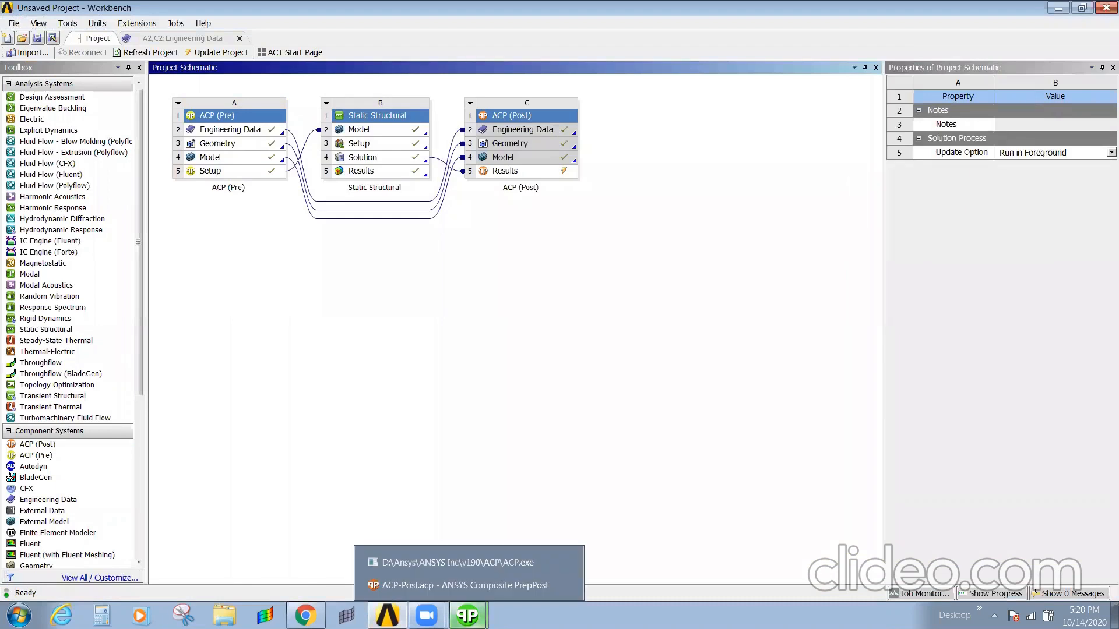
left_click(360, 132)
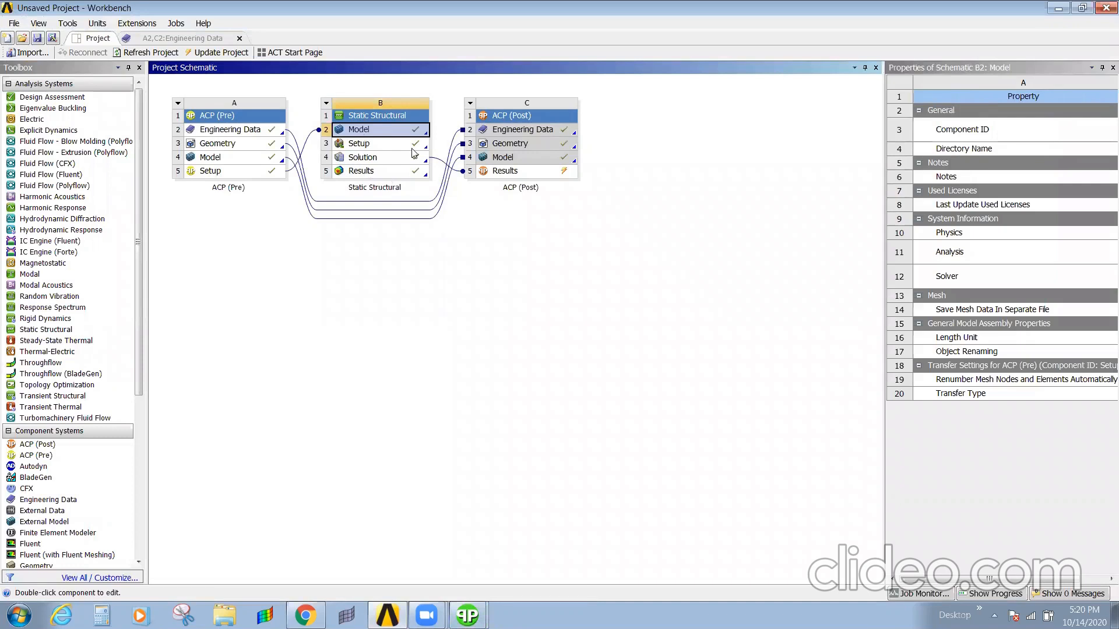
left_click(468, 615)
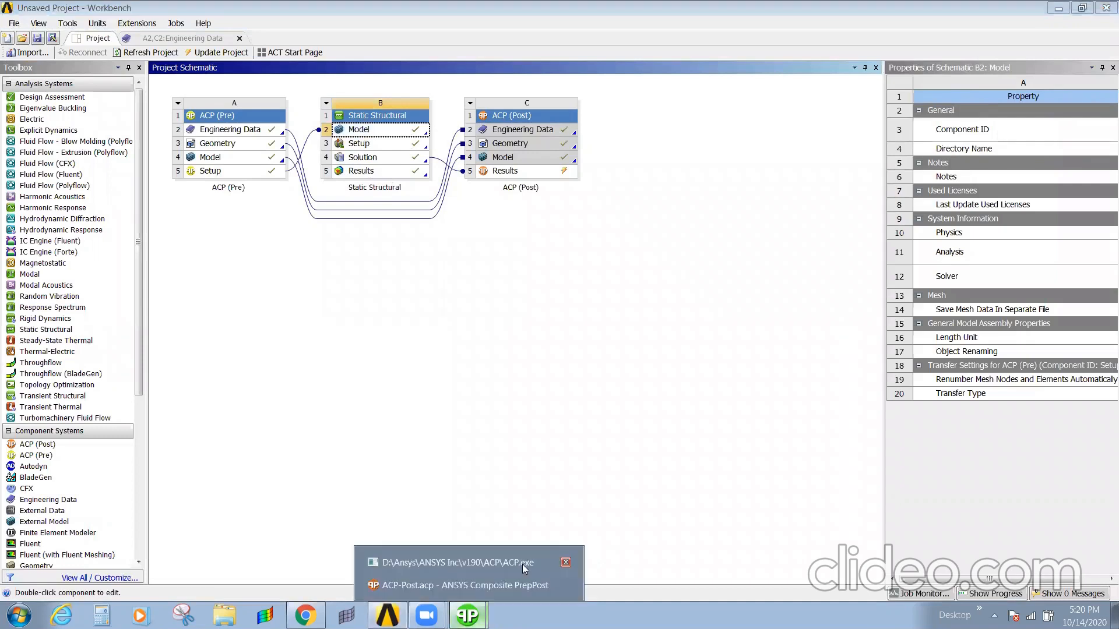
left_click(475, 585)
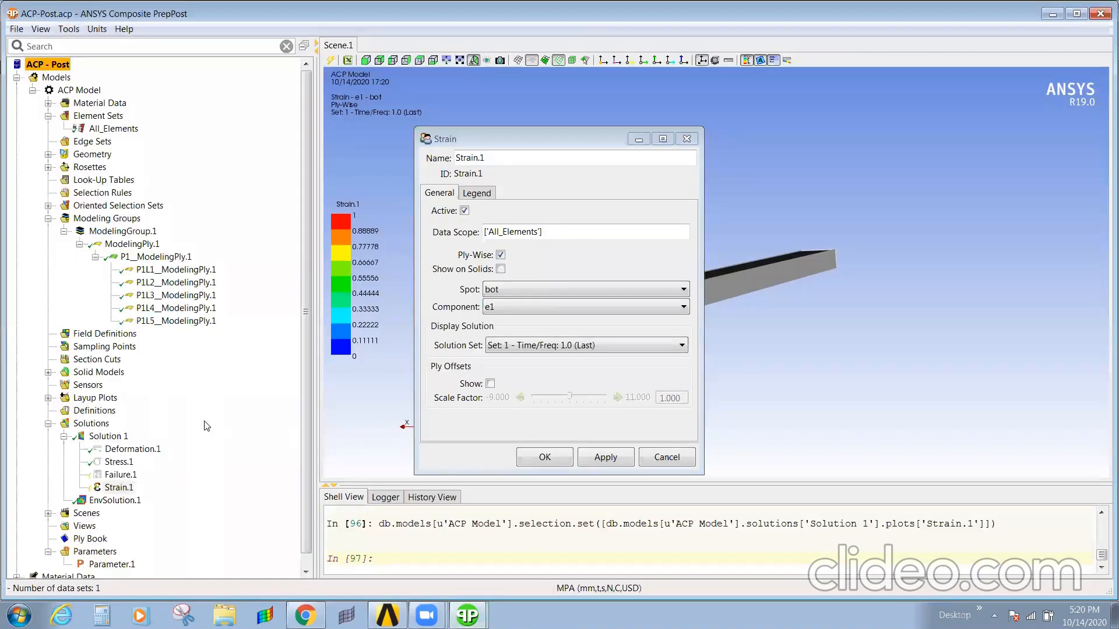
Turn on the ply offsets display for Strain.1 and accept the plot settings
left_click(121, 461)
left_click(116, 474)
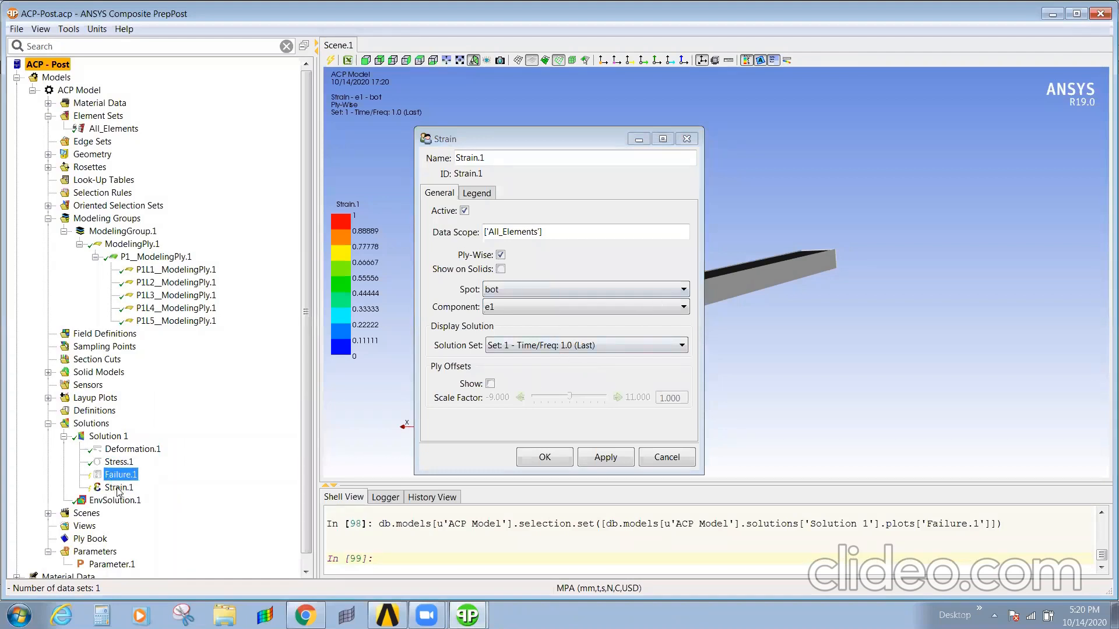
left_click(119, 462)
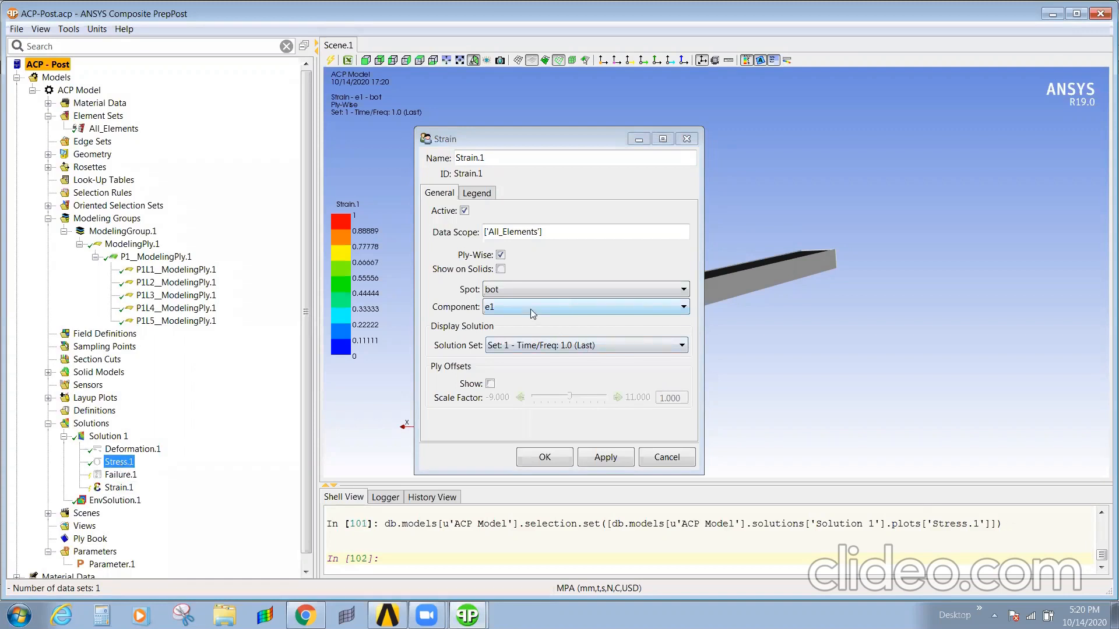
left_click(564, 462)
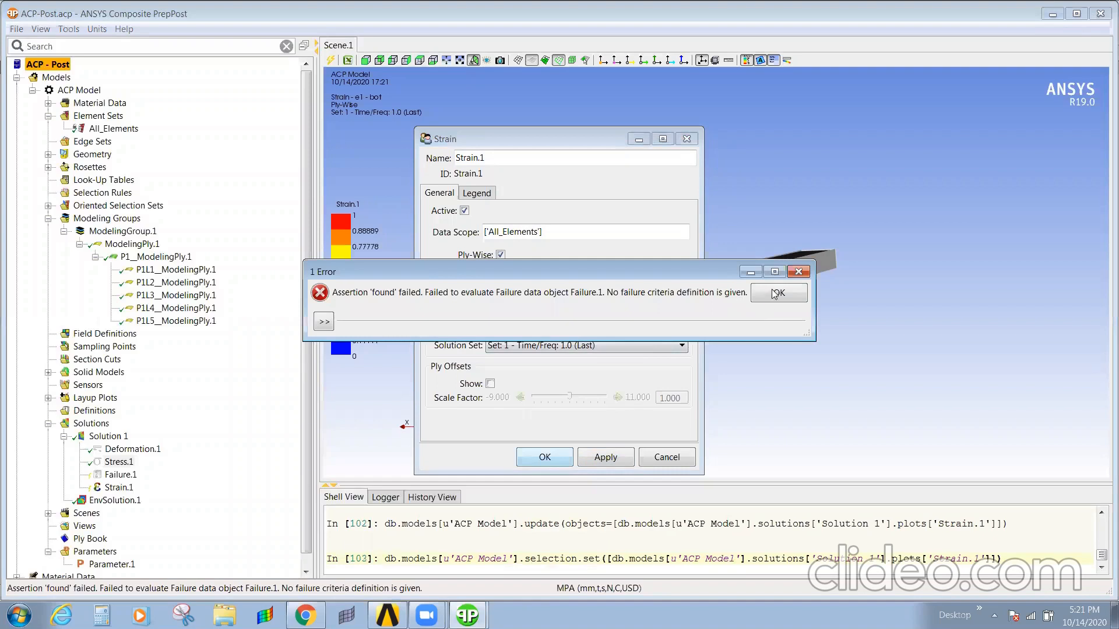
left_click(772, 305)
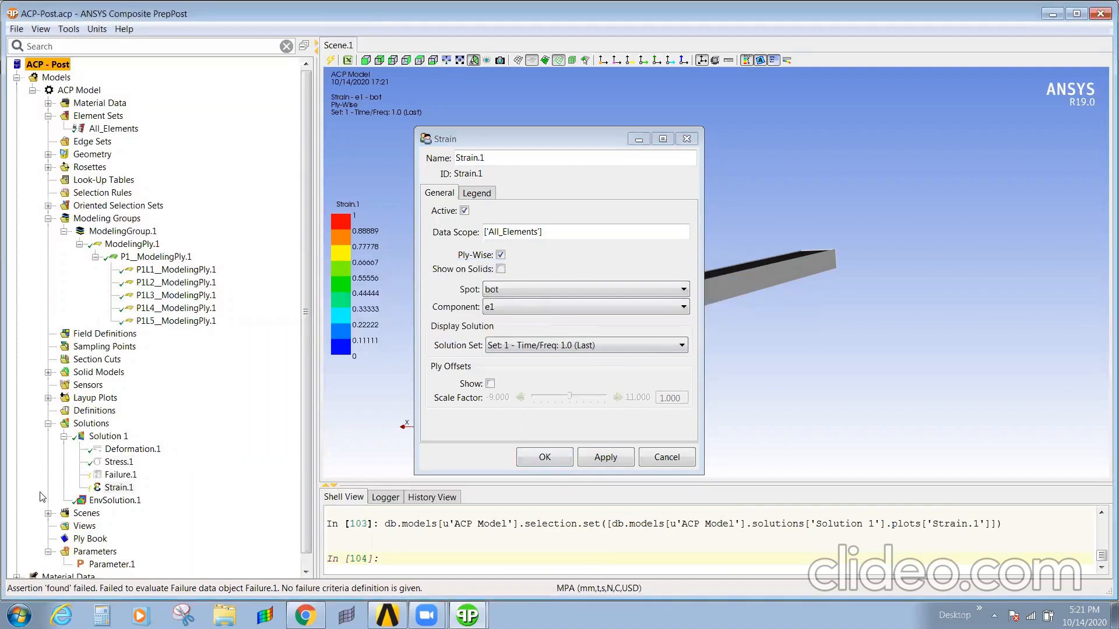
left_click(490, 383)
left_click(547, 458)
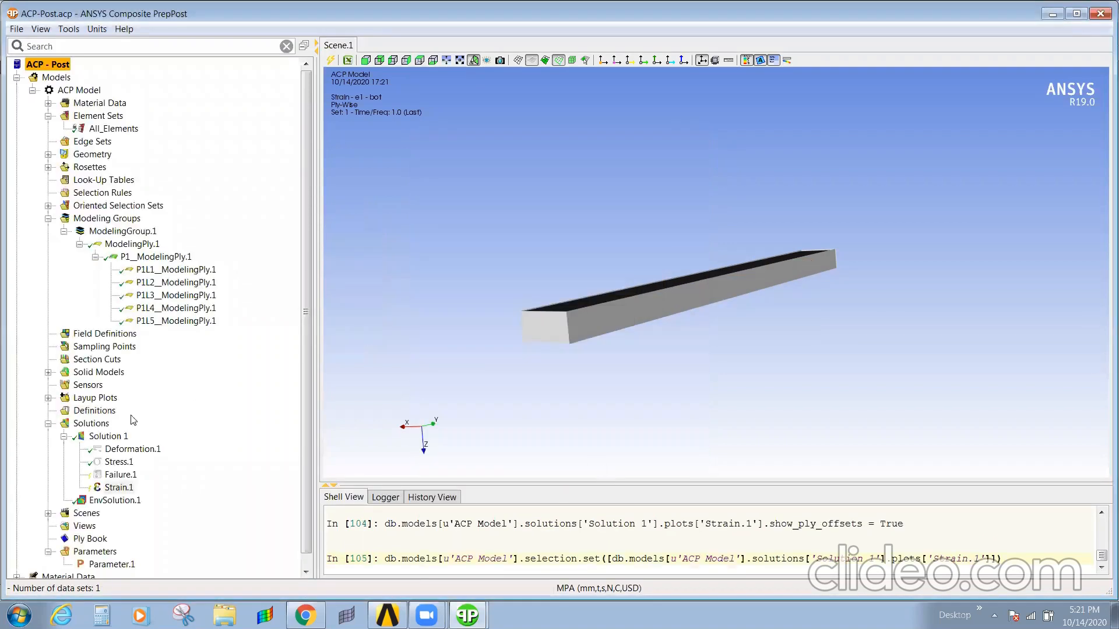
Open the properties of Failure.1 and examine its failure criteria definition and component options
left_click(119, 476)
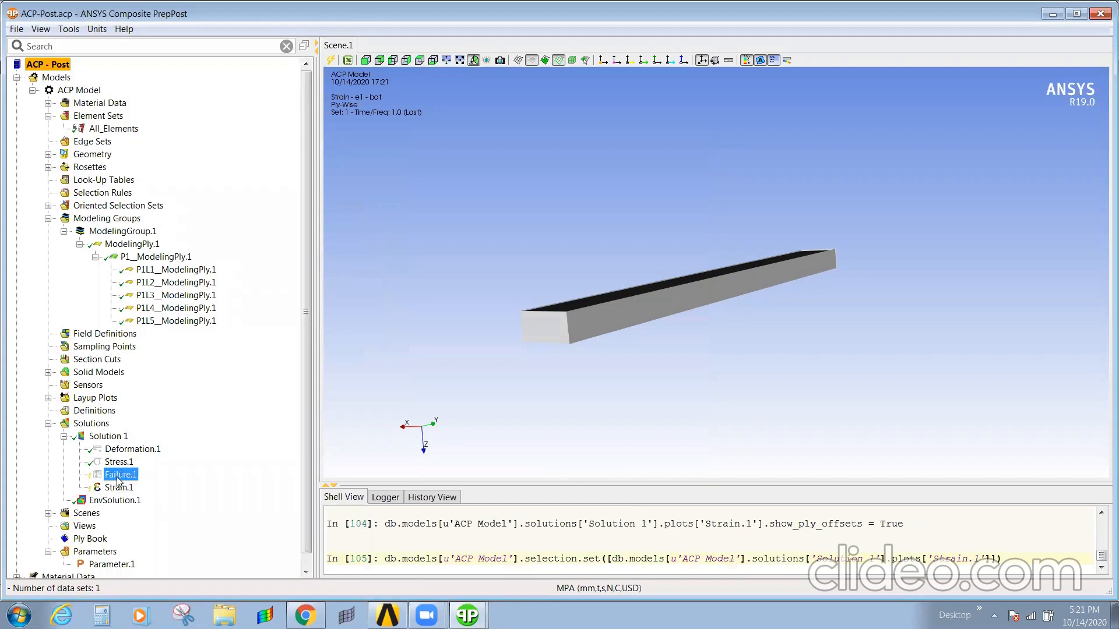
right_click(119, 481)
left_click(154, 481)
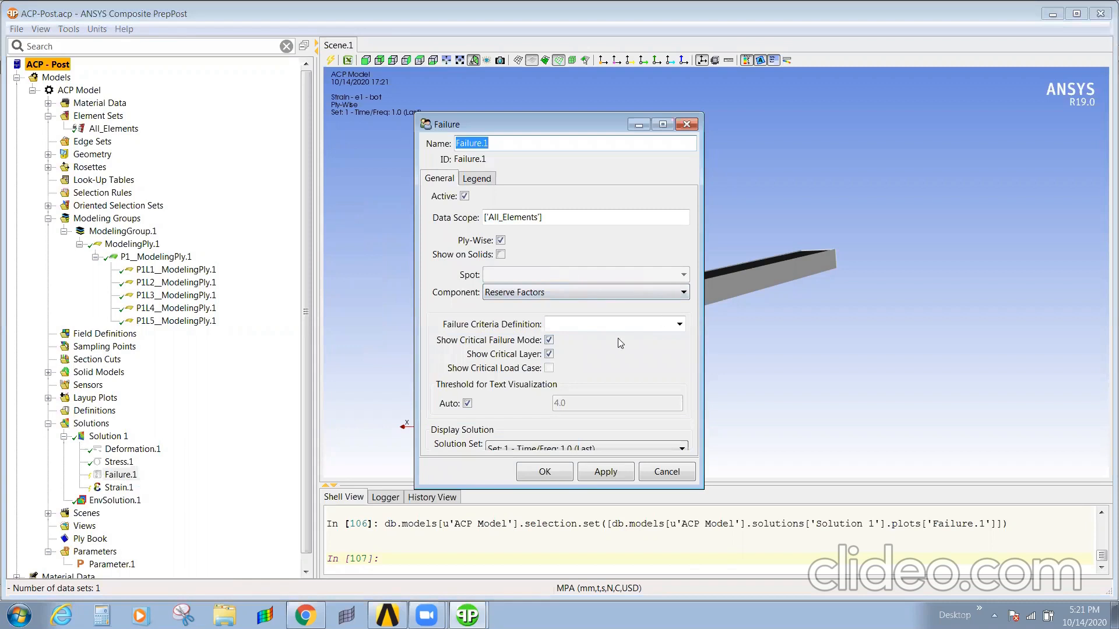
left_click(679, 324)
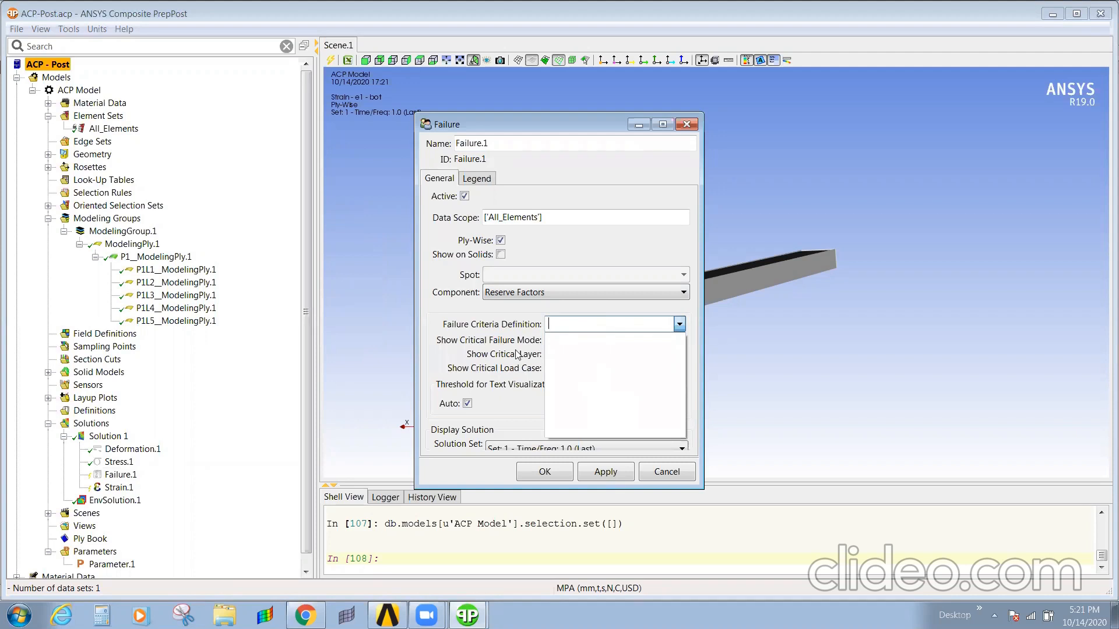
left_click(521, 292)
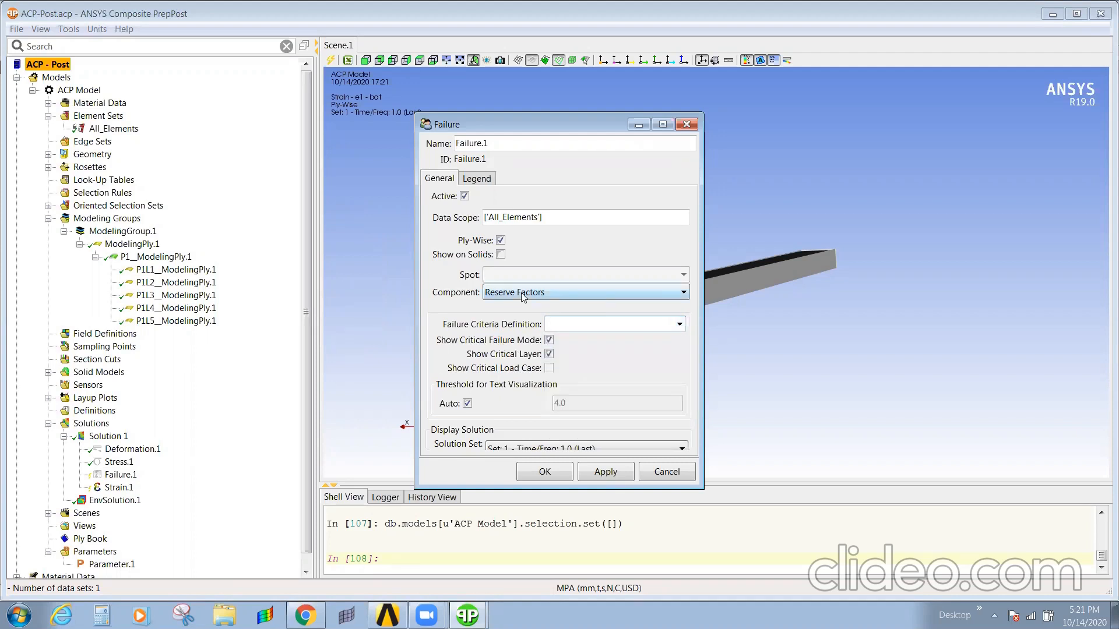
left_click(521, 293)
left_click(524, 291)
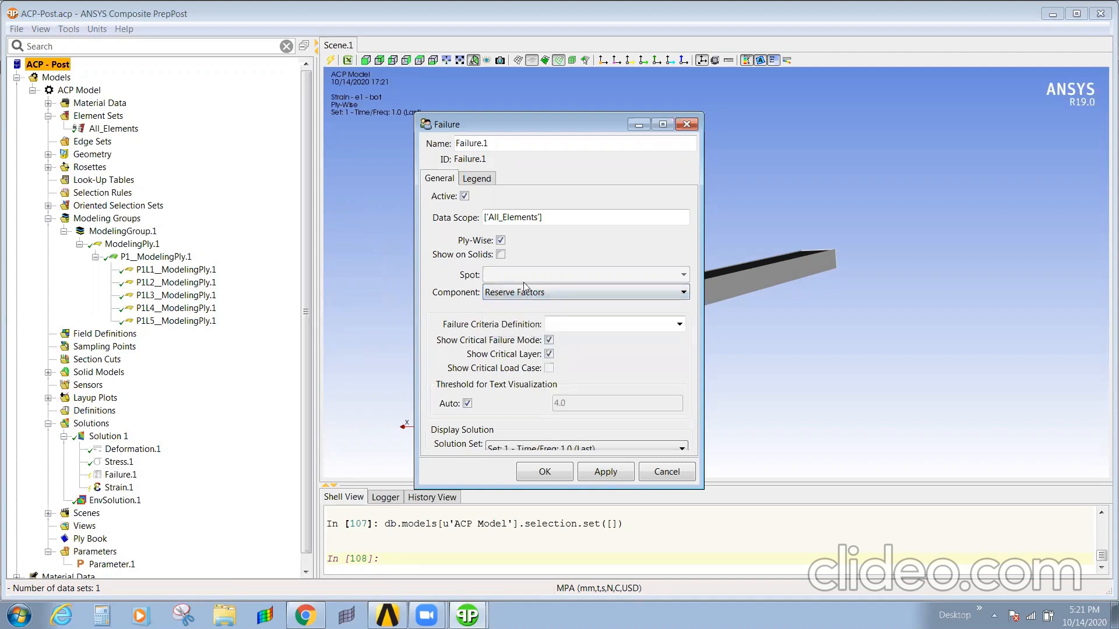
Disable the automatic text visualization threshold for Failure.1, apply the change and close its properties
left_click(483, 182)
left_click(440, 178)
left_click(468, 403)
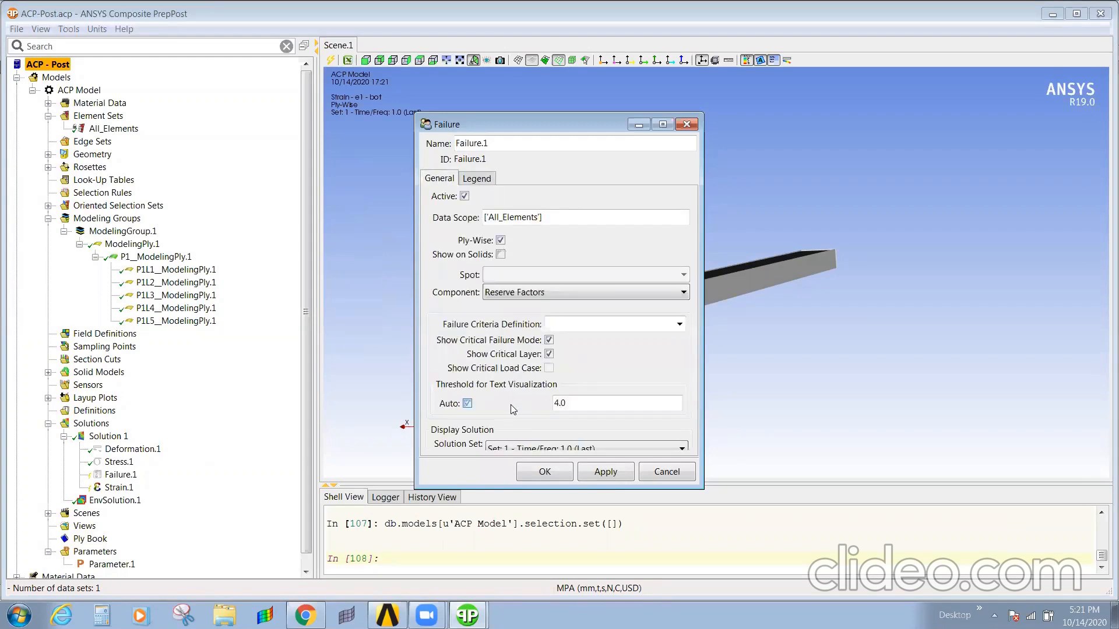
left_click(598, 472)
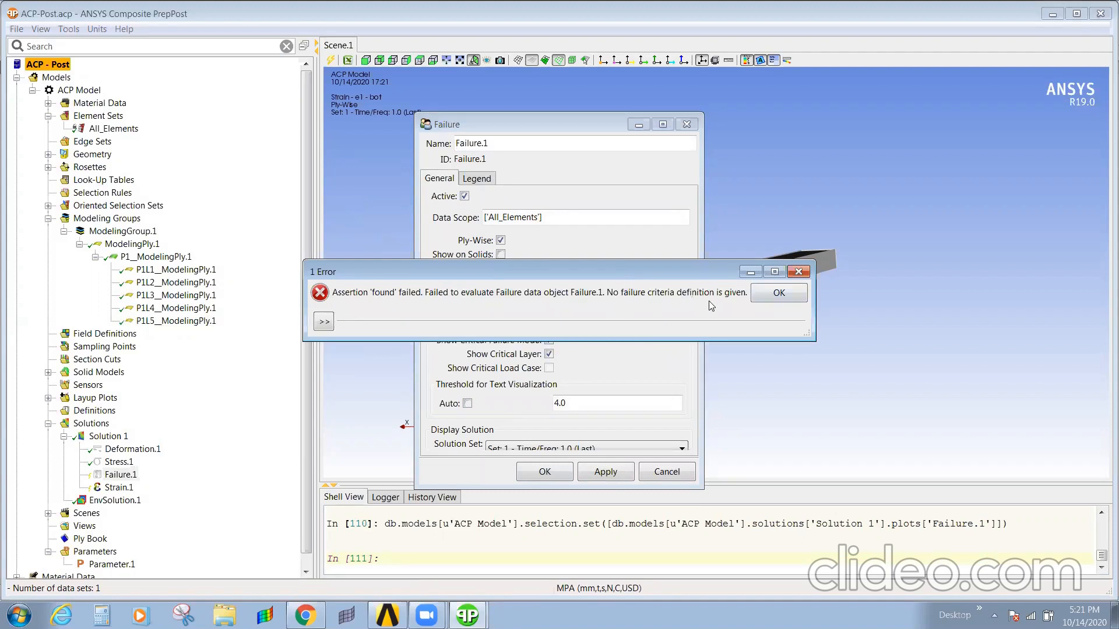
left_click(776, 293)
left_click(674, 470)
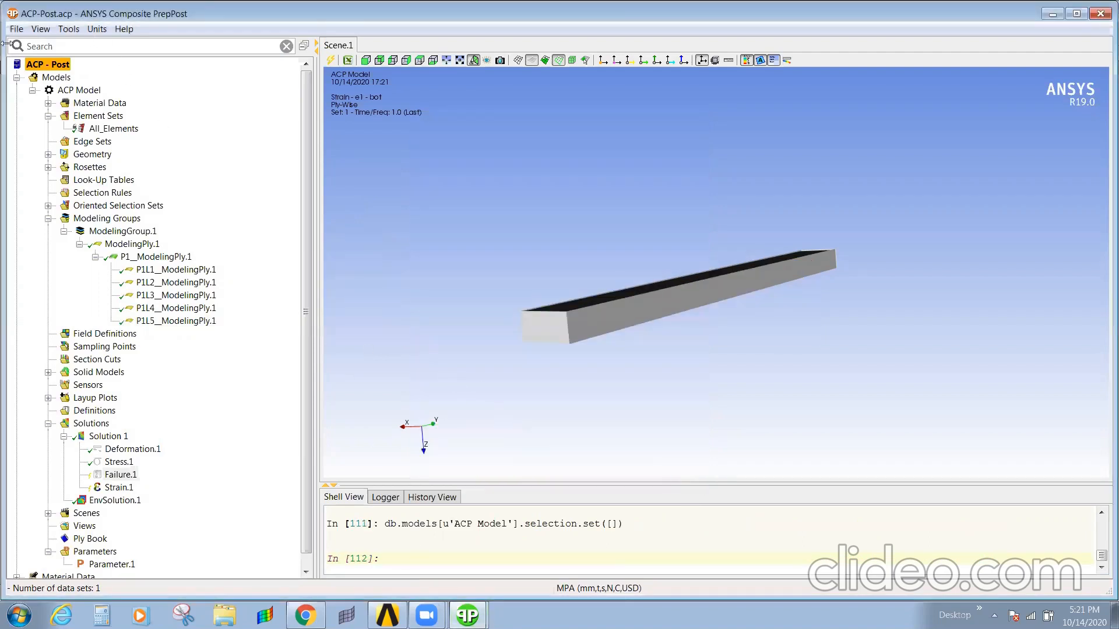
Refresh all data in ACP-Post, update the ACP (Post) Results component in Workbench and return to ACP-Post
left_click(17, 28)
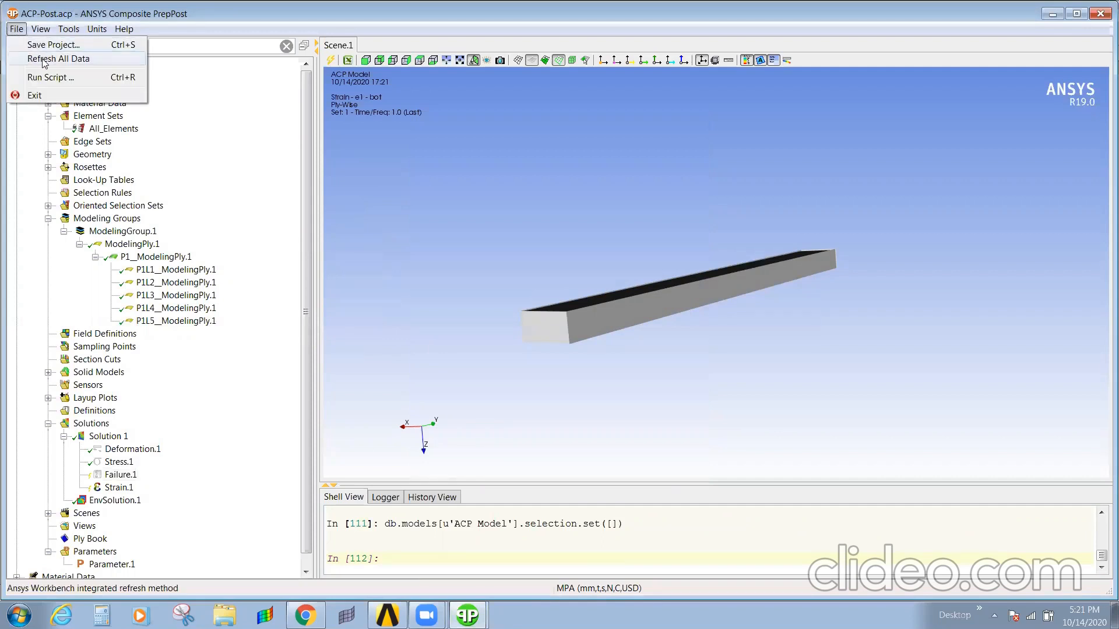
left_click(43, 59)
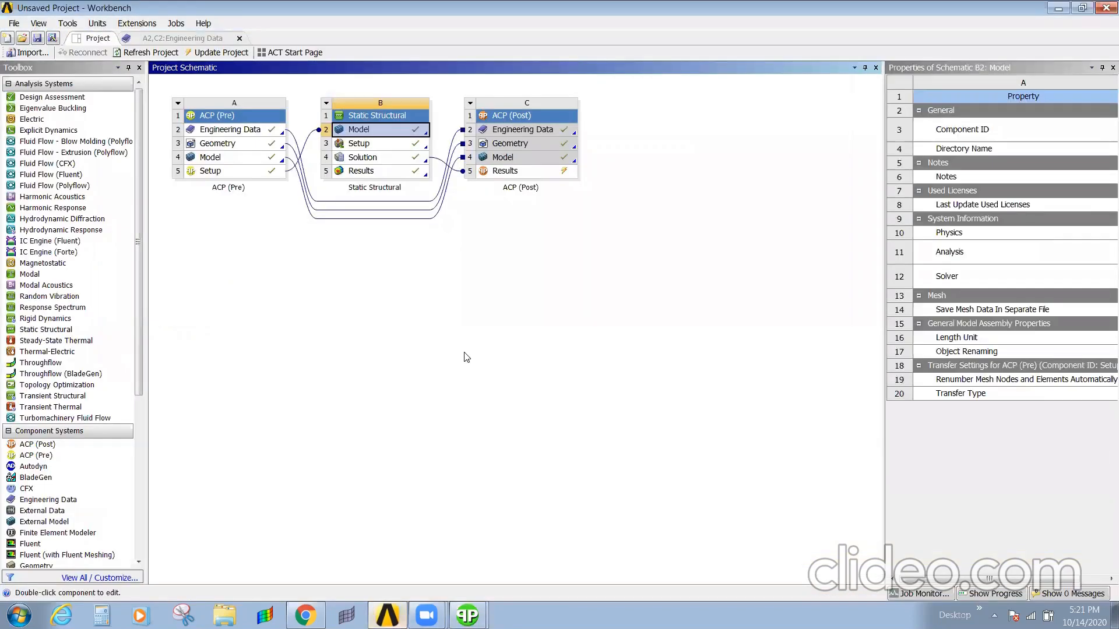
left_click(523, 144)
left_click(525, 171)
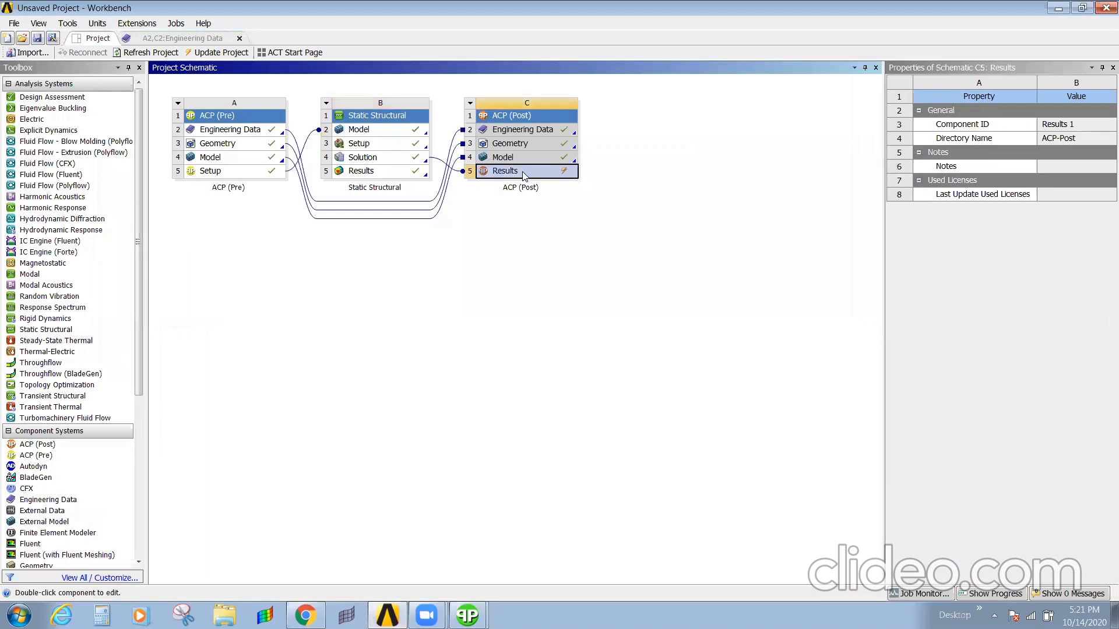
right_click(523, 172)
left_click(559, 250)
left_click(467, 616)
left_click(488, 585)
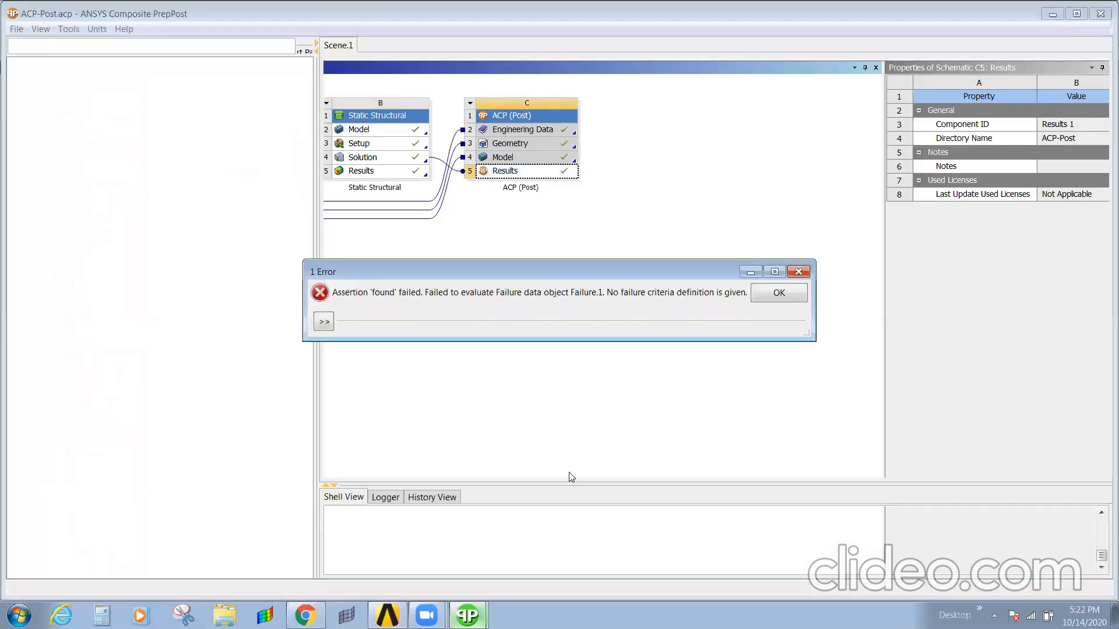
Dismiss the failure evaluation error and open the Static Structural model for editing in Mechanical
left_click(780, 293)
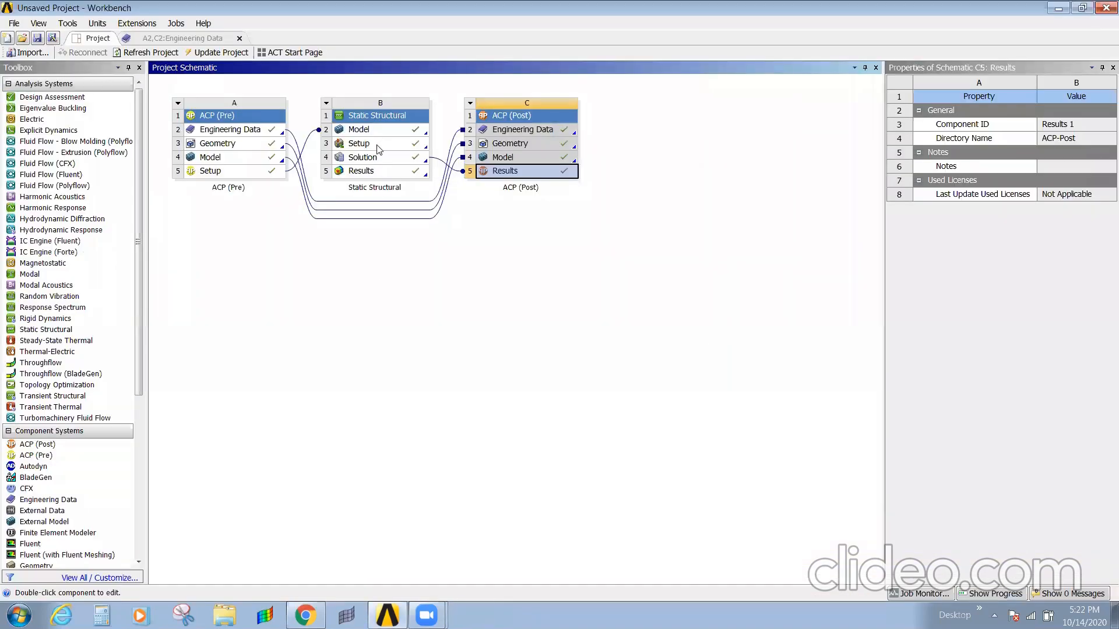
left_click(378, 131)
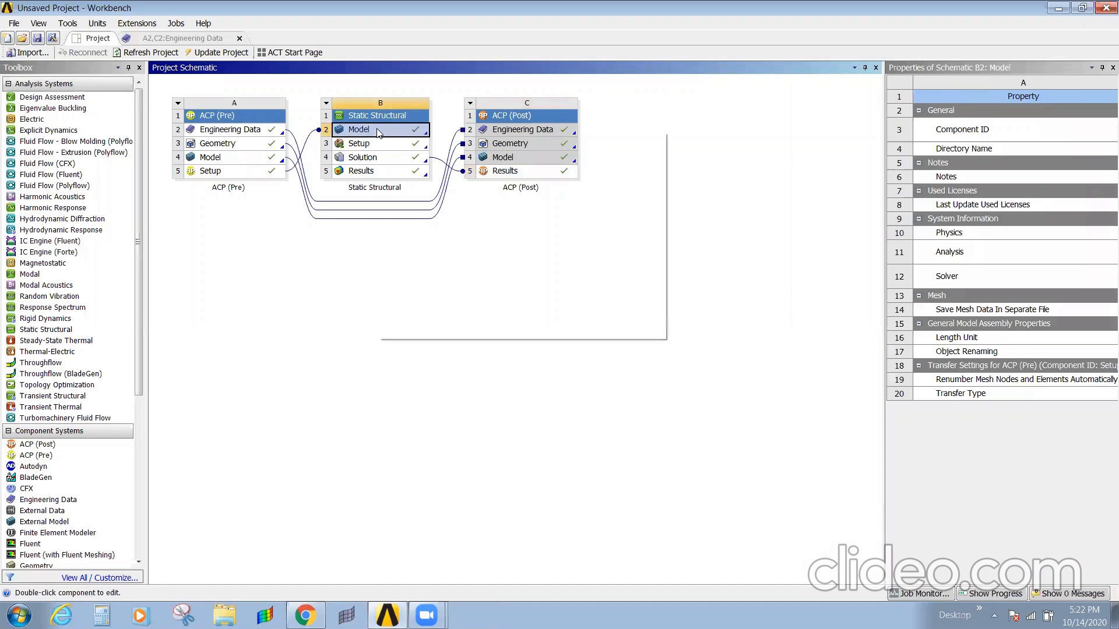
right_click(377, 131)
left_click(397, 136)
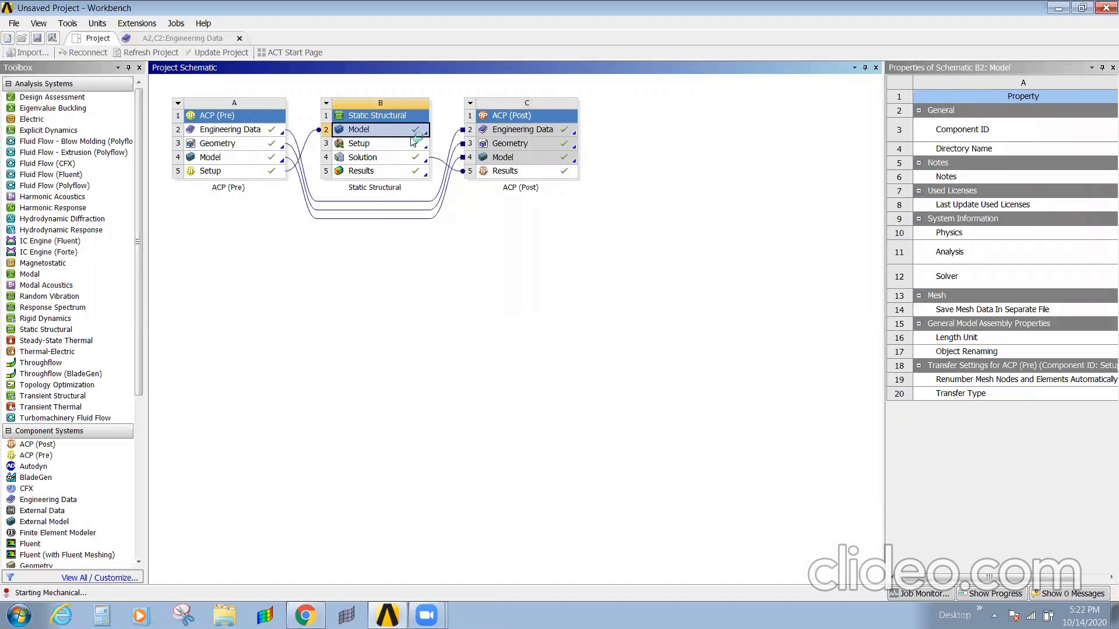
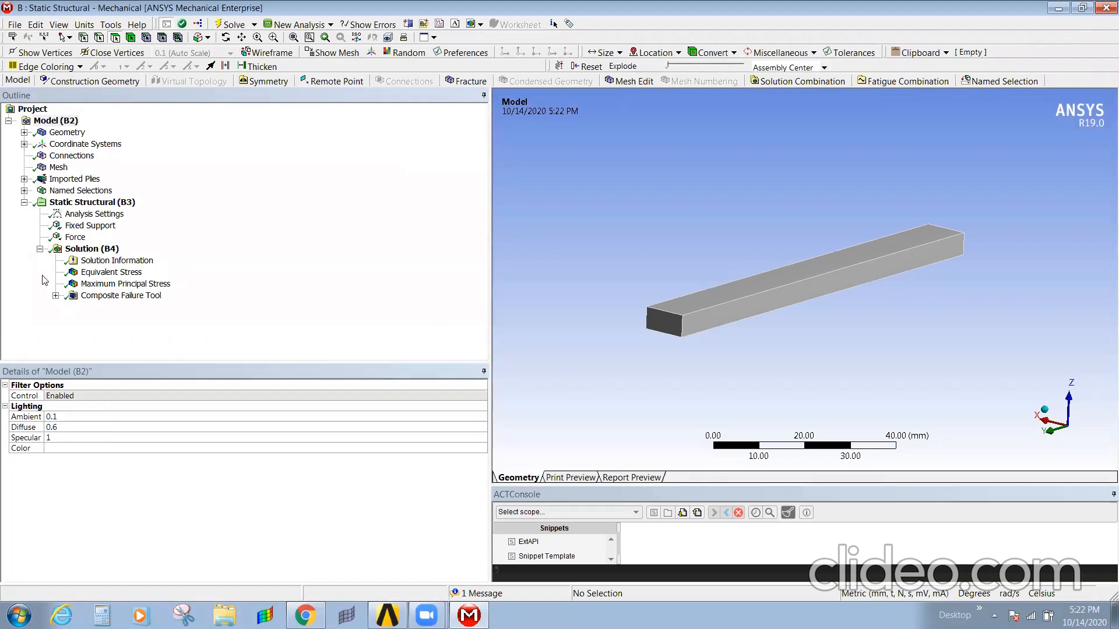
Turn on the Maximum Strain, Hashin and Cuntze reinforced ply criteria for the Composite Failure Tool
left_click(56, 295)
left_click(120, 297)
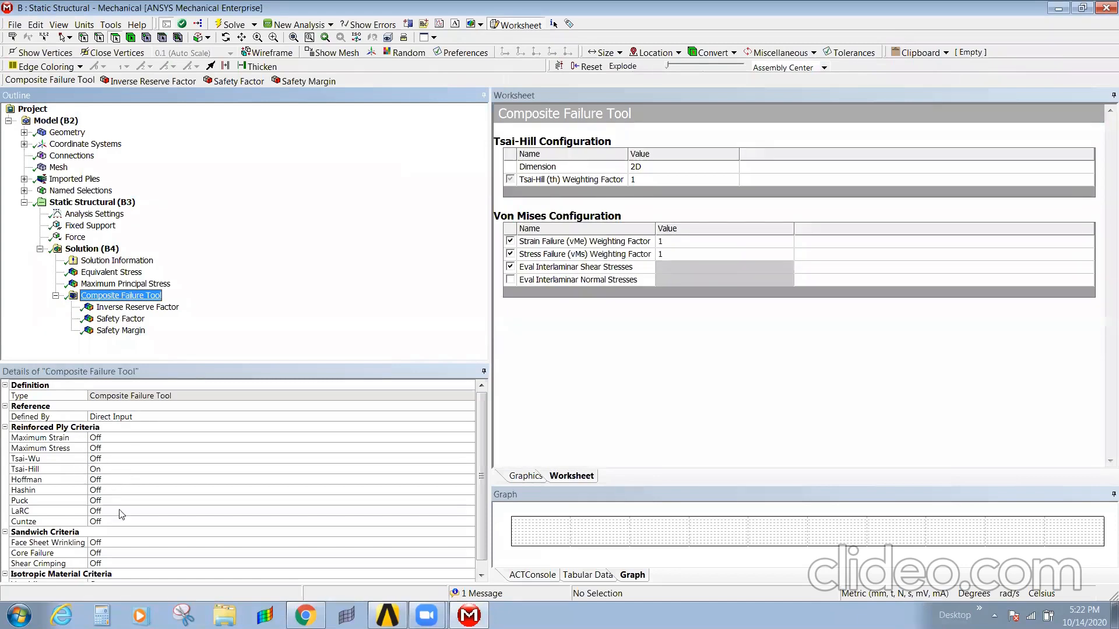
left_click(140, 437)
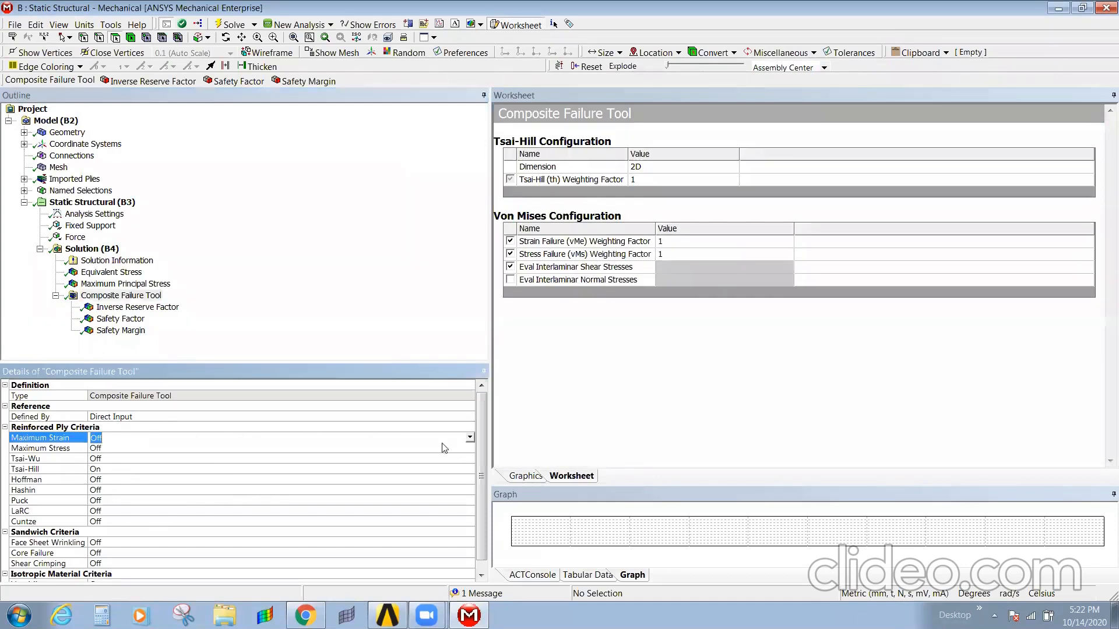
left_click(469, 438)
left_click(356, 448)
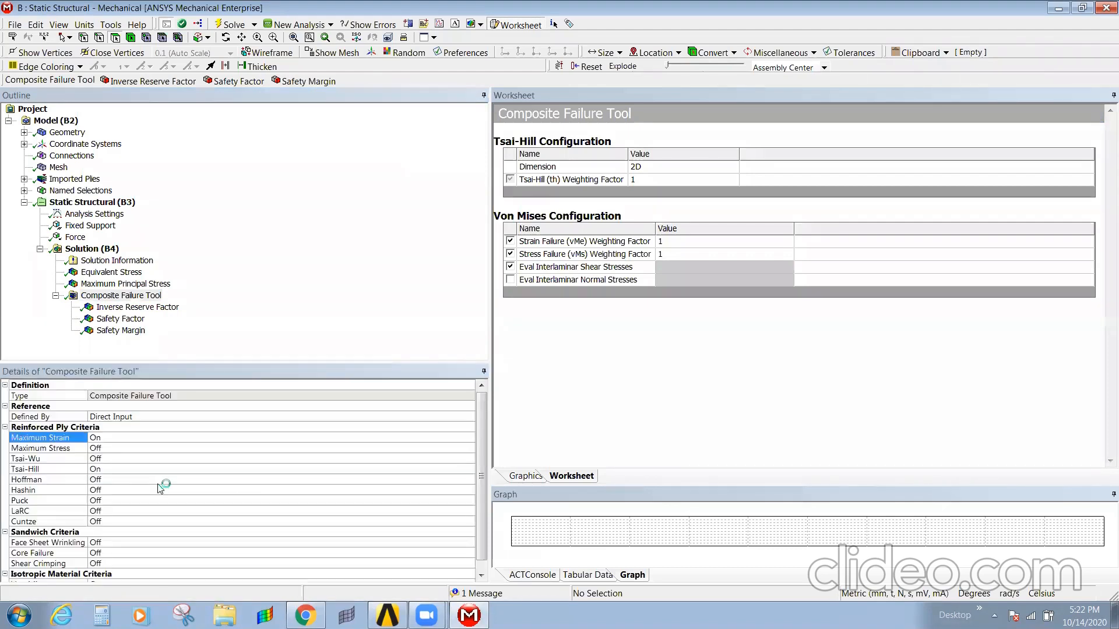
left_click(146, 490)
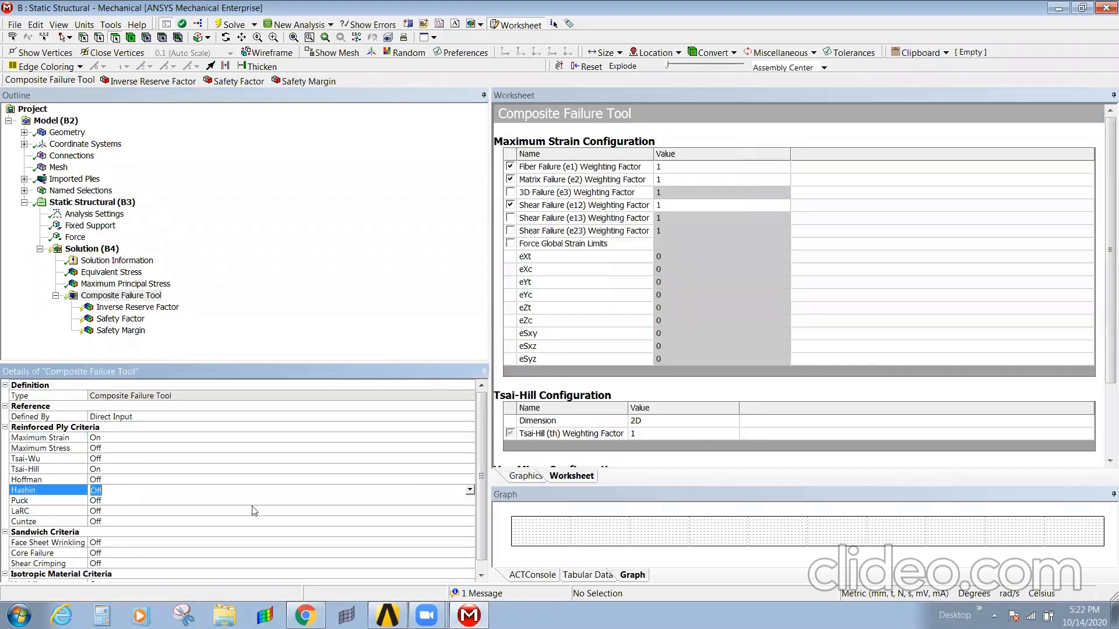
left_click(470, 490)
left_click(370, 512)
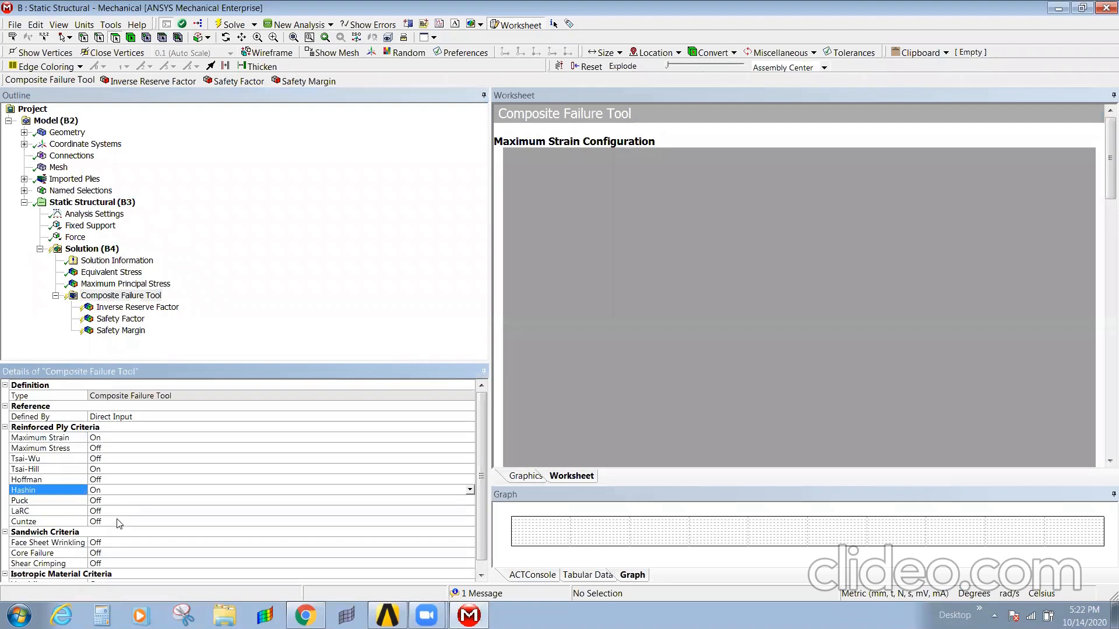
left_click(200, 521)
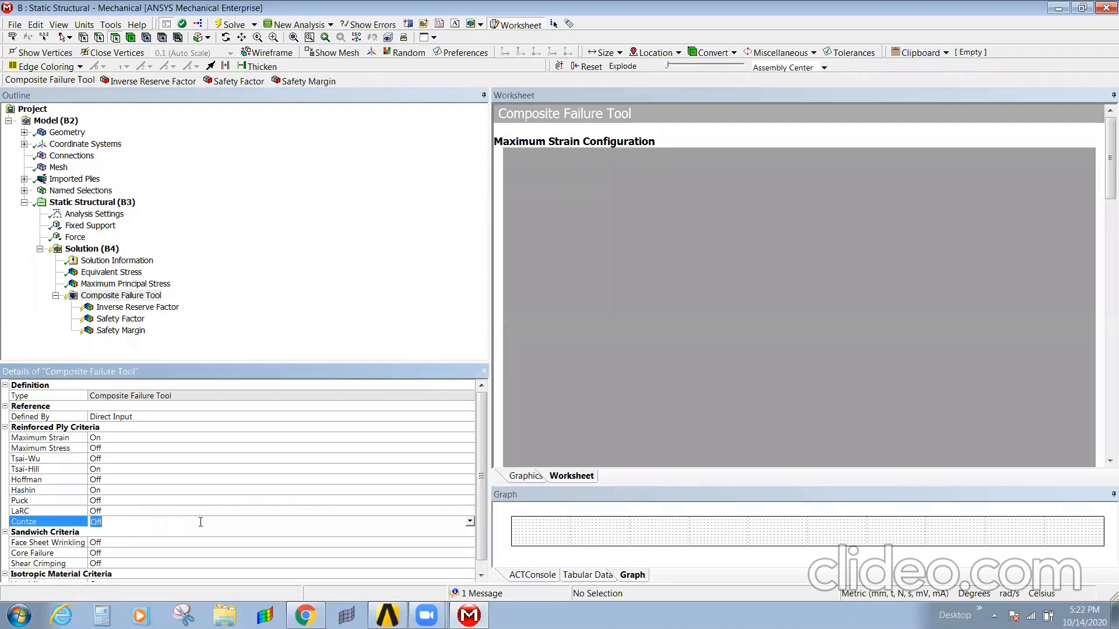
left_click(469, 522)
left_click(318, 546)
Evaluate all results under Solution (B4) with the changed failure criteria
left_click(87, 249)
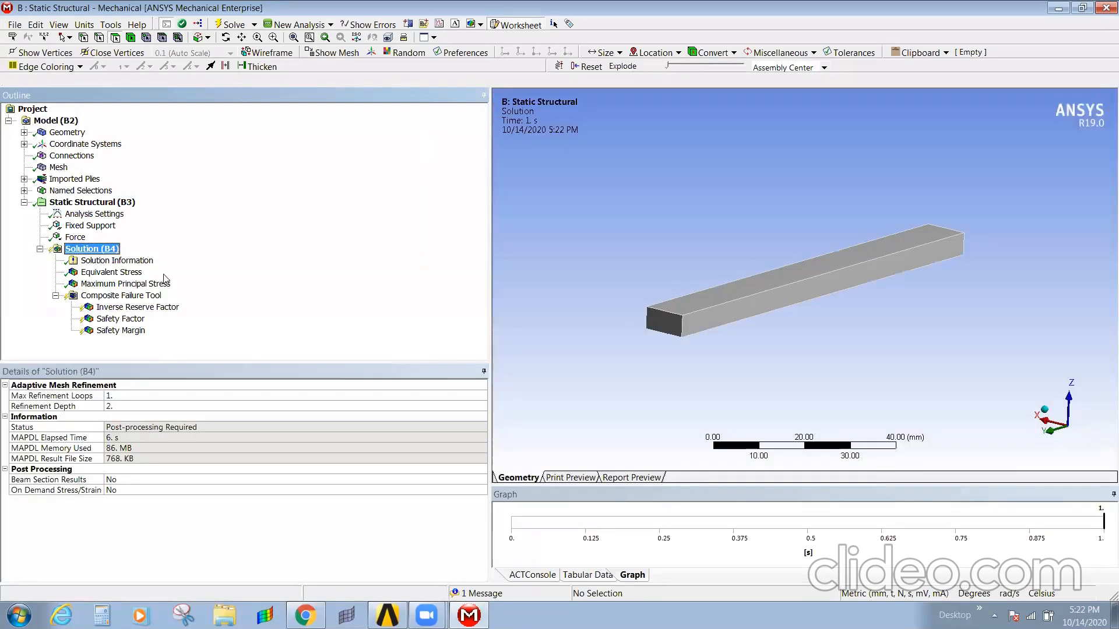
right_click(92, 249)
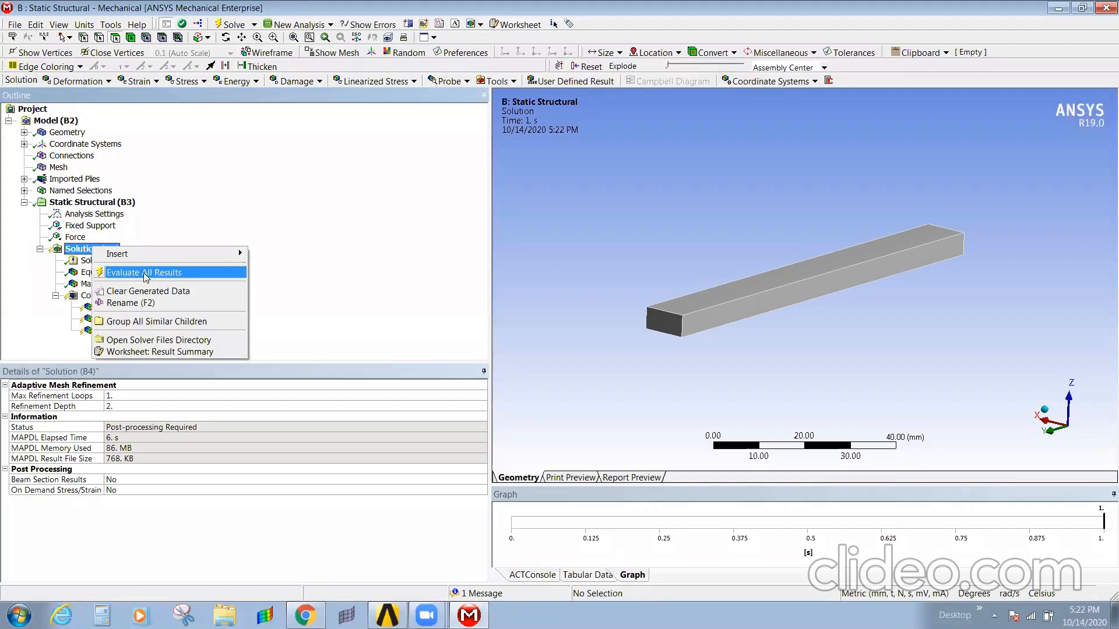
left_click(146, 273)
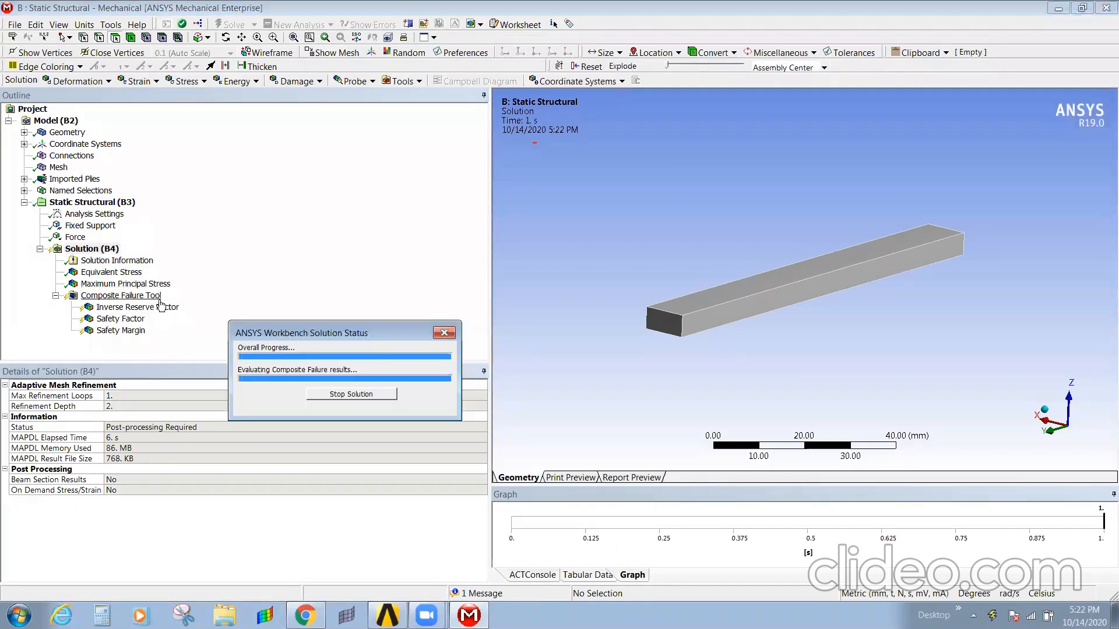
left_click(16, 26)
left_click(31, 40)
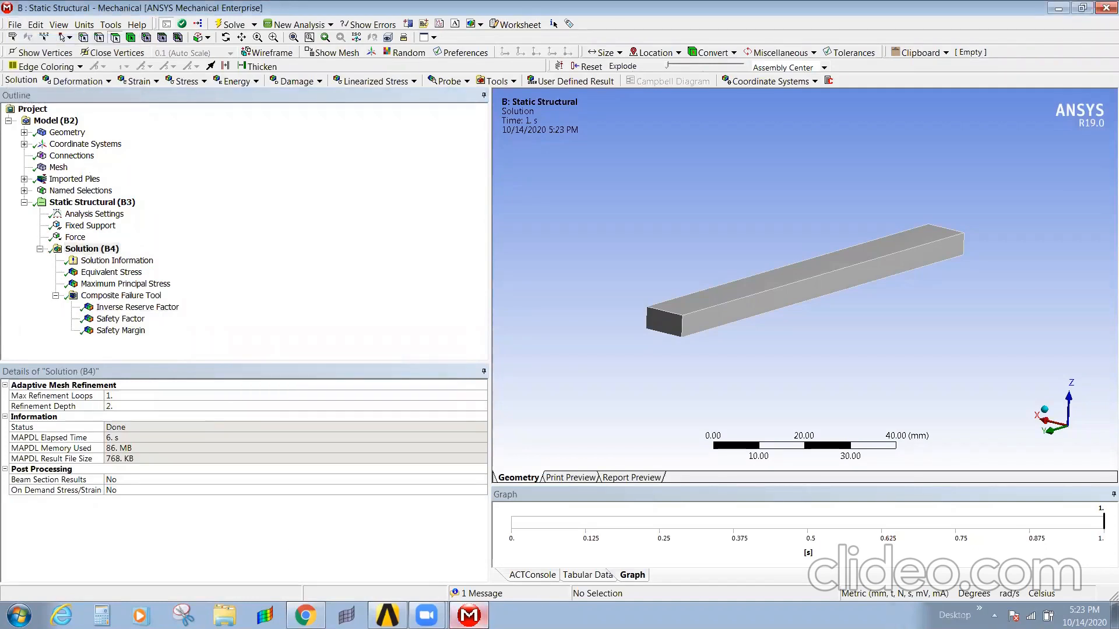
Close Mechanical and open the Results component of the ACP (Post) system for editing
left_click(469, 616)
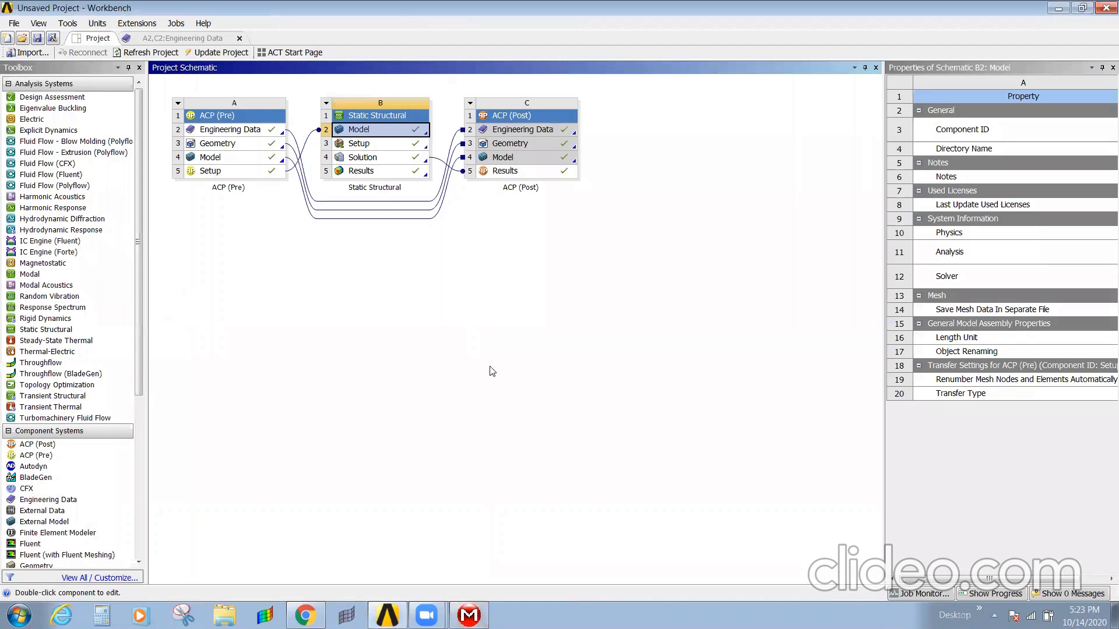
left_click(1105, 5)
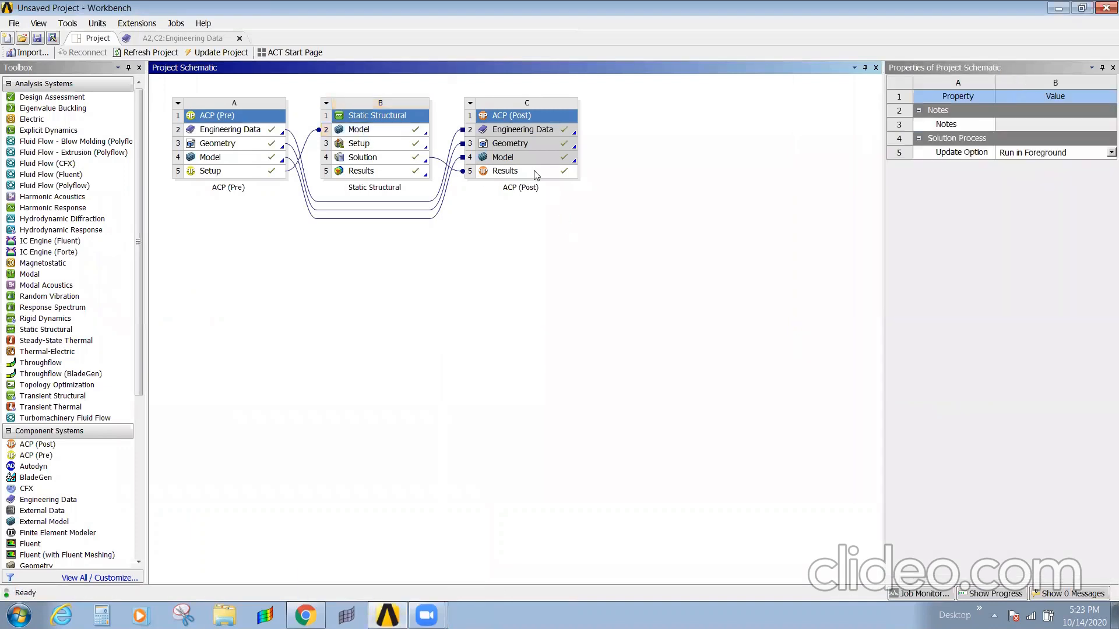
left_click(536, 175)
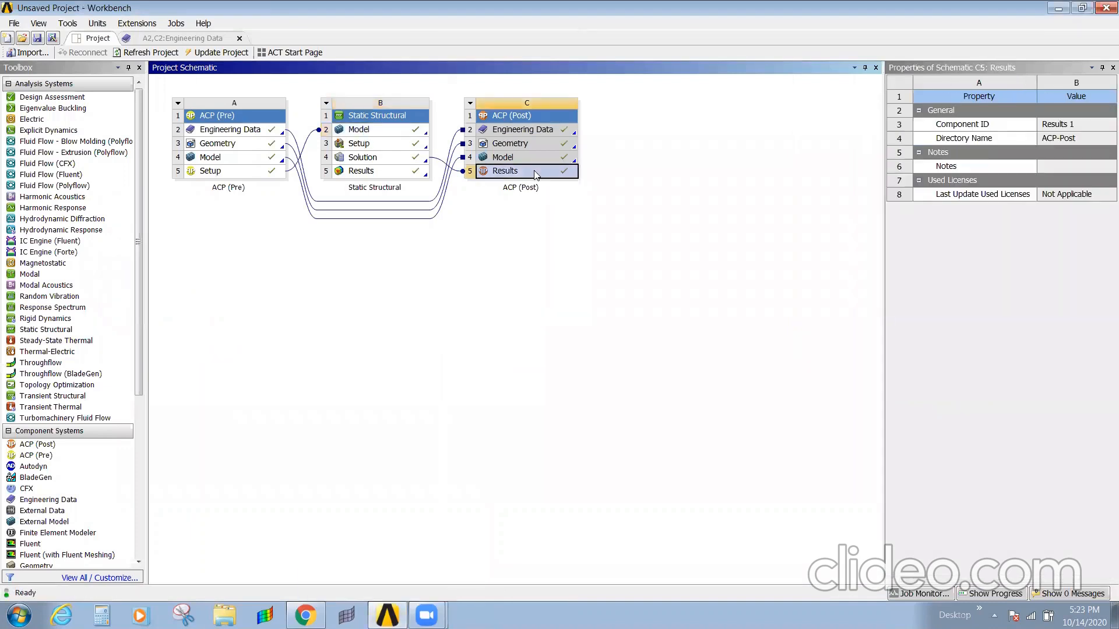
right_click(536, 175)
left_click(554, 176)
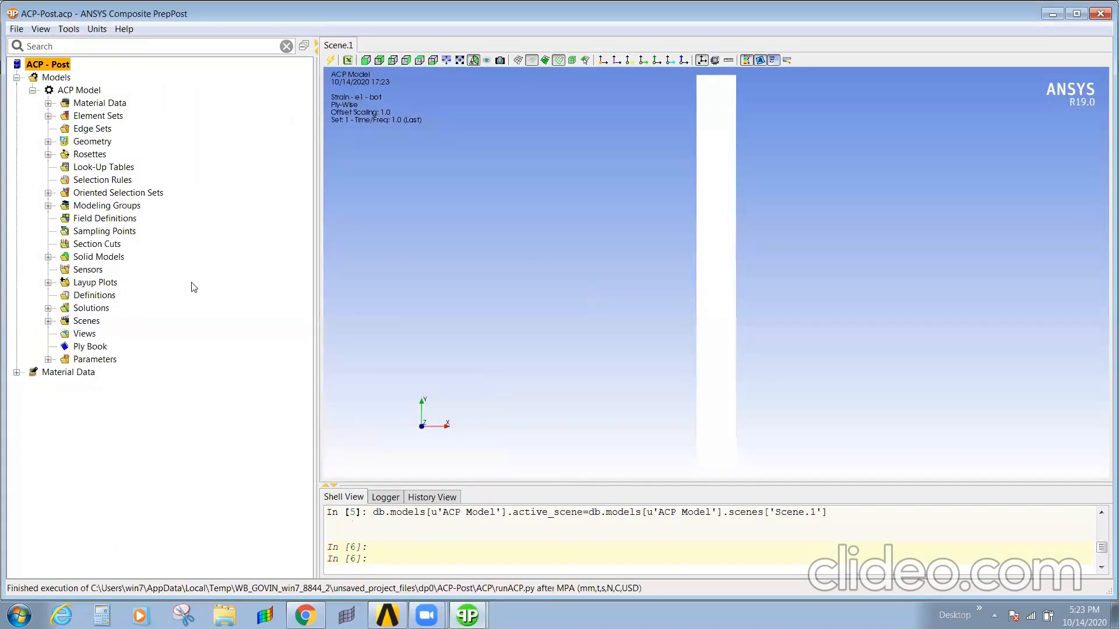
Expand Solution 1 under Solutions and open the properties of the Failure.1 plot
left_click(48, 309)
left_click(101, 321)
right_click(101, 321)
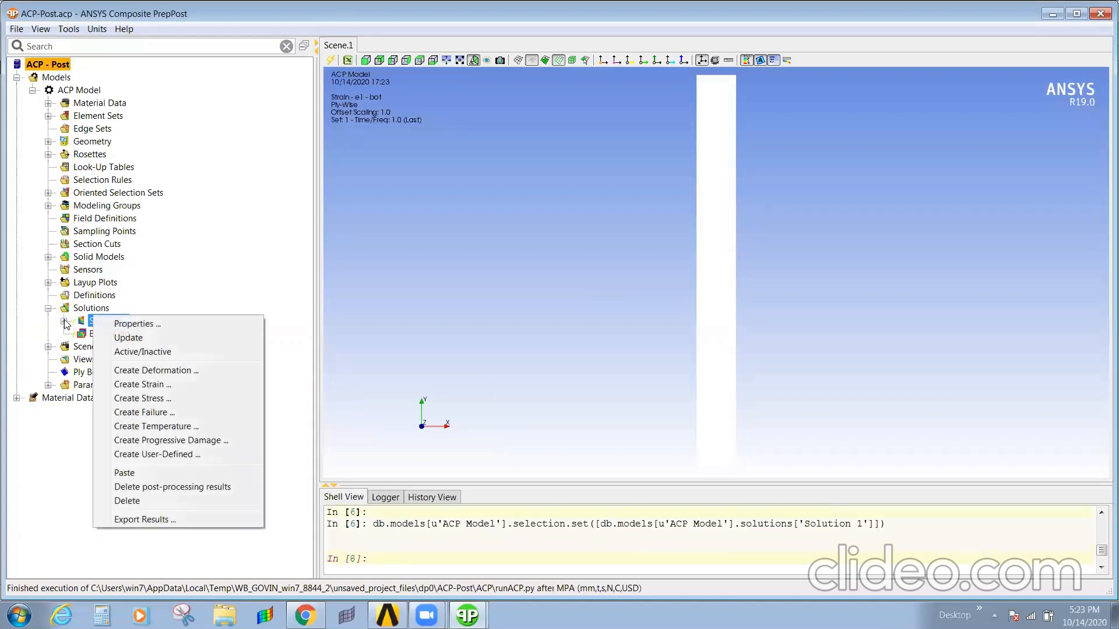
left_click(65, 321)
left_click(118, 359)
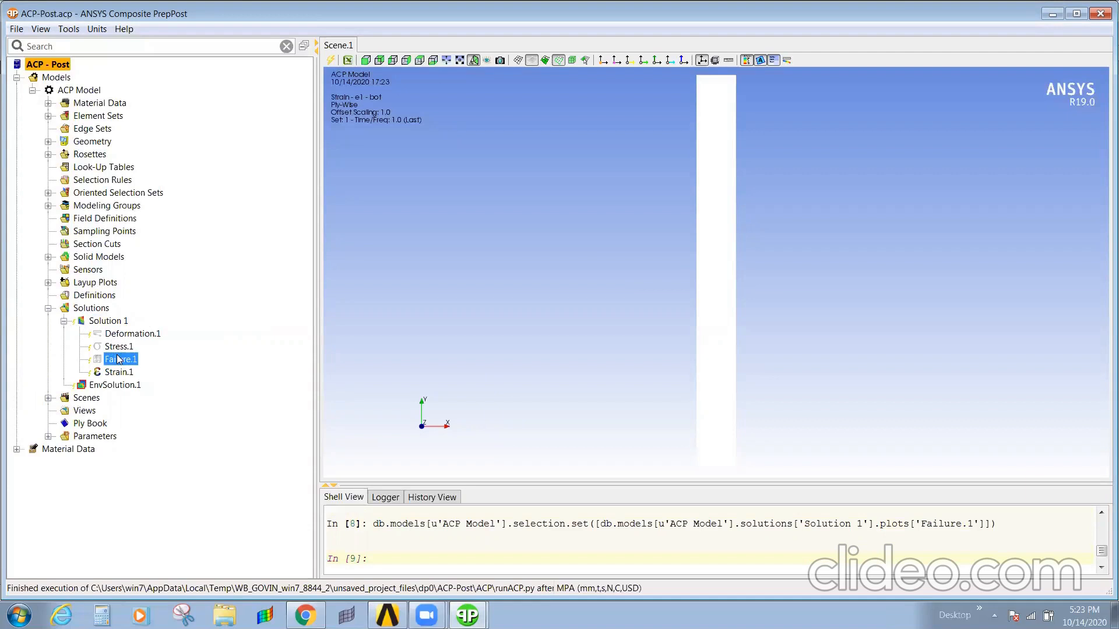
right_click(120, 362)
left_click(151, 364)
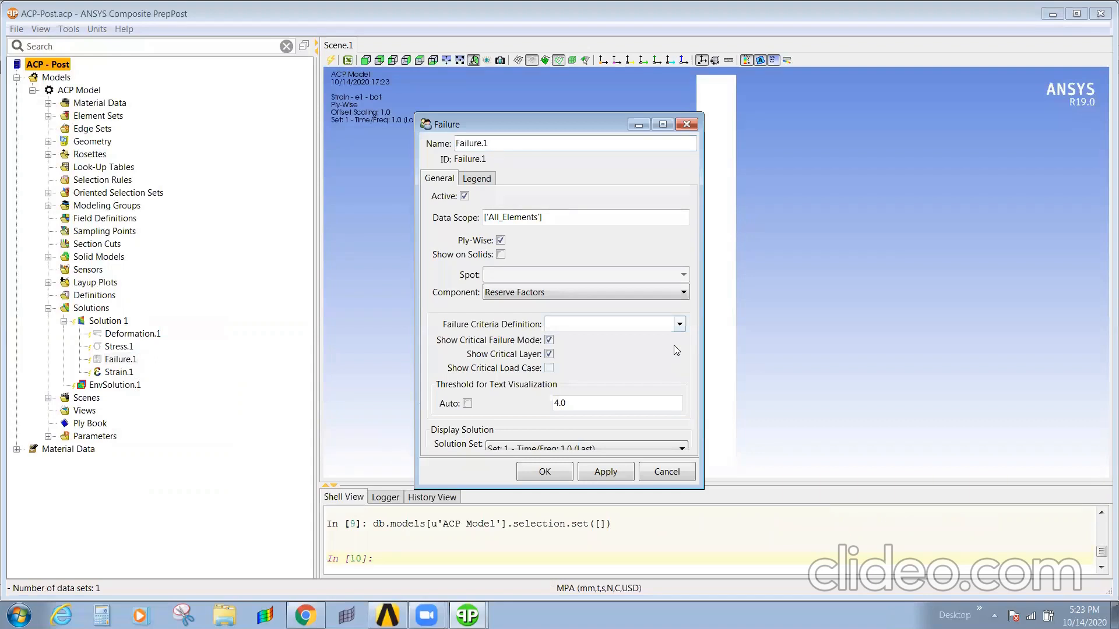
Examine the failure criteria definition, component and solution set options of Failure.1, cancel its properties and close ACP-Post
left_click(680, 327)
left_click(650, 288)
left_click(651, 290)
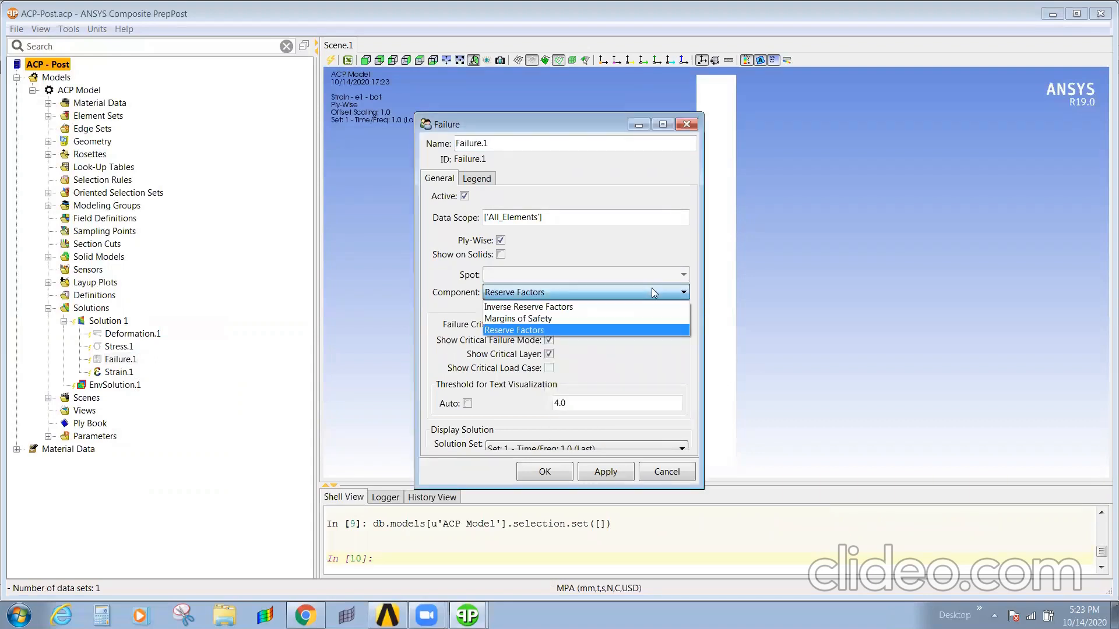
left_click(626, 441)
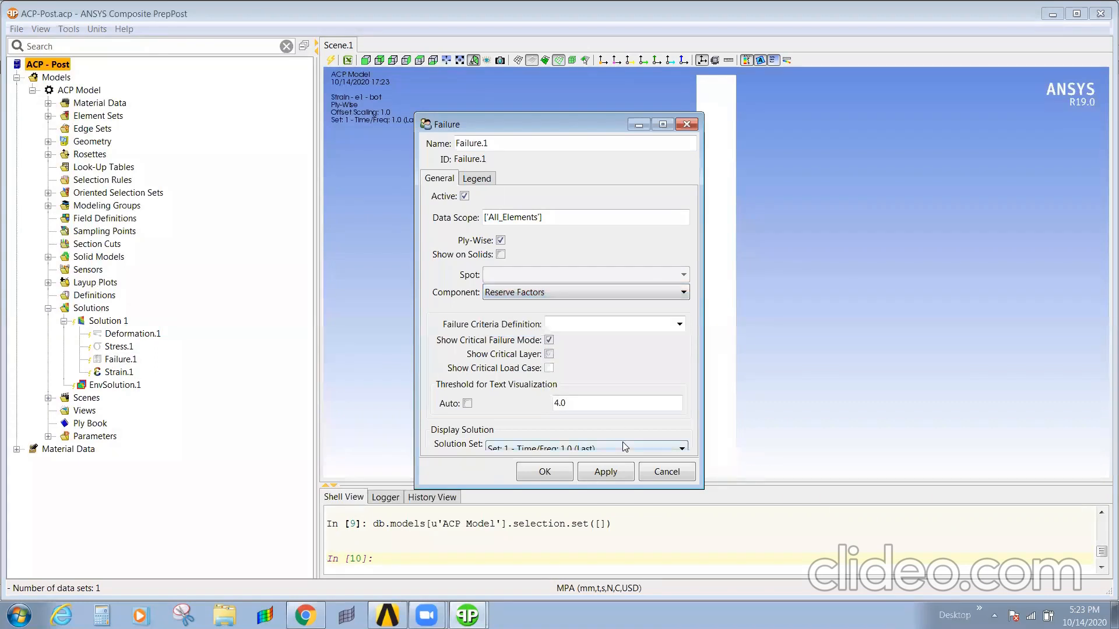
left_click(622, 441)
left_click(622, 442)
left_click(500, 241)
left_click(666, 477)
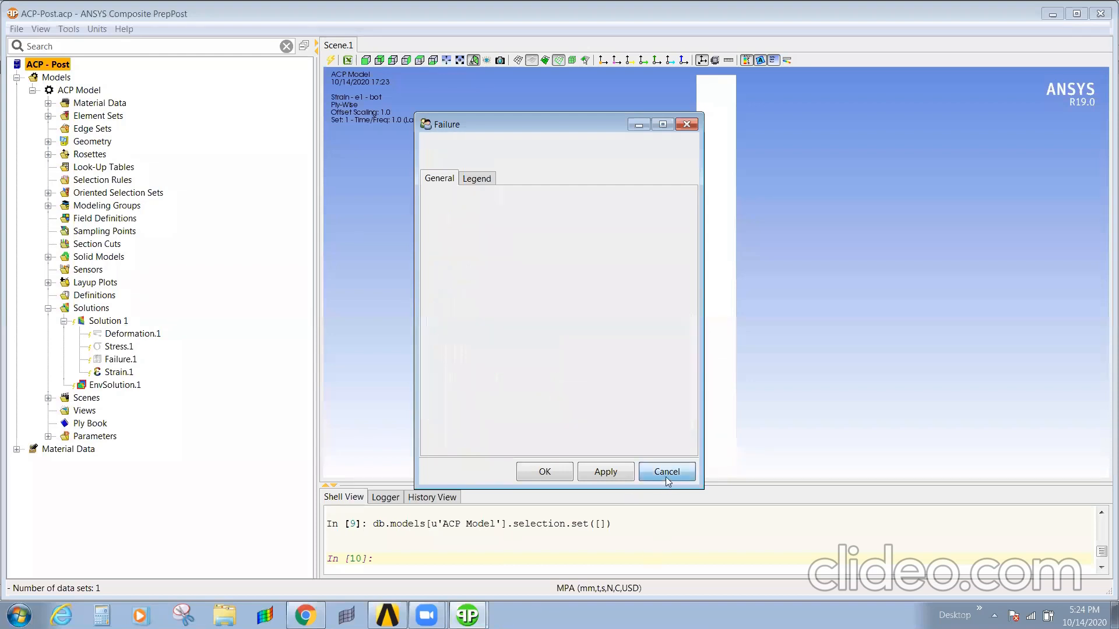
left_click(1100, 14)
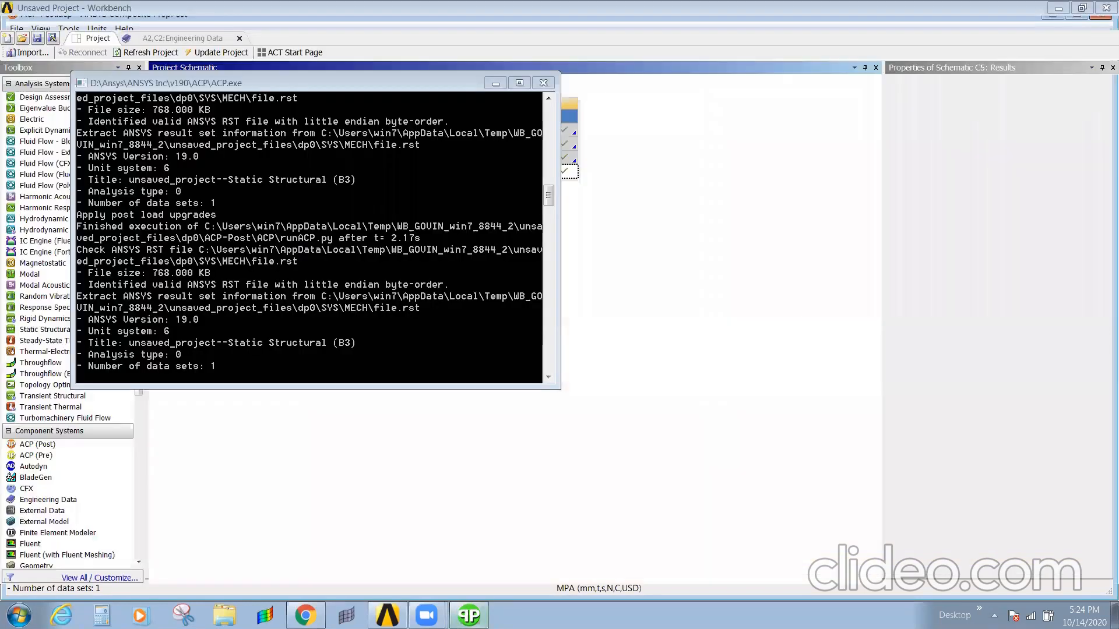
left_click(388, 291)
double_click(246, 171)
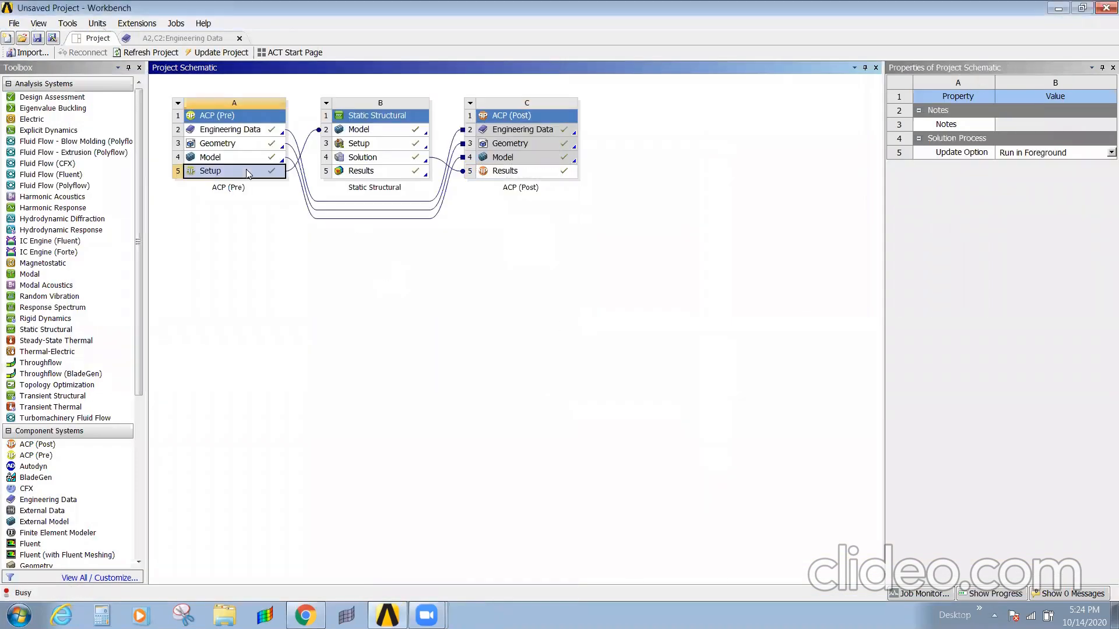
right_click(247, 170)
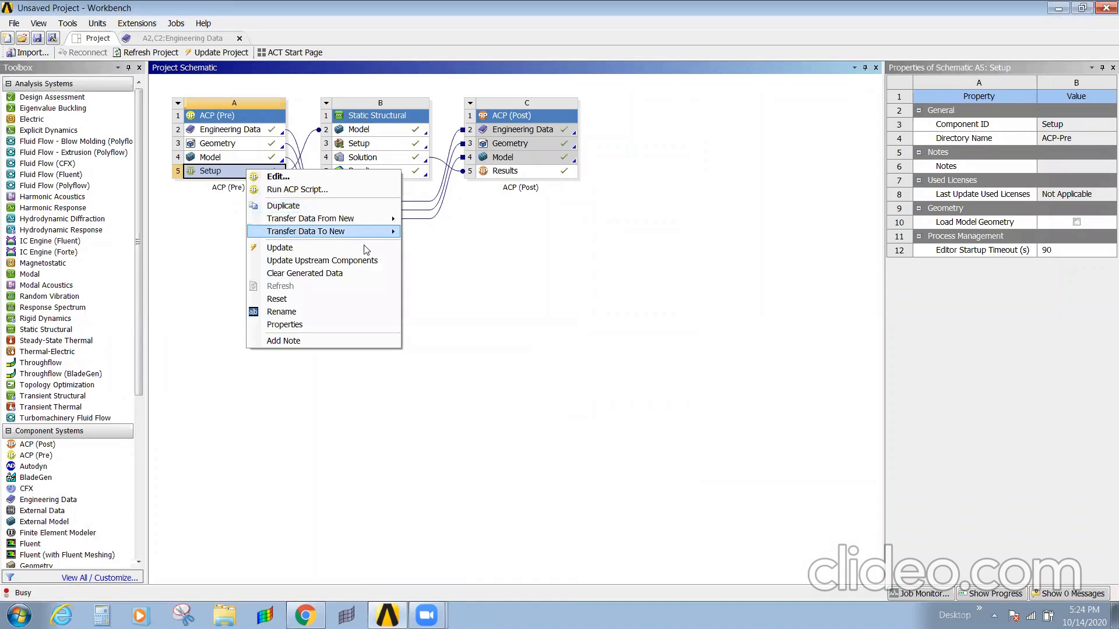
left_click(539, 325)
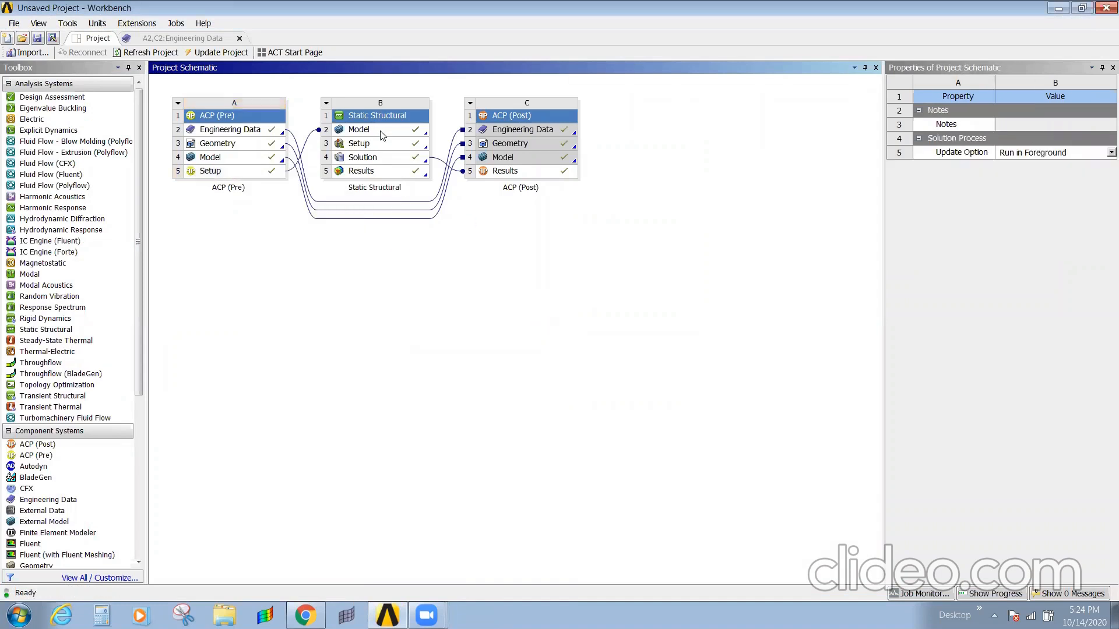
left_click_drag(382, 135, 333, 171)
left_click(488, 269)
left_click(400, 173)
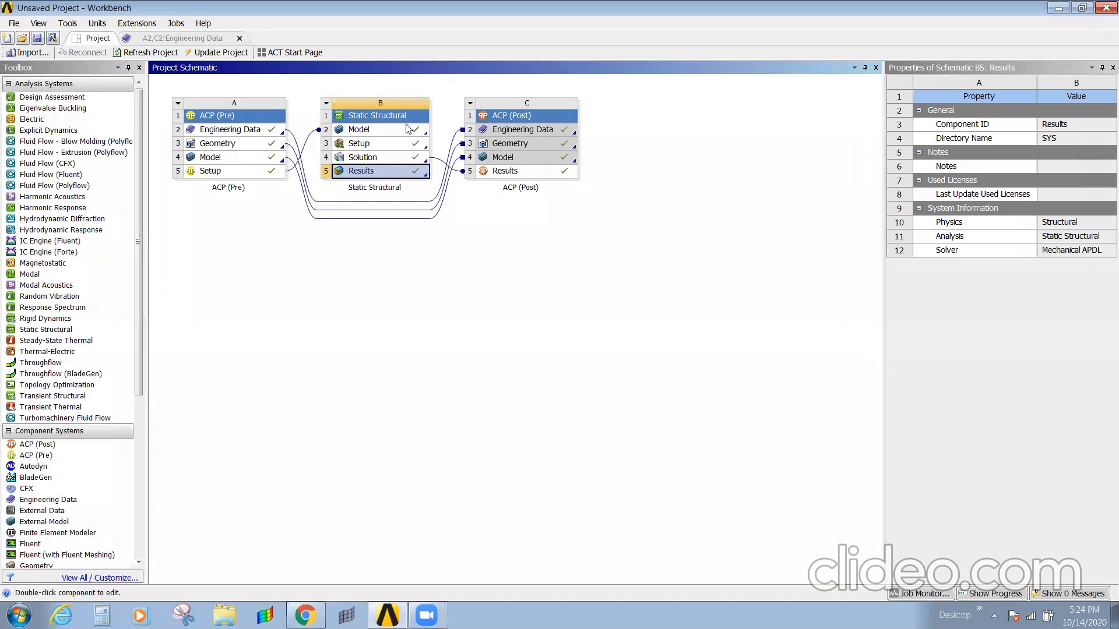
left_click(473, 275)
double_click(505, 172)
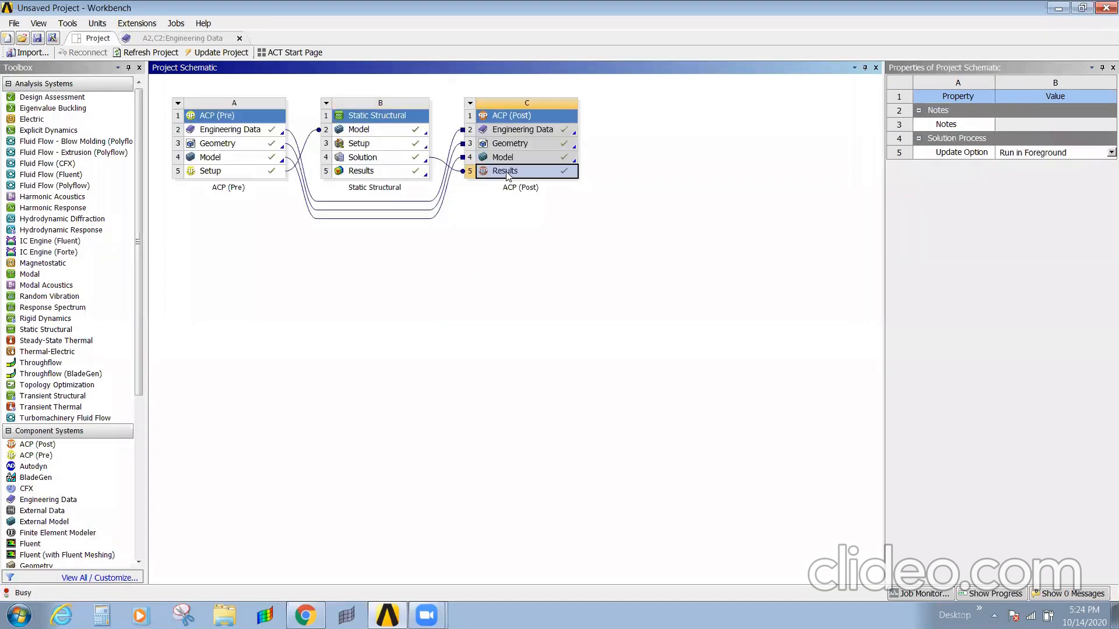
left_click(373, 129)
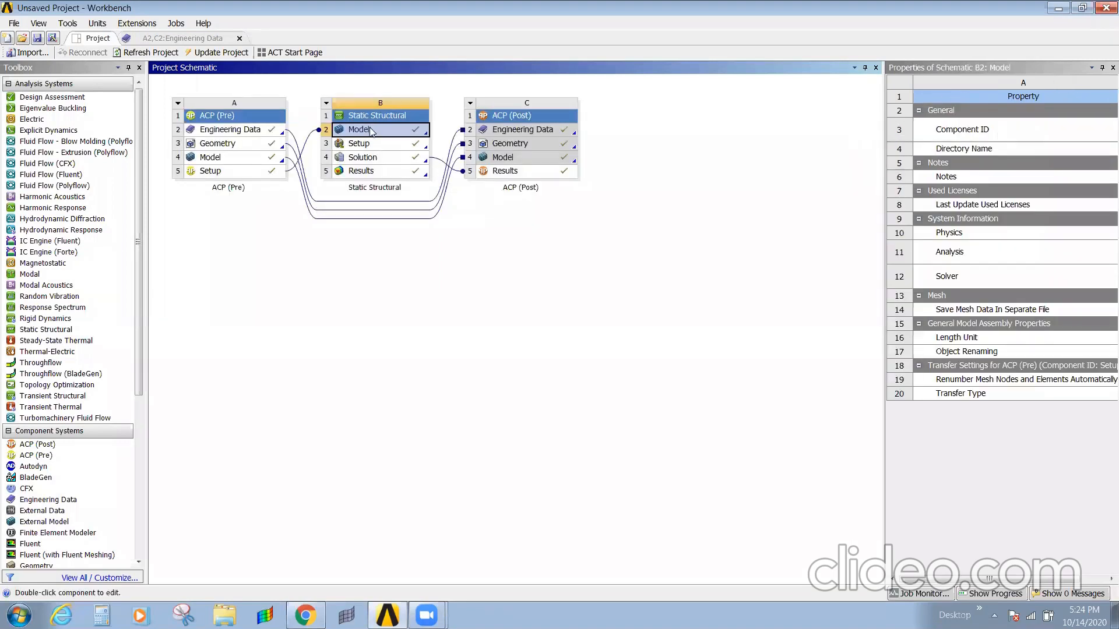
left_click(246, 195)
left_click(230, 171)
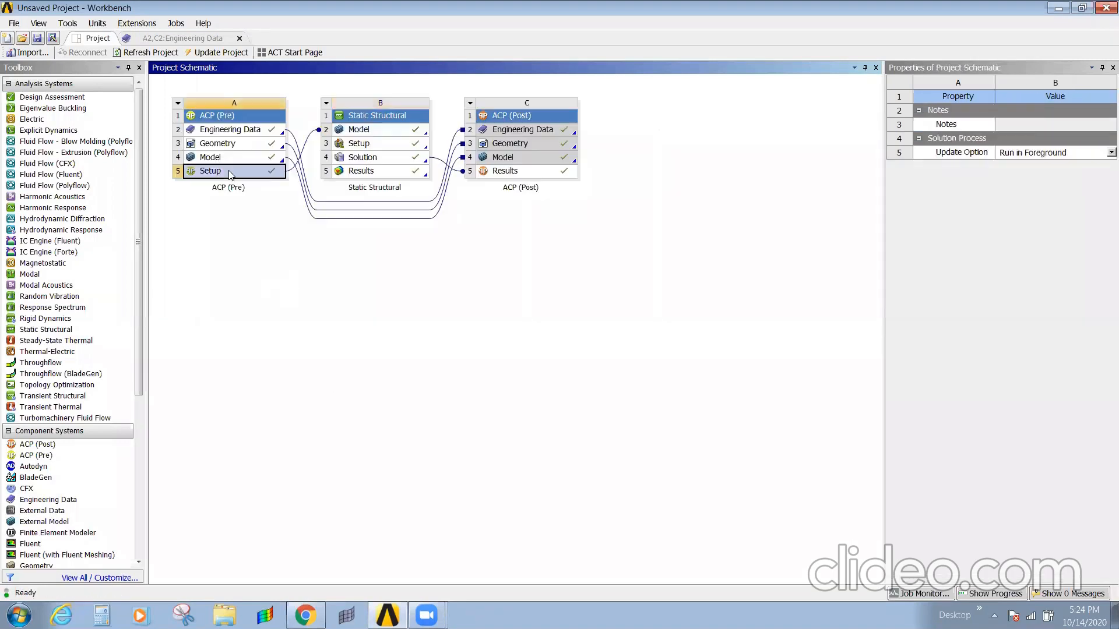
Open the ACP (Pre) setup and examine SolidModel.1's extrusion guides, snap-to geometries, cut-off geometries and analysis plies
right_click(228, 170)
left_click(256, 181)
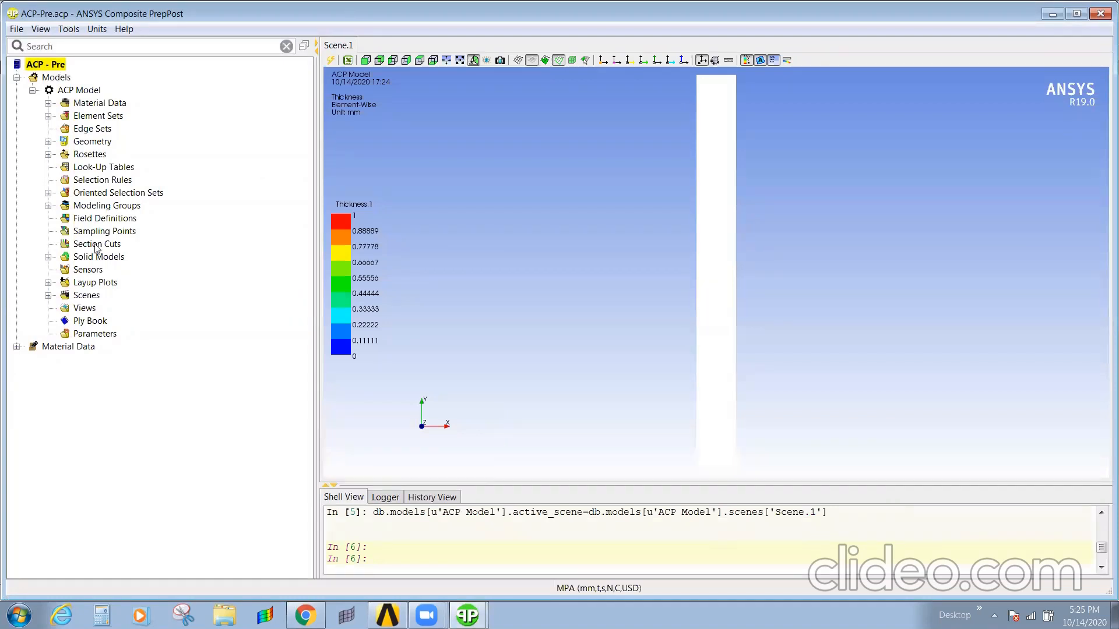
left_click(55, 258)
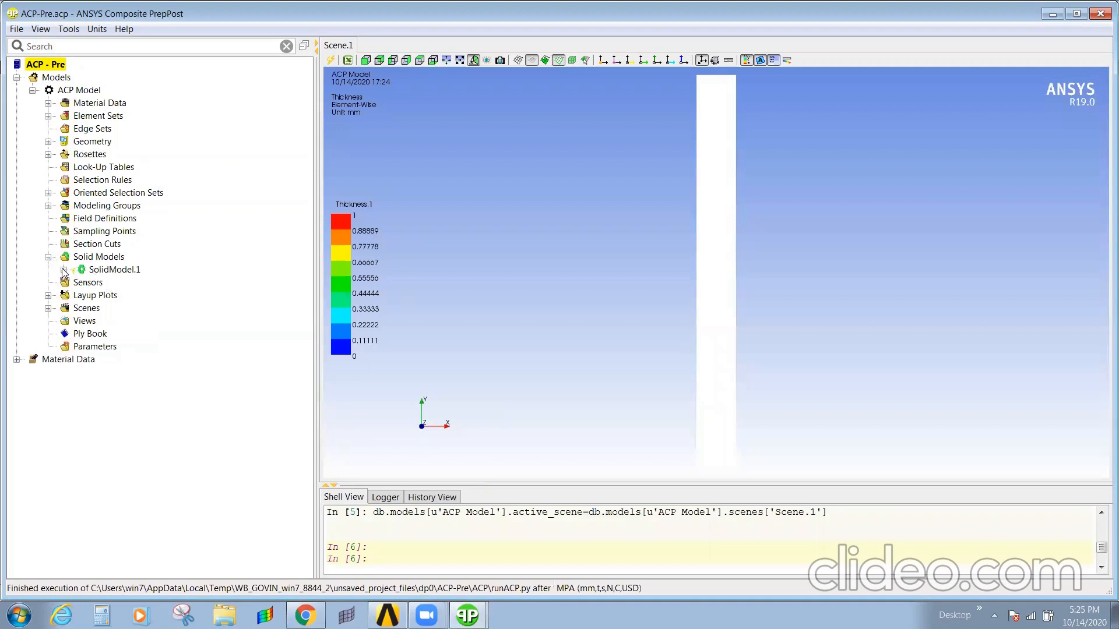
left_click(64, 270)
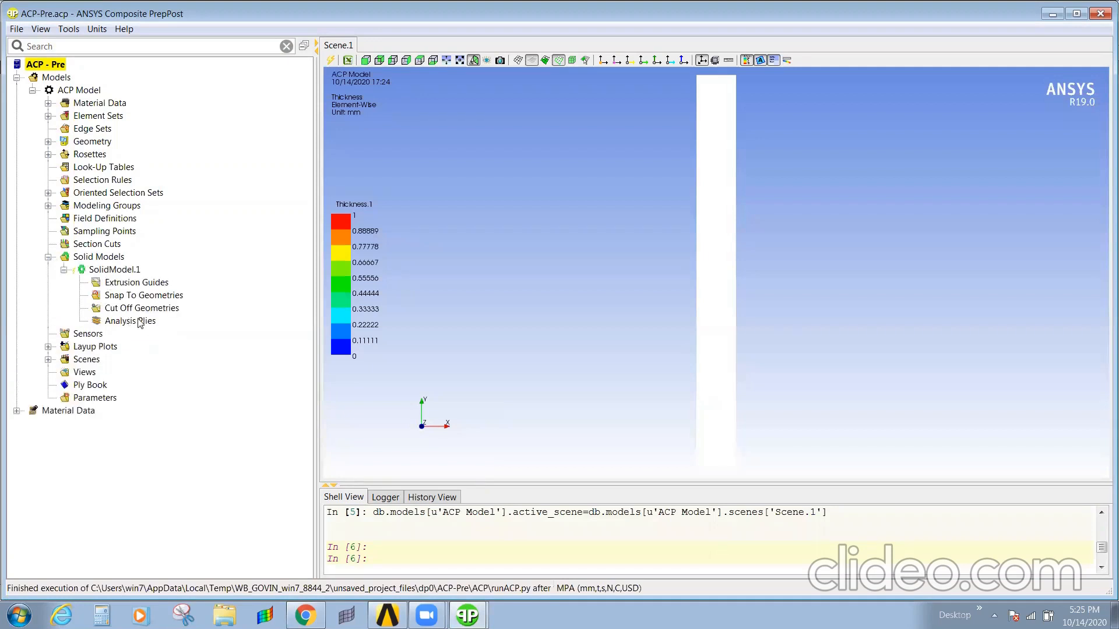
left_click(121, 285)
left_click(133, 298)
left_click(135, 309)
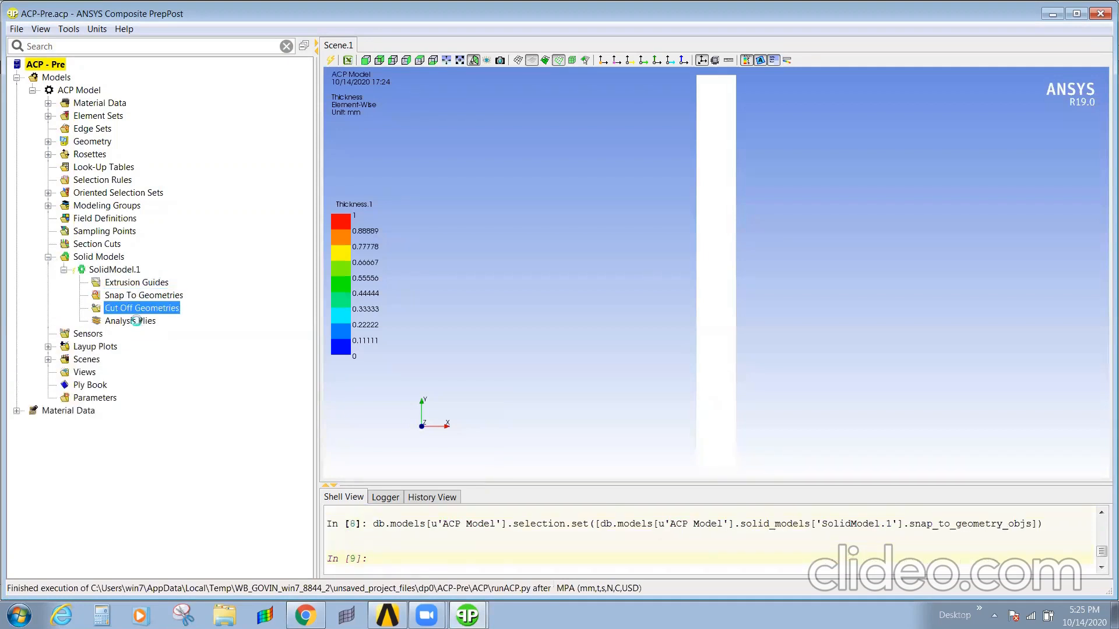
left_click(138, 321)
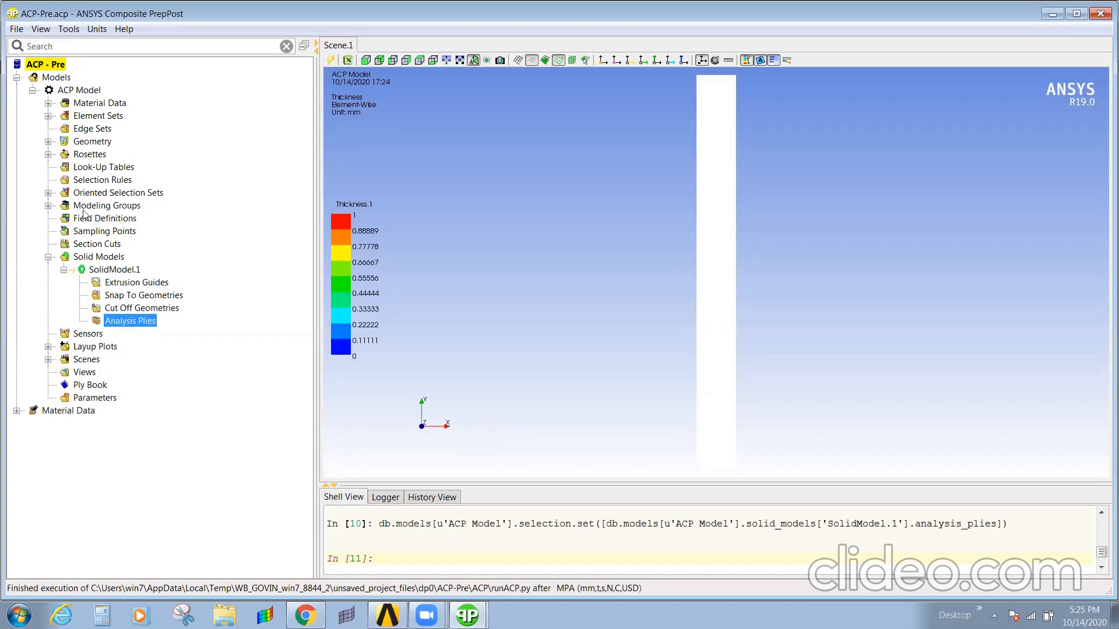
Examine ModelingPly.1, the layup plots, element sets, edge sets and geometry in the ACP model, and close ACP-Pre
left_click(49, 206)
left_click(65, 219)
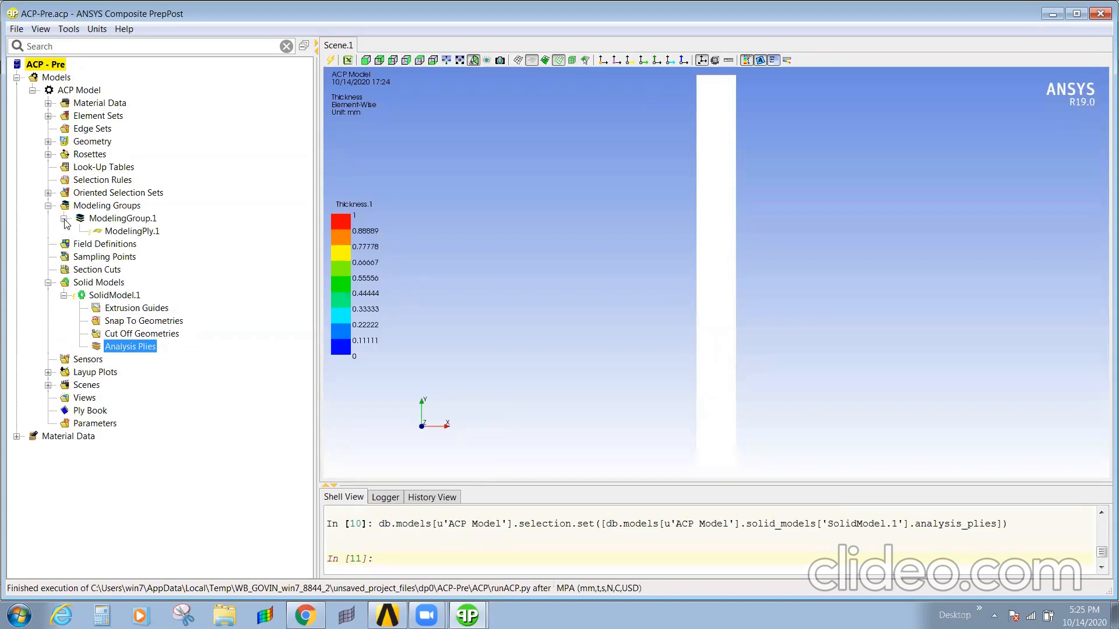
left_click(116, 232)
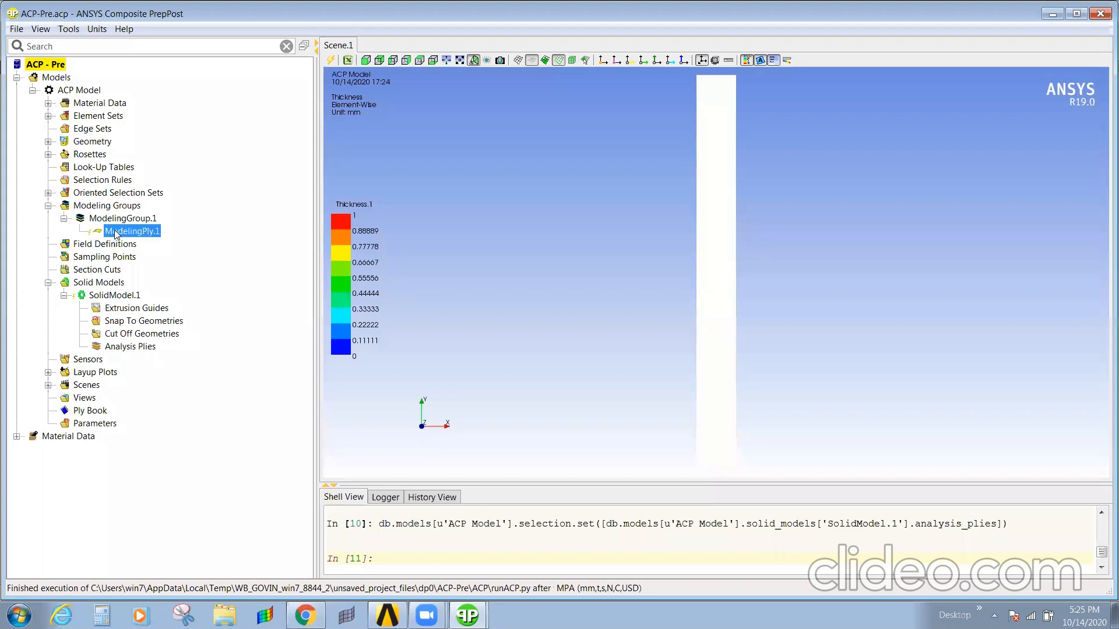
left_click(94, 373)
left_click(49, 372)
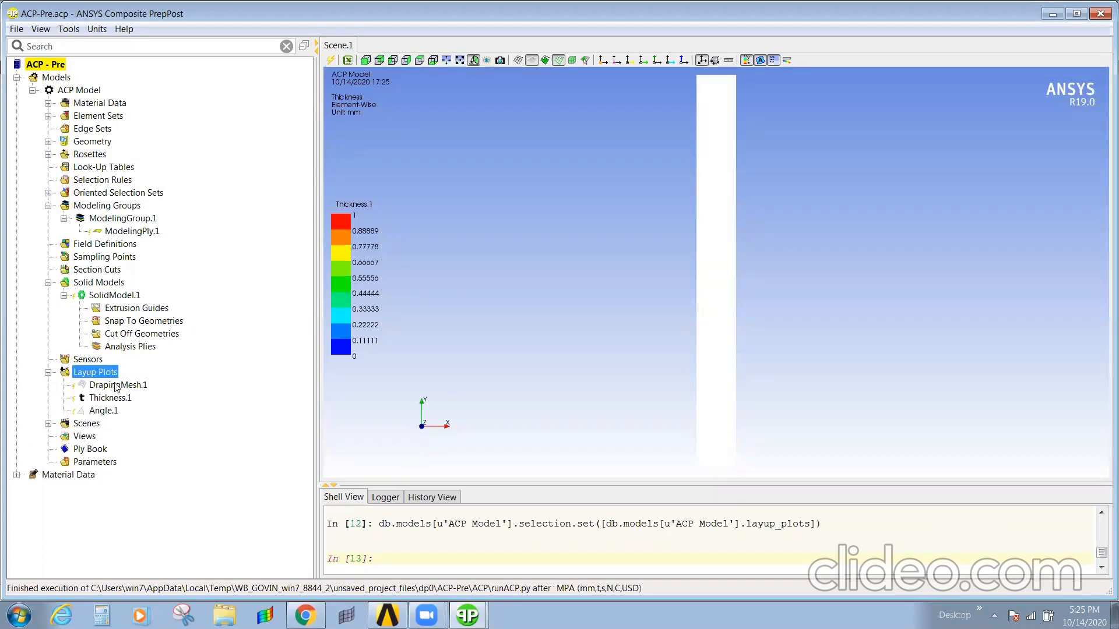
left_click(95, 119)
left_click(93, 132)
left_click(93, 143)
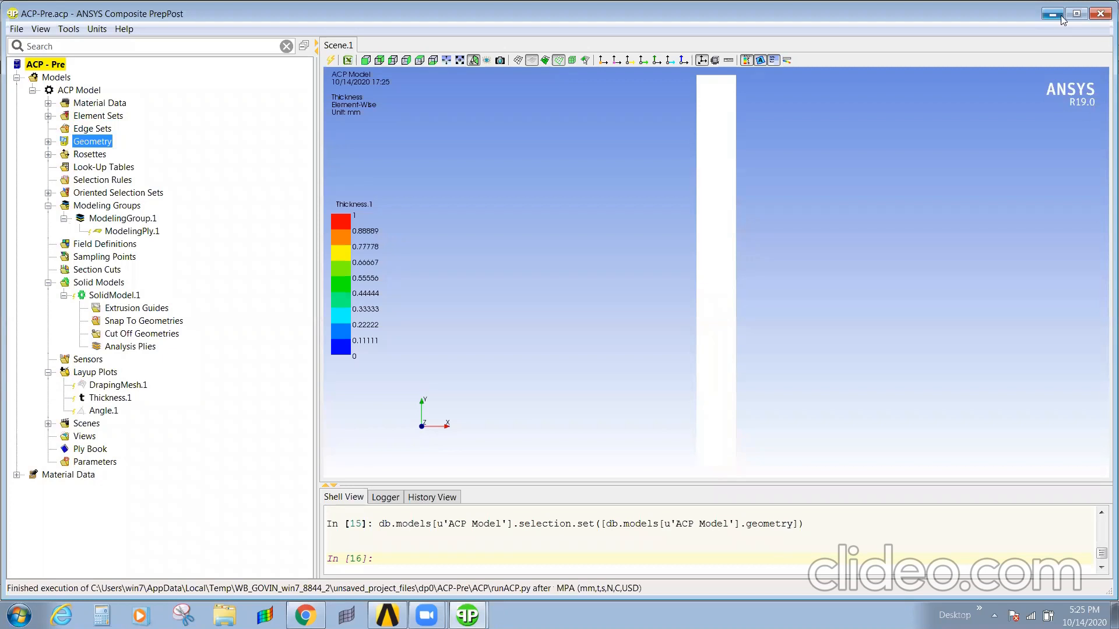
left_click(1100, 13)
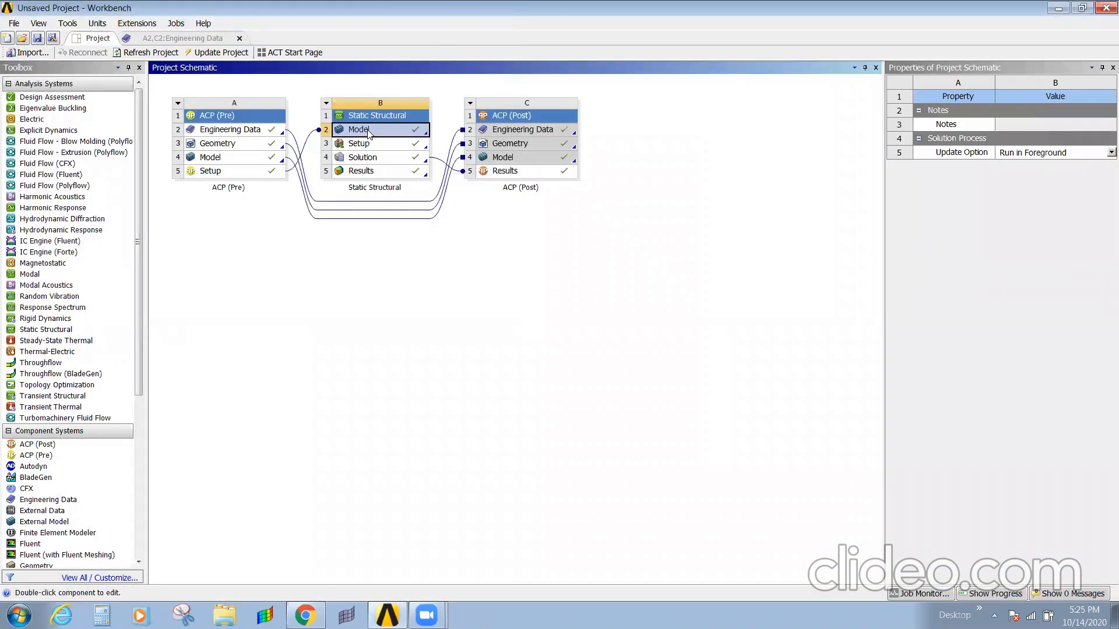
Open the Static Structural model for editing and show the settings of the Composite Failure Tool
right_click(368, 133)
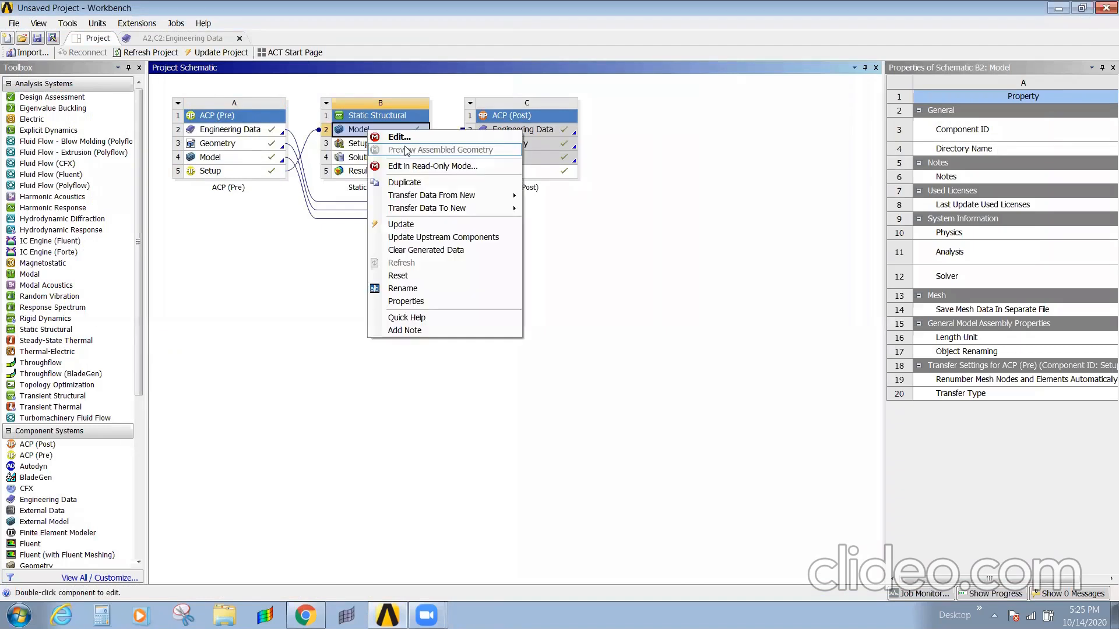
left_click(400, 138)
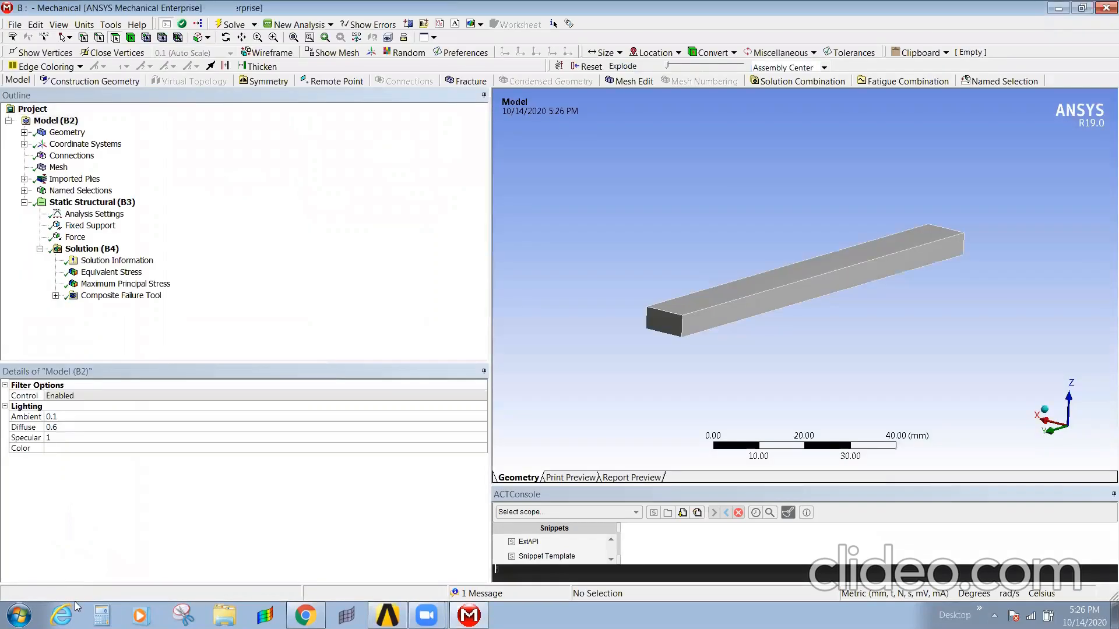
left_click(55, 295)
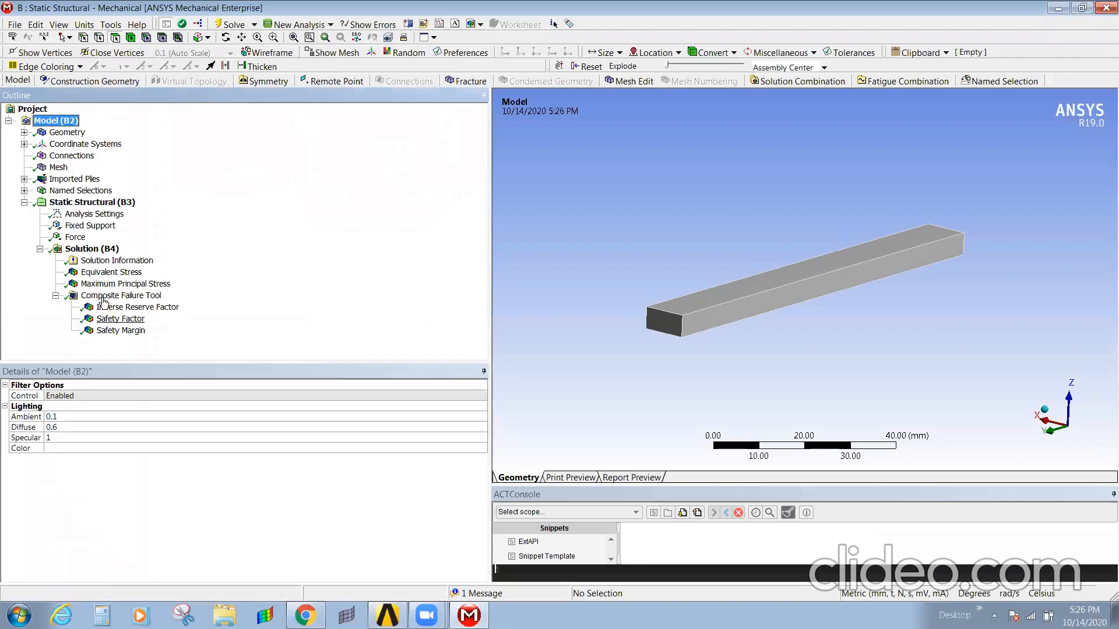
left_click(103, 297)
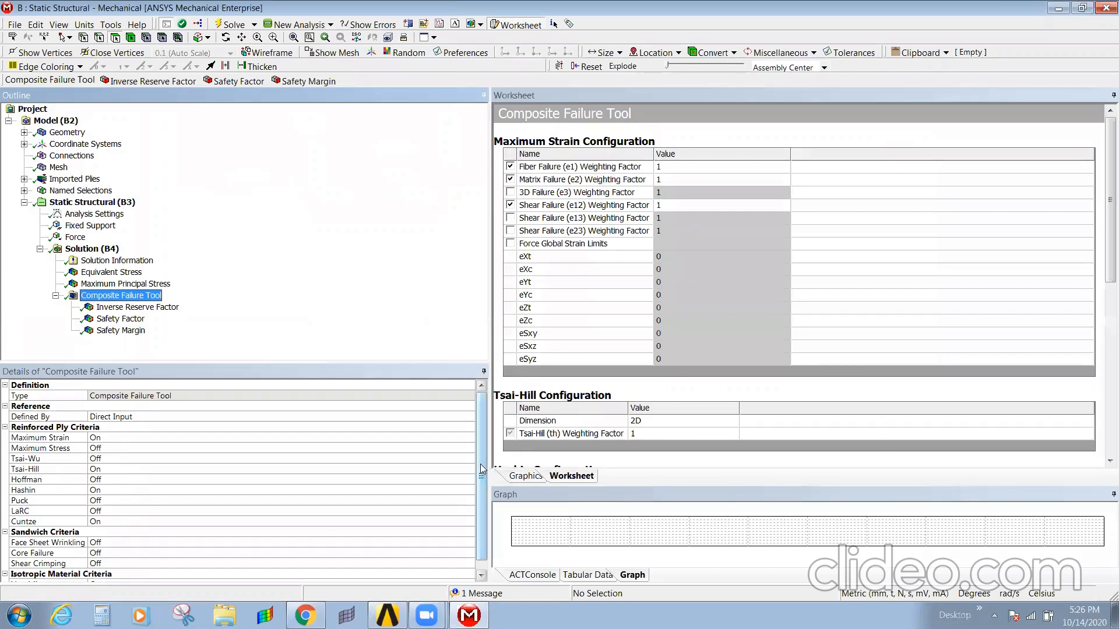
Turn on the Core Failure sandwich criterion of the Composite Failure Tool and choose the Face Sheet Wrinkling setting
left_click(481, 575)
left_click(470, 542)
left_click(469, 542)
left_click(274, 551)
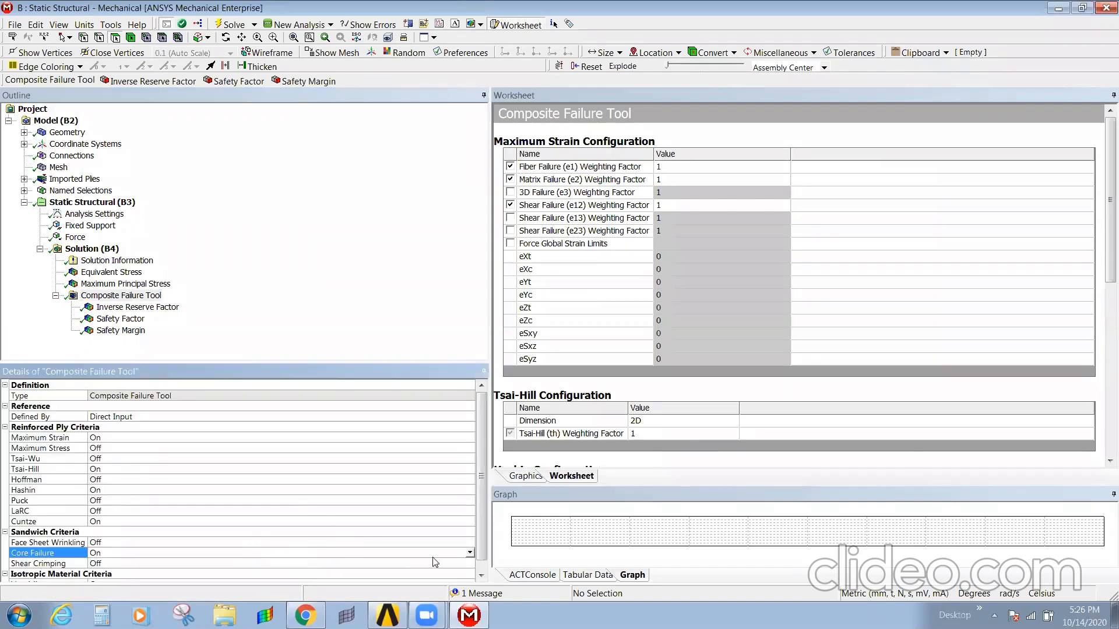
left_click(463, 543)
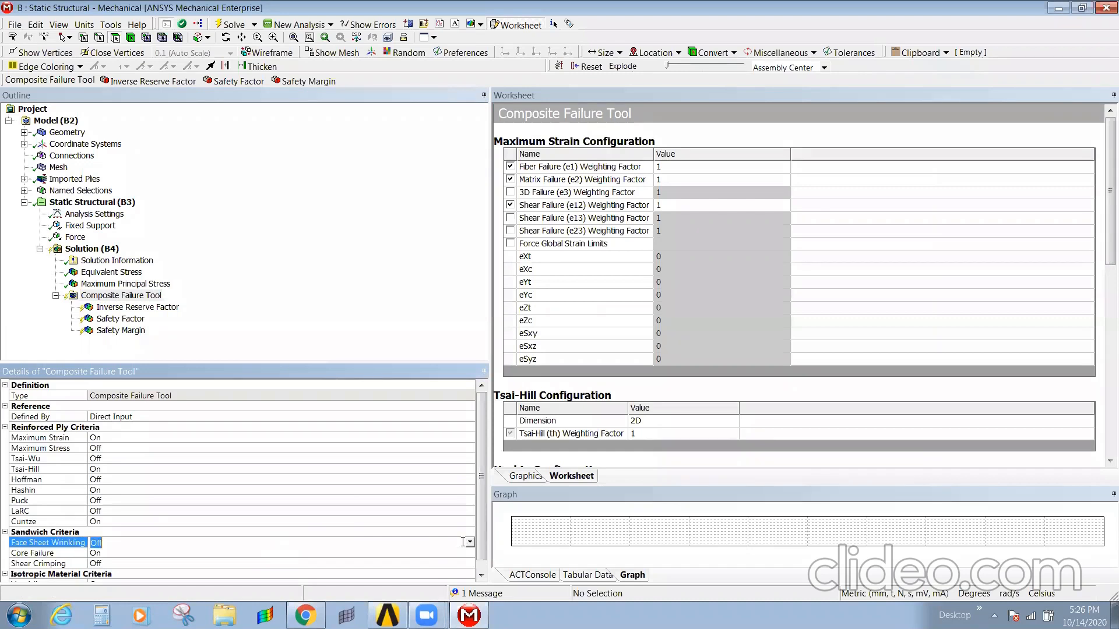
left_click(471, 544)
left_click(380, 555)
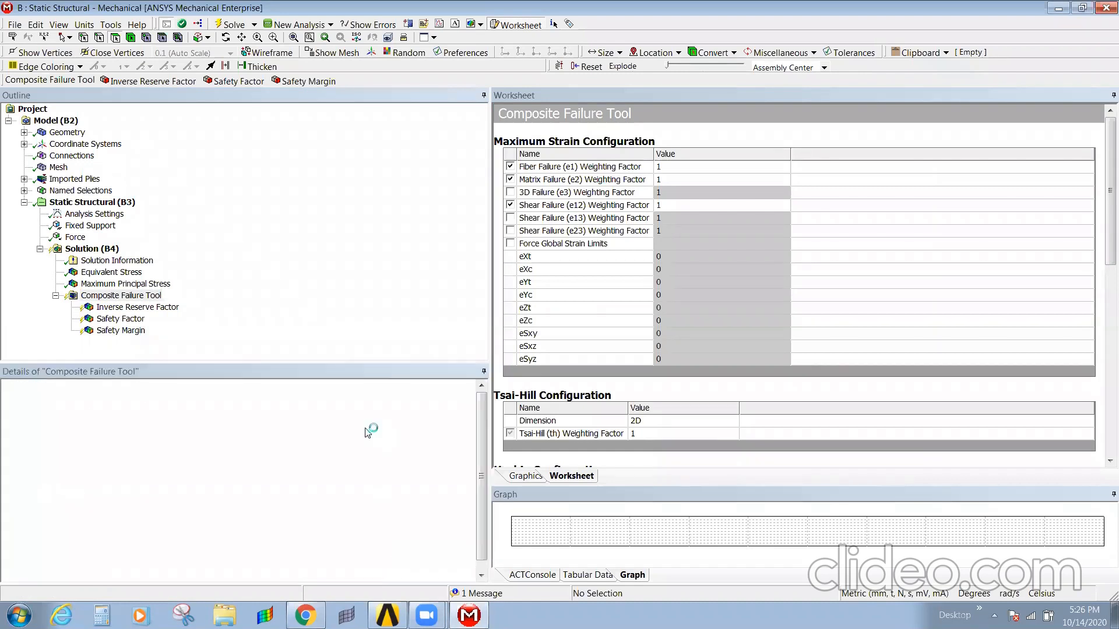
Evaluate all results under the Static Structural solution
left_click(88, 249)
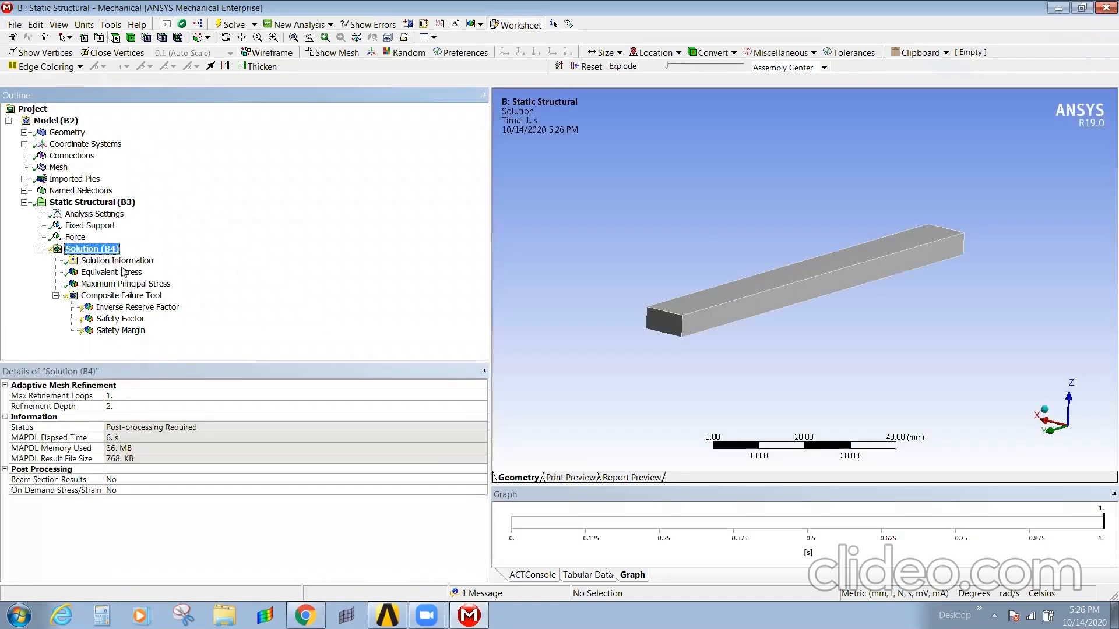
right_click(87, 249)
left_click(128, 276)
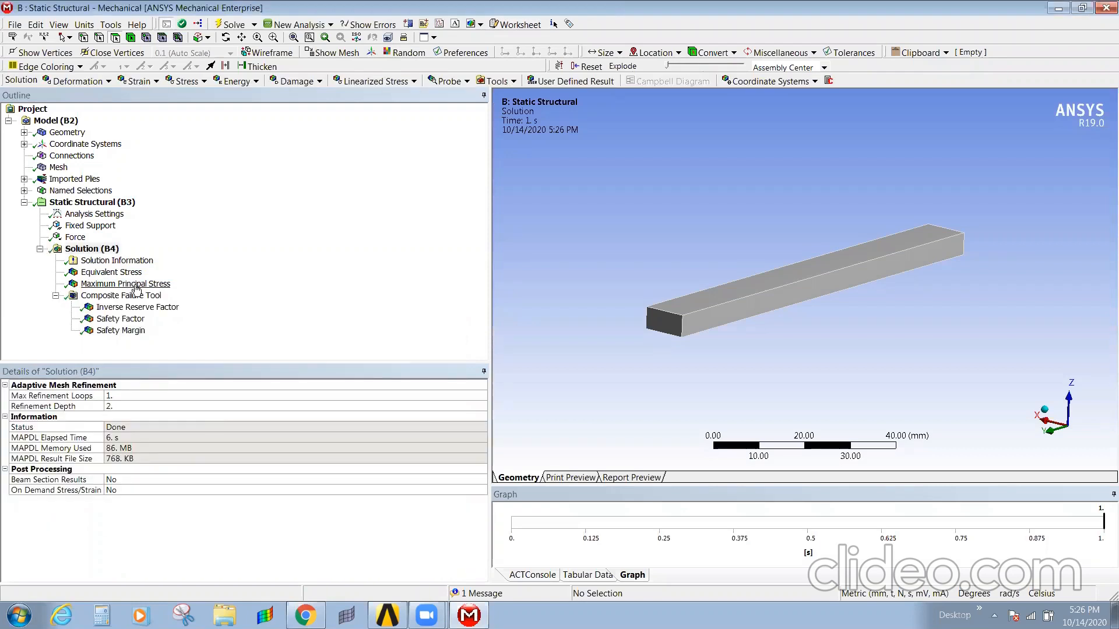
Switch to Workbench, update the project, and close the Mechanical window
left_click(12, 26)
left_click(17, 26)
left_click(387, 615)
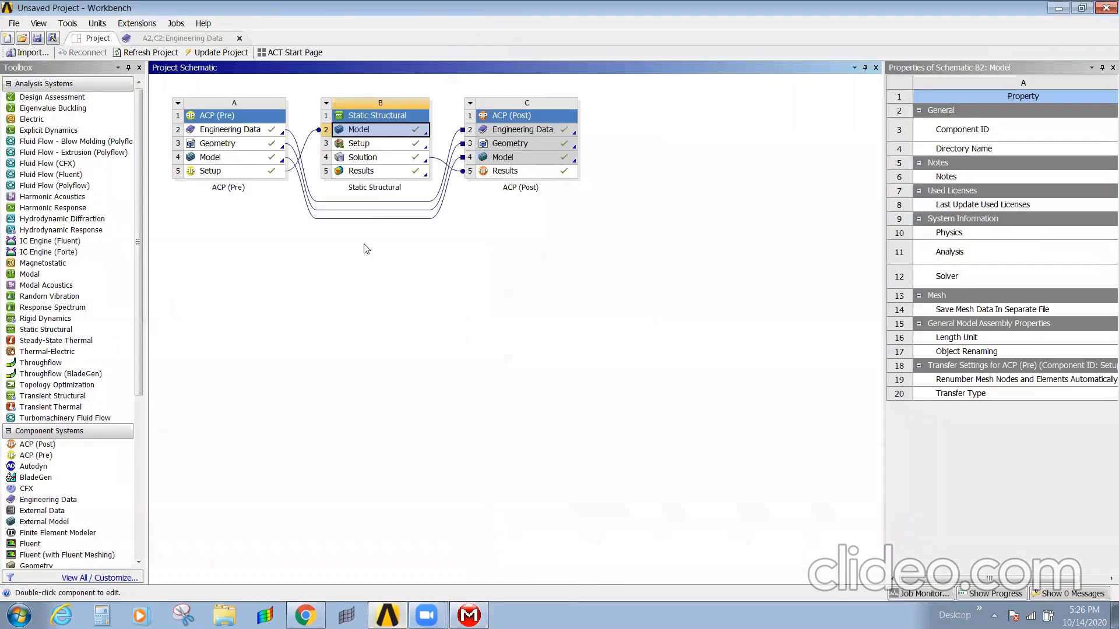
left_click(212, 52)
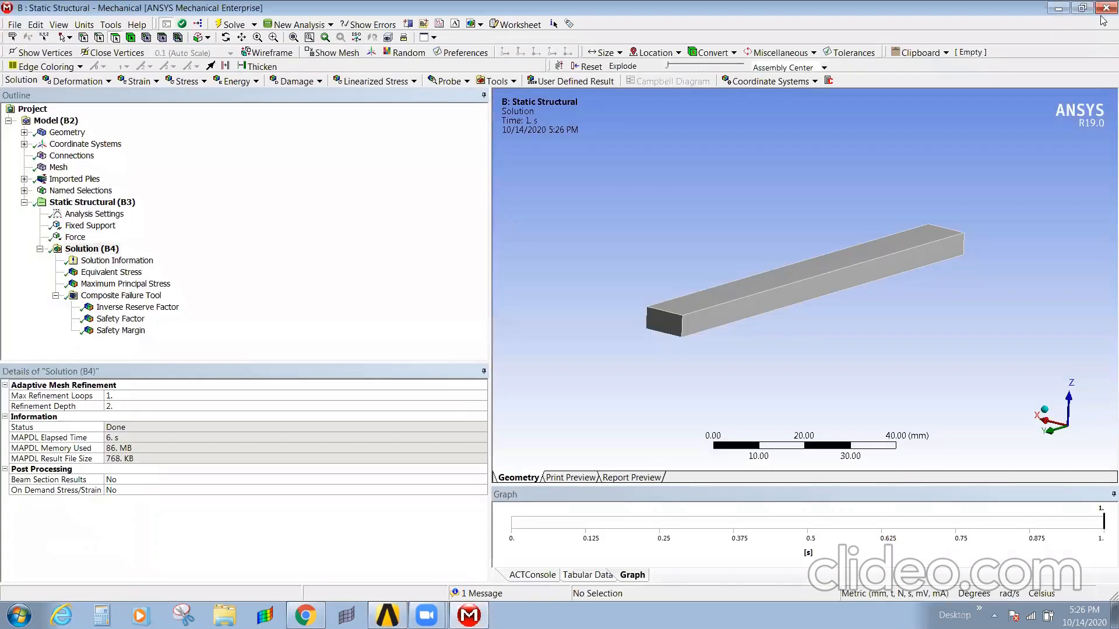
left_click(1103, 9)
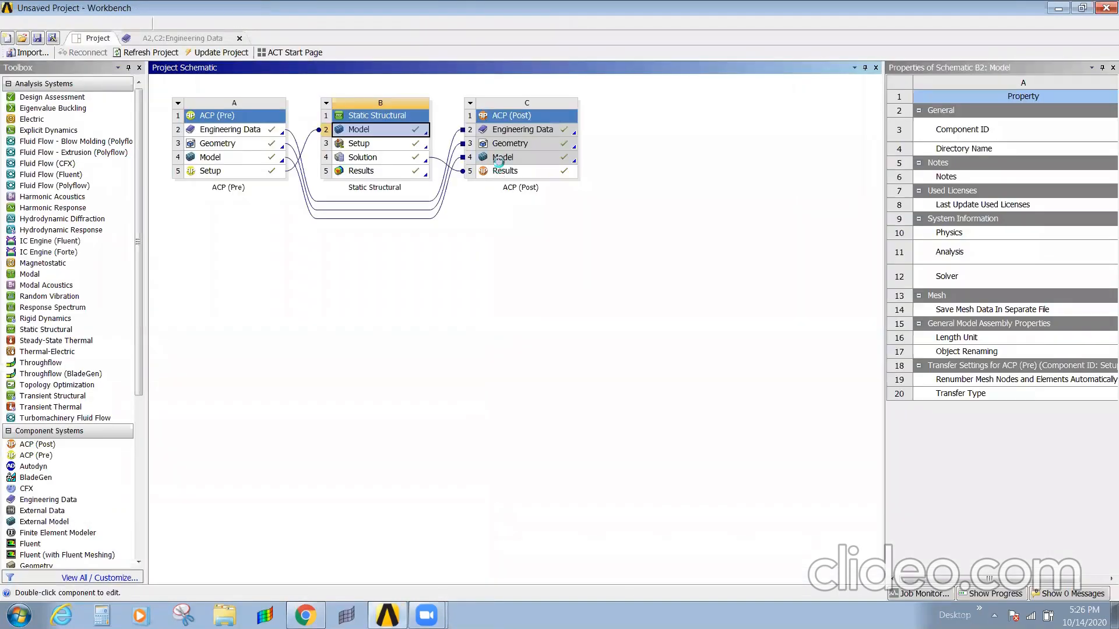
Open the Results of the ACP (Post) system for editing
double_click(499, 158)
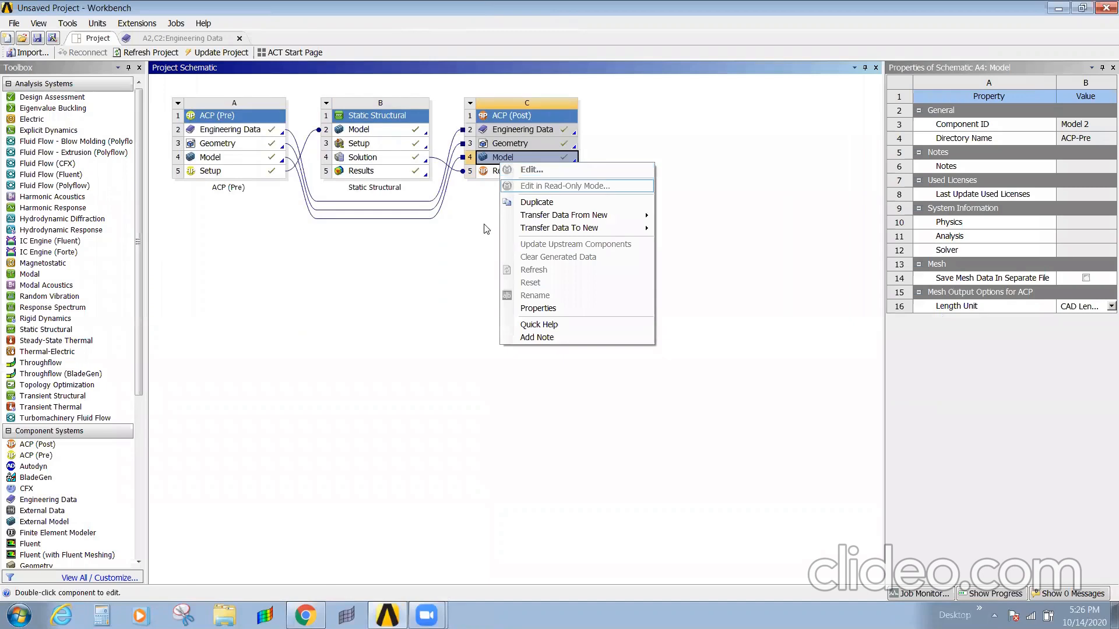
left_click(482, 225)
left_click(503, 176)
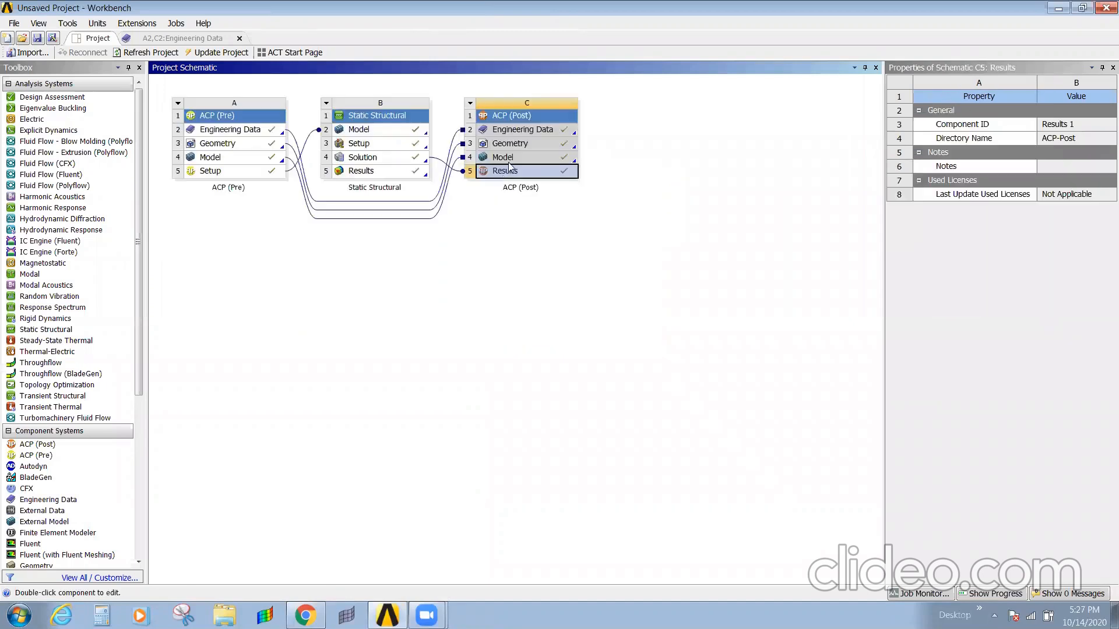
right_click(504, 176)
left_click(535, 183)
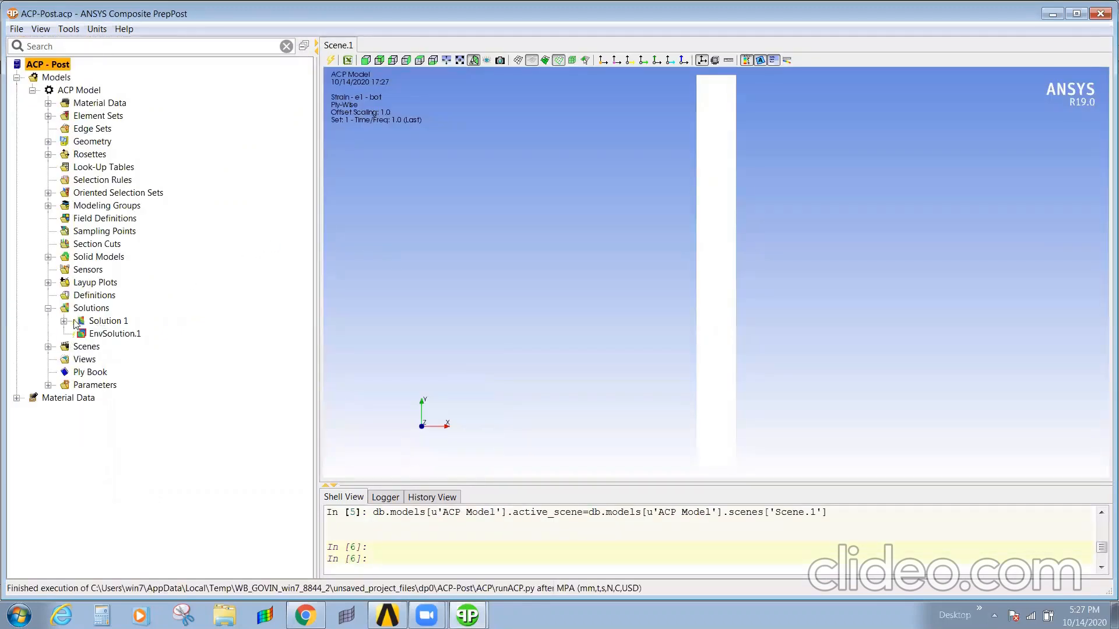
Expand Solution 1 in ACP-Post and update it
left_click(64, 322)
left_click(108, 321)
right_click(105, 318)
left_click(142, 335)
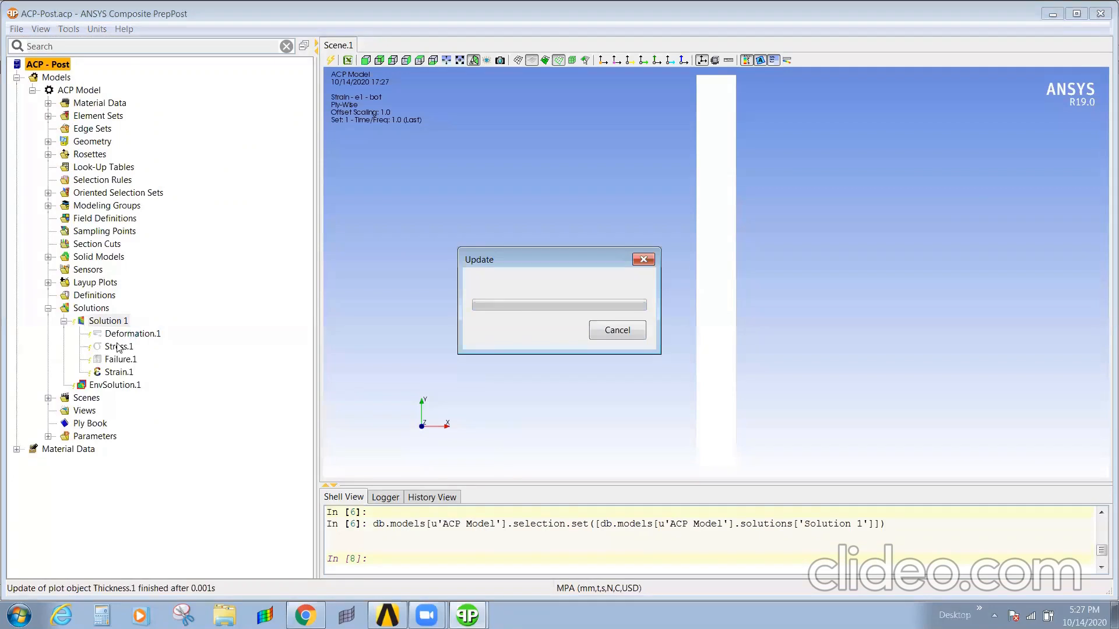
Apply the Deformation.1 plot for All_Elements with component usum and solution set 1, and accept its properties
left_click(118, 360)
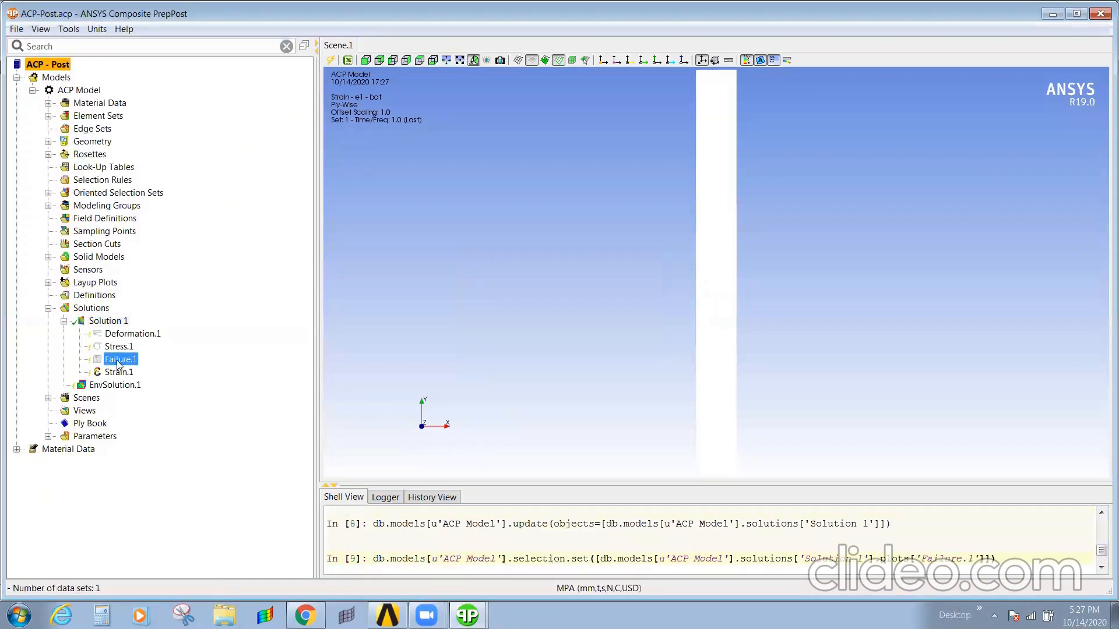
left_click(120, 335)
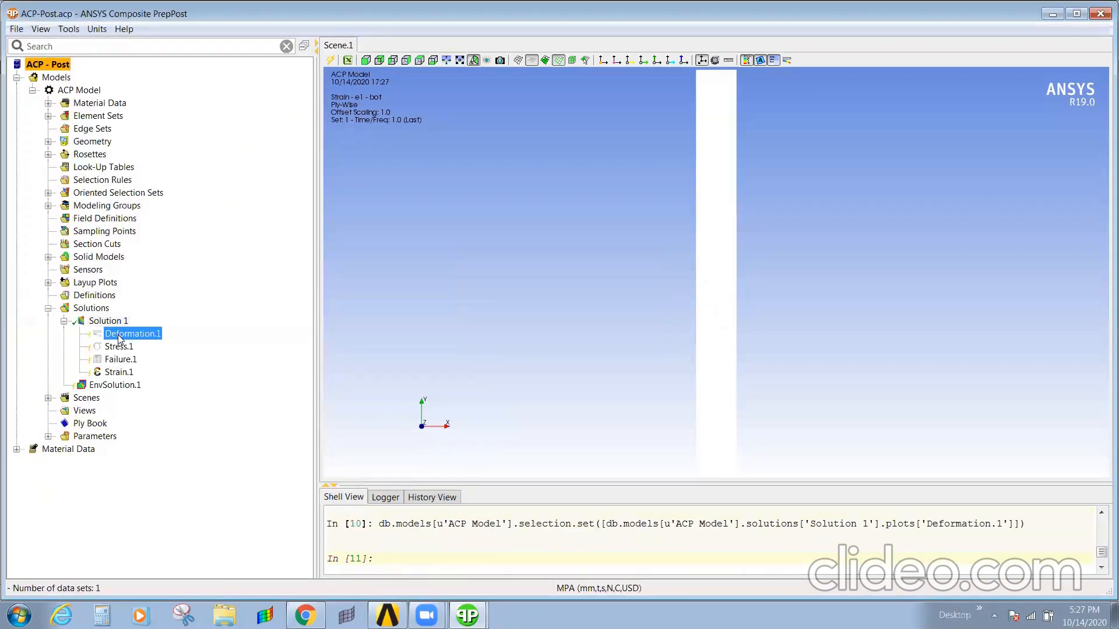
double_click(119, 337)
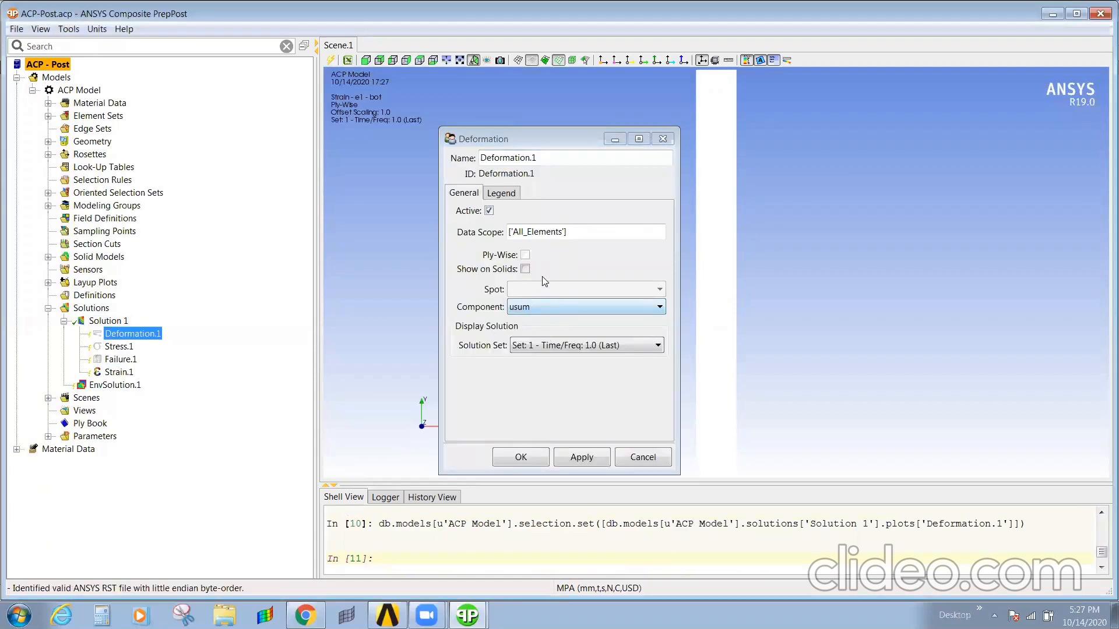
left_click(582, 232)
left_click(576, 344)
left_click(575, 341)
left_click(580, 458)
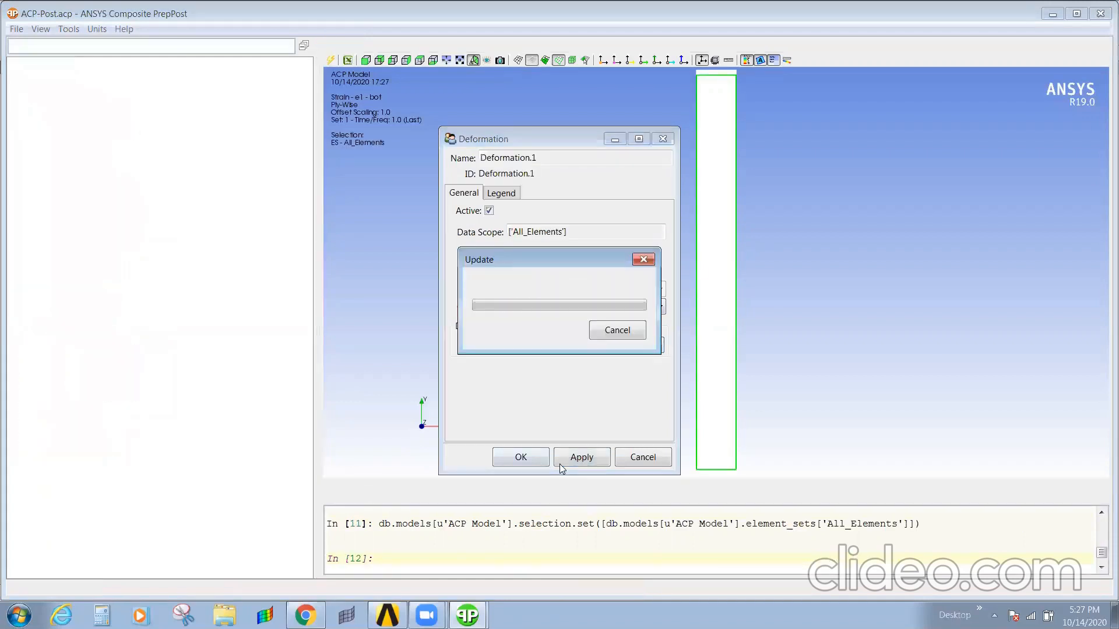
left_click(527, 456)
Apply the Stress.1 plot for All_Elements with spot bot and component s1, and accept its properties
left_click(126, 362)
left_click(121, 348)
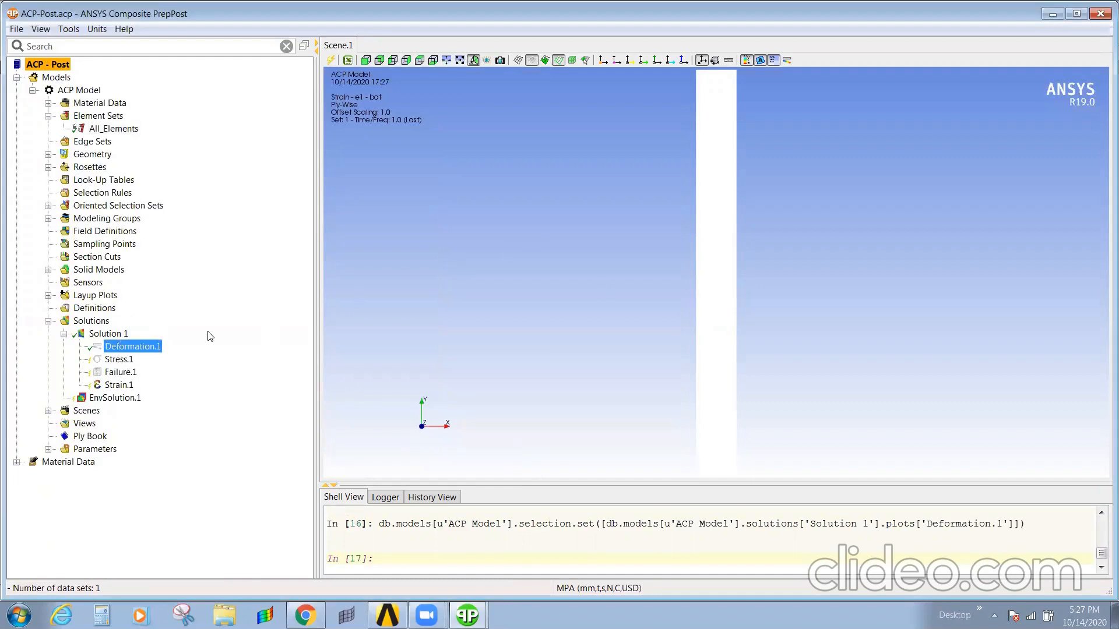
left_click(124, 361)
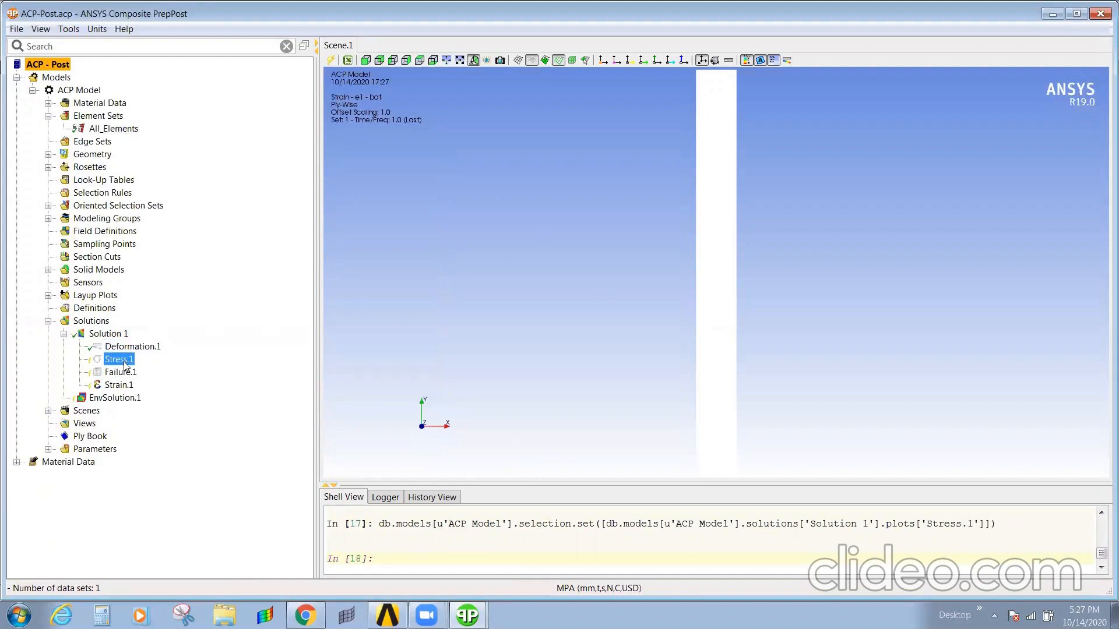
double_click(129, 360)
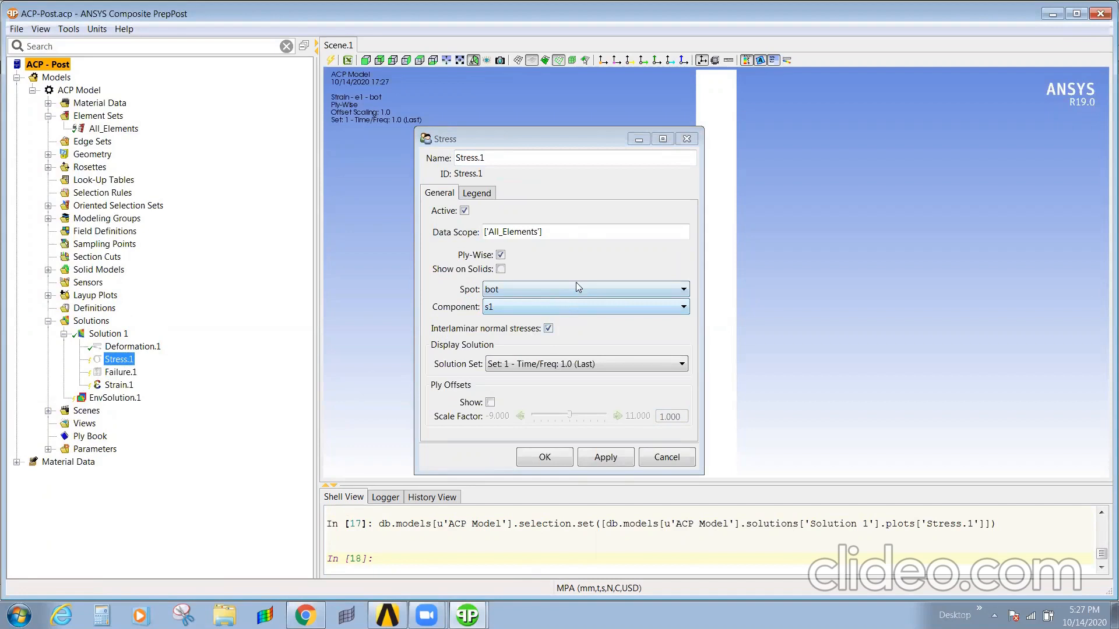
left_click(600, 459)
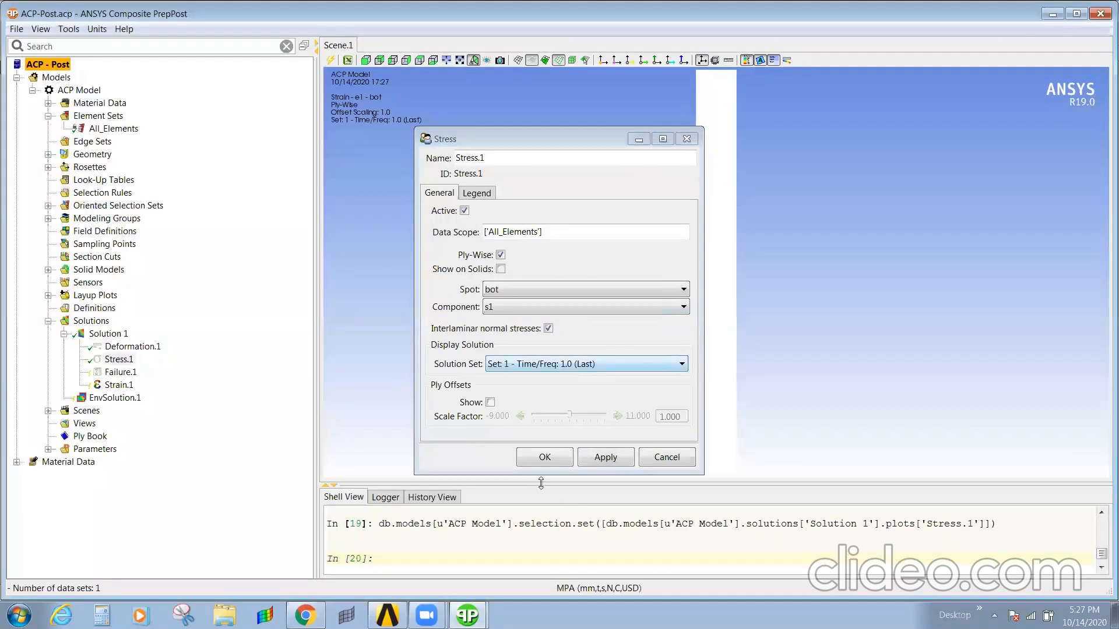
left_click(544, 458)
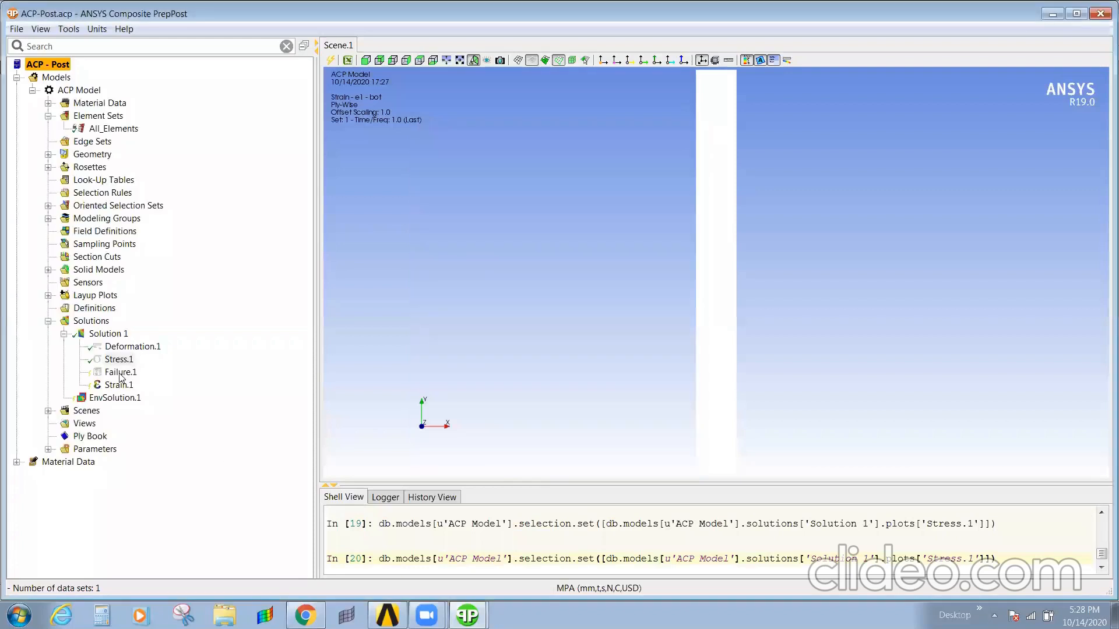
Try to turn off ply-wise results and choose a failure criteria definition for the Failure.1 plot
left_click(121, 373)
double_click(119, 373)
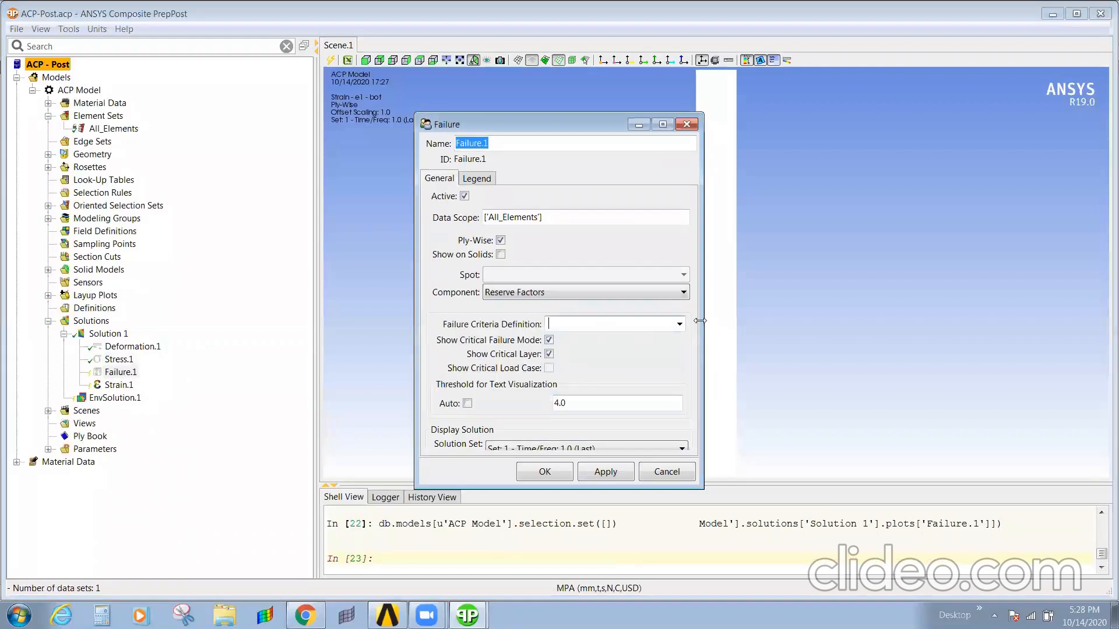
left_click(680, 324)
left_click(680, 324)
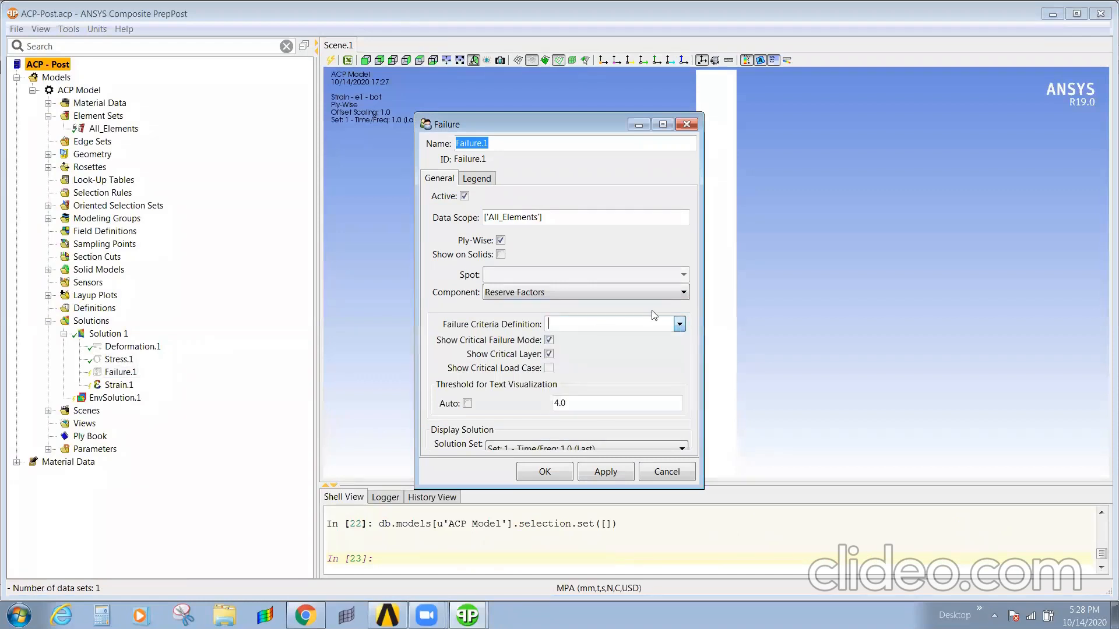
left_click(500, 240)
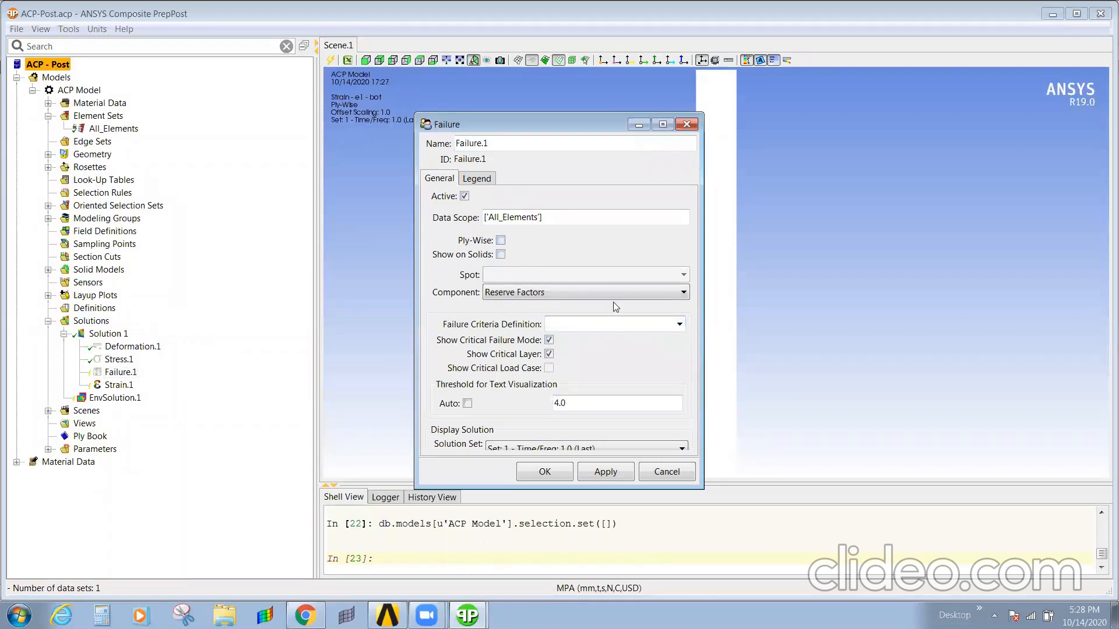
left_click(679, 325)
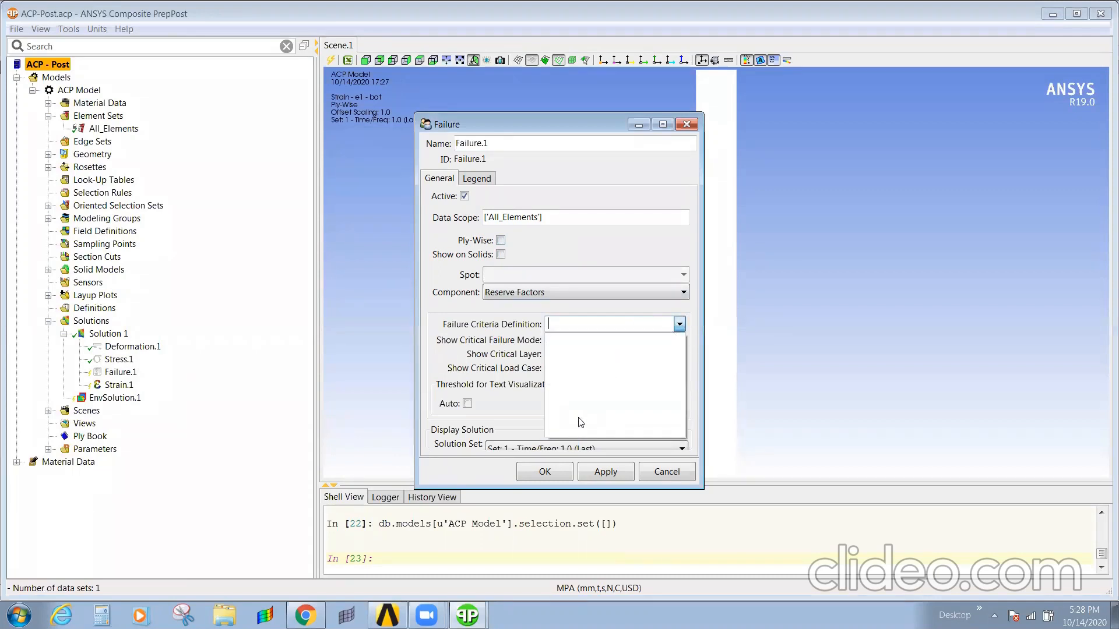
left_click(516, 400)
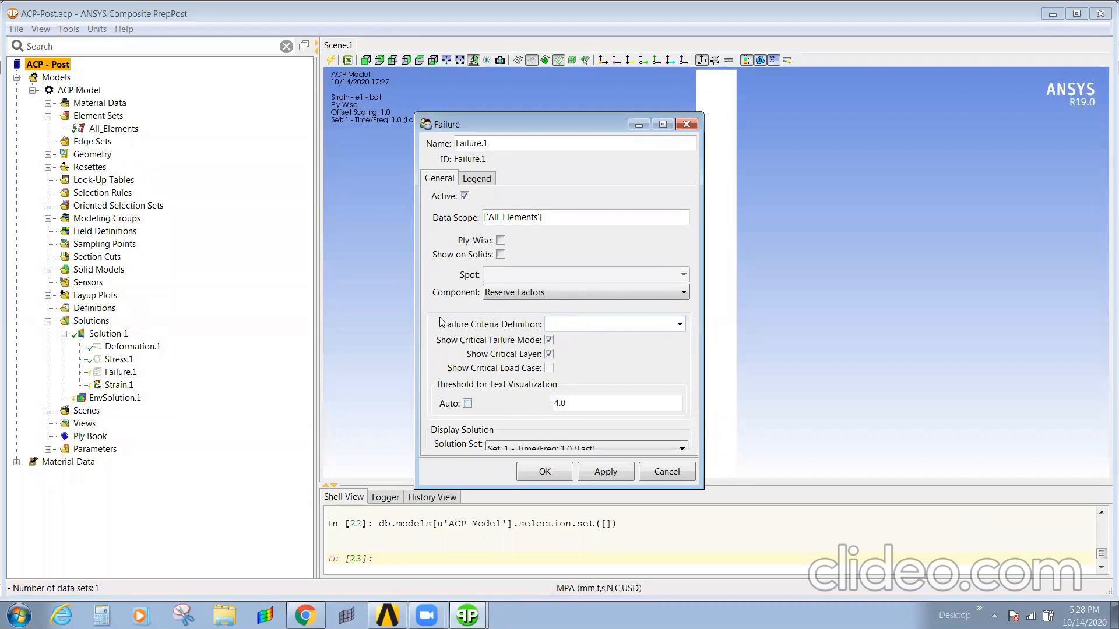
left_click_drag(573, 128, 375, 126)
left_click(488, 123)
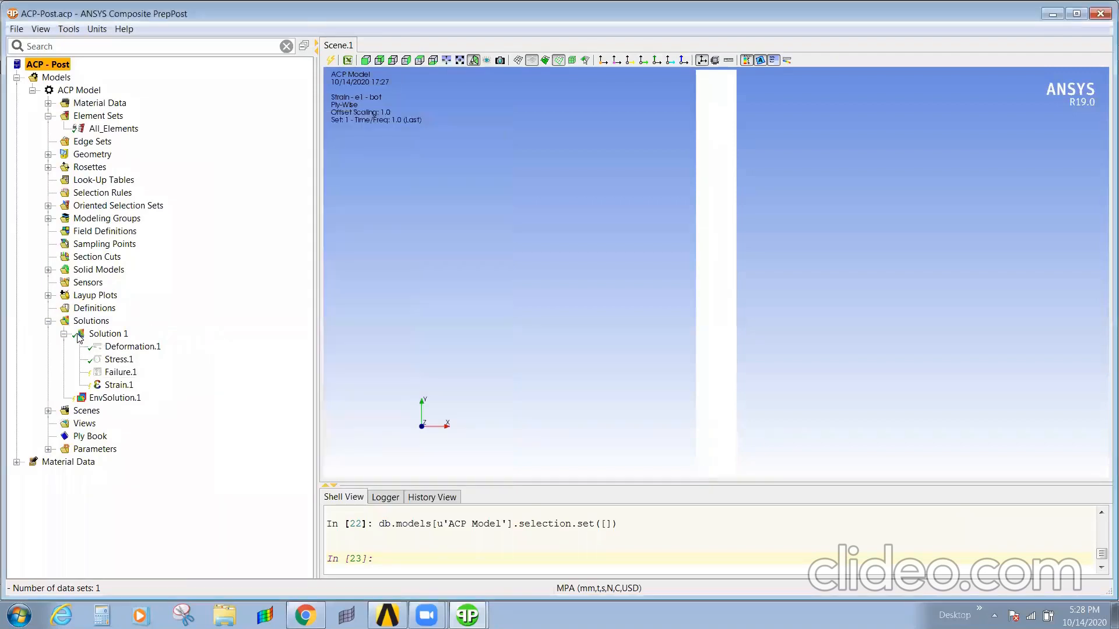
Update the Strain.1 plot of Solution 1
left_click_drag(814, 227, 775, 221)
left_click(128, 347)
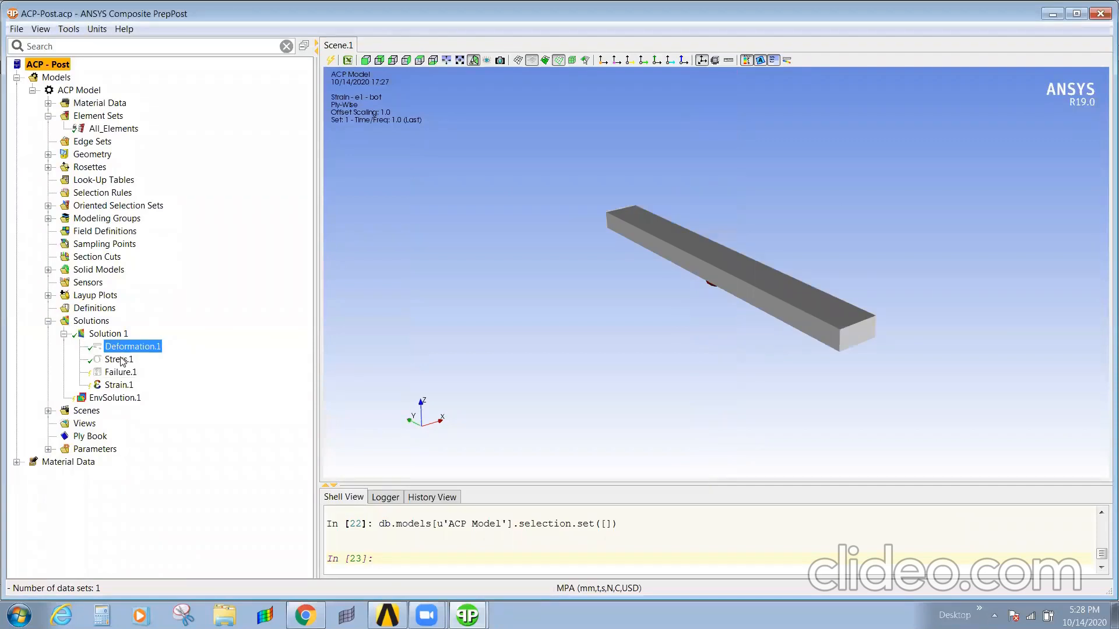
left_click(123, 361)
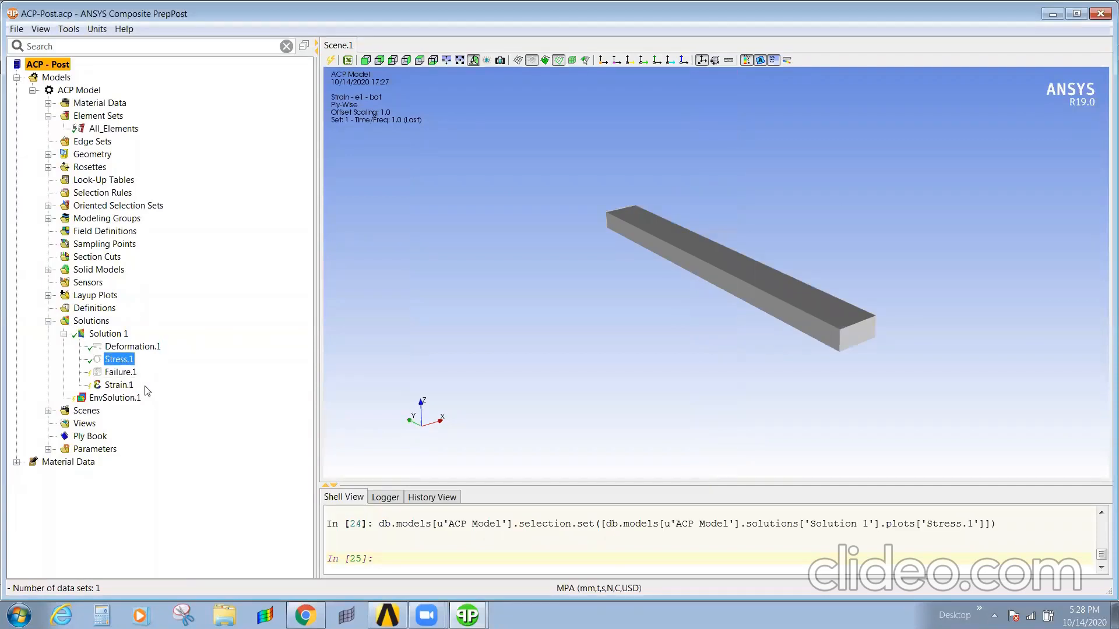
right_click(118, 386)
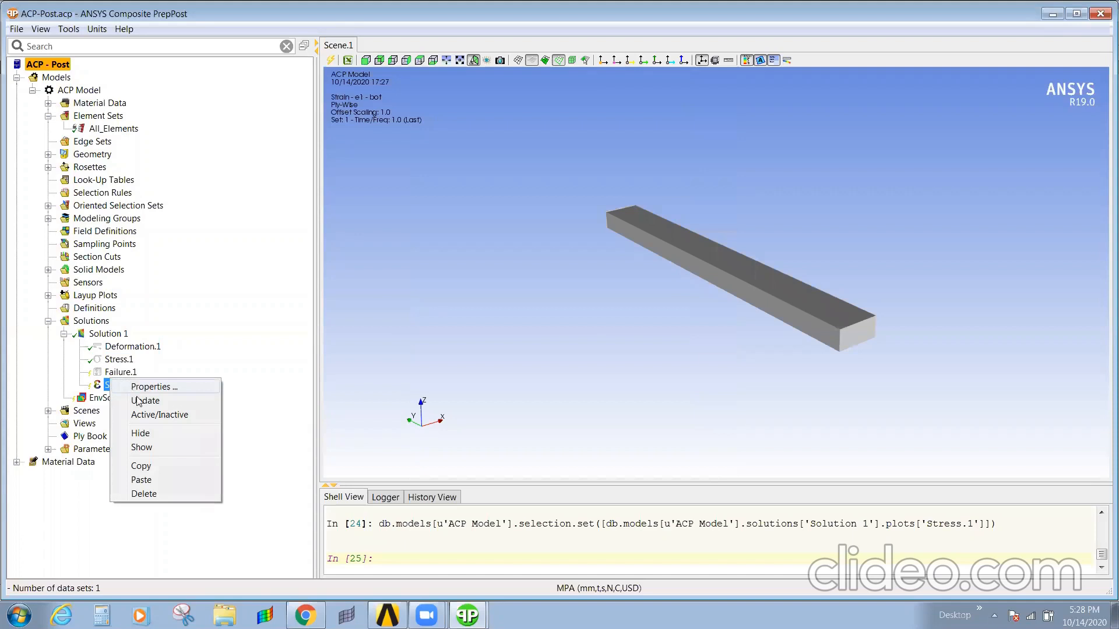
left_click(140, 401)
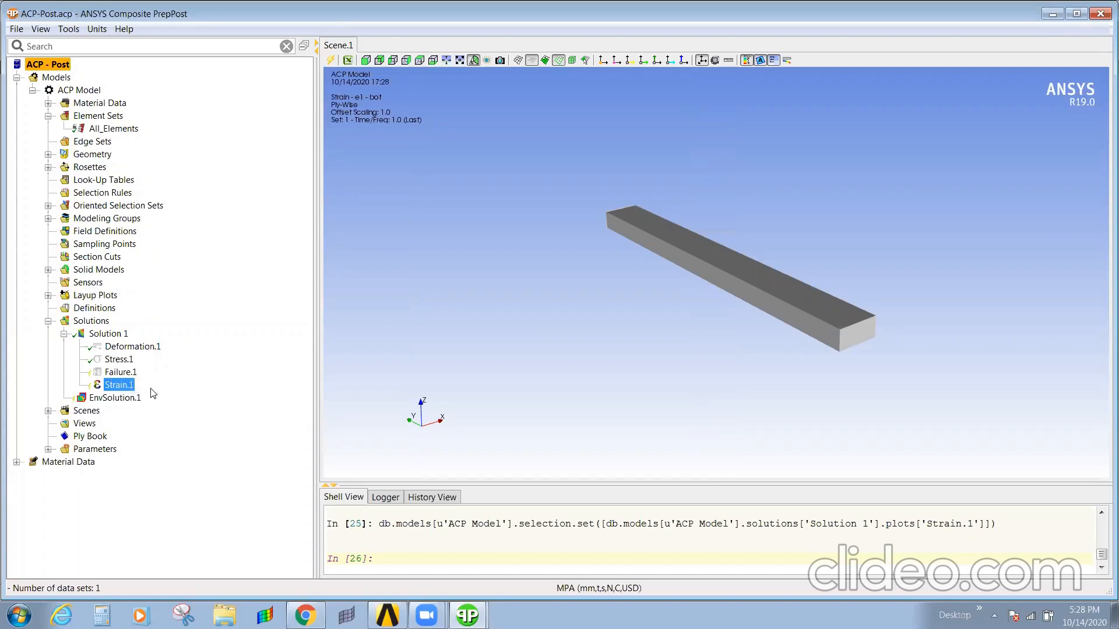
Set the ply offset scale factor of the Strain.1 plot to 11 and apply it
double_click(119, 386)
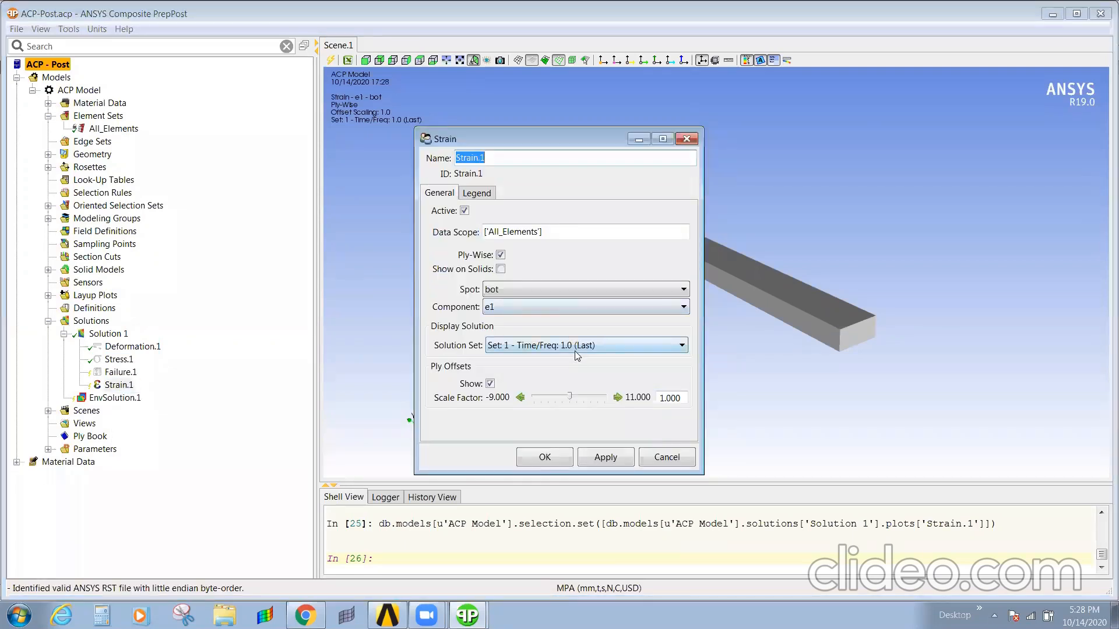
left_click_drag(571, 398, 616, 401)
left_click(606, 457)
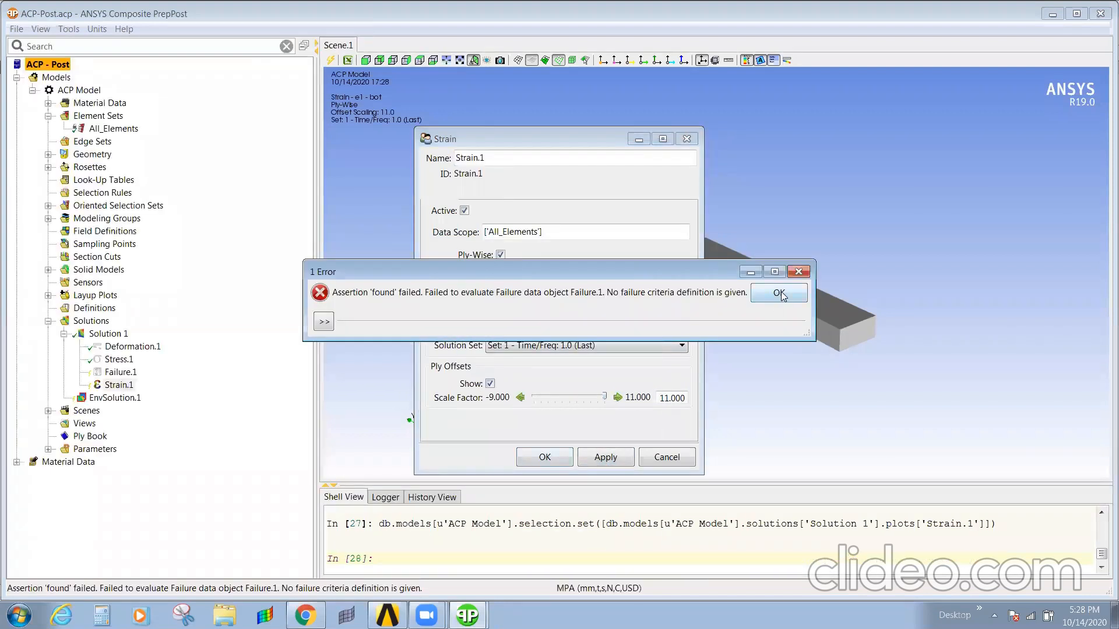
left_click(781, 293)
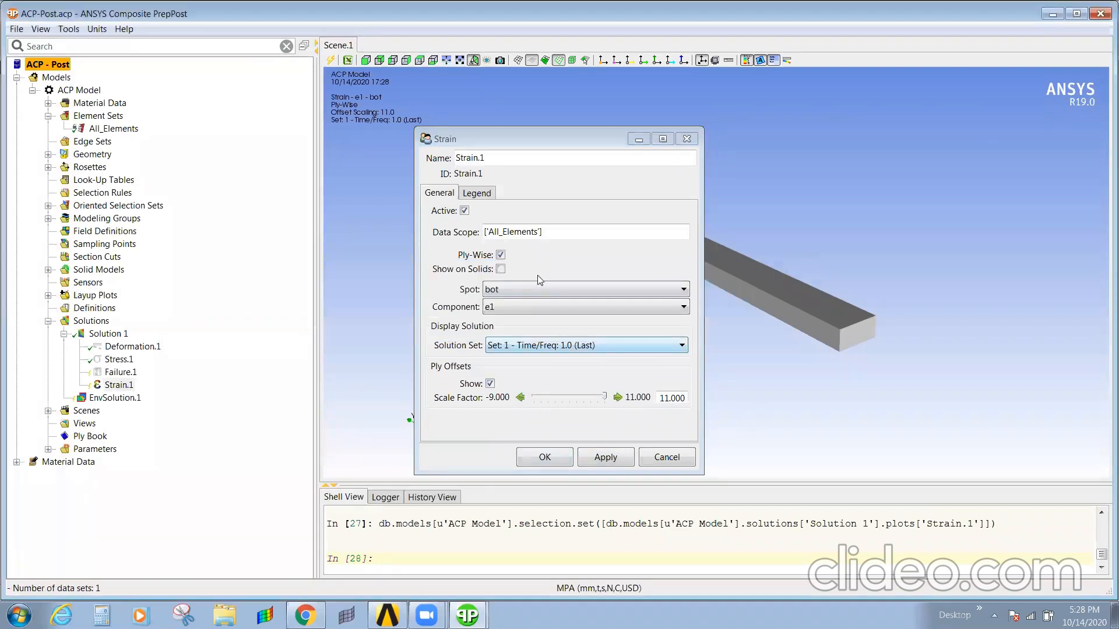
left_click(483, 195)
left_click(442, 196)
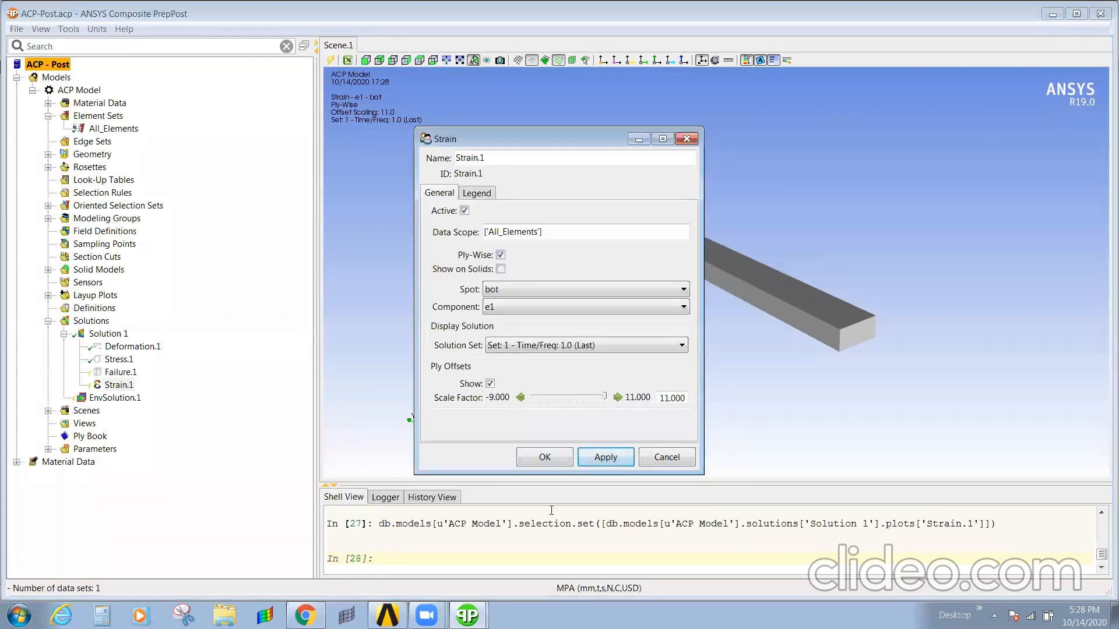
left_click(186, 437)
Delete Solution 1 along with its post-processing results, and delete the EnvSolution.1 envelope solution
right_click(95, 334)
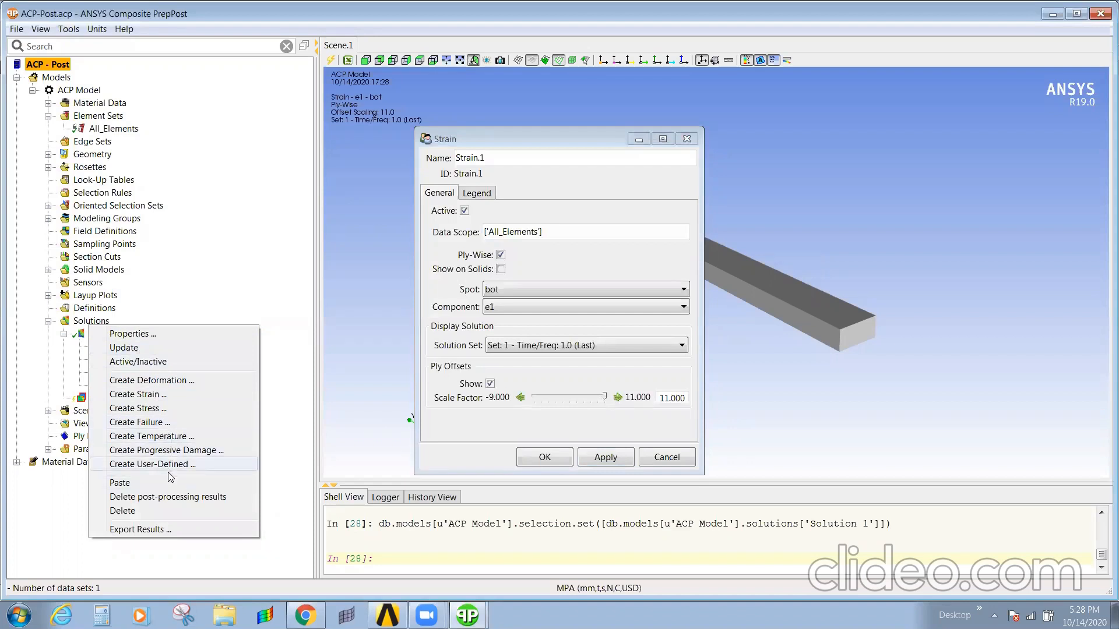
left_click(168, 497)
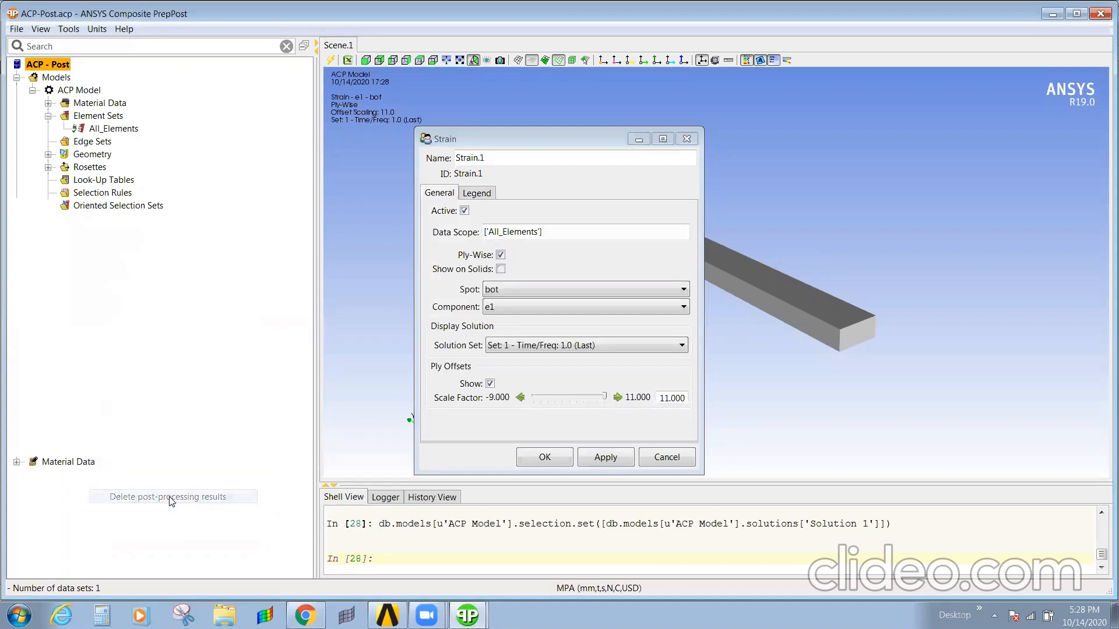
right_click(107, 334)
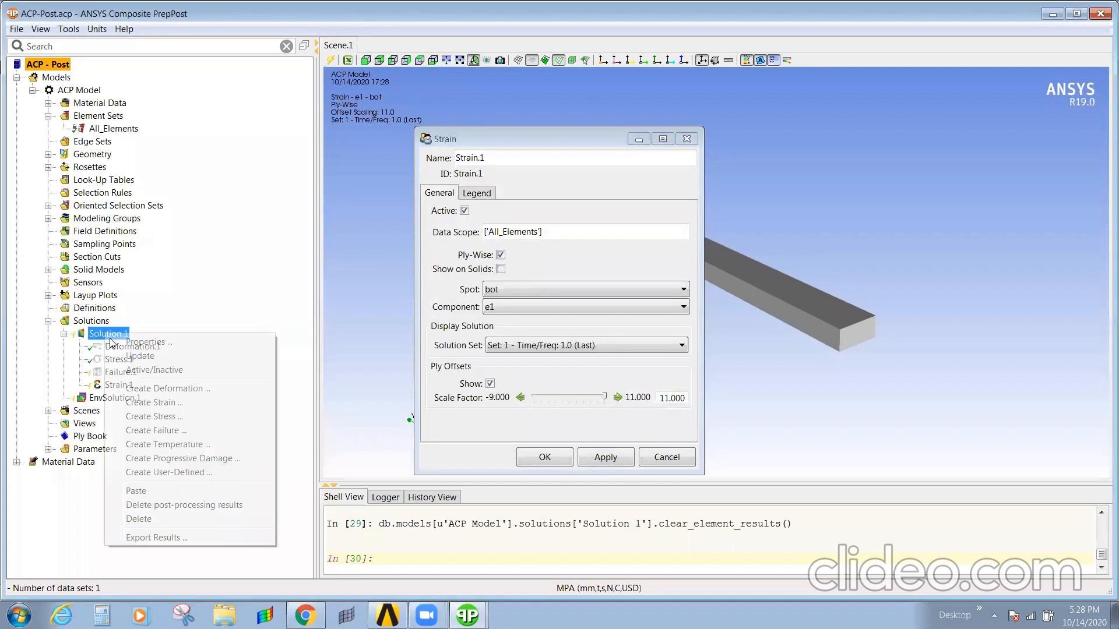
left_click(139, 519)
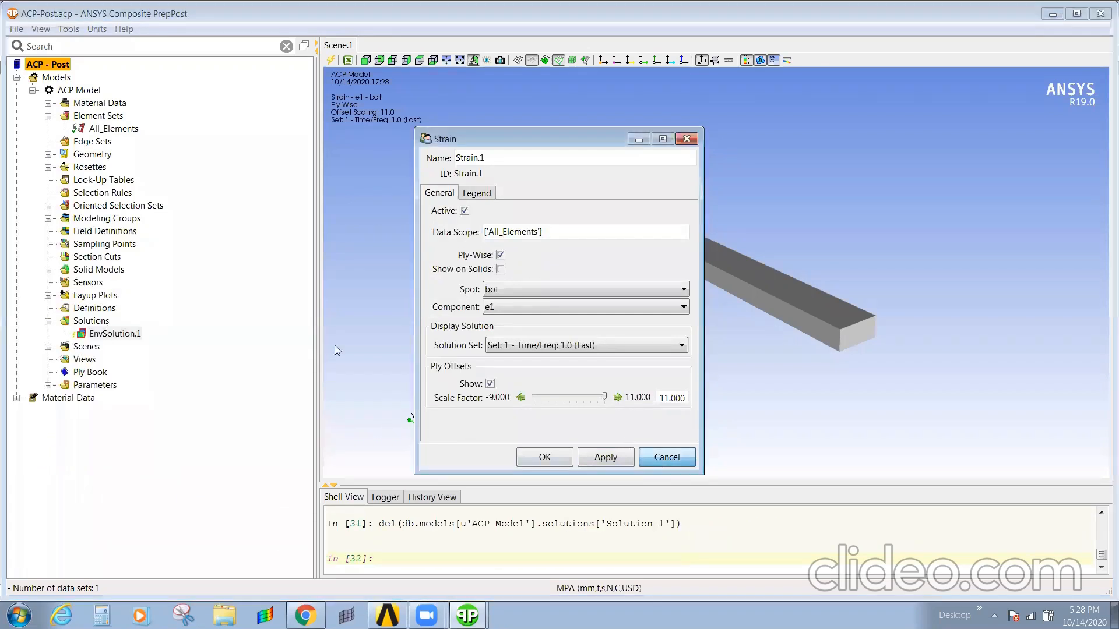
left_click(664, 457)
right_click(112, 333)
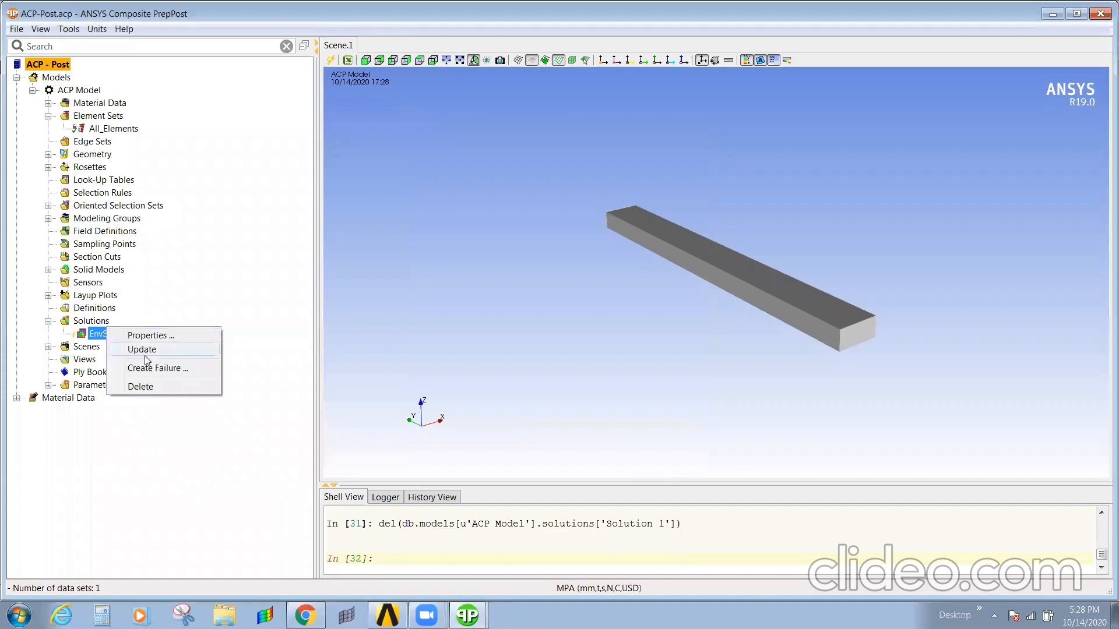
left_click(148, 386)
Try to fill the solution table of a new envelope solution, and delete that envelope solution
right_click(96, 325)
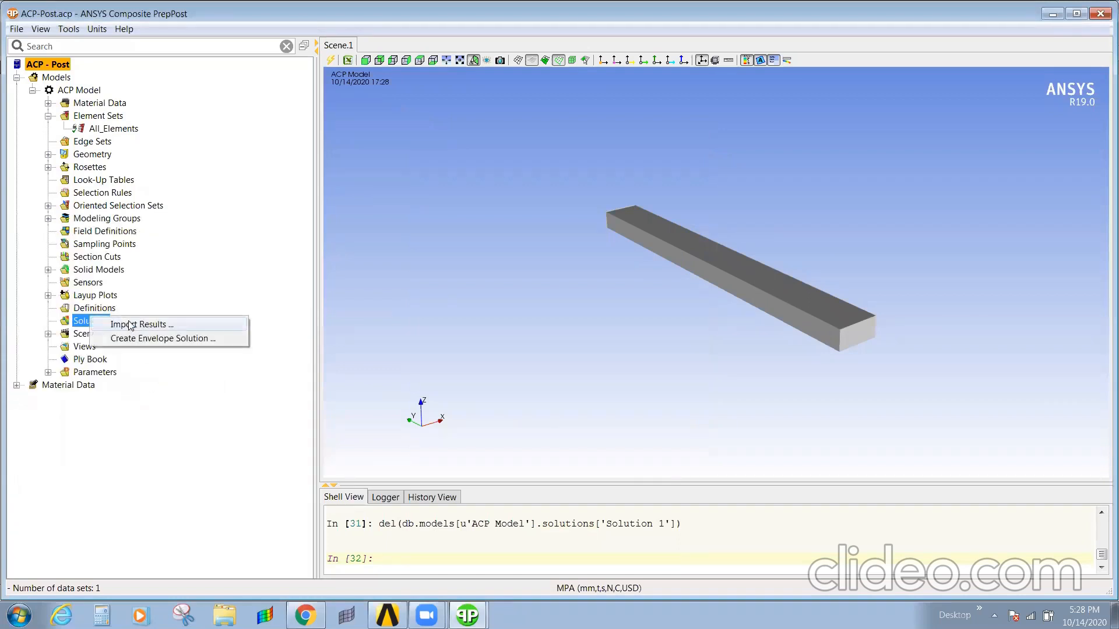
left_click(140, 338)
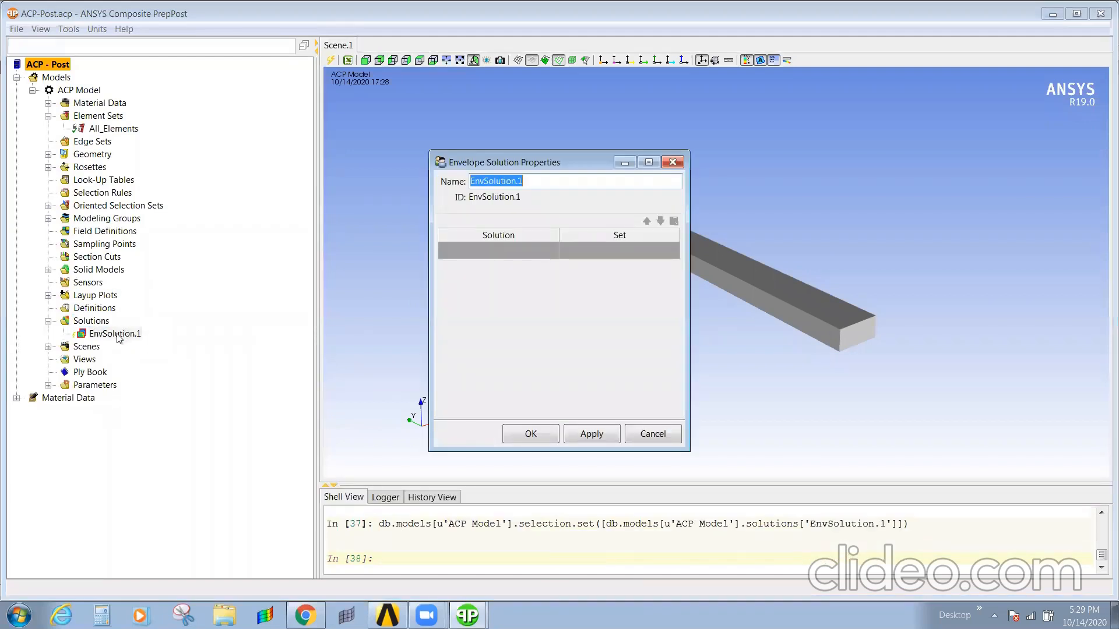
double_click(547, 251)
left_click(552, 252)
left_click(602, 399)
left_click(652, 434)
right_click(103, 332)
left_click(127, 388)
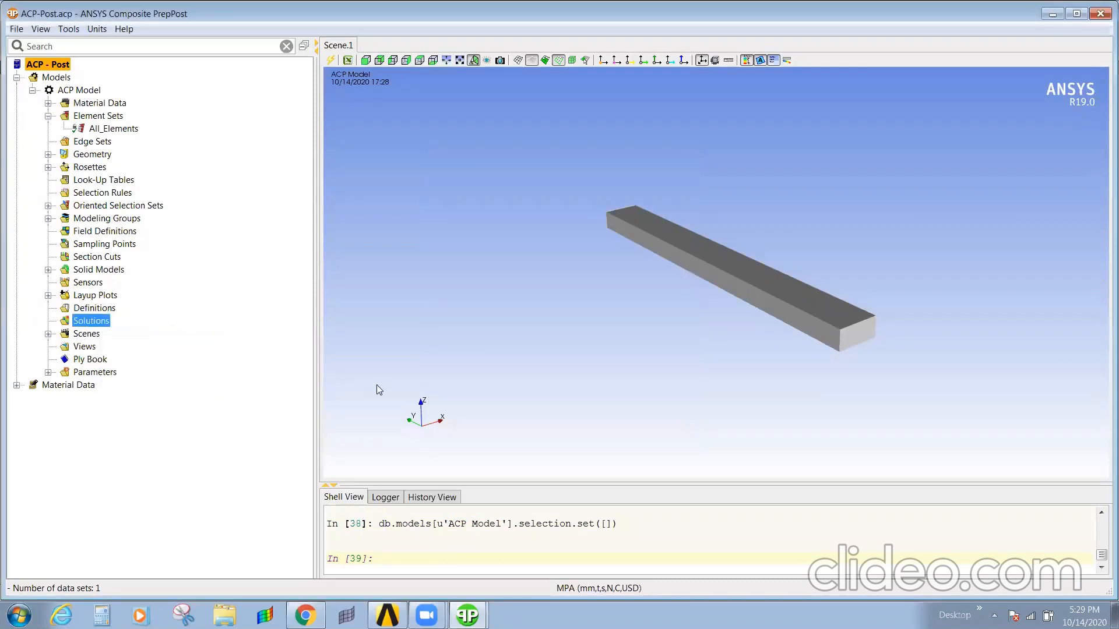
Try to import an ansys:rst results file as a new solution, browsing New Volume (D:) for it
right_click(85, 326)
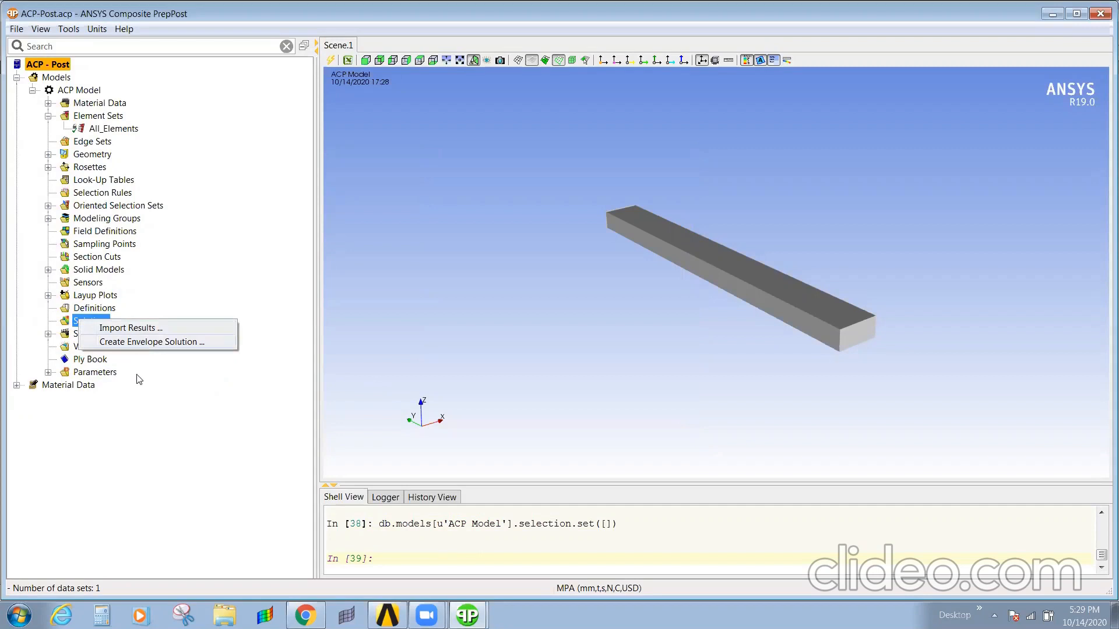
left_click(146, 397)
double_click(81, 324)
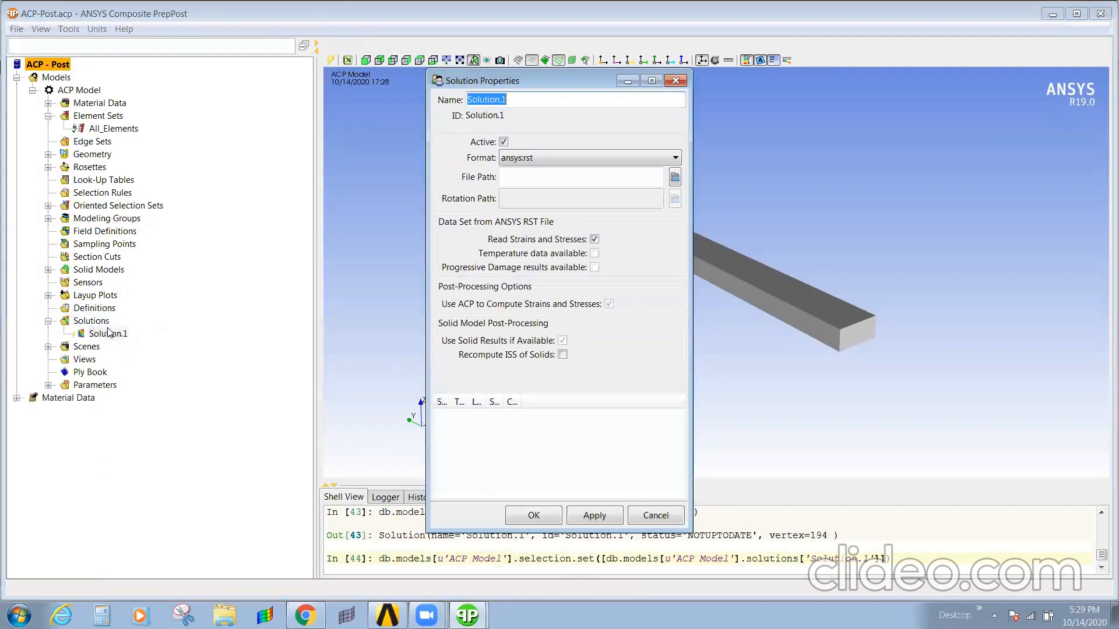
left_click(549, 157)
left_click(549, 158)
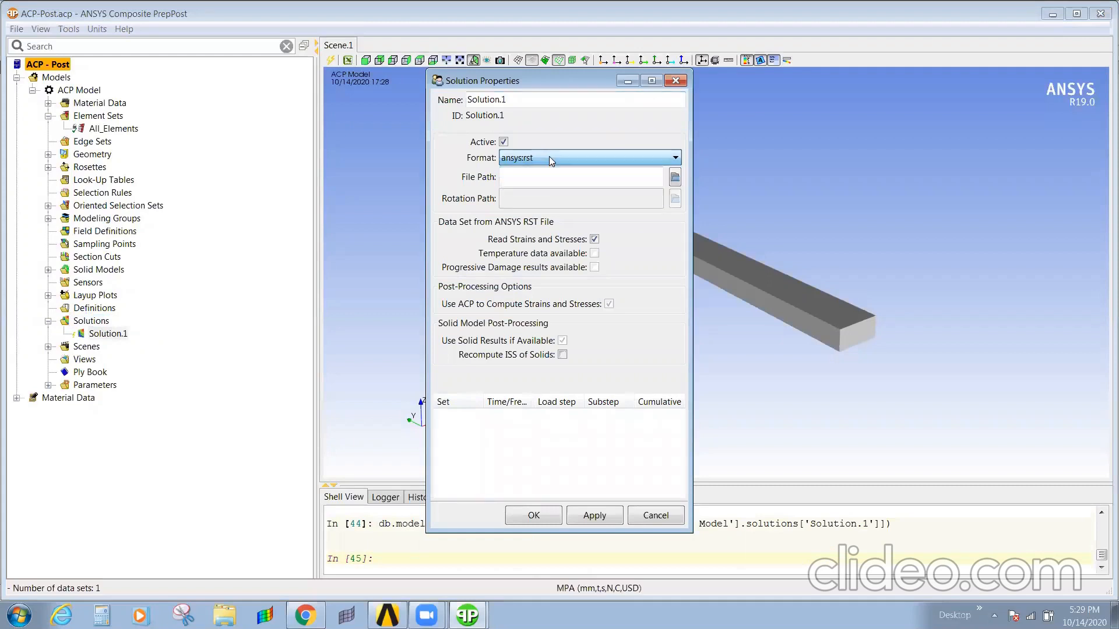
left_click(675, 178)
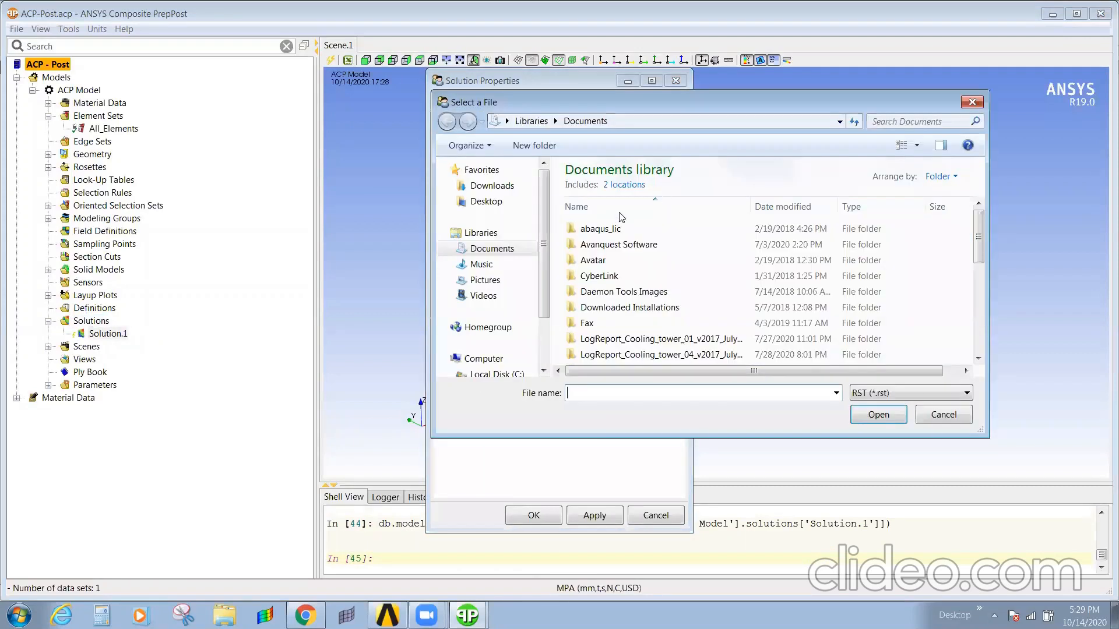
left_click(493, 359)
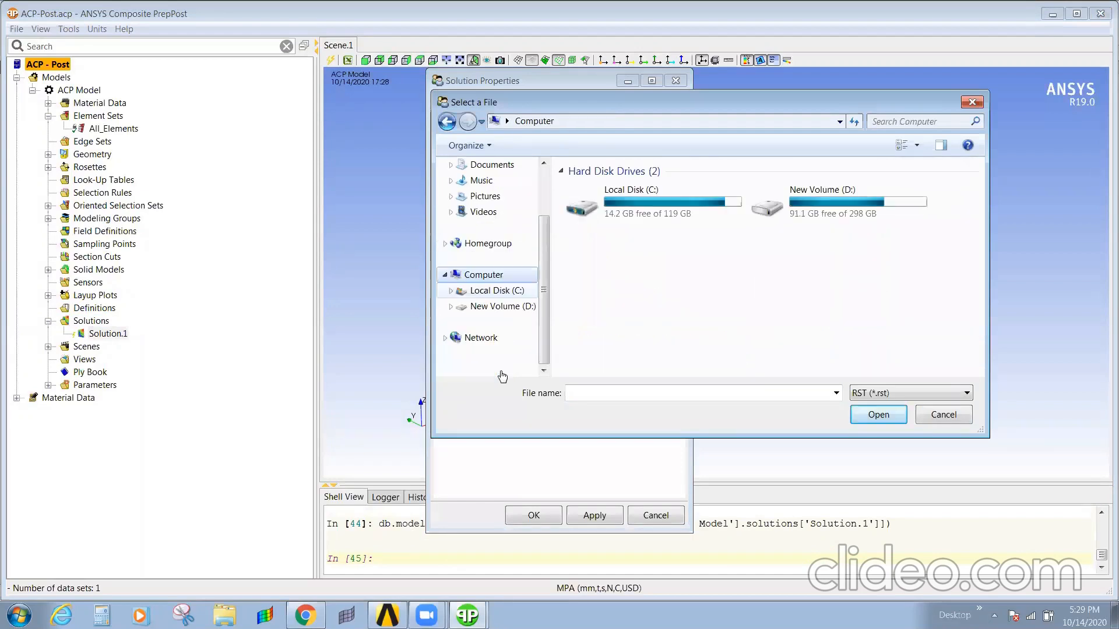
left_click(496, 306)
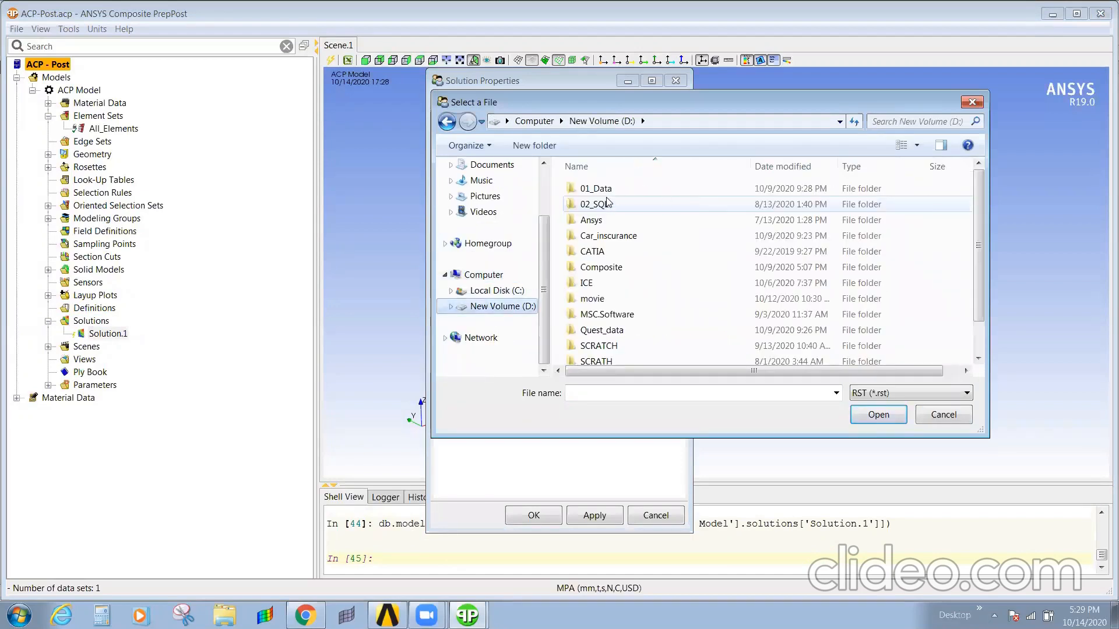
left_click(944, 414)
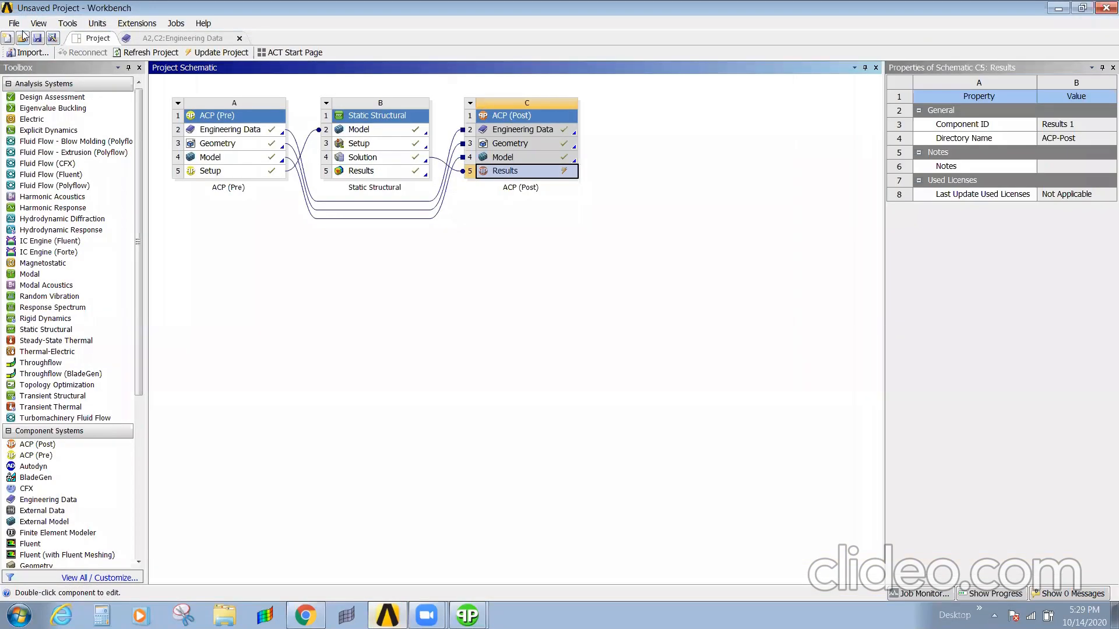
Switch to Workbench and save the project as plate_01 in the Desktop's Beam\Composite folder, replacing the existing project
left_click(38, 38)
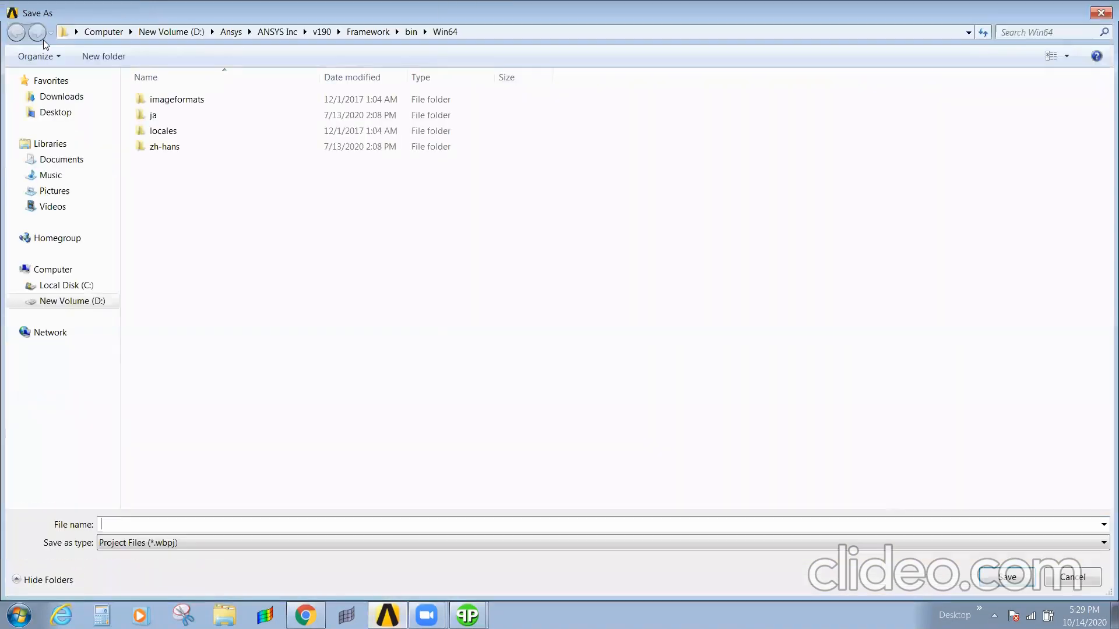
left_click(71, 119)
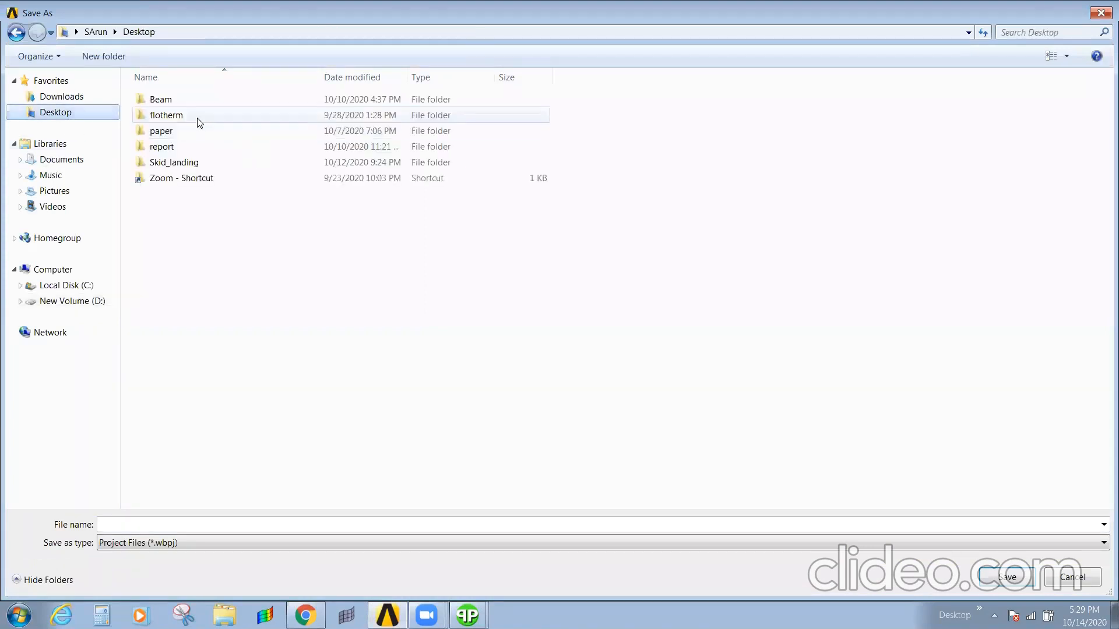
double_click(168, 101)
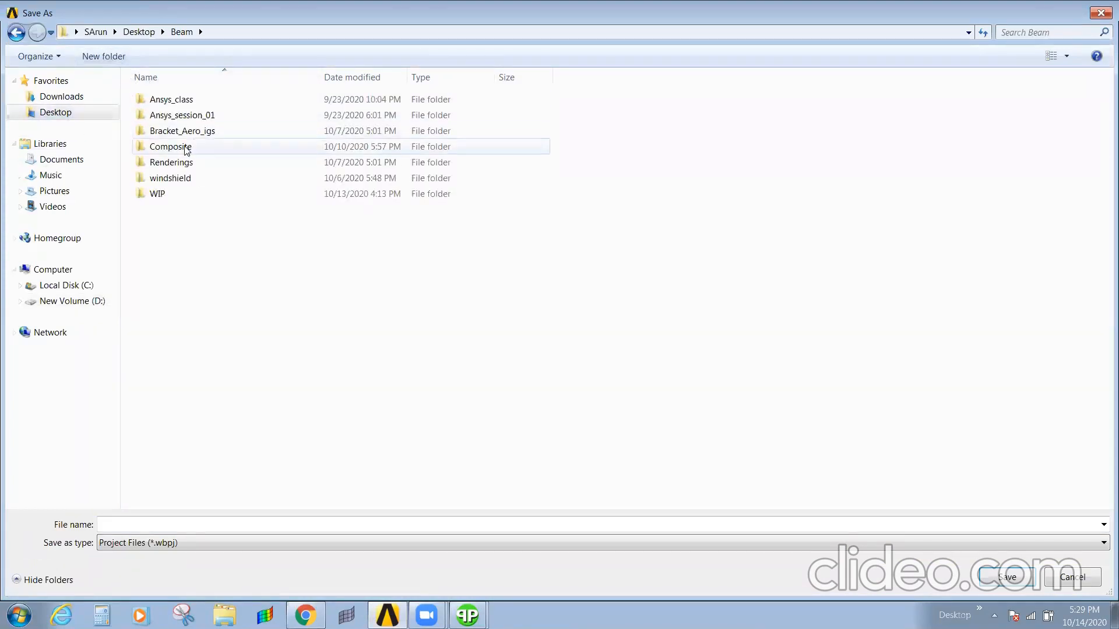
double_click(185, 147)
left_click(169, 147)
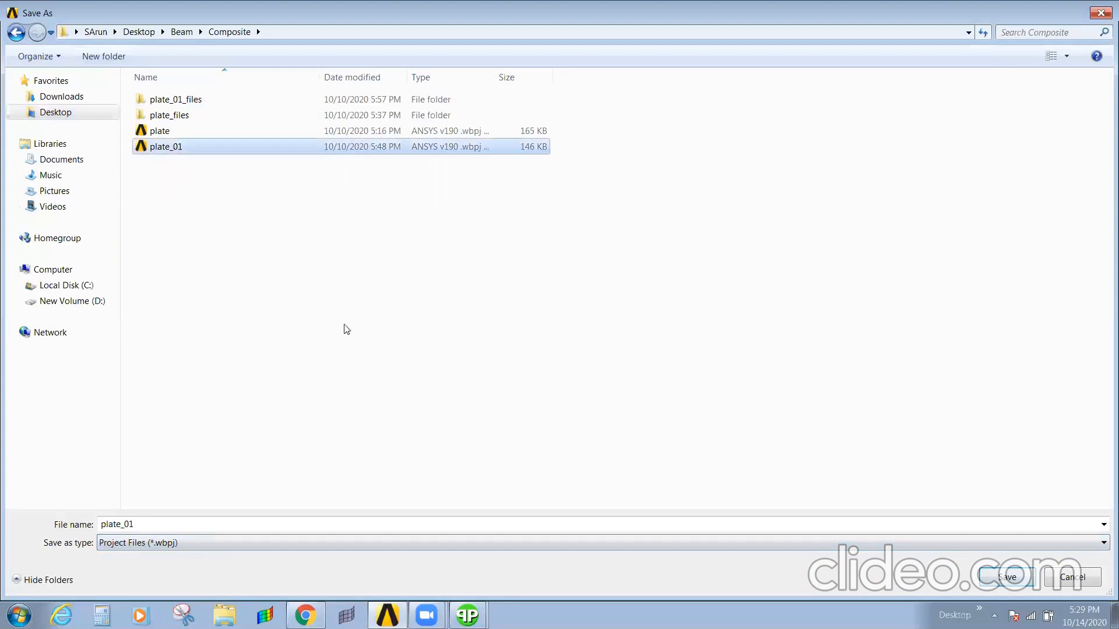
left_click(989, 571)
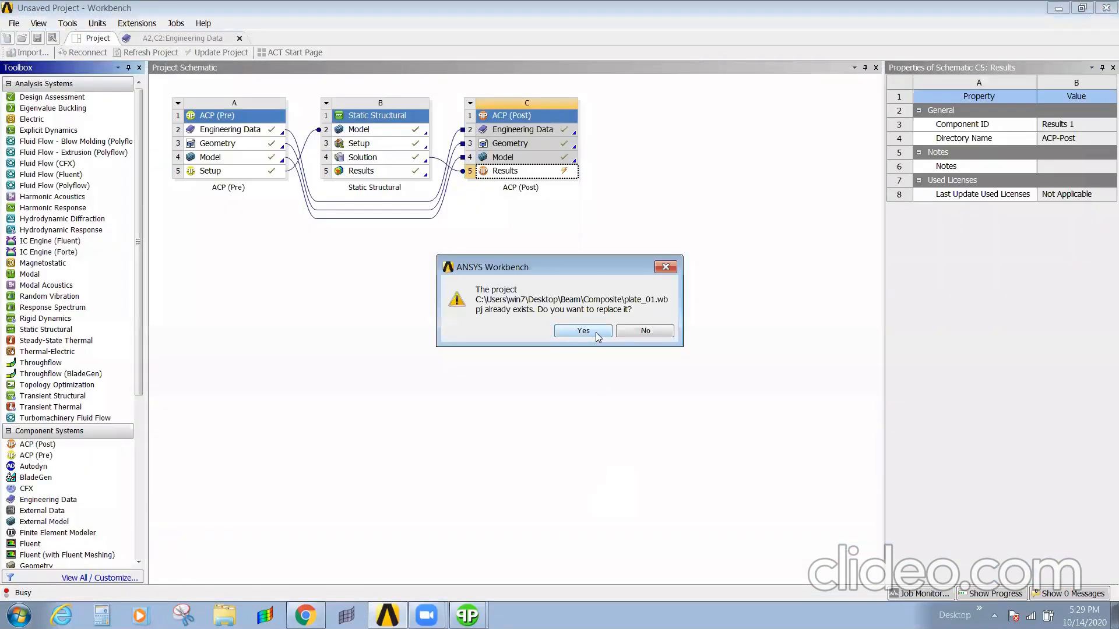
left_click(594, 331)
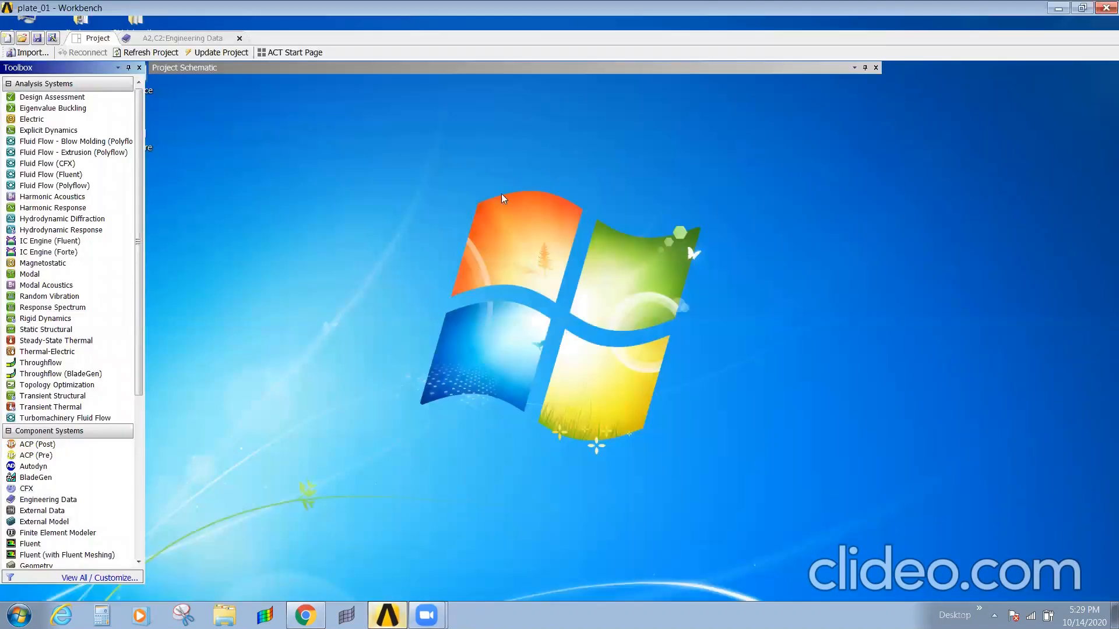
Open the Results cell of the ACP (Post) system for editing
left_click(536, 176)
right_click(537, 175)
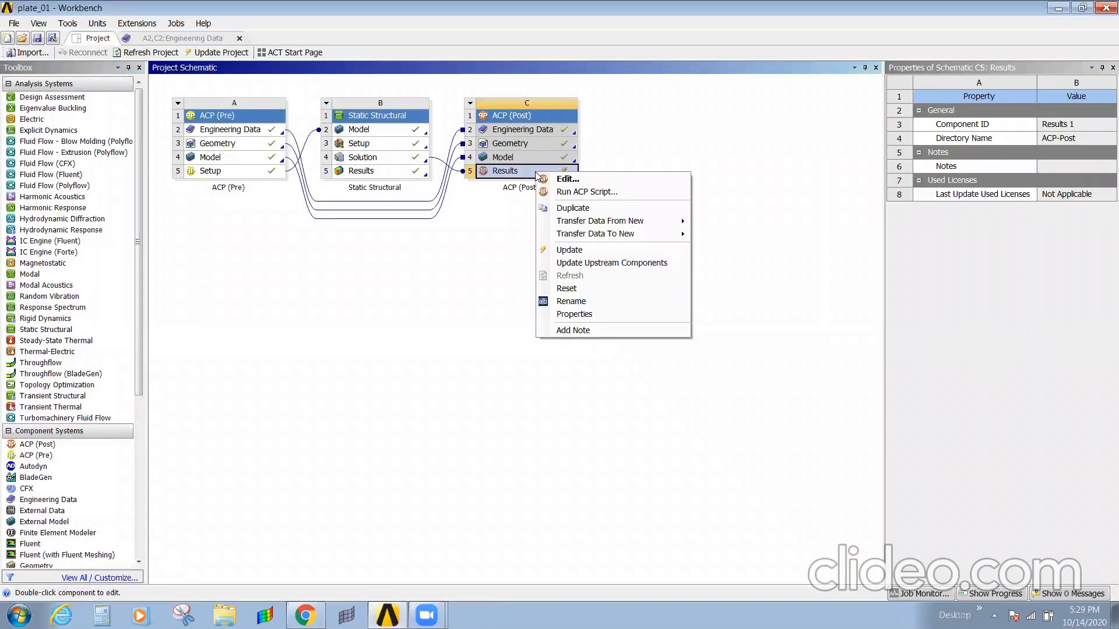
left_click(561, 178)
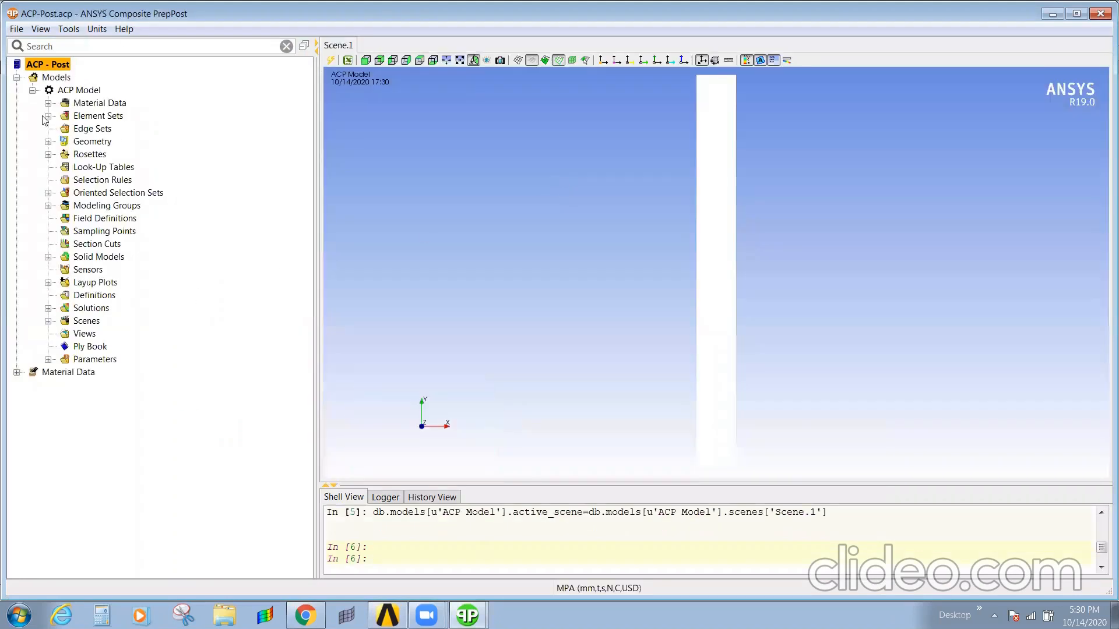
Open Solution 1's properties, browse for its ansys:rst results file, and apply the solution settings
left_click(82, 307)
left_click(49, 308)
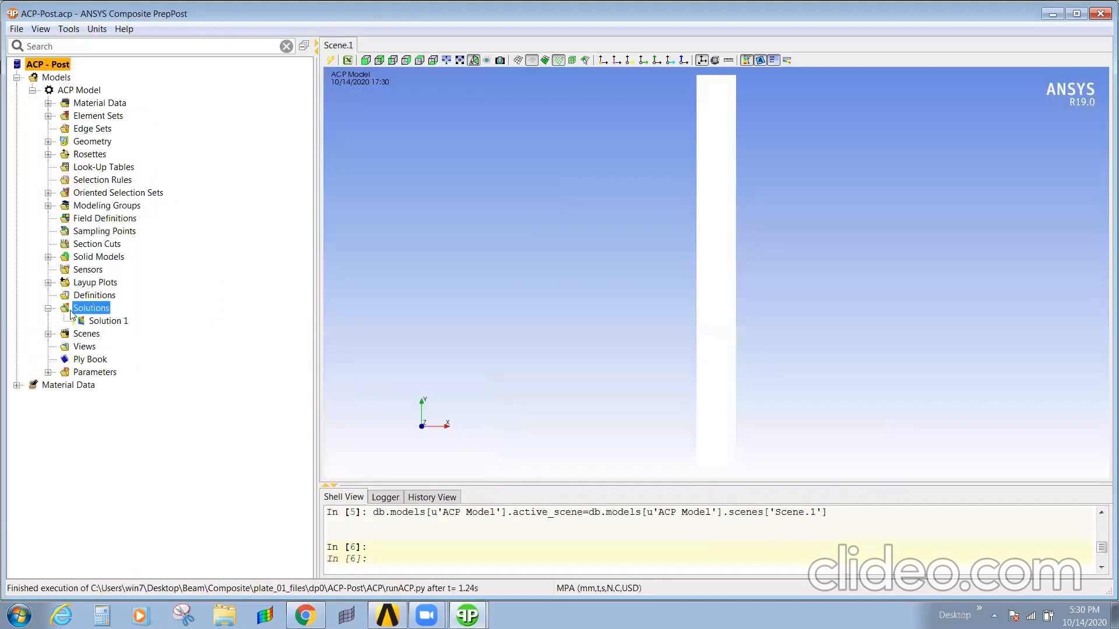
left_click(96, 322)
double_click(98, 321)
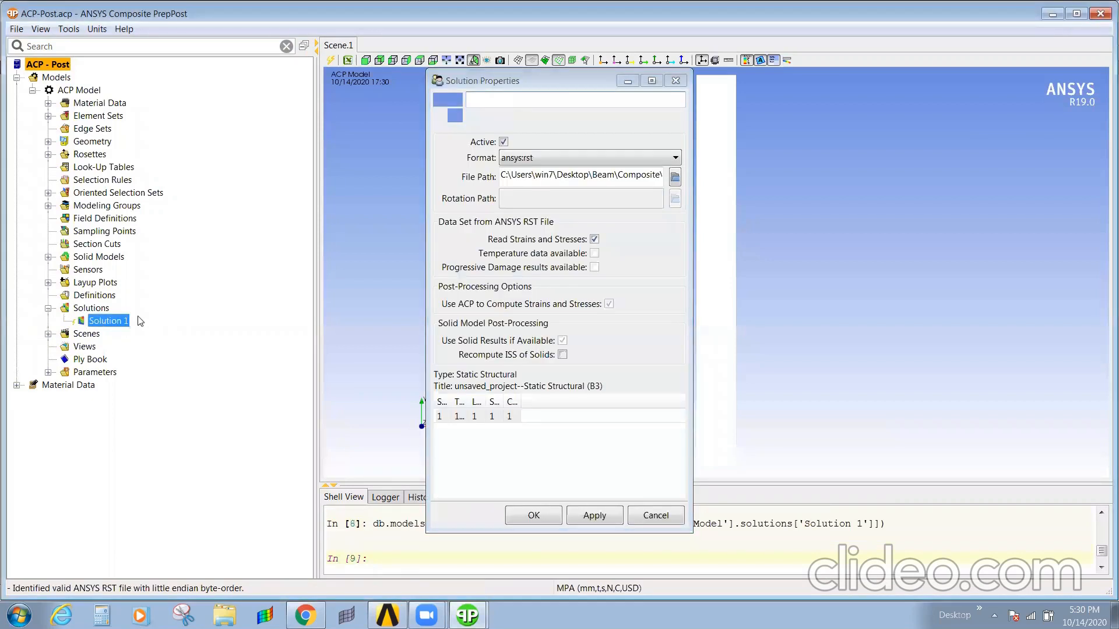
left_click(578, 157)
left_click(577, 172)
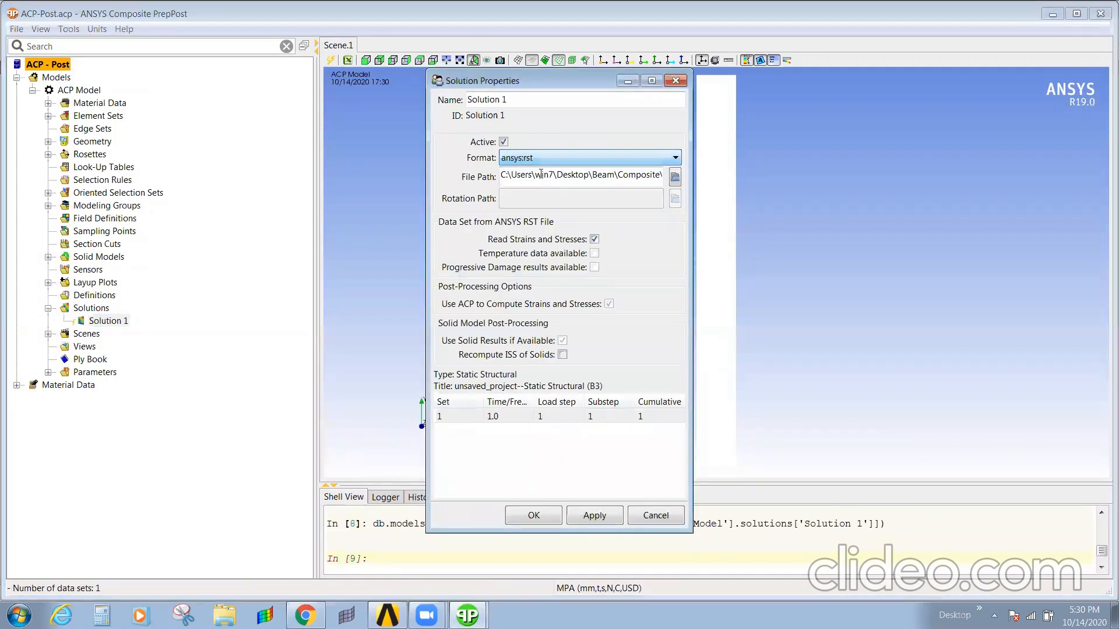
left_click(675, 177)
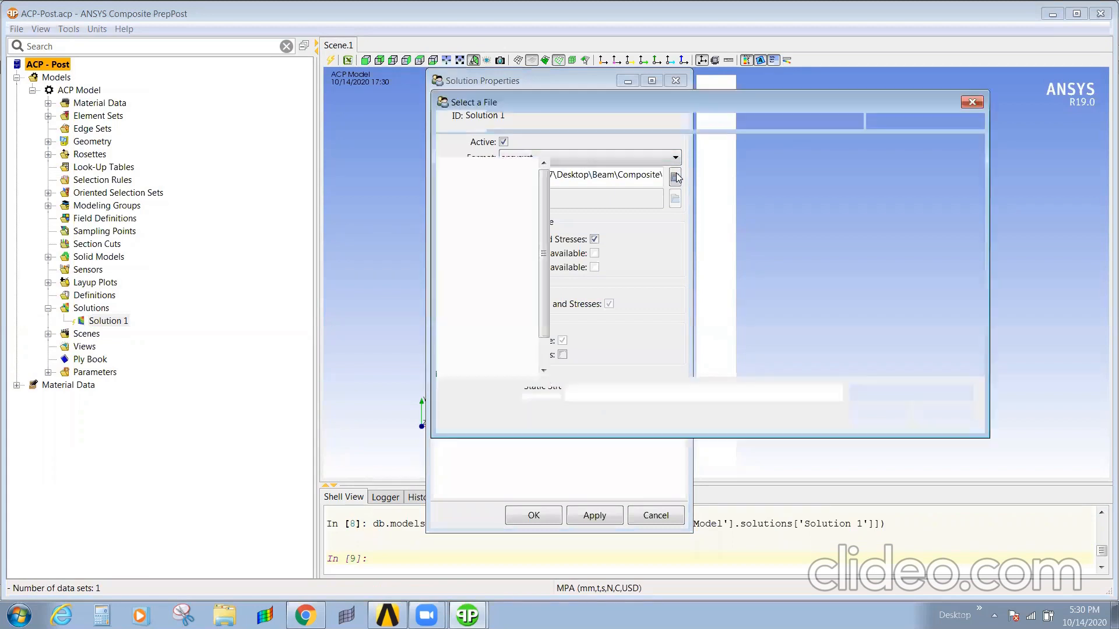
double_click(592, 205)
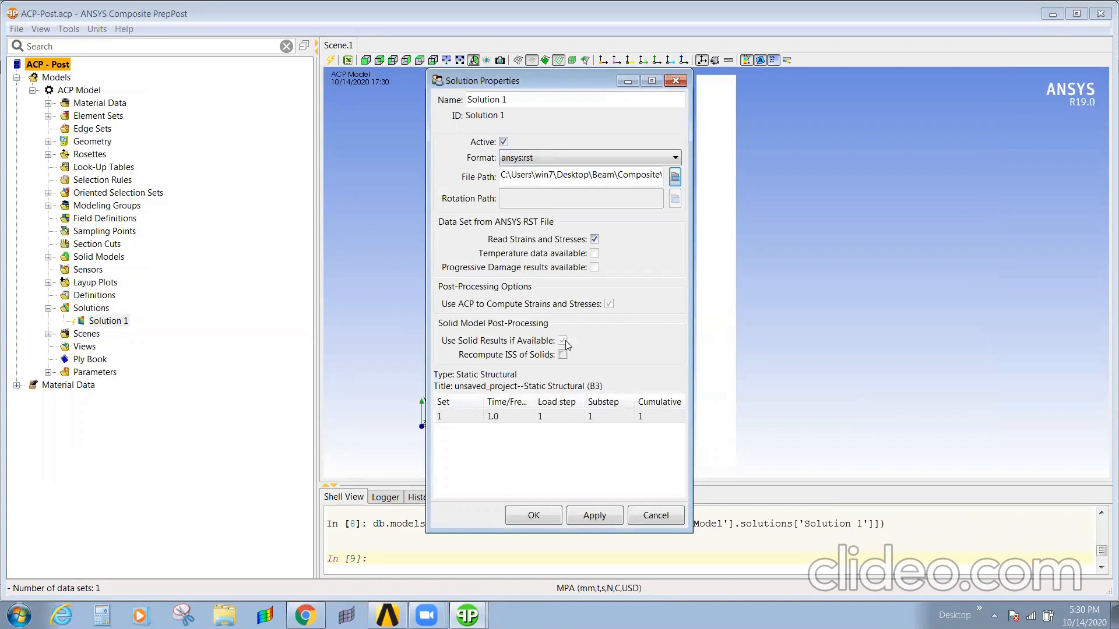
left_click(589, 517)
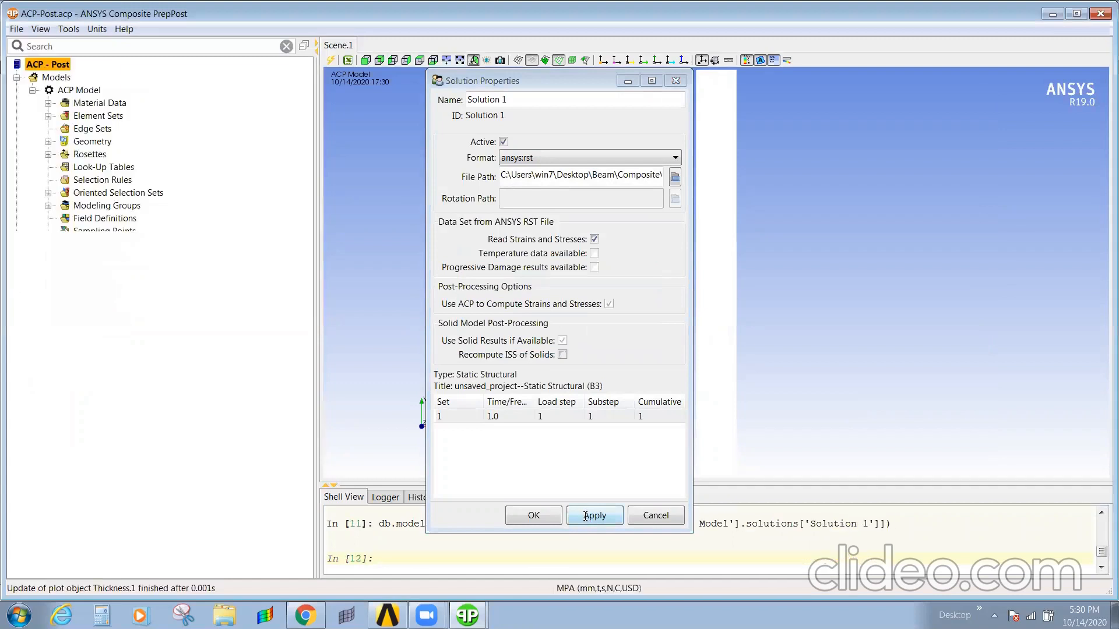
left_click(547, 520)
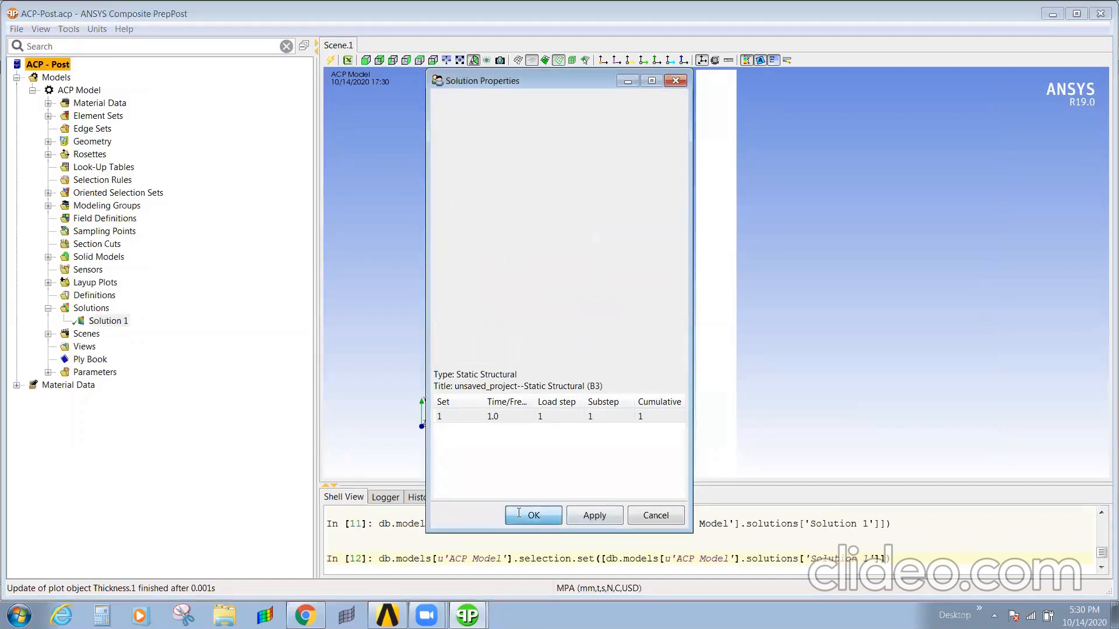
Create a failure plot for Solution 1, look for a failure criteria definition, and turn off the automatic text threshold
right_click(106, 324)
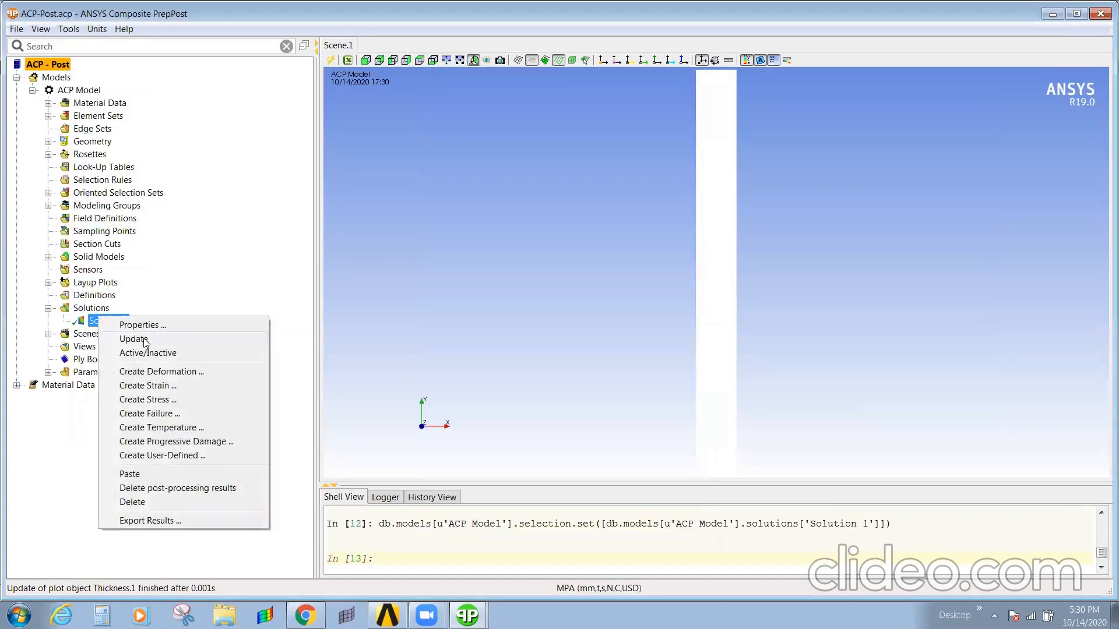
left_click(151, 413)
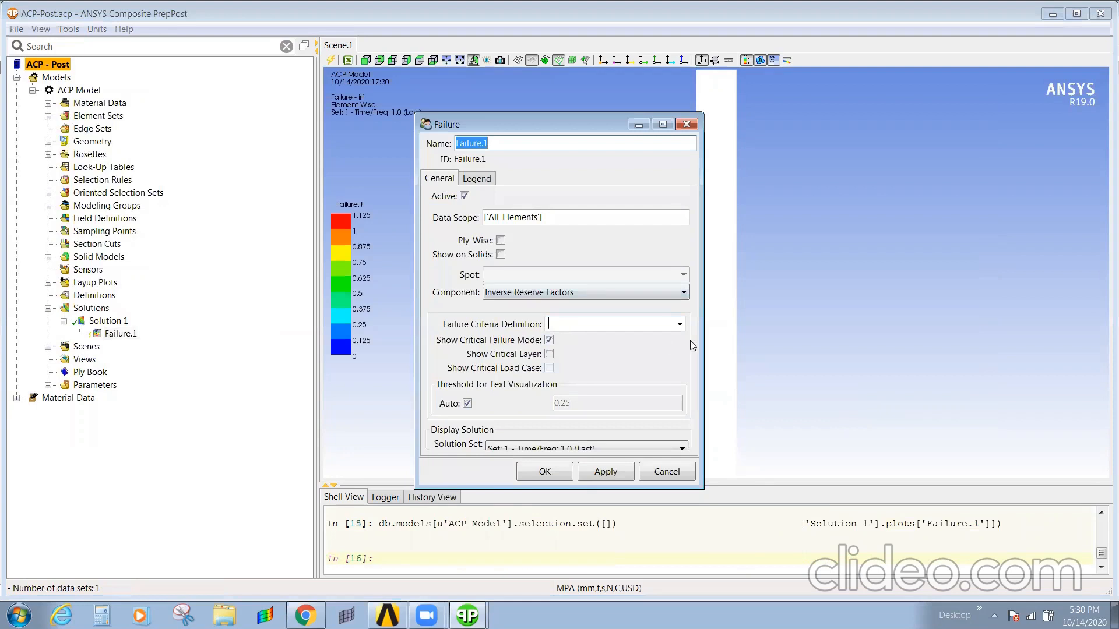
left_click(680, 325)
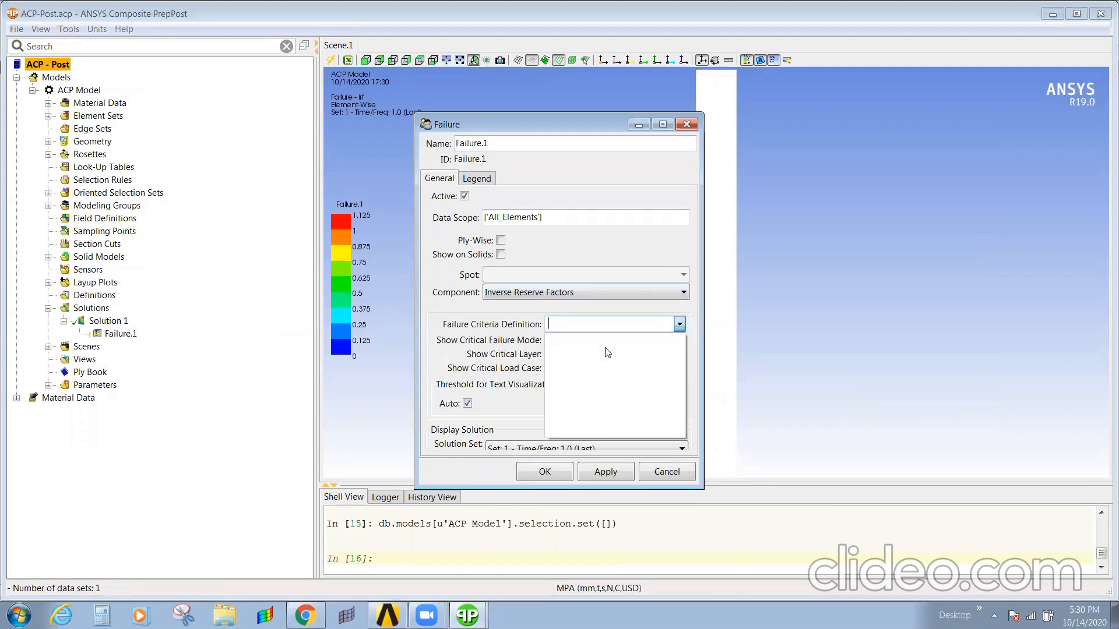
left_click(467, 403)
left_click(467, 403)
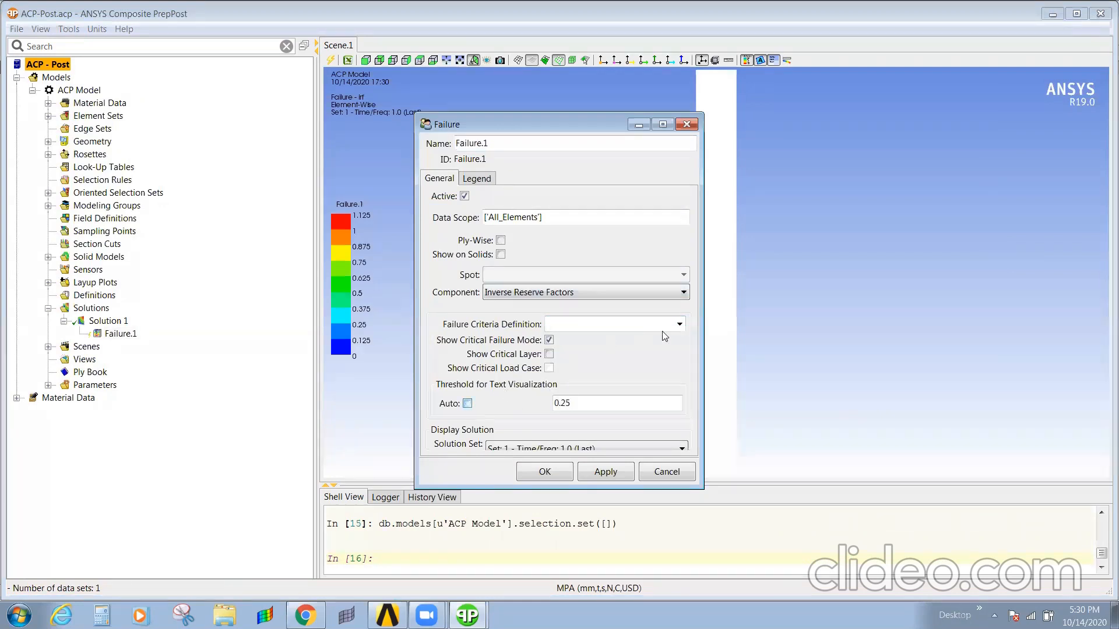
left_click(679, 325)
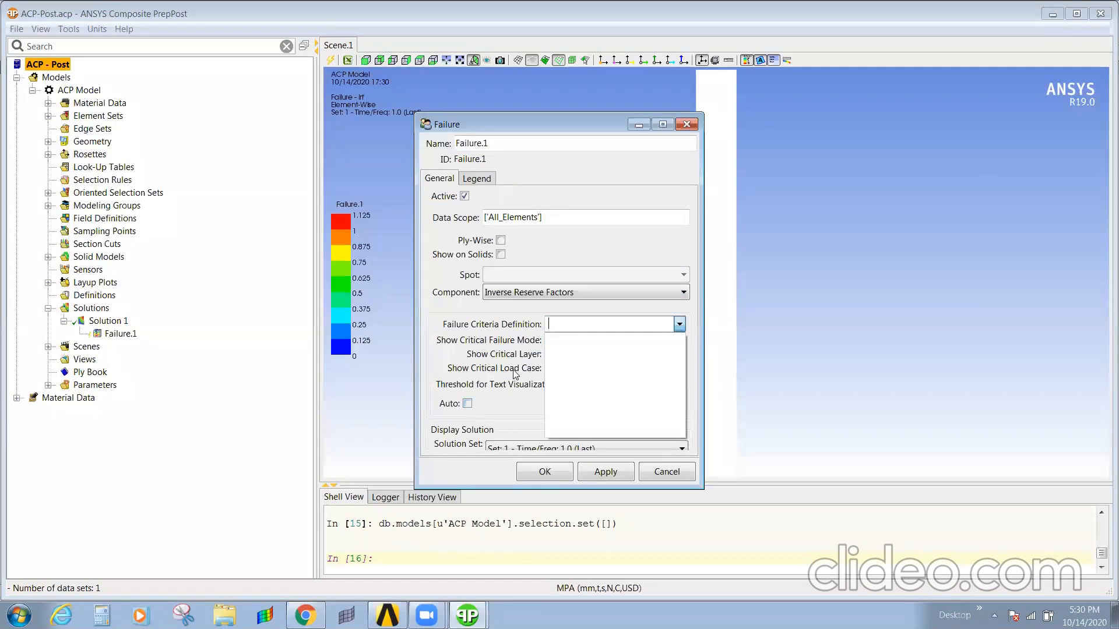
left_click(512, 326)
Set the failure plot's component to Margins of Safety, enable Ply-Wise evaluation, and apply the settings
left_click(530, 292)
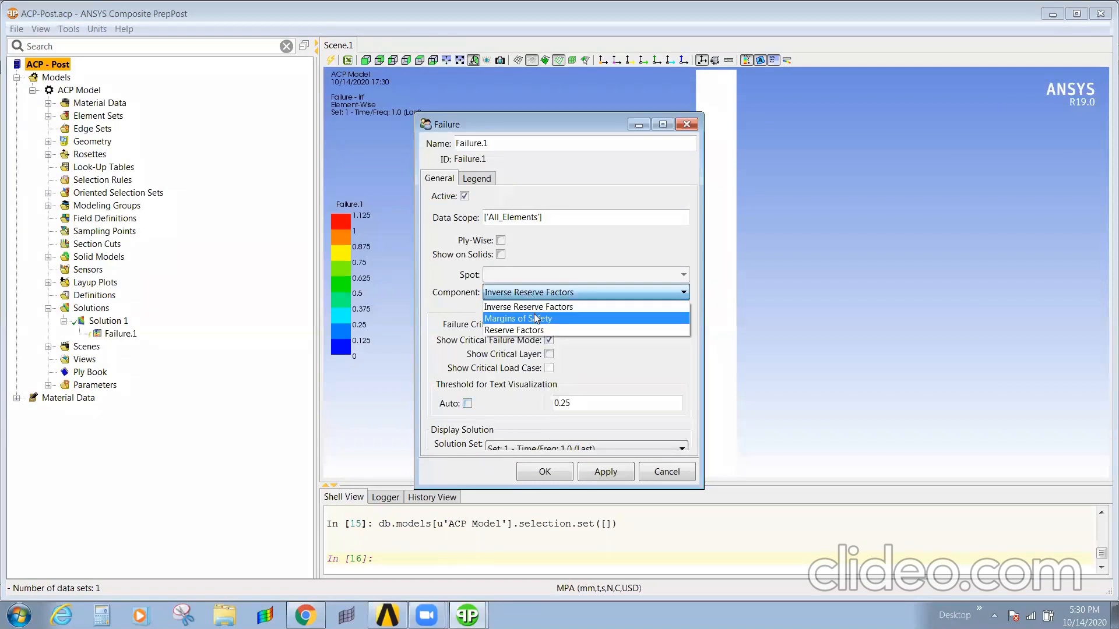
left_click(534, 313)
left_click(501, 240)
left_click(598, 472)
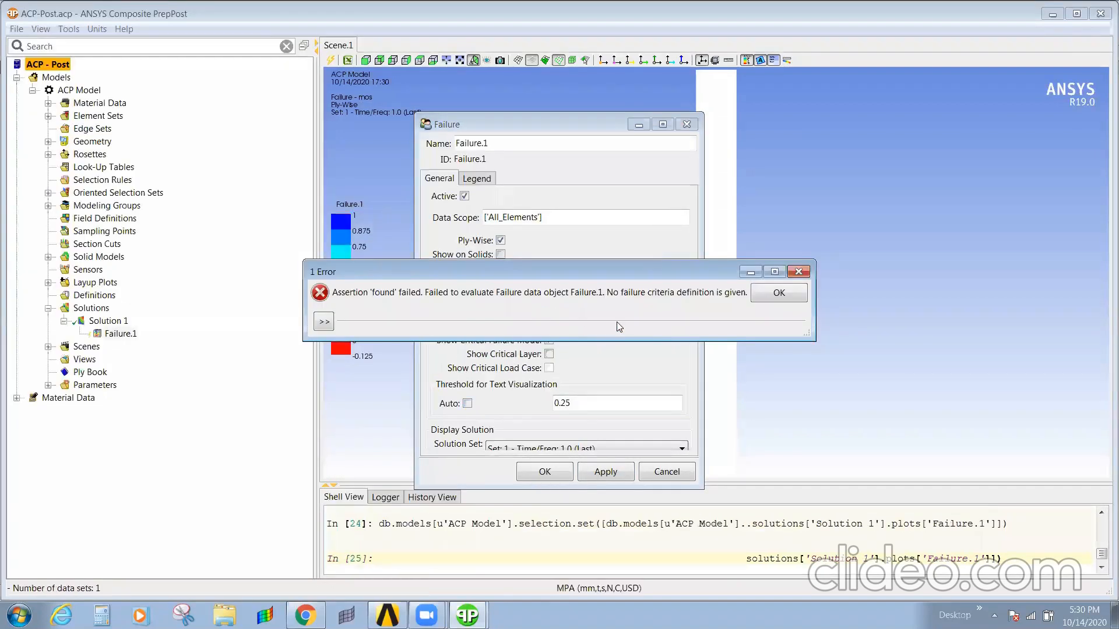
left_click(763, 290)
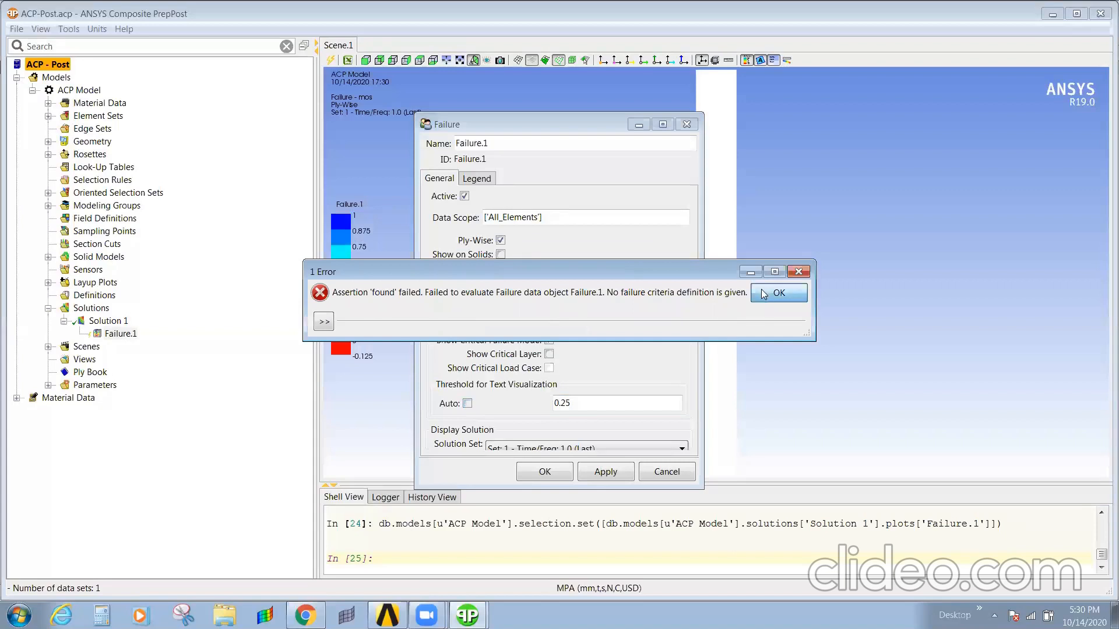
Examine the title page source and HTML preview in the Ply Book properties, and close them
left_click(90, 373)
double_click(90, 373)
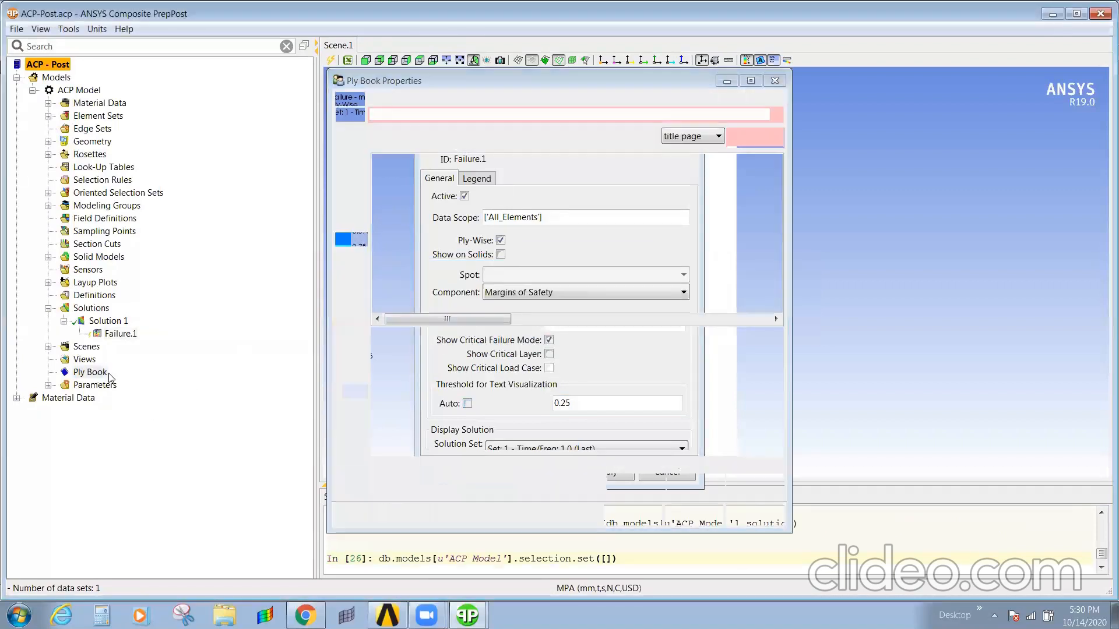
right_click(90, 373)
left_click(217, 468)
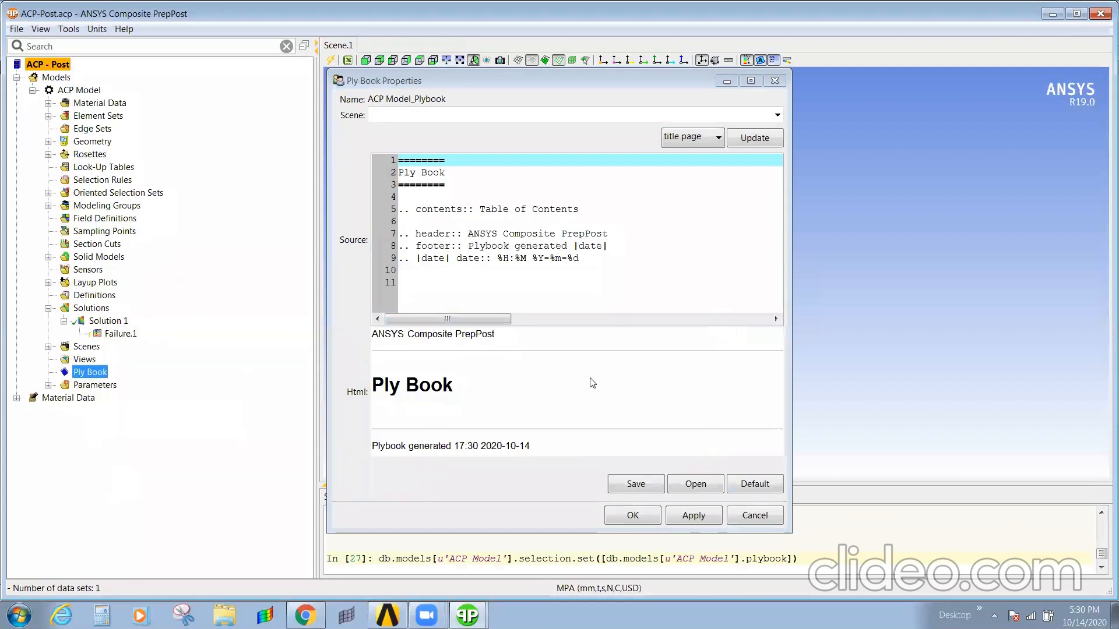
mouse_move(447, 319)
left_mouse_down()
mouse_move(662, 330)
mouse_move(462, 331)
left_mouse_up()
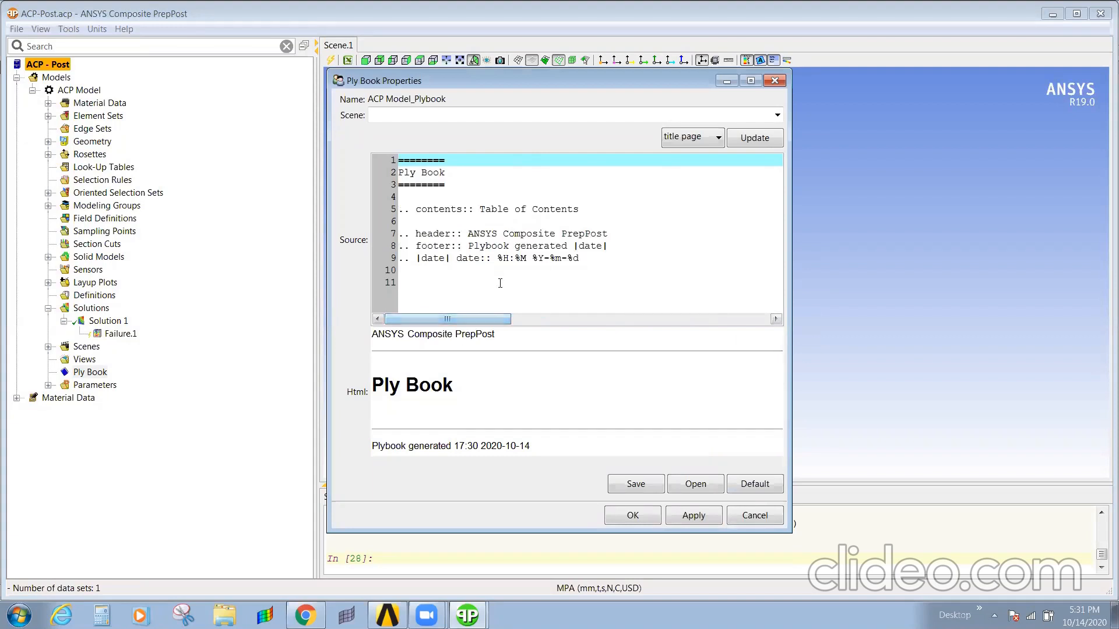
left_click_drag(455, 246, 555, 242)
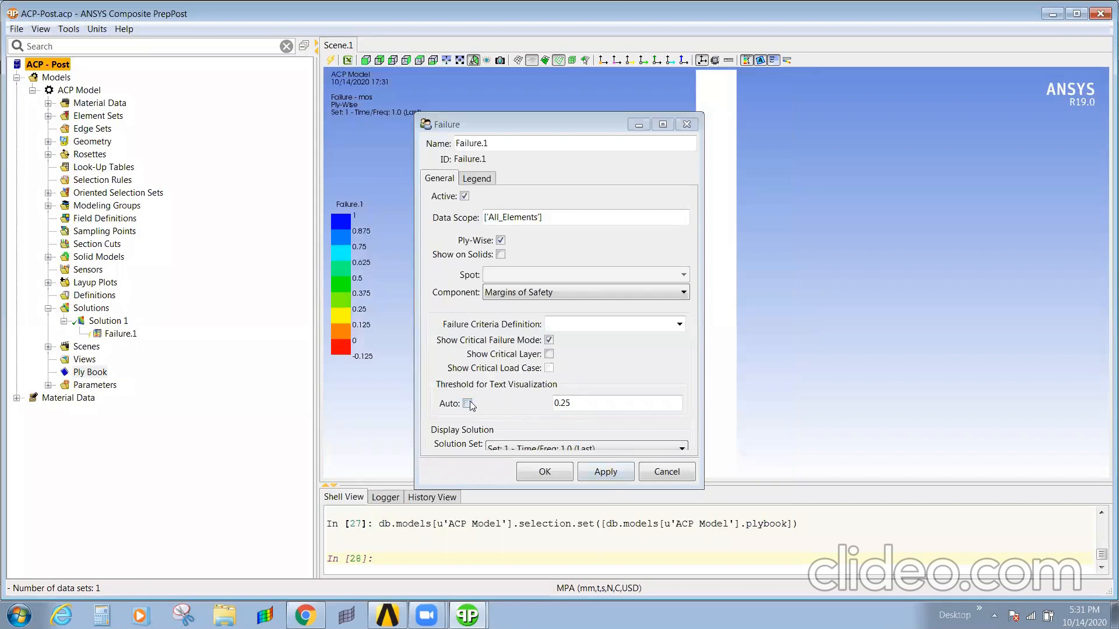
Try to choose a failure criteria definition with the automatic text threshold enabled, and cancel the failure plot settings
left_click(467, 404)
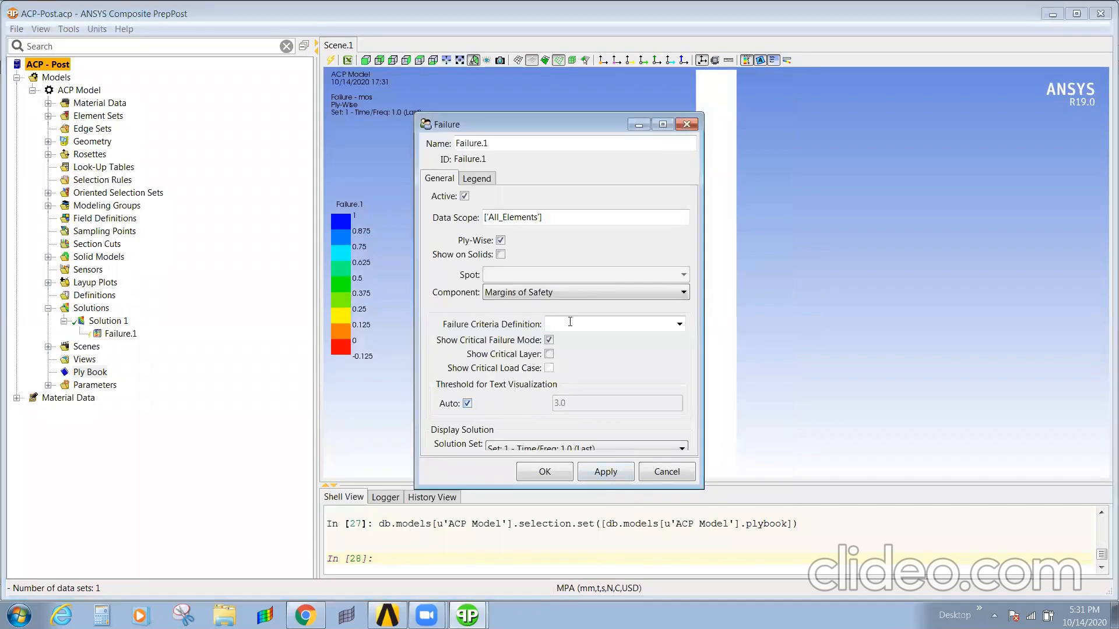
left_click(679, 324)
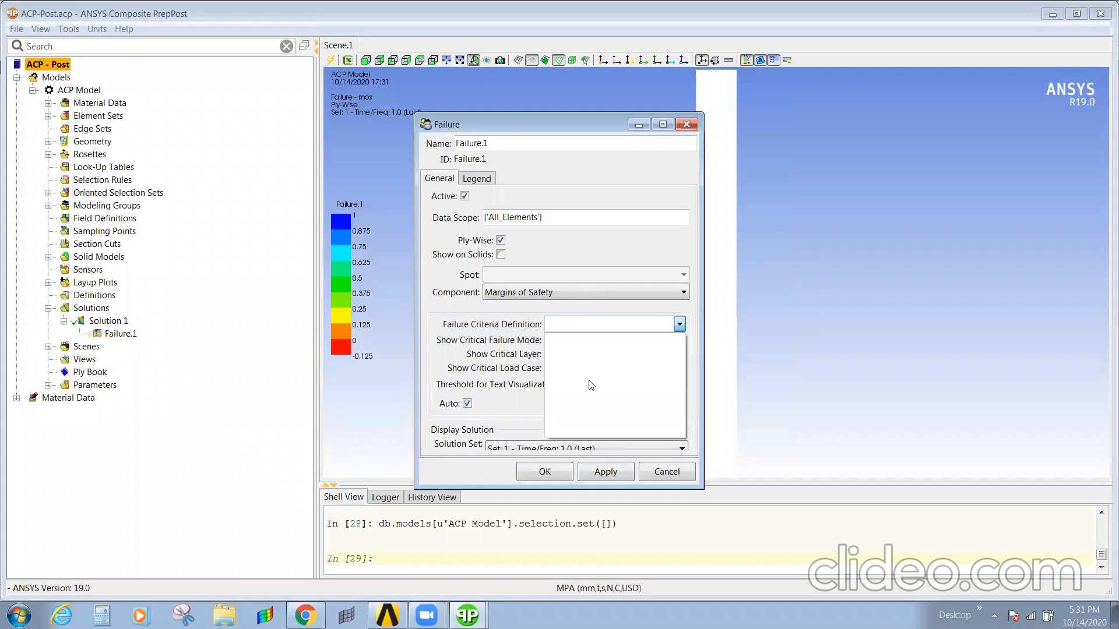
left_click(450, 315)
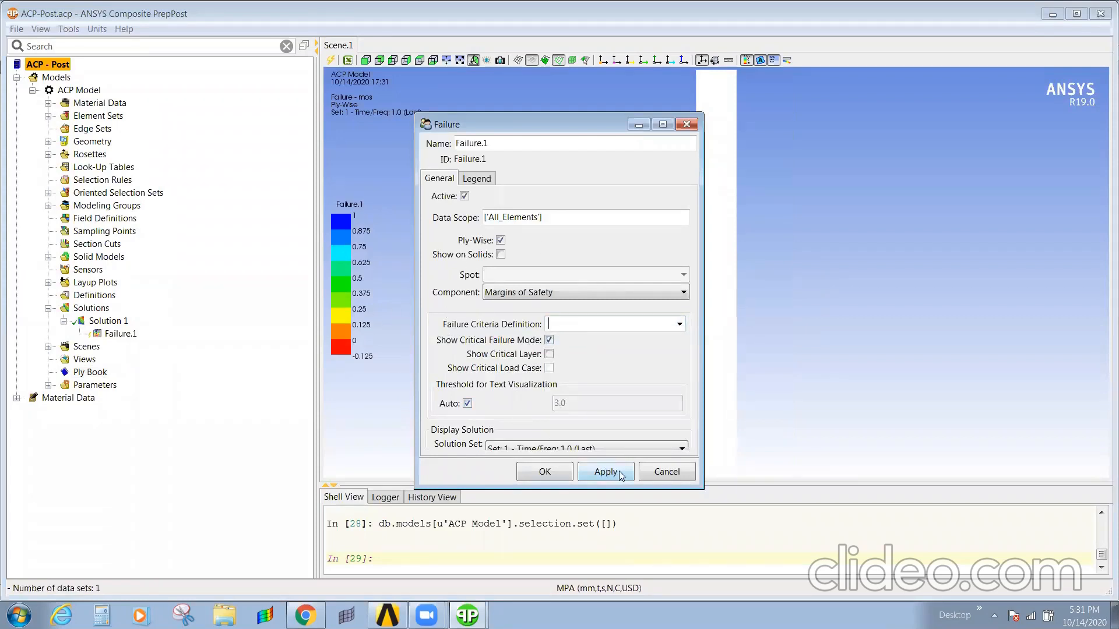
left_click(653, 475)
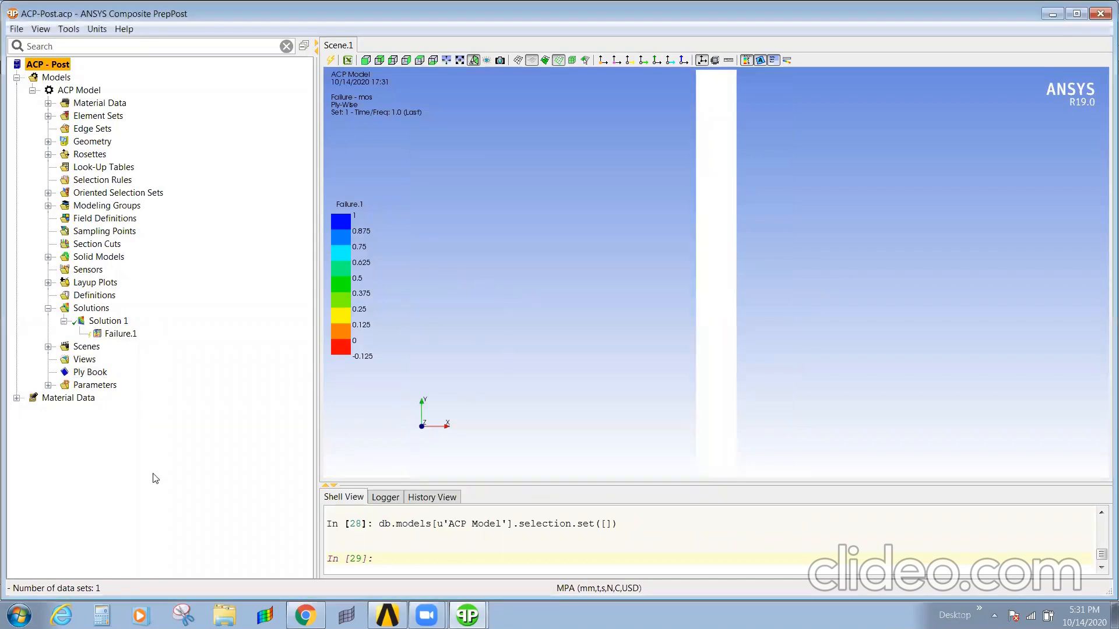
Deactivate the Failure.1 plot and activate it again
right_click(103, 331)
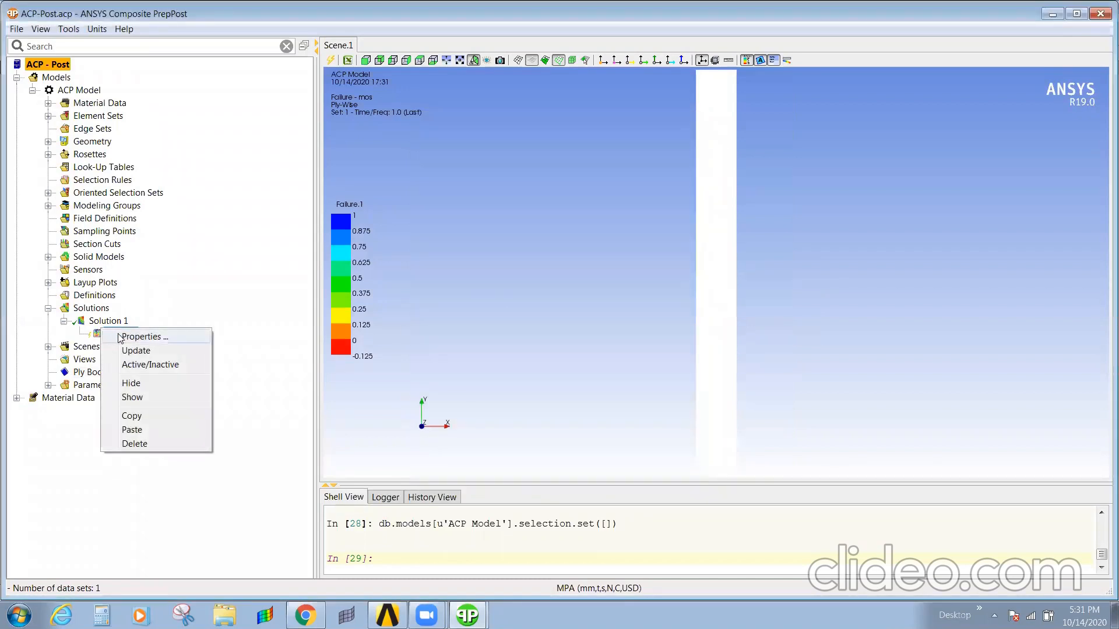
left_click(151, 364)
right_click(127, 335)
left_click(160, 363)
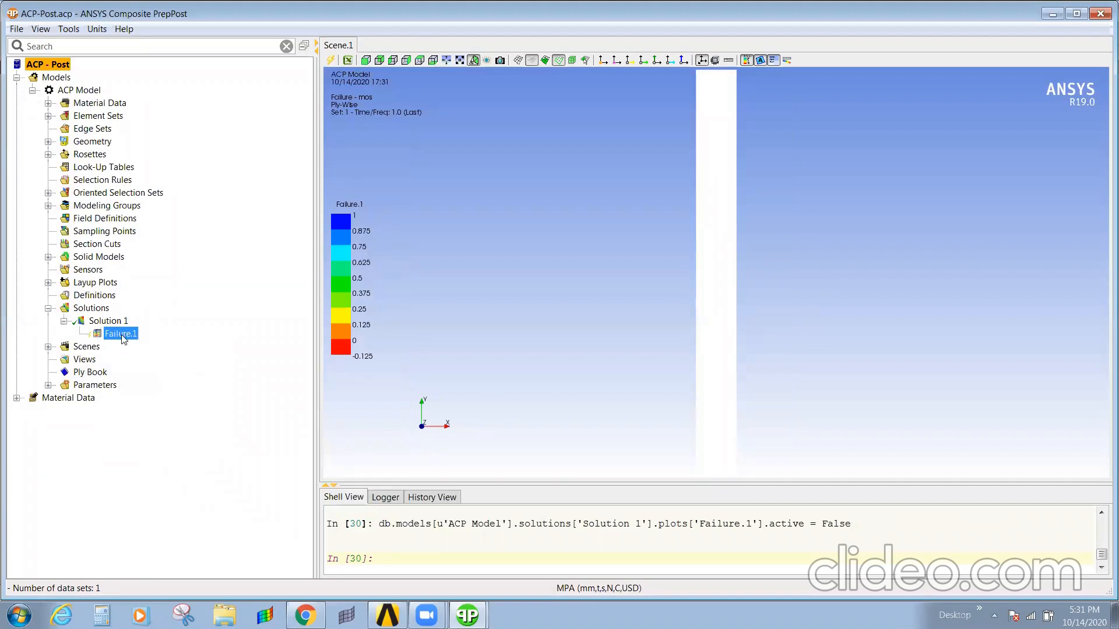
right_click(124, 338)
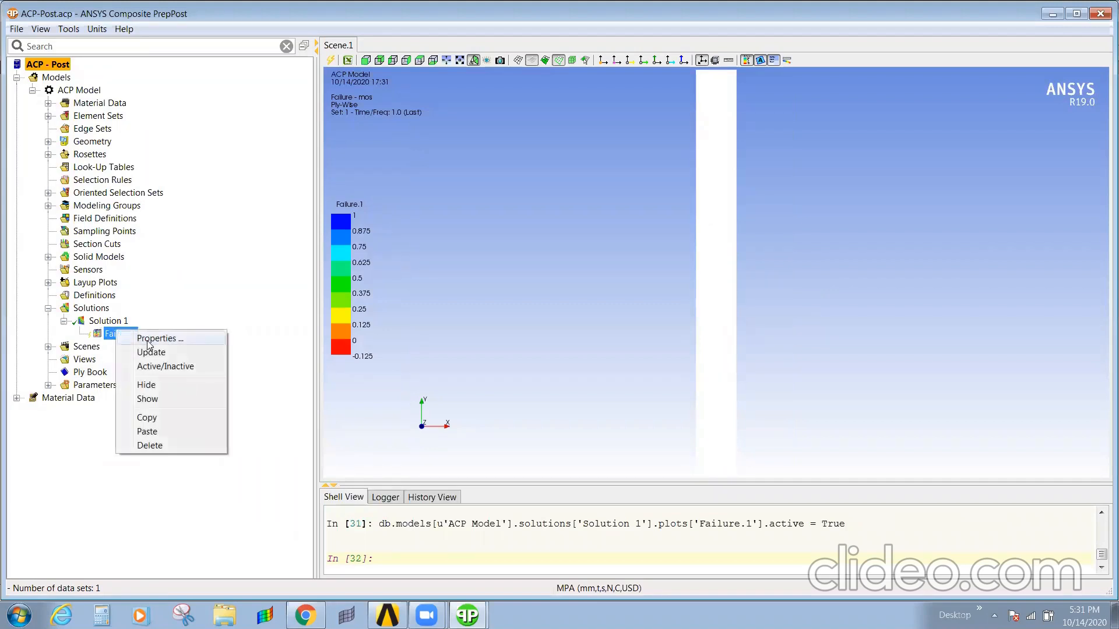
Create a user-defined plot for Solution 1 over All_Elements, review its script, and apply its settings for solution set 1
right_click(107, 320)
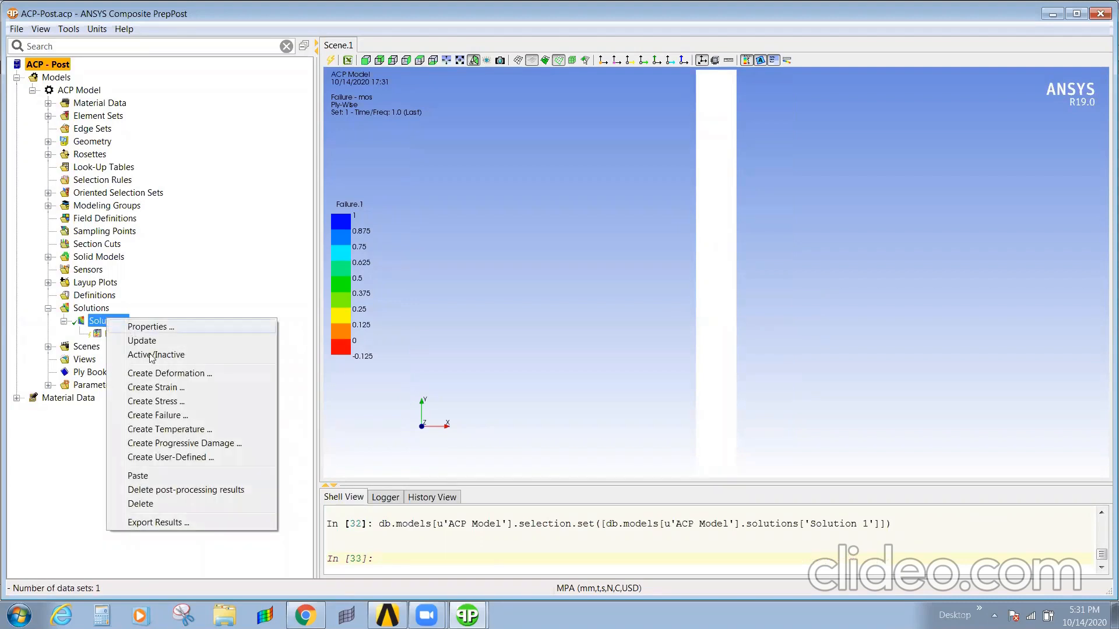
left_click(182, 458)
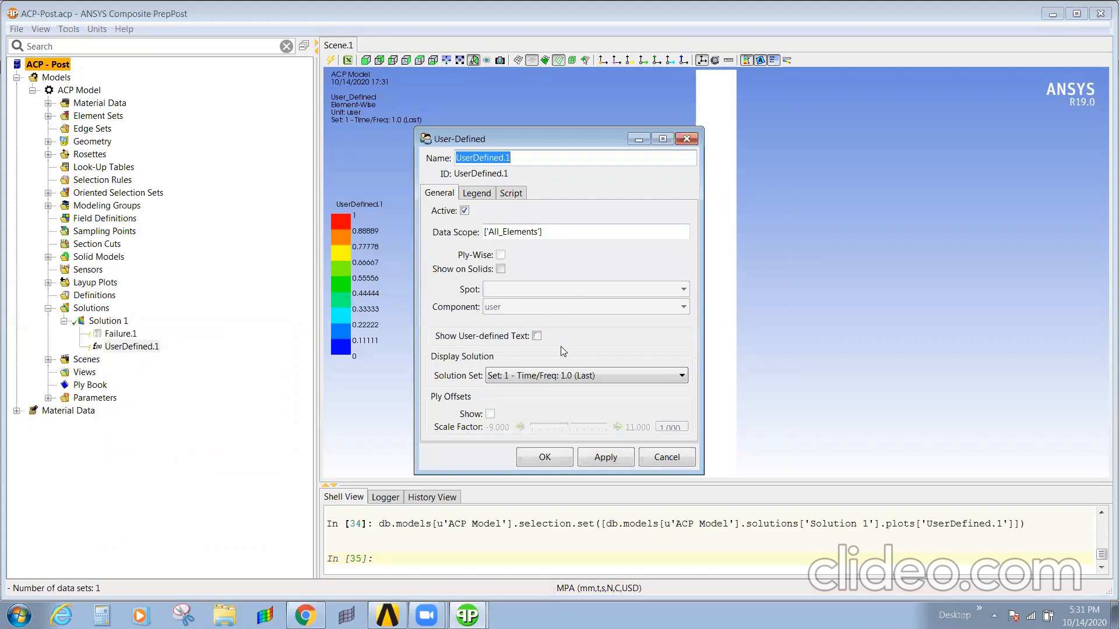
left_click(555, 376)
left_click(555, 376)
left_click(488, 194)
left_click(510, 194)
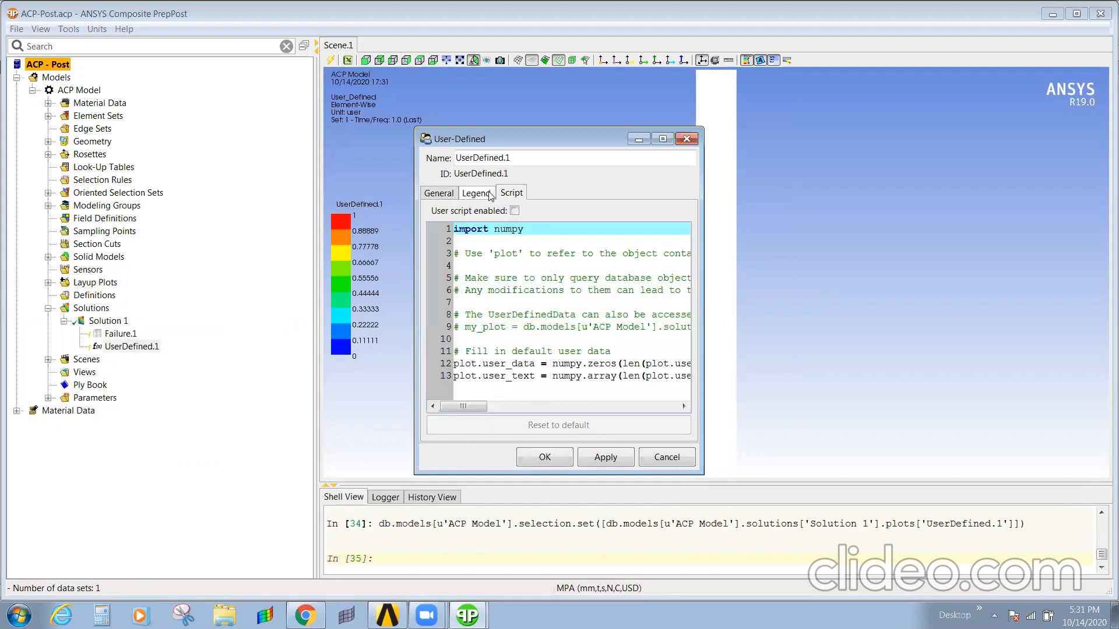
left_click(439, 193)
left_click(605, 459)
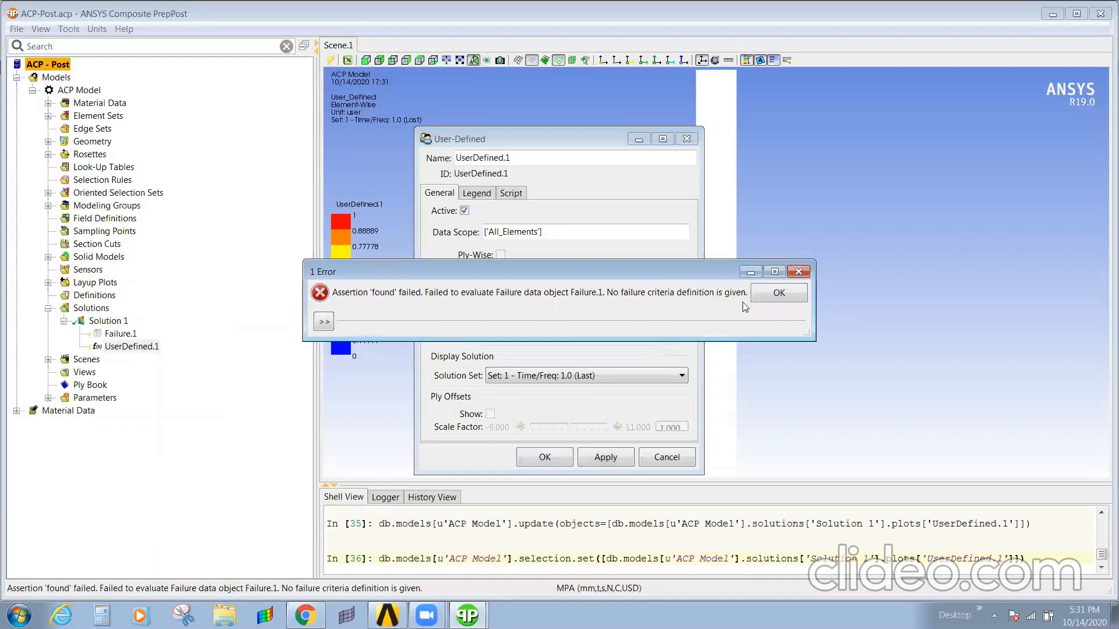
left_click(779, 292)
left_click(545, 458)
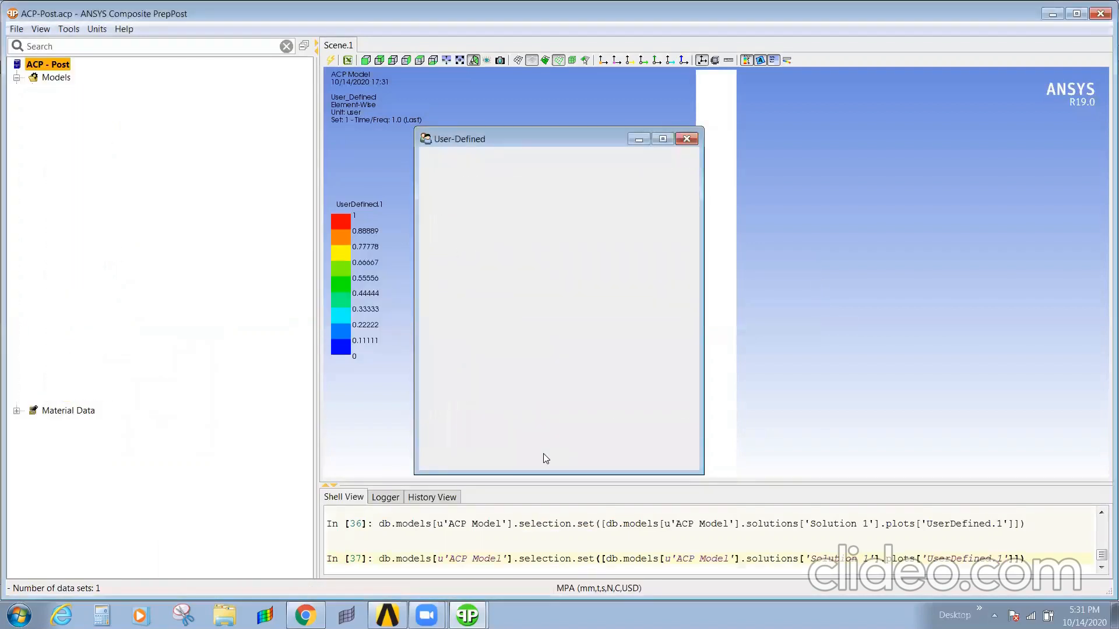
Create a strain plot for Solution 1 over All_Elements, shown on solids with spot mid and component e1, and apply it
left_click(121, 334)
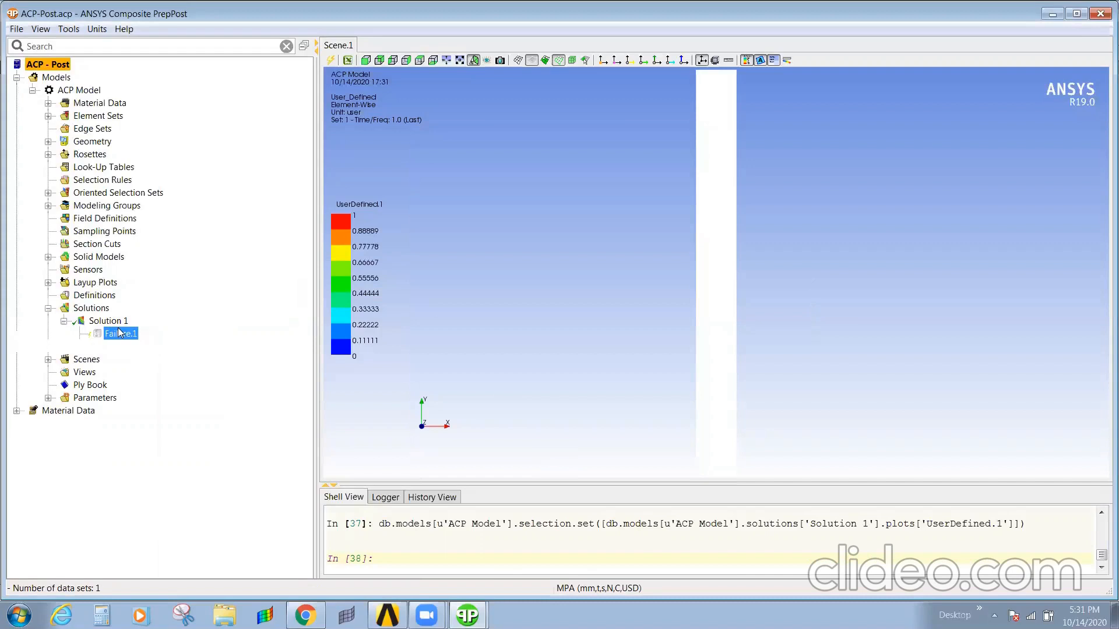
left_click(115, 322)
right_click(114, 322)
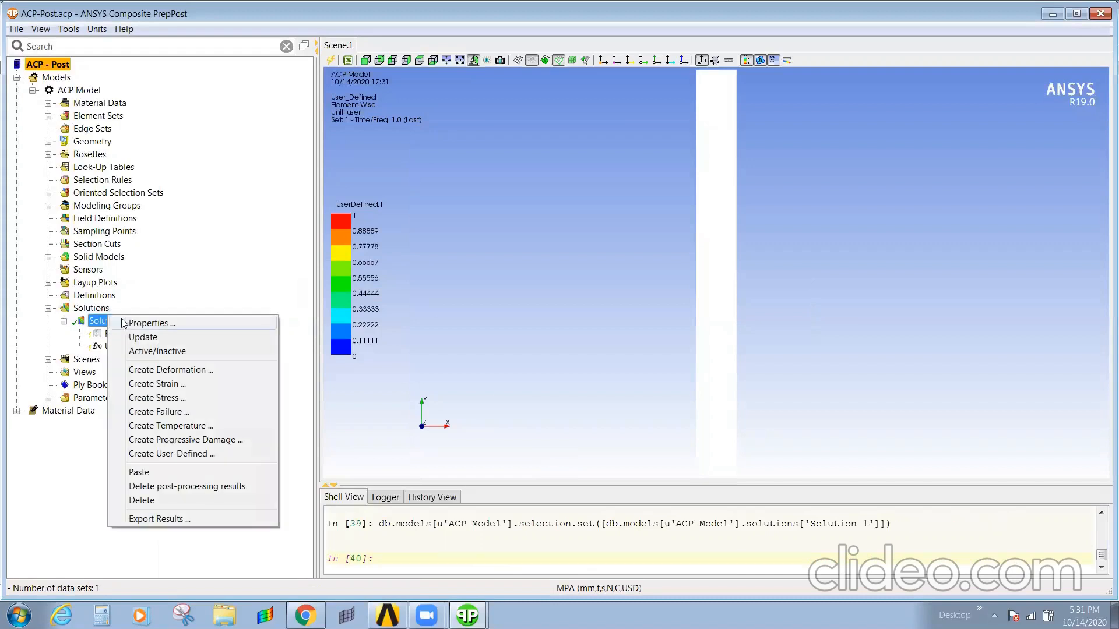
left_click(174, 396)
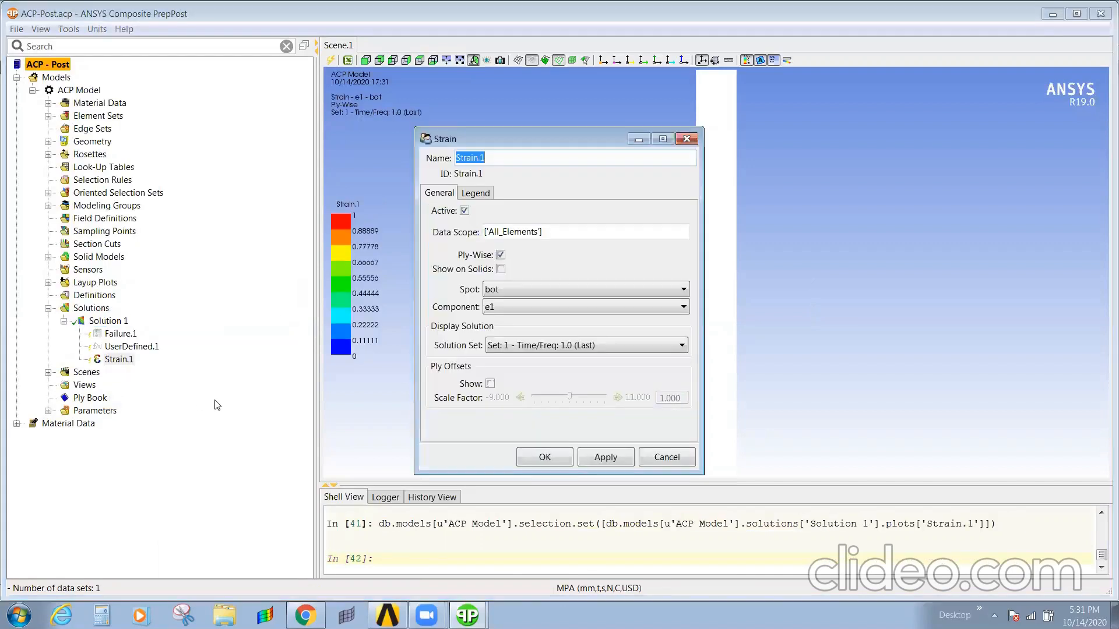
left_click(540, 268)
left_click(542, 300)
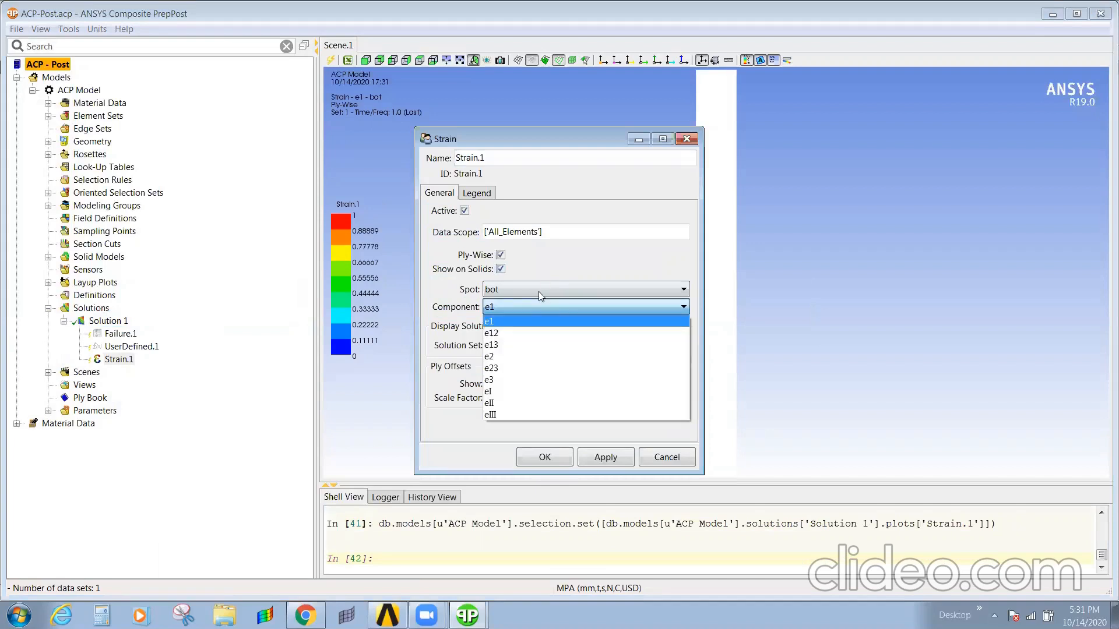
left_click(551, 346)
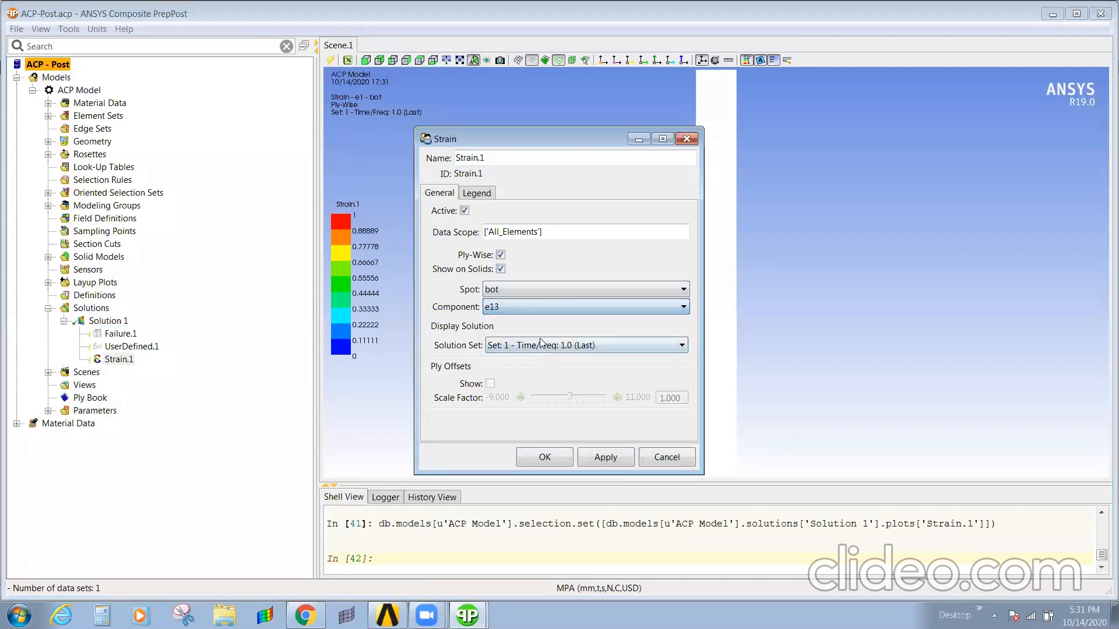
left_click(532, 290)
left_click(512, 315)
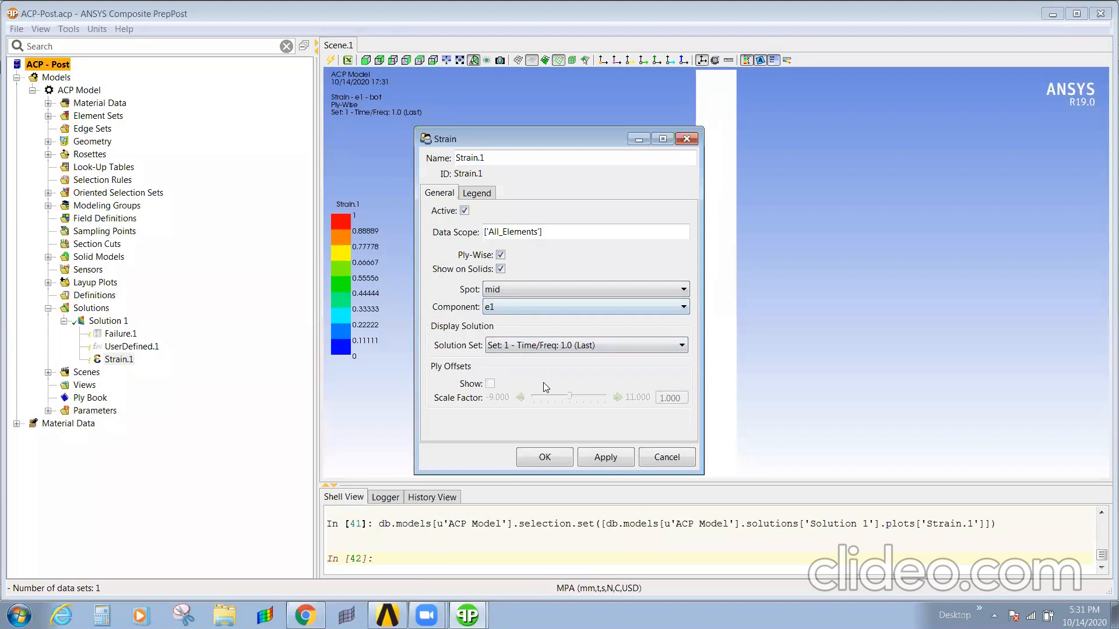
left_click(618, 459)
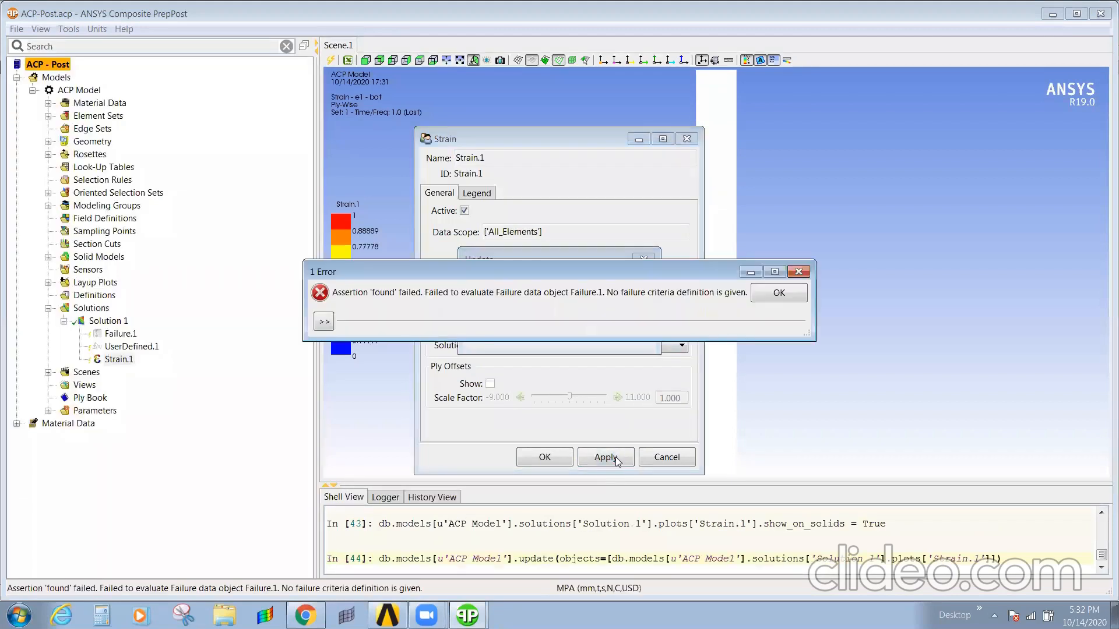
left_click(779, 297)
left_click(545, 457)
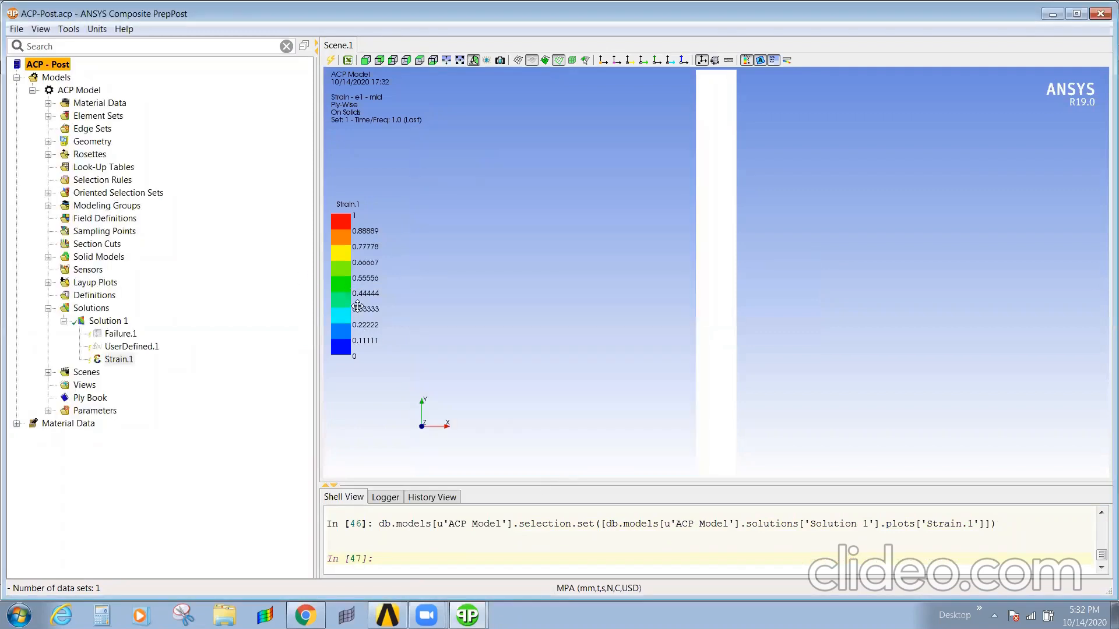
Examine the beam with the strain plot and the logged messages, and hide and restore the scene legend
left_click_drag(637, 320, 877, 277)
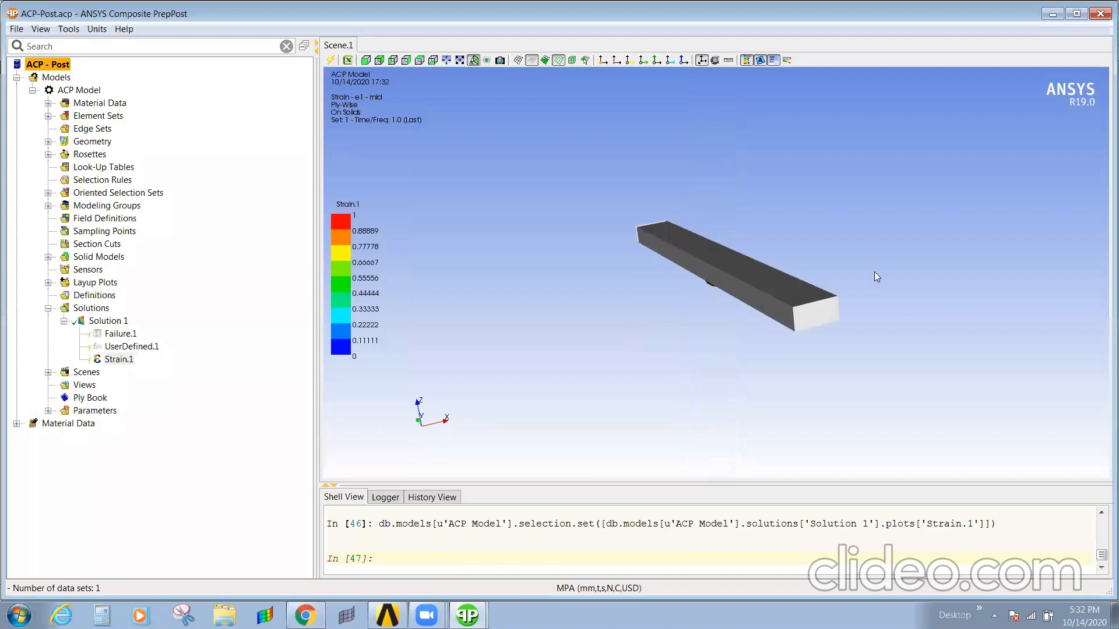
left_click(368, 286)
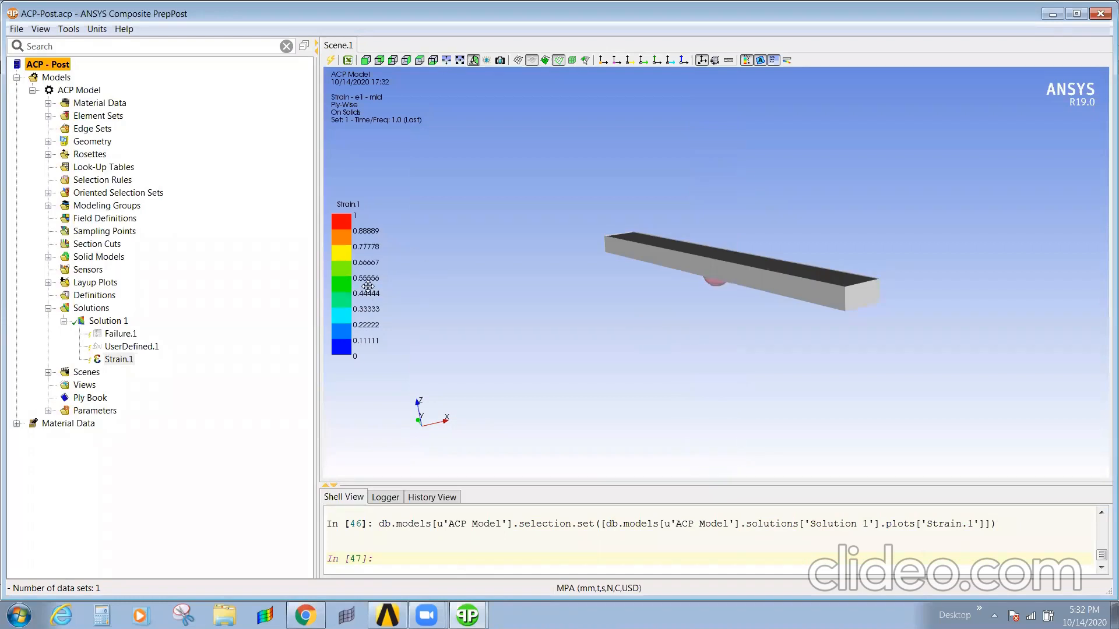
left_click(367, 318)
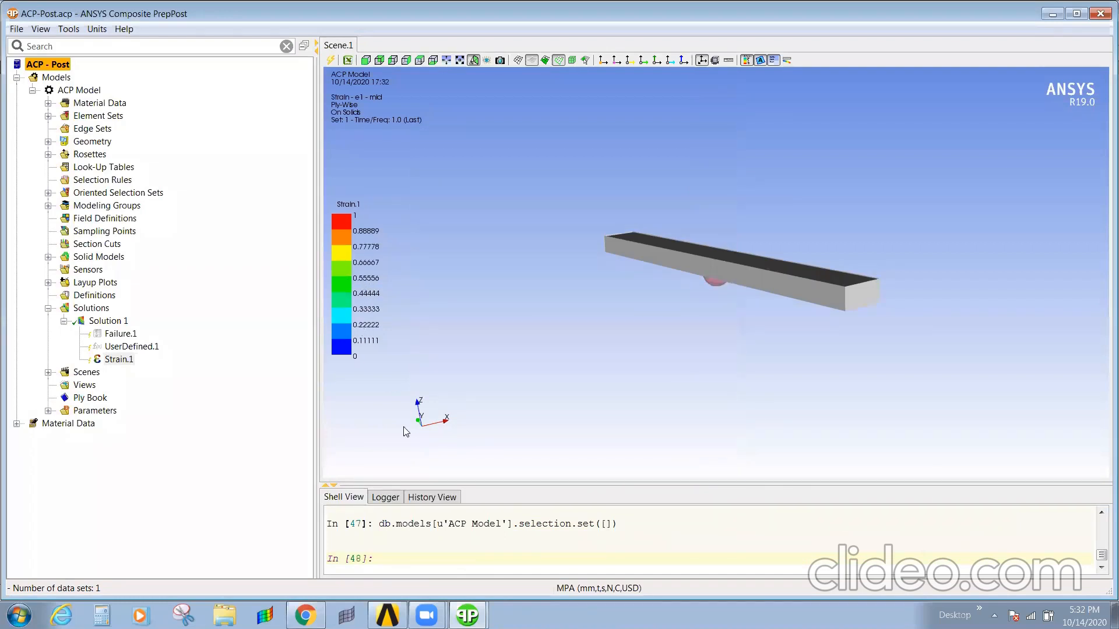
left_click(385, 497)
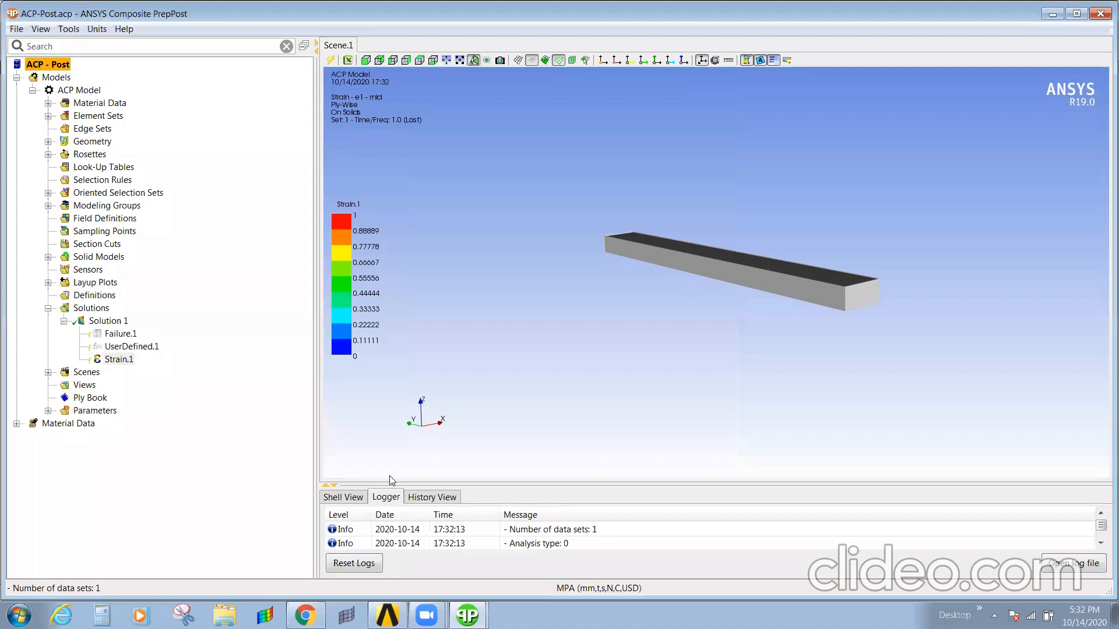
left_click(344, 497)
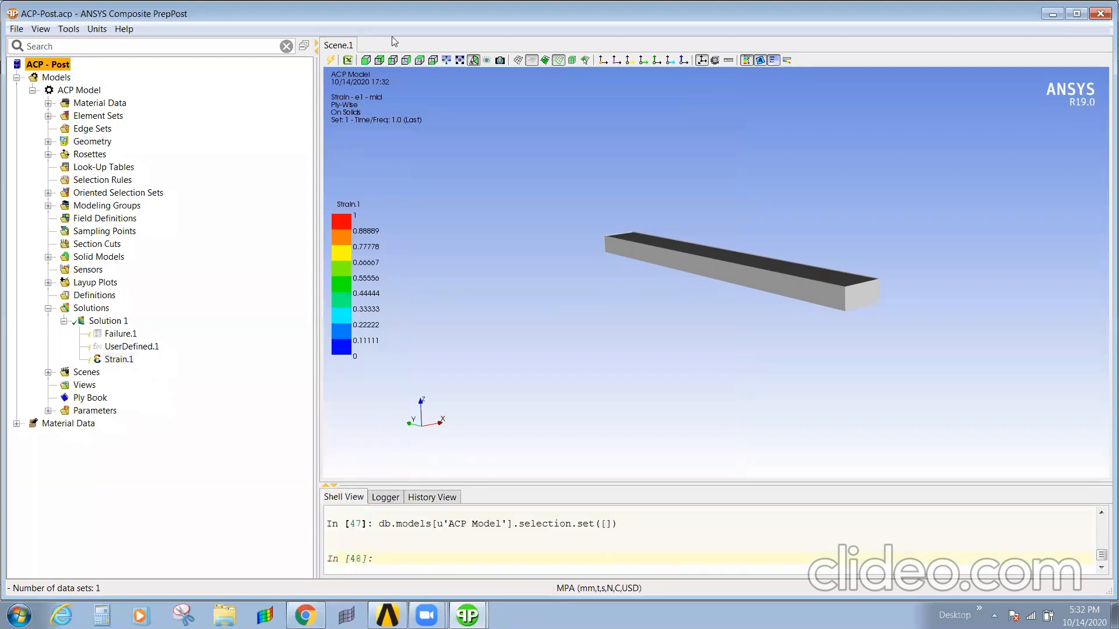
left_click(747, 60)
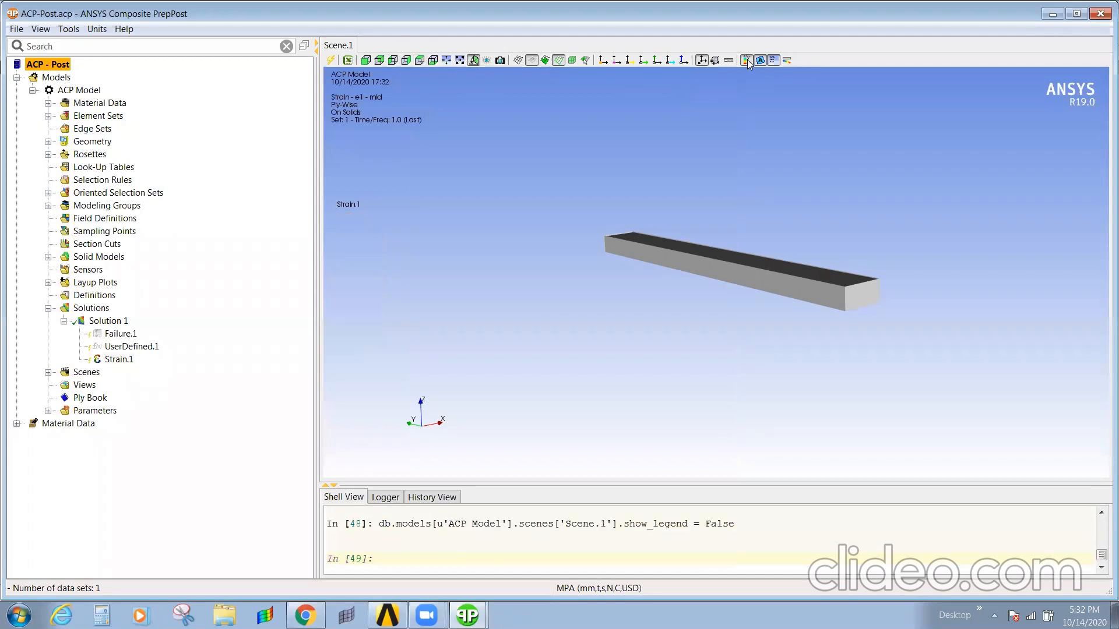
left_click(747, 60)
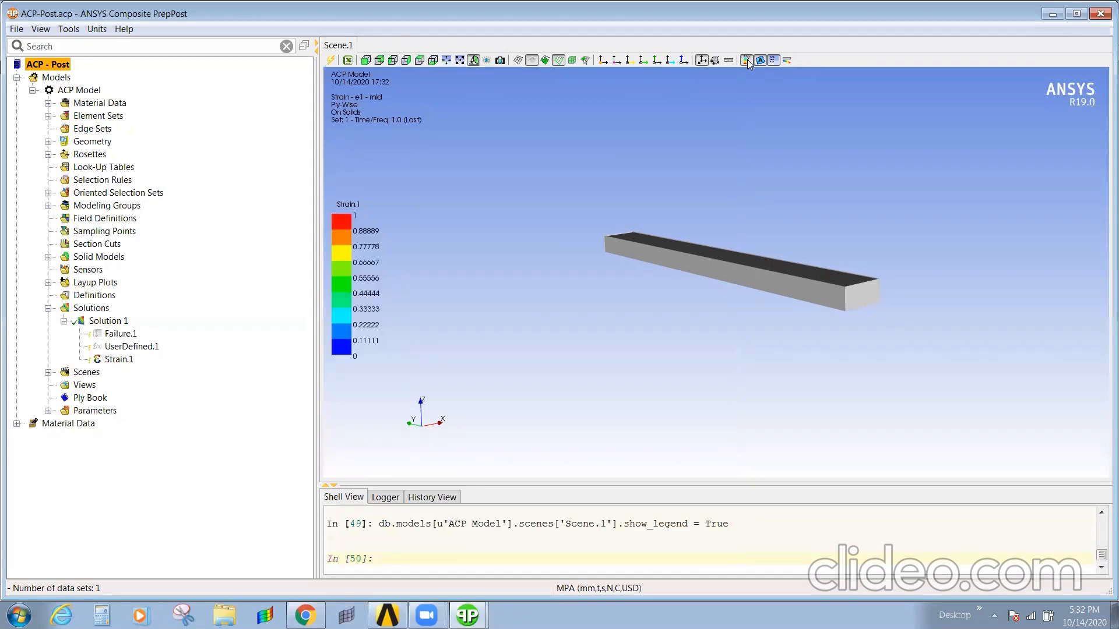
Try to display the deformed shape with a factor of 11.000
left_click(786, 60)
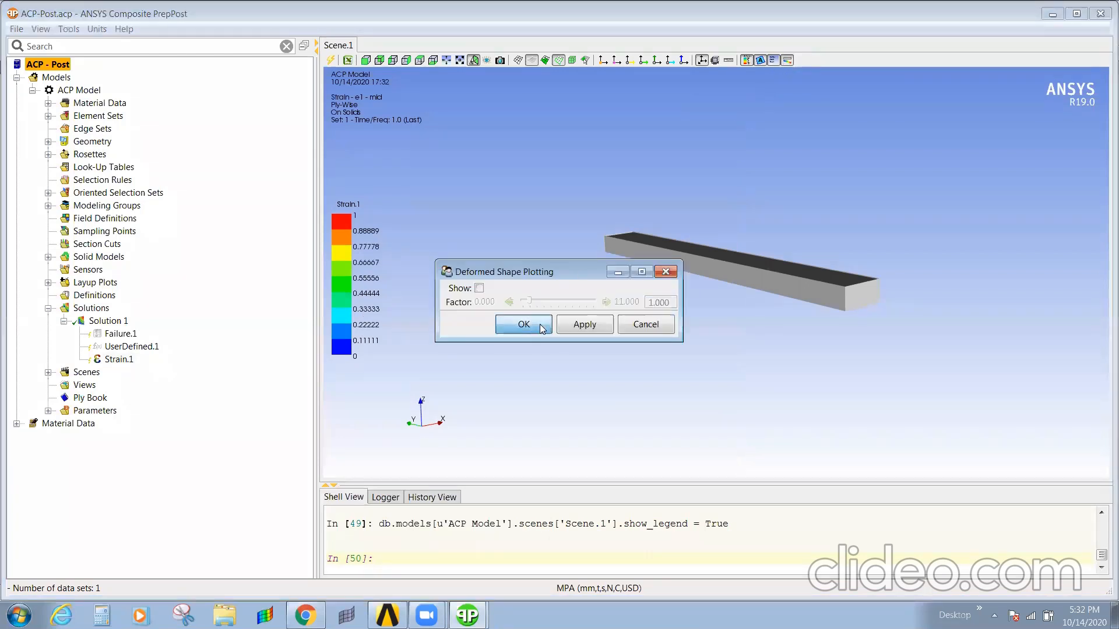
left_click(524, 325)
left_click(786, 60)
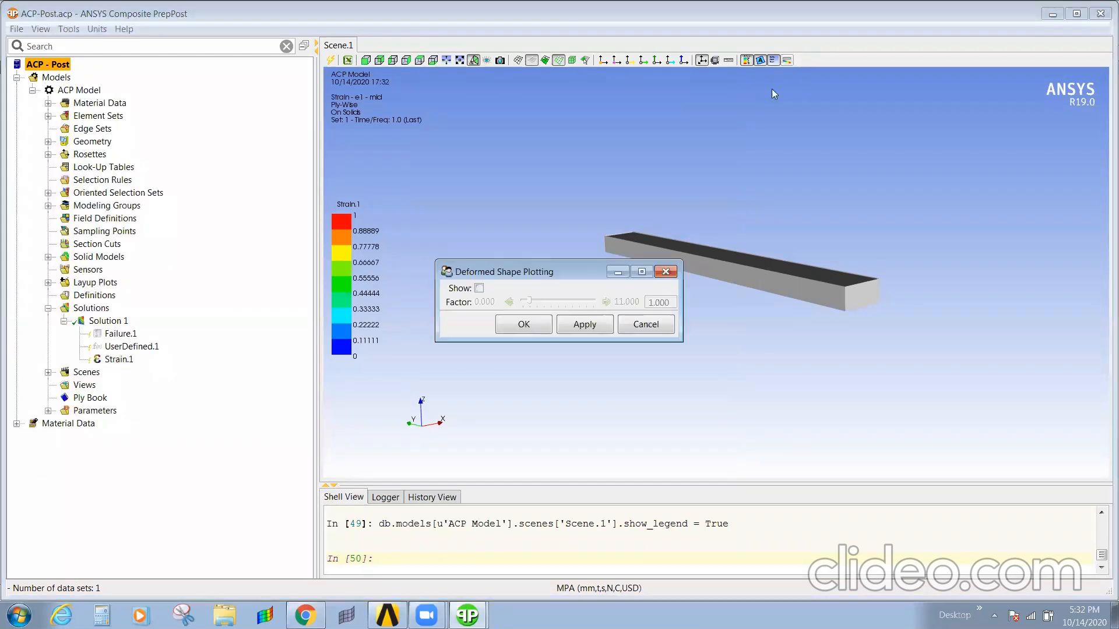
left_click(577, 327)
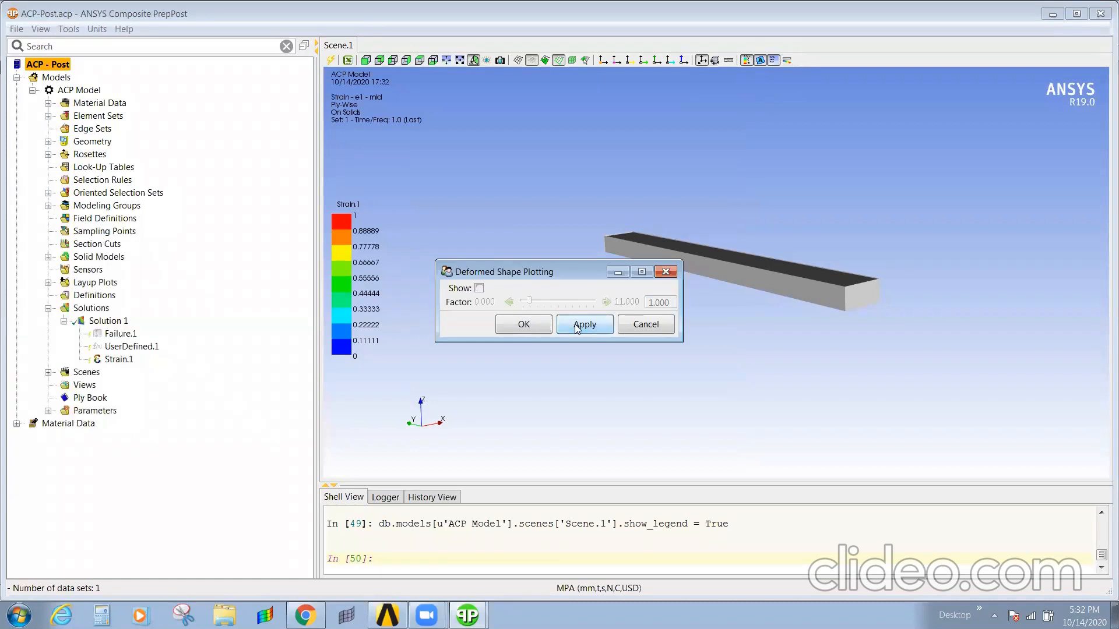
left_click(479, 288)
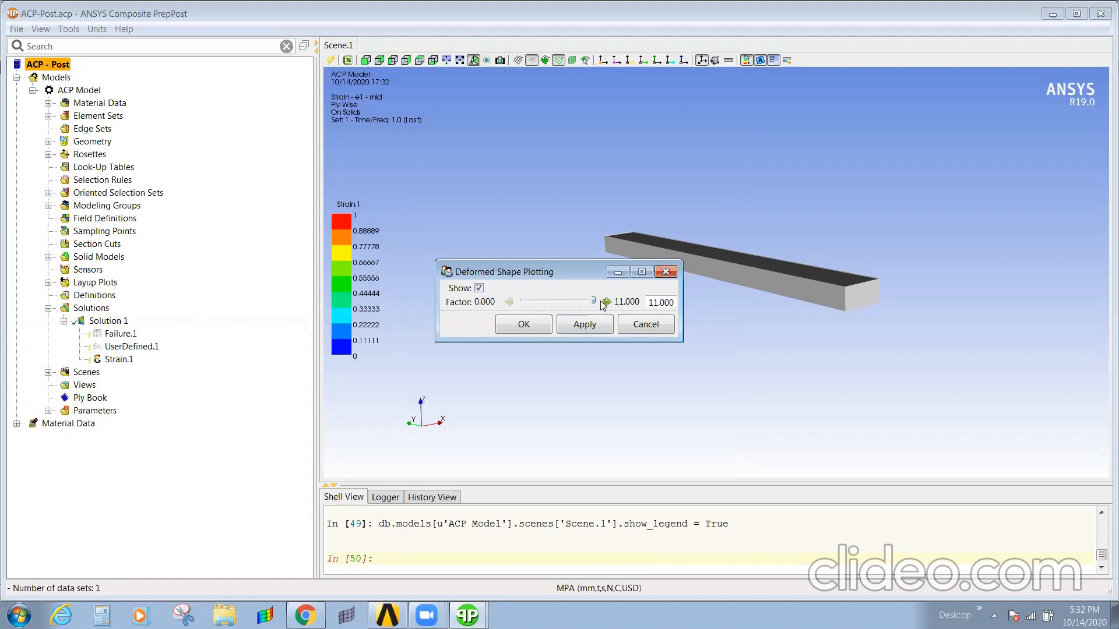
left_click(577, 325)
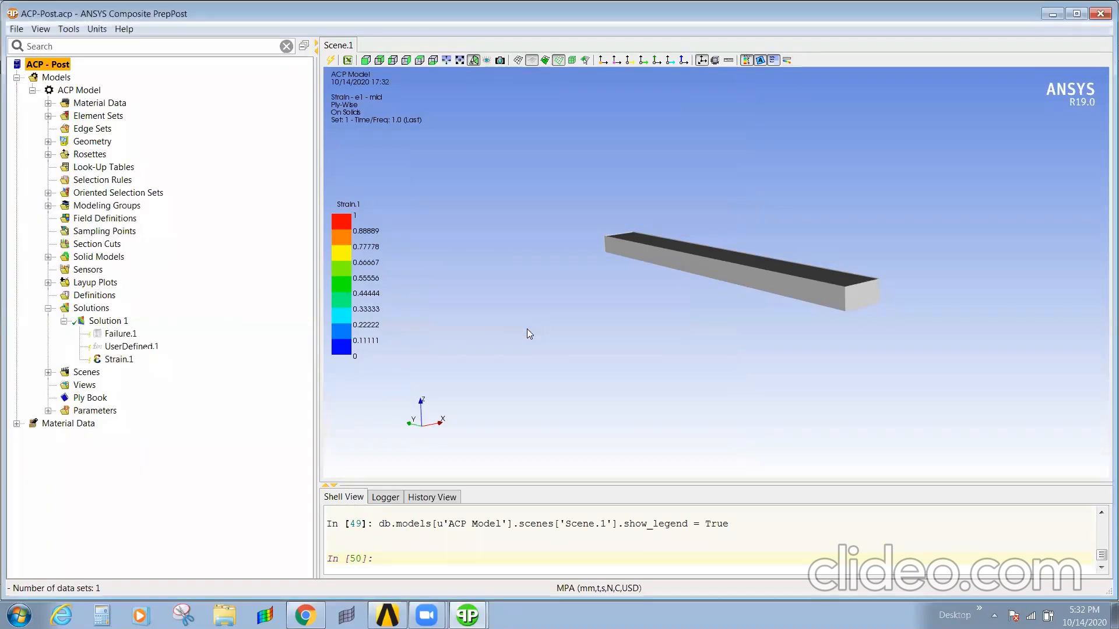
Create a ply-wise stress plot for Solution 1 with spot bot, component s1 and interlaminar normal stresses enabled, and apply it
left_click(121, 348)
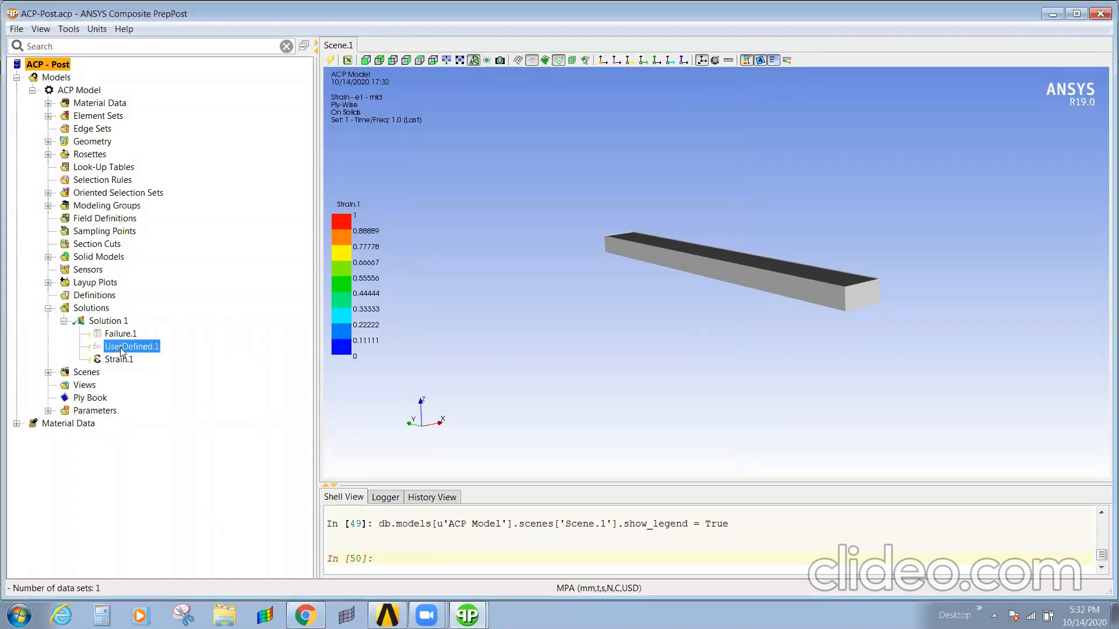
right_click(108, 325)
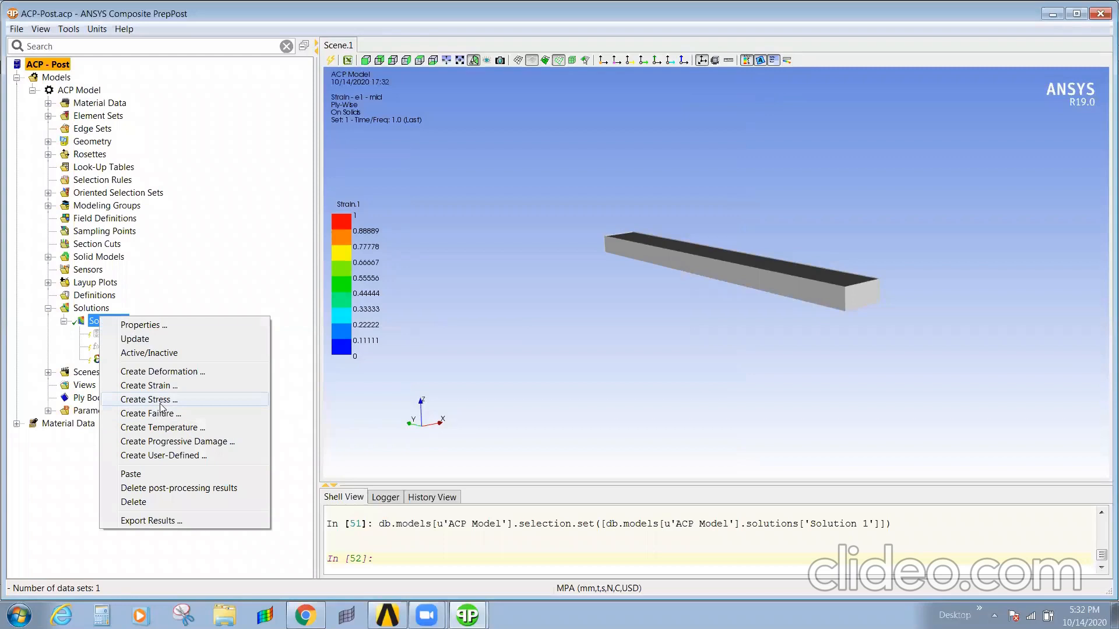
left_click(146, 400)
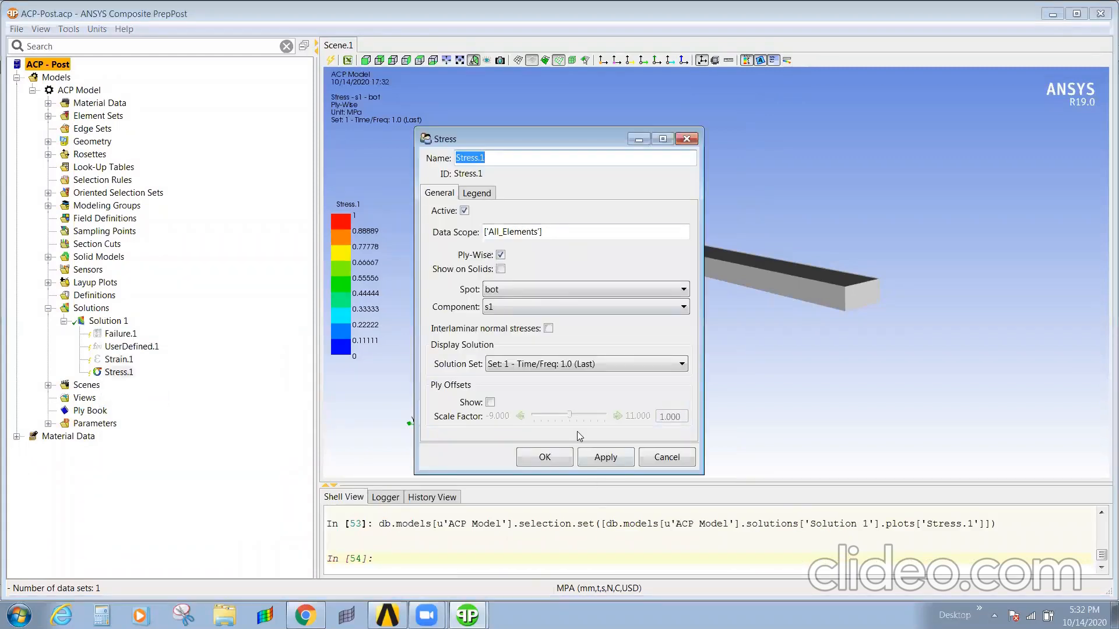
left_click(548, 328)
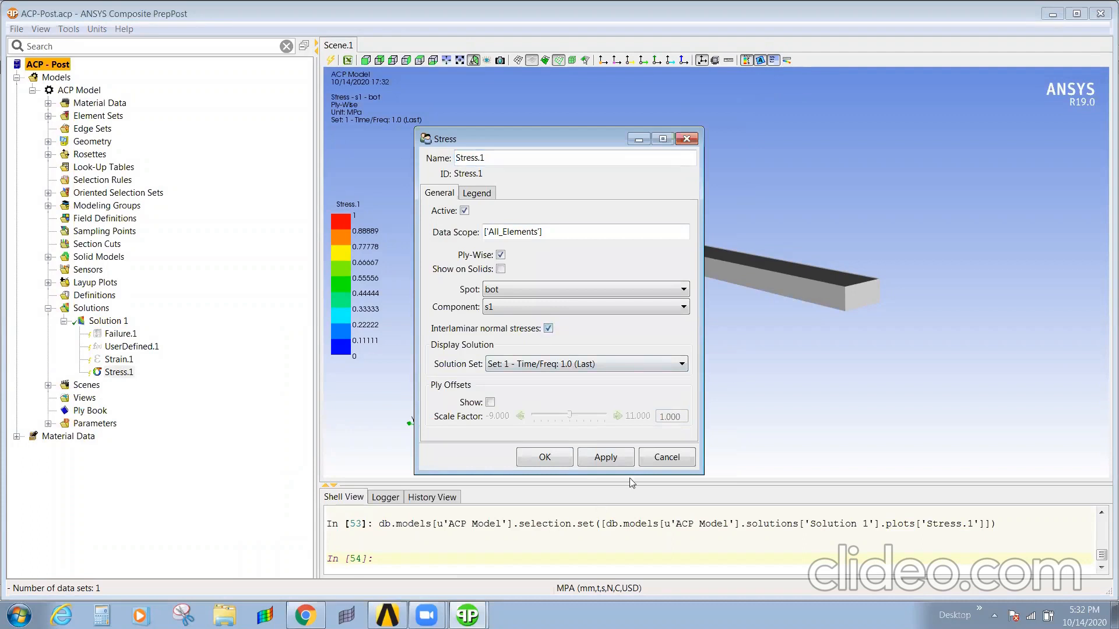
left_click(583, 458)
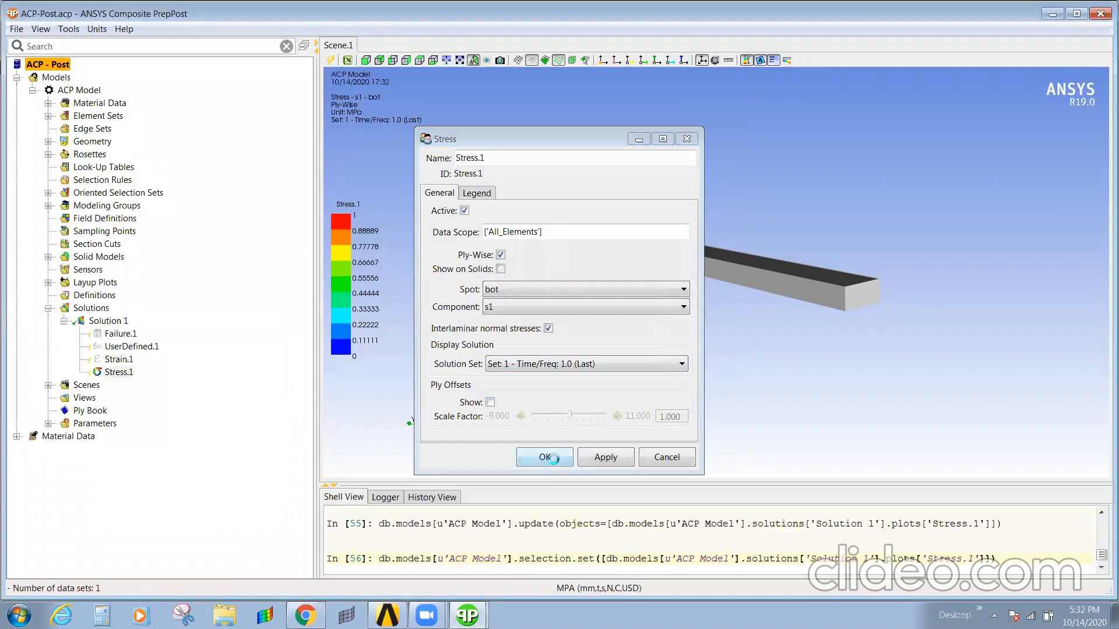
left_click(544, 458)
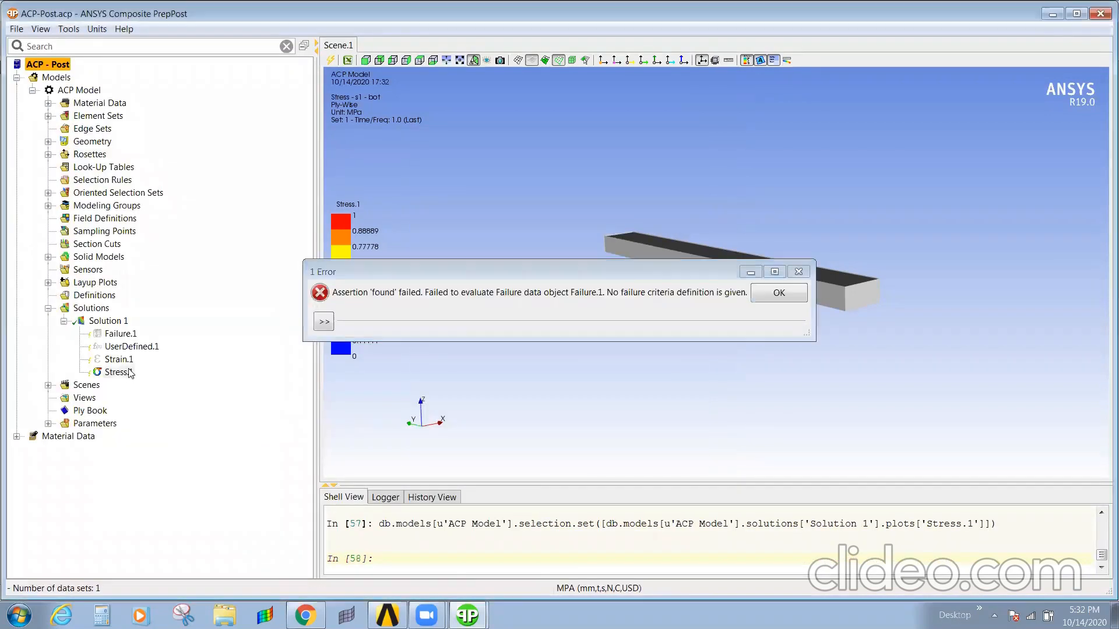
Examine the detailed error message for the Failure.1 evaluation and dismiss it
left_click(323, 321)
left_click(362, 352)
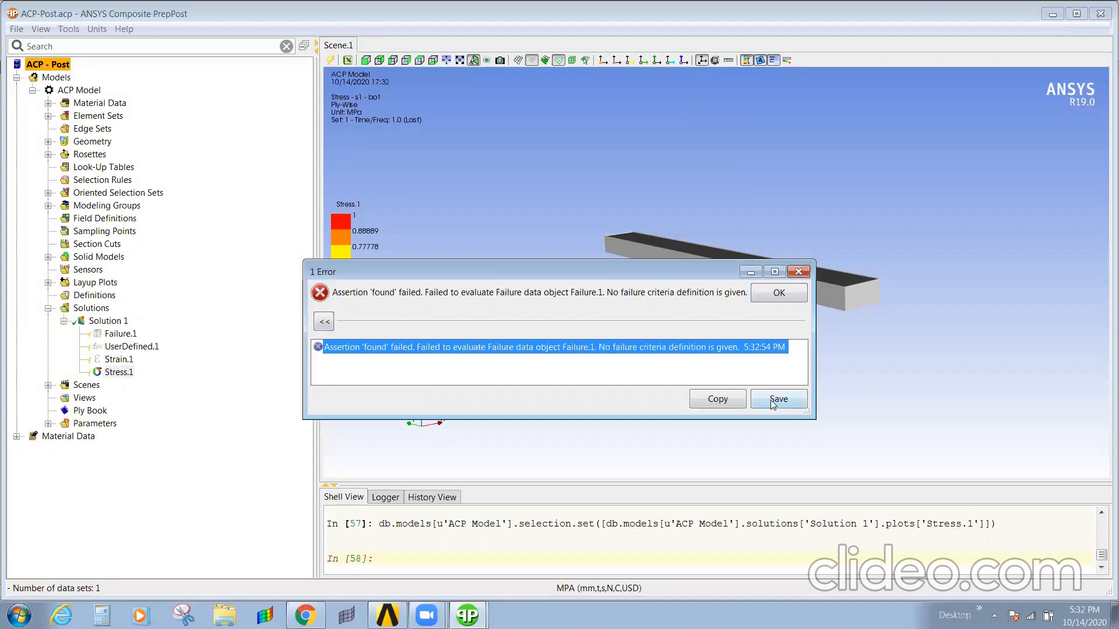
left_click(785, 296)
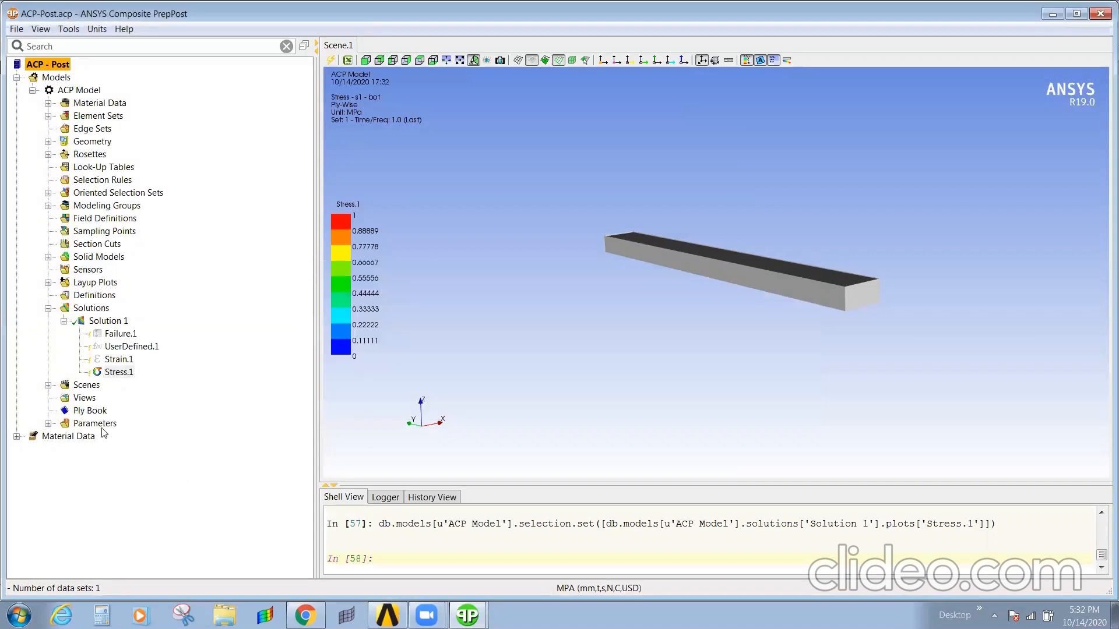
Review the Scene.1 properties, apply them as they are, and close them
double_click(86, 386)
left_click(95, 396)
right_click(95, 395)
left_click(175, 403)
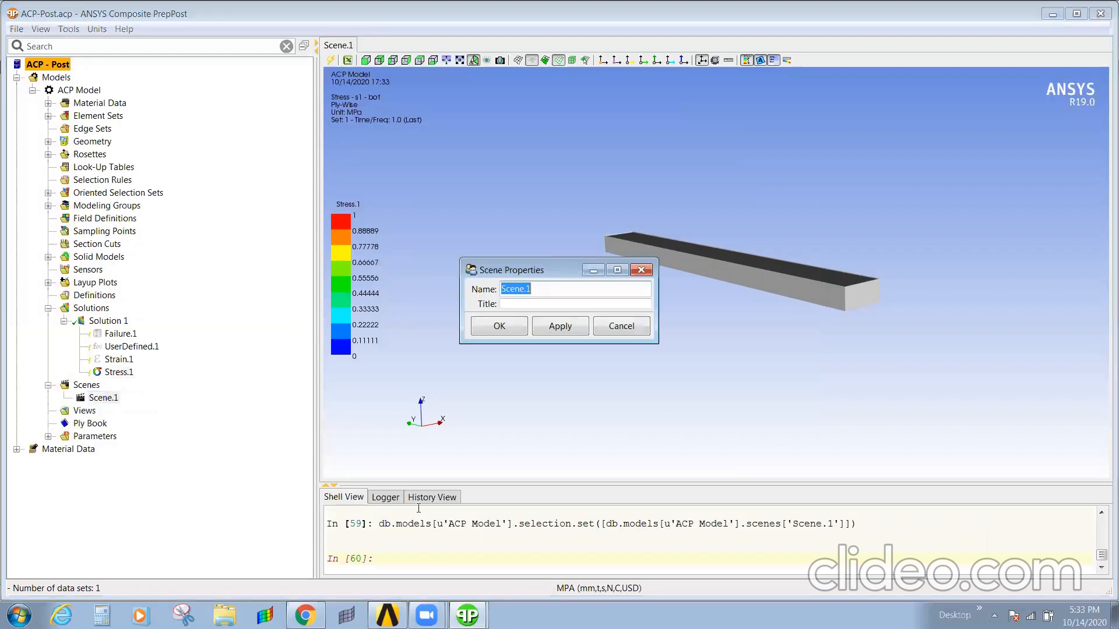
left_click(539, 329)
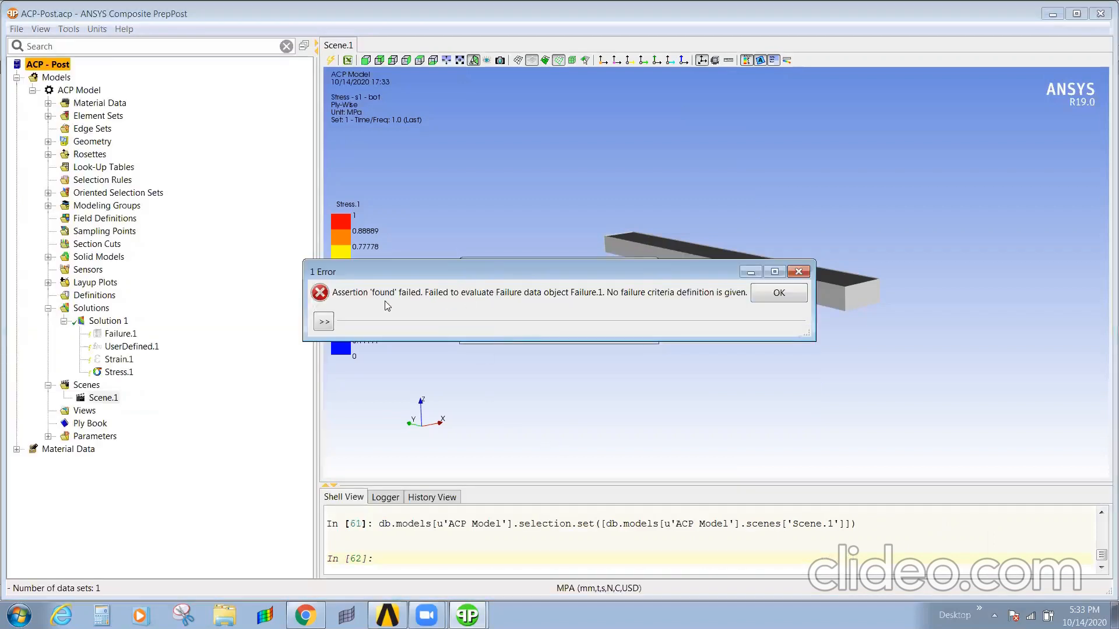
left_click(793, 294)
left_click(629, 324)
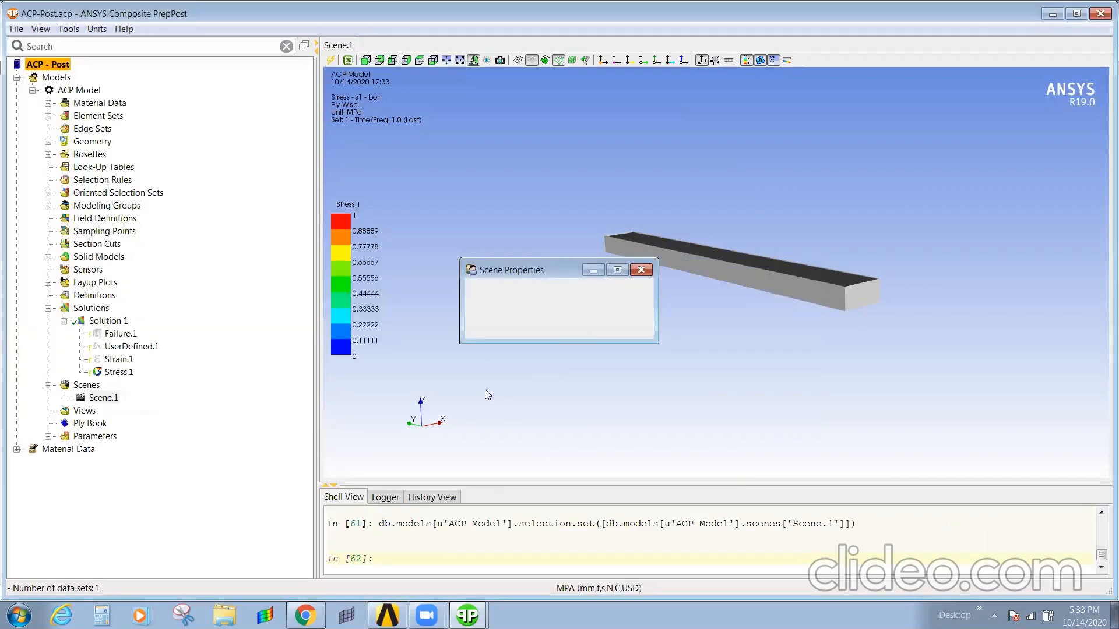
Delete Solution 1 together with its plots from the ACP Model
left_click(105, 321)
right_click(103, 318)
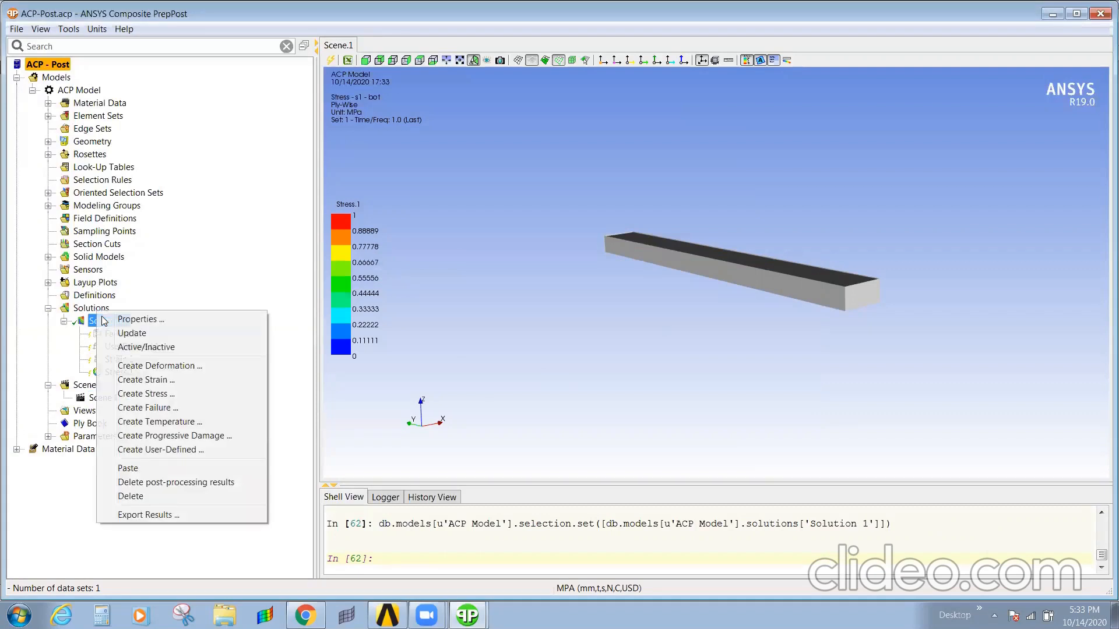
left_click(154, 496)
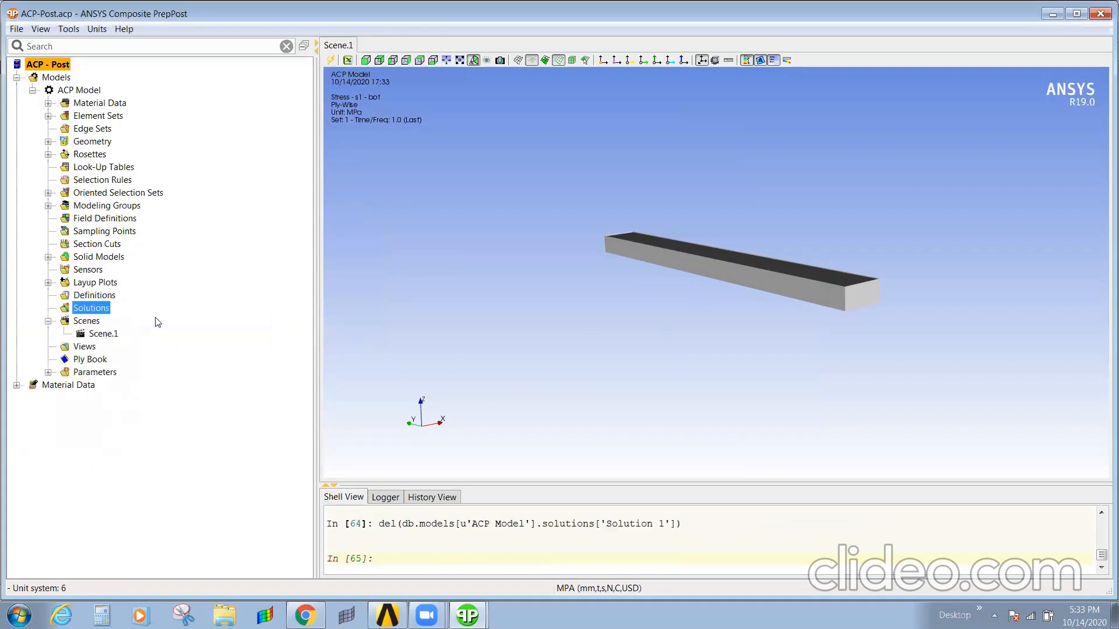
Save the ACP-Post project and refresh all its data
left_click(16, 28)
left_click(30, 44)
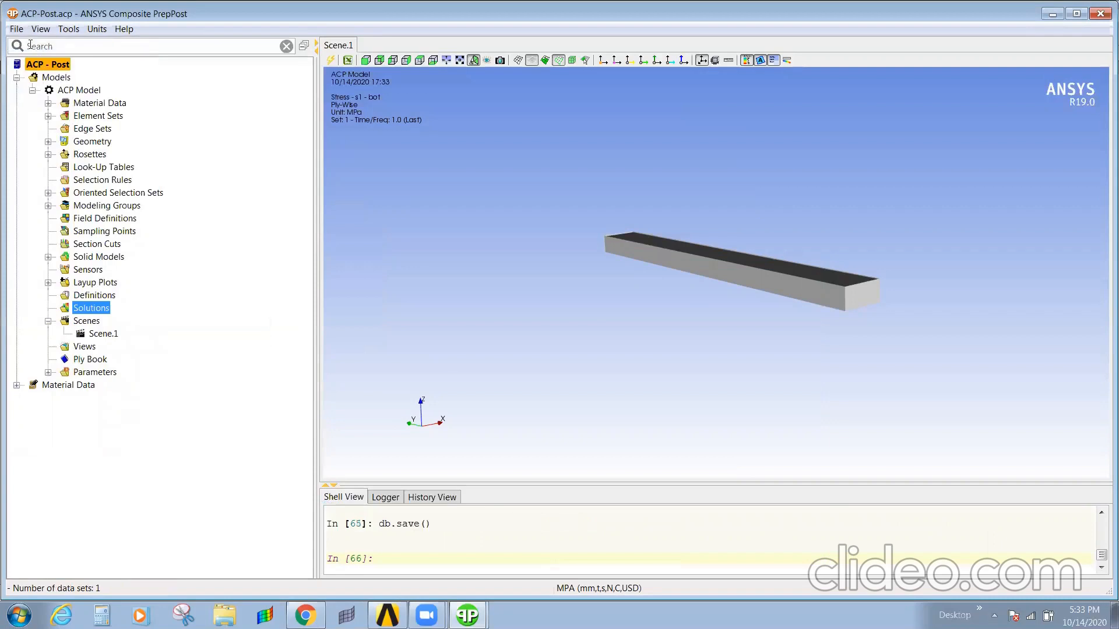
left_click(15, 28)
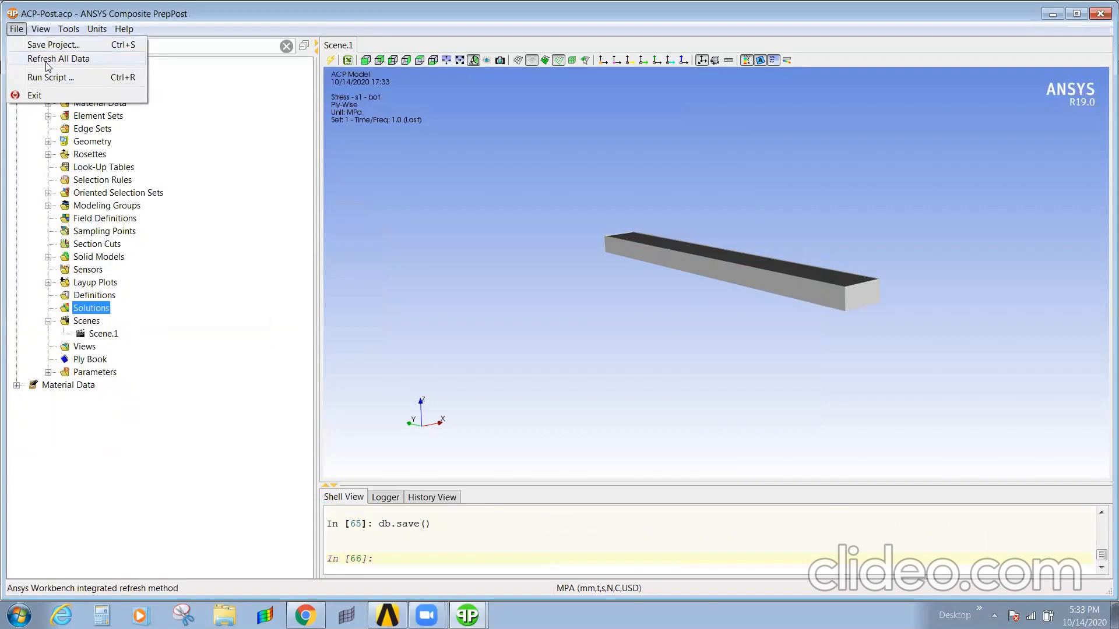
left_click(48, 59)
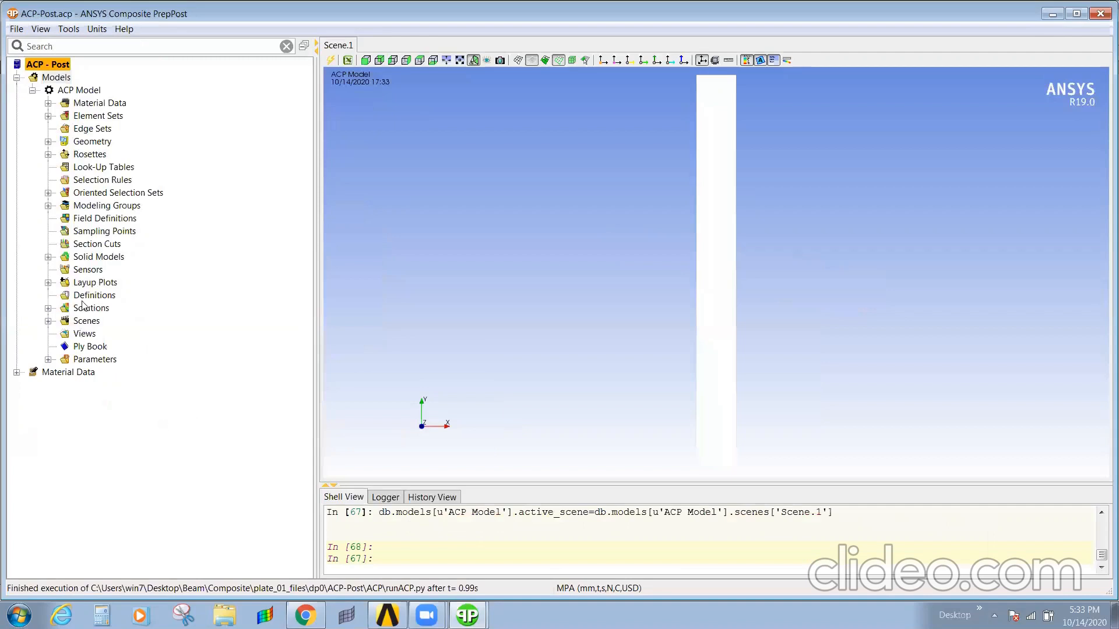
Delete Solution 1 from the Solutions of the refreshed ACP Model
left_click(84, 306)
left_click(51, 309)
left_click(100, 322)
right_click(100, 322)
left_click(167, 495)
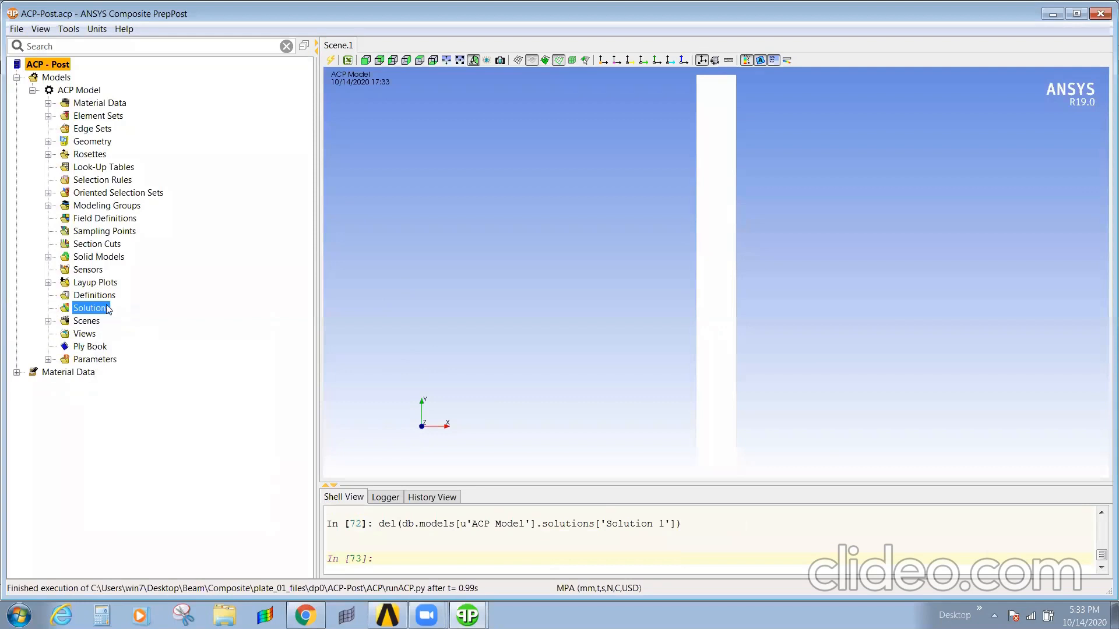
Create a new solution in the ansys:rst format and open the file selection for its result file path
right_click(86, 306)
left_click(138, 313)
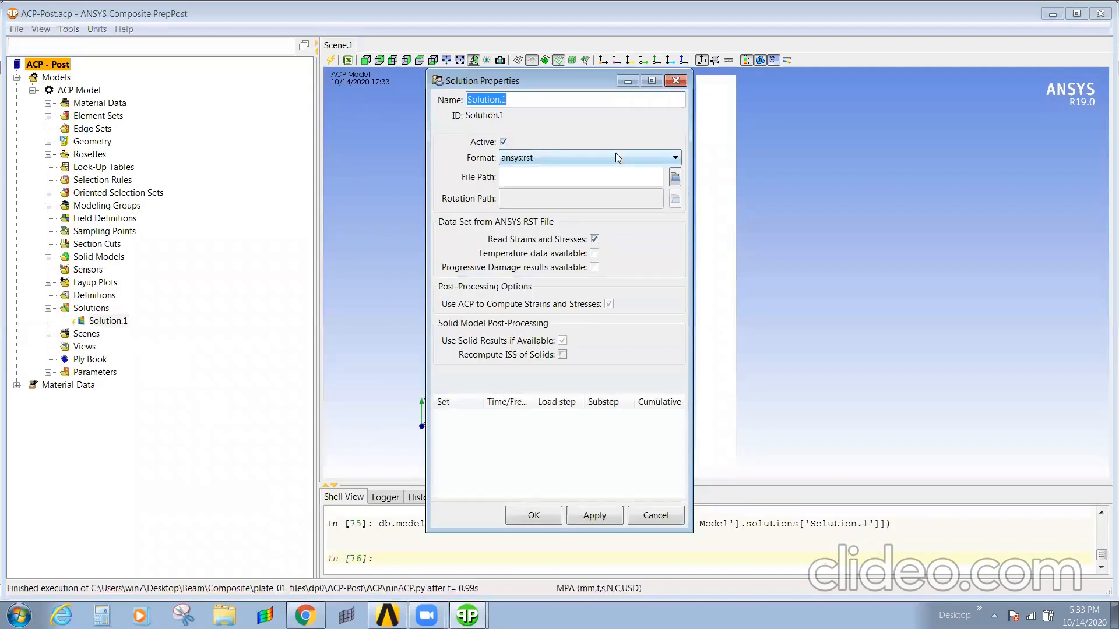
left_click(616, 154)
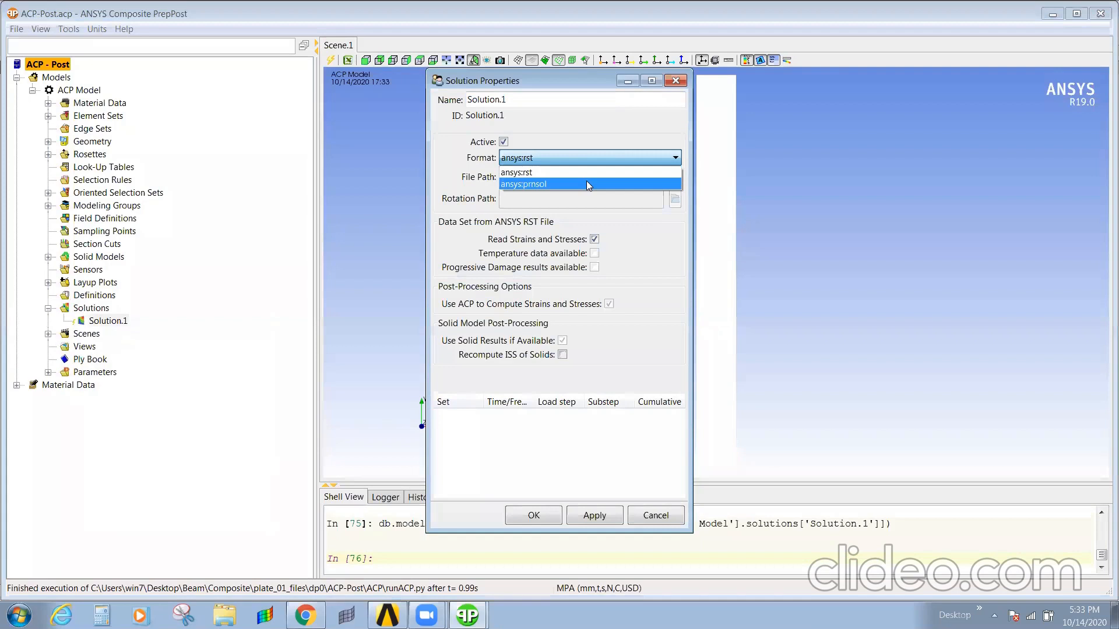
left_click(606, 173)
left_click(674, 178)
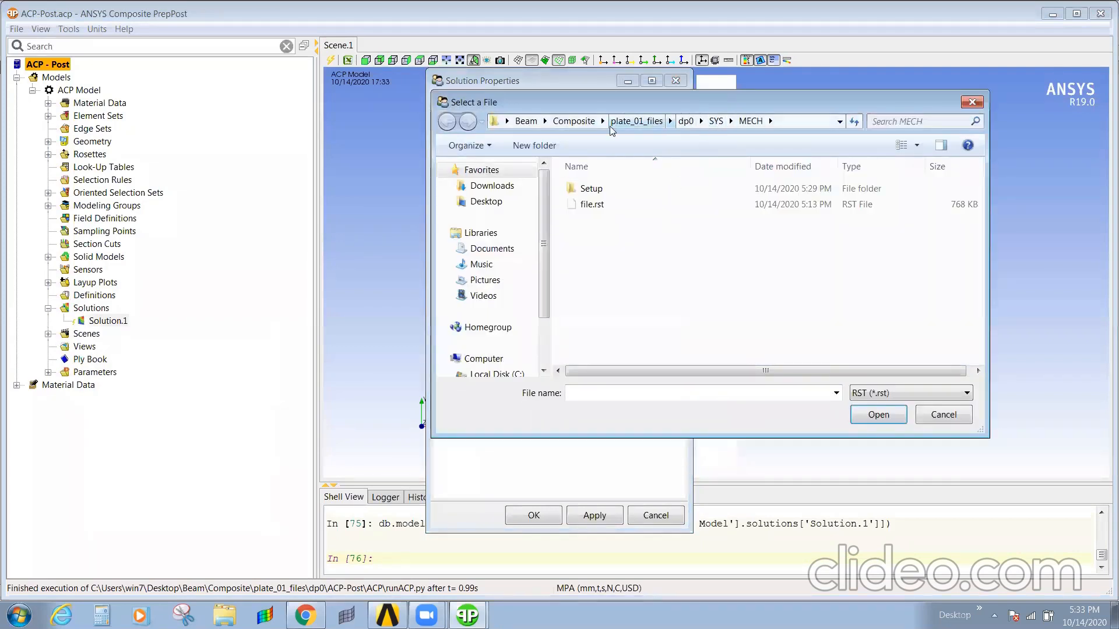
Look through the ACP-Pre, global, session_files and user_files folders of plate_01_files for a result file
left_click(574, 120)
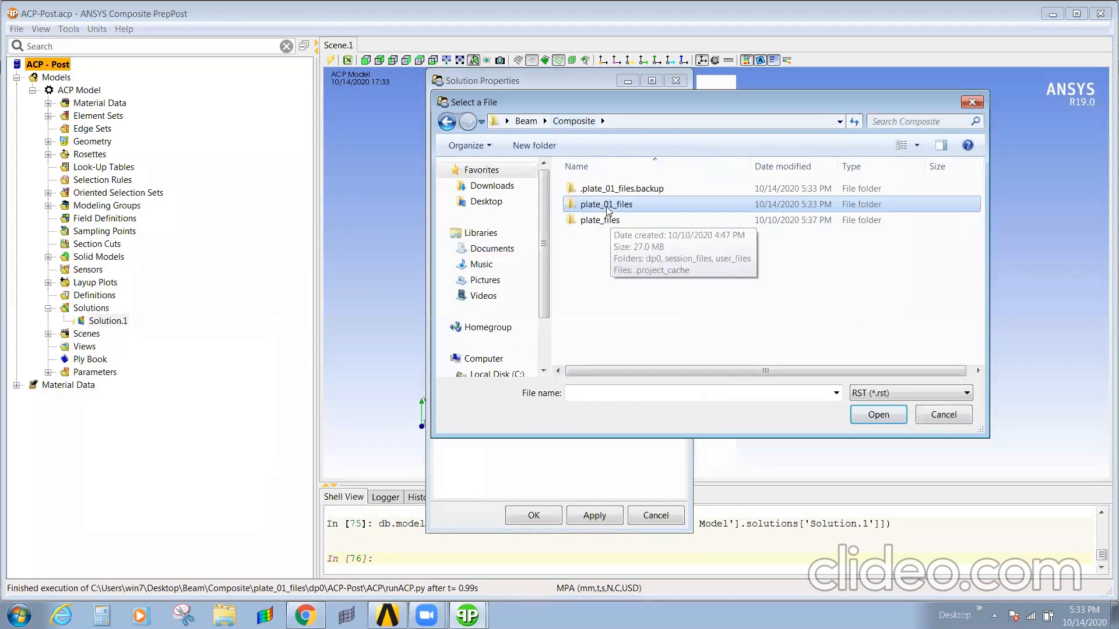
double_click(606, 206)
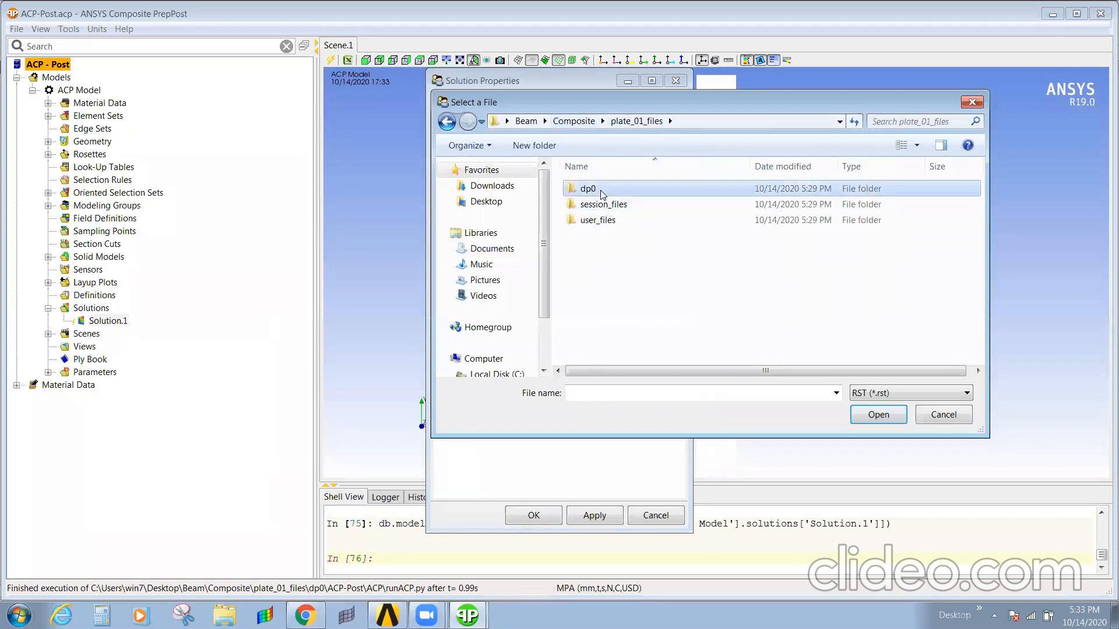
double_click(589, 188)
left_click(619, 207)
double_click(619, 209)
key("BackSpace")
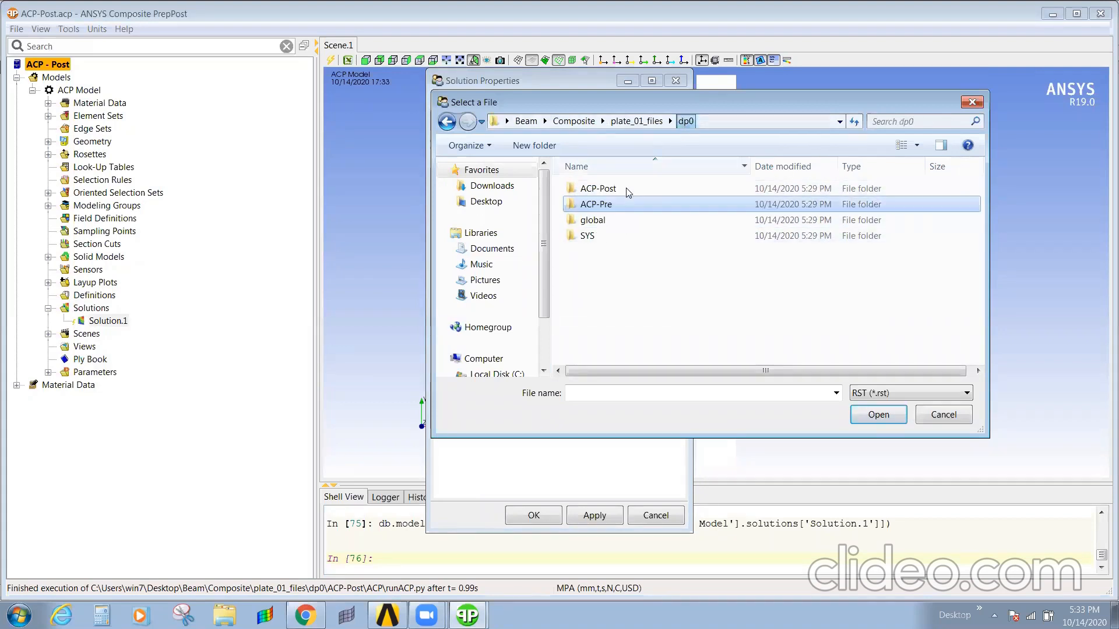
double_click(619, 223)
double_click(611, 184)
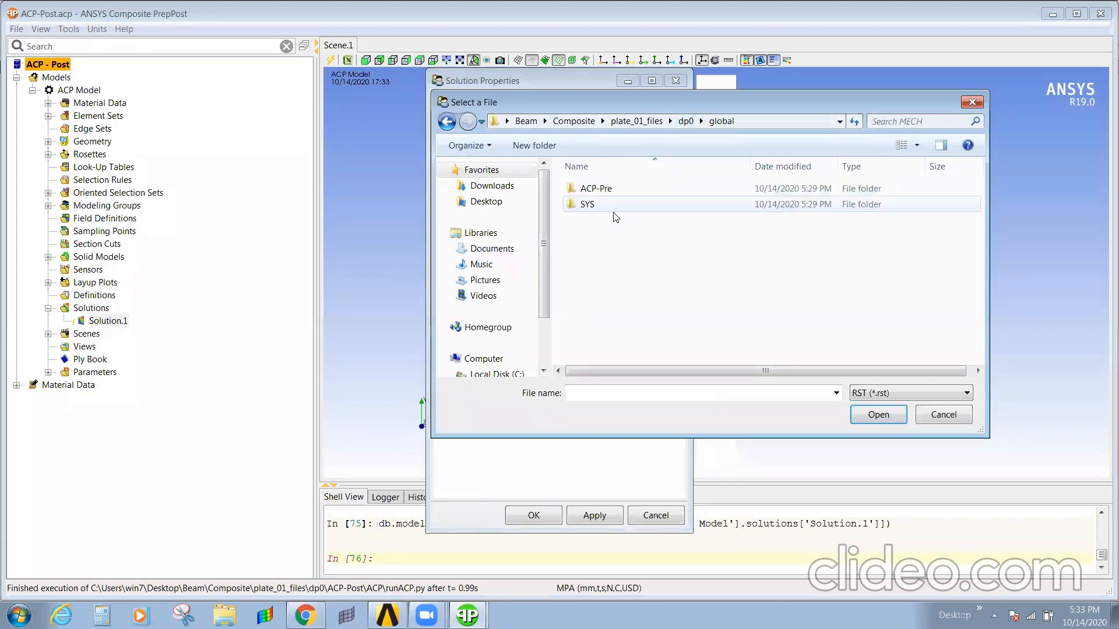
double_click(600, 208)
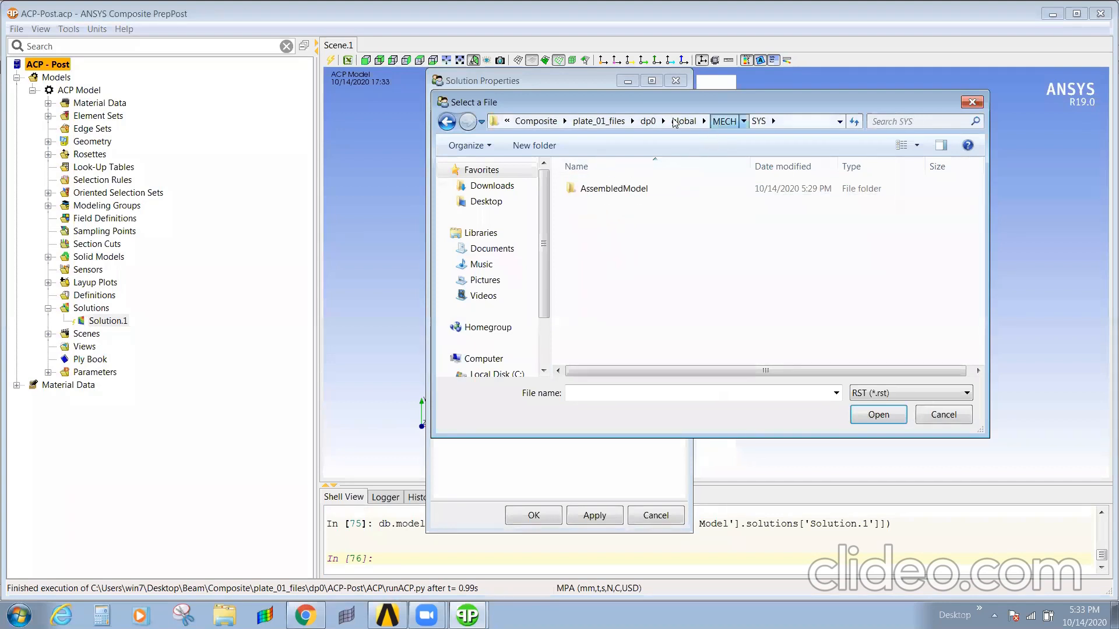
left_click(712, 123)
left_click(620, 123)
double_click(599, 207)
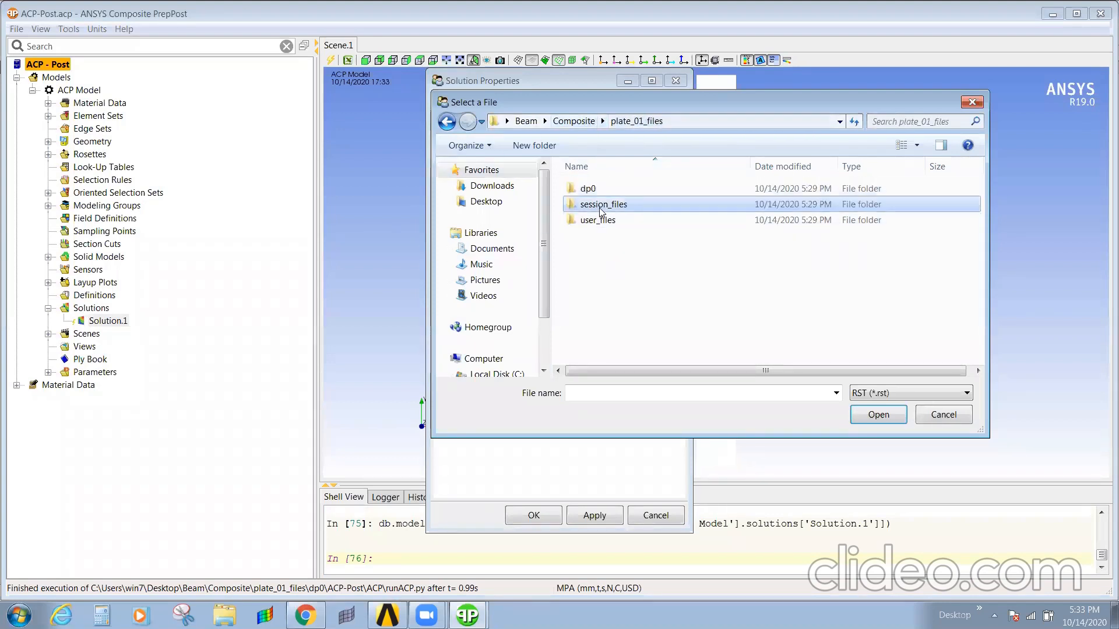
left_click(636, 121)
double_click(606, 225)
left_click(636, 122)
Load file.rst from the dp0, SYS, MECH folder as the new solution's result file, apply it and confirm
left_click(606, 188)
double_click(607, 193)
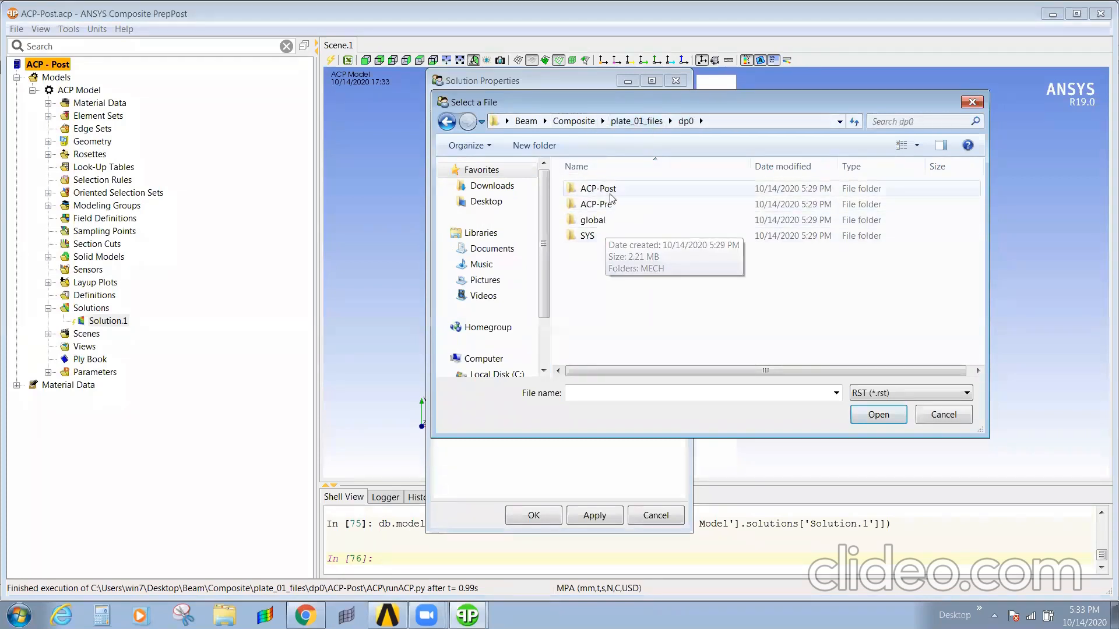
double_click(602, 236)
left_click(604, 192)
double_click(605, 193)
double_click(591, 189)
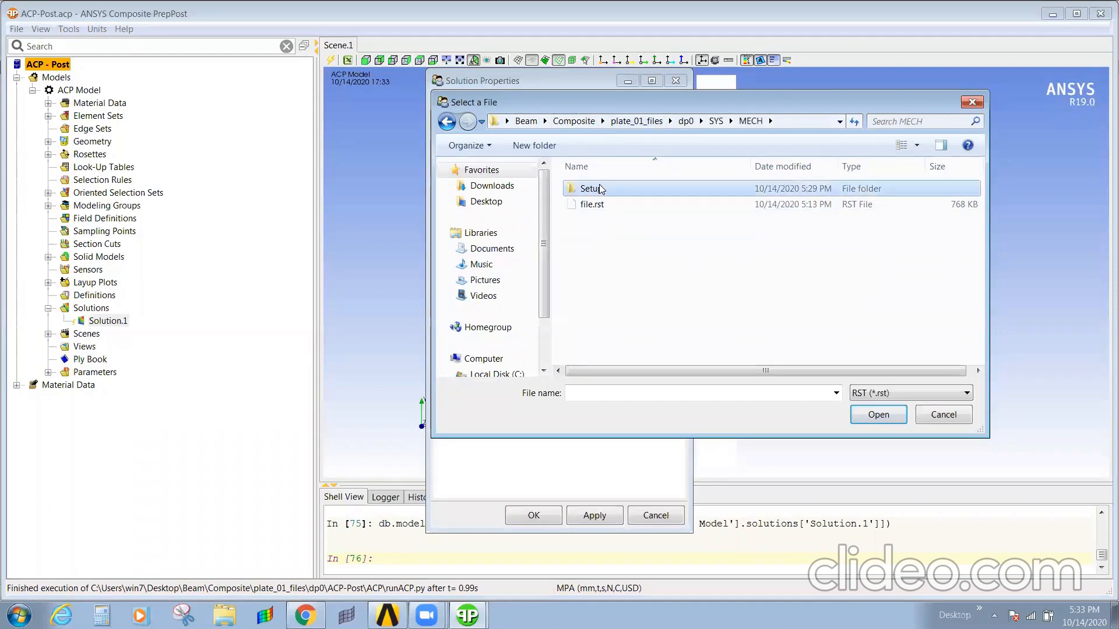
left_click(752, 120)
double_click(611, 205)
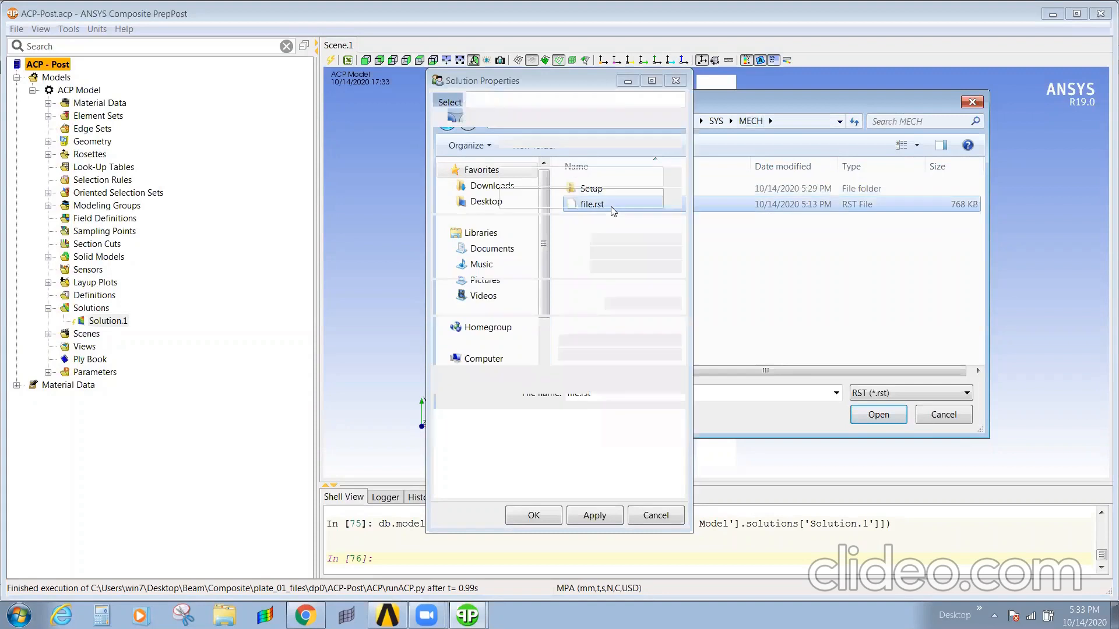
left_click(571, 521)
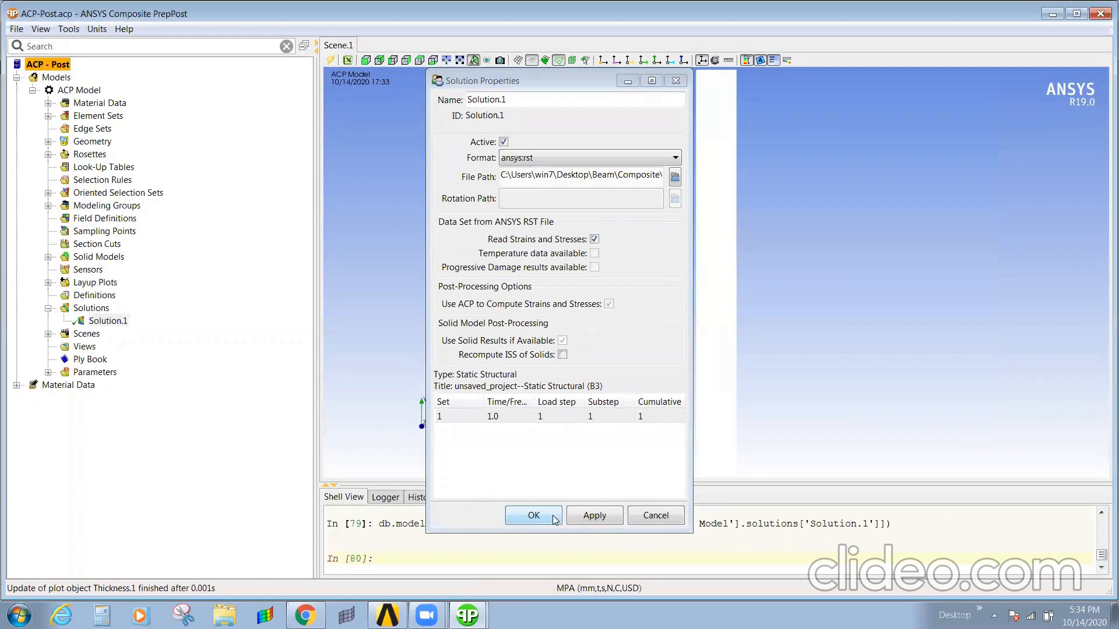
left_click(533, 516)
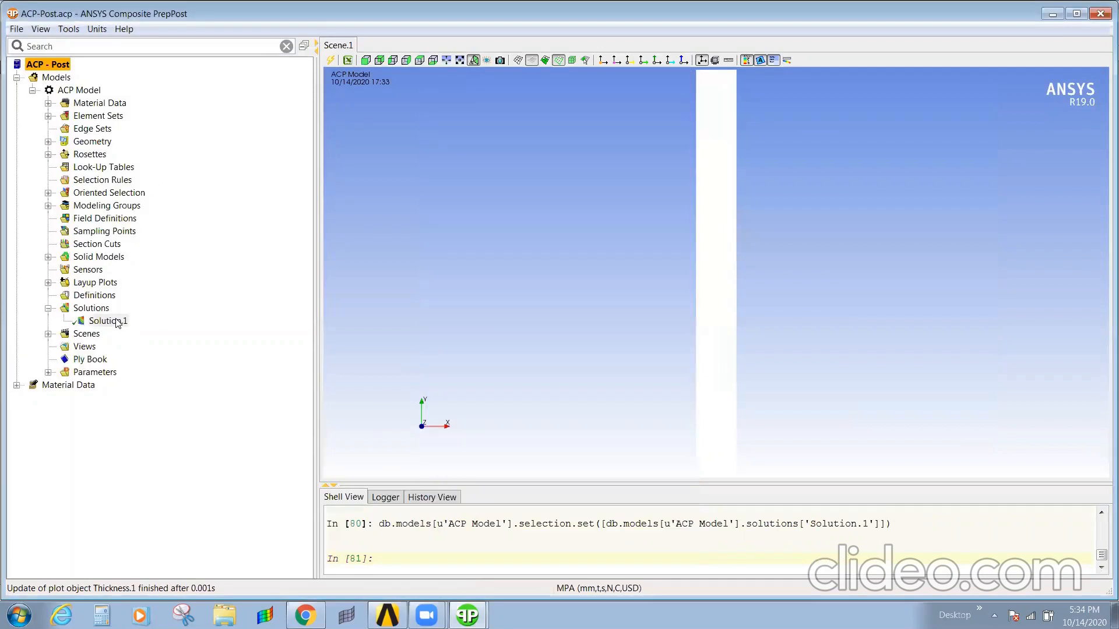
Update Solution.1, review its properties and close them without changes
right_click(110, 317)
left_click(166, 334)
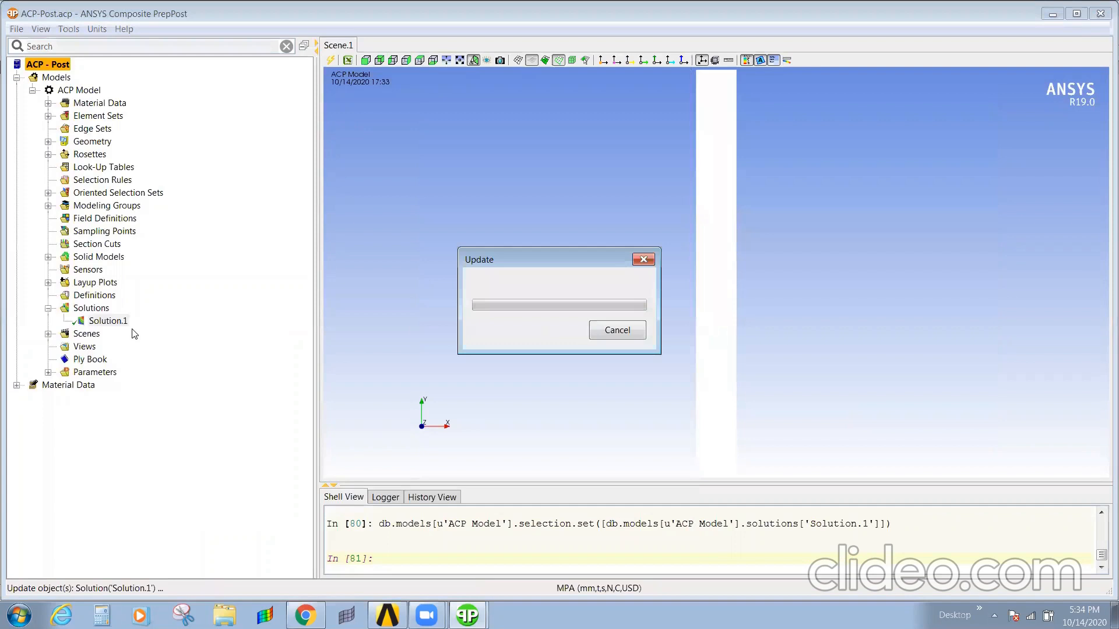
double_click(109, 321)
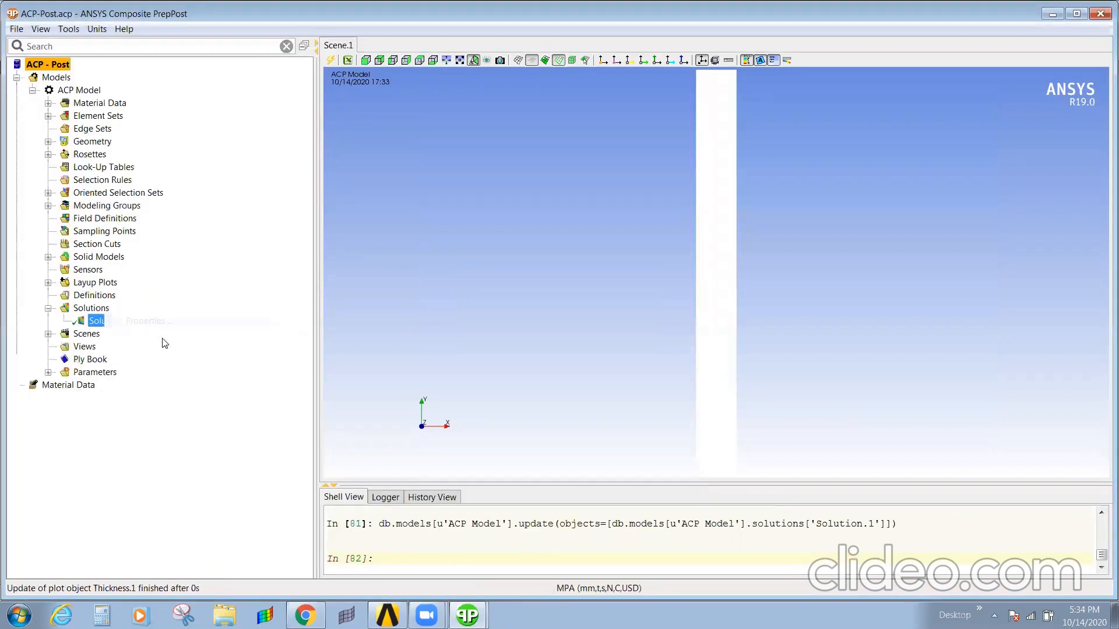
left_click(633, 515)
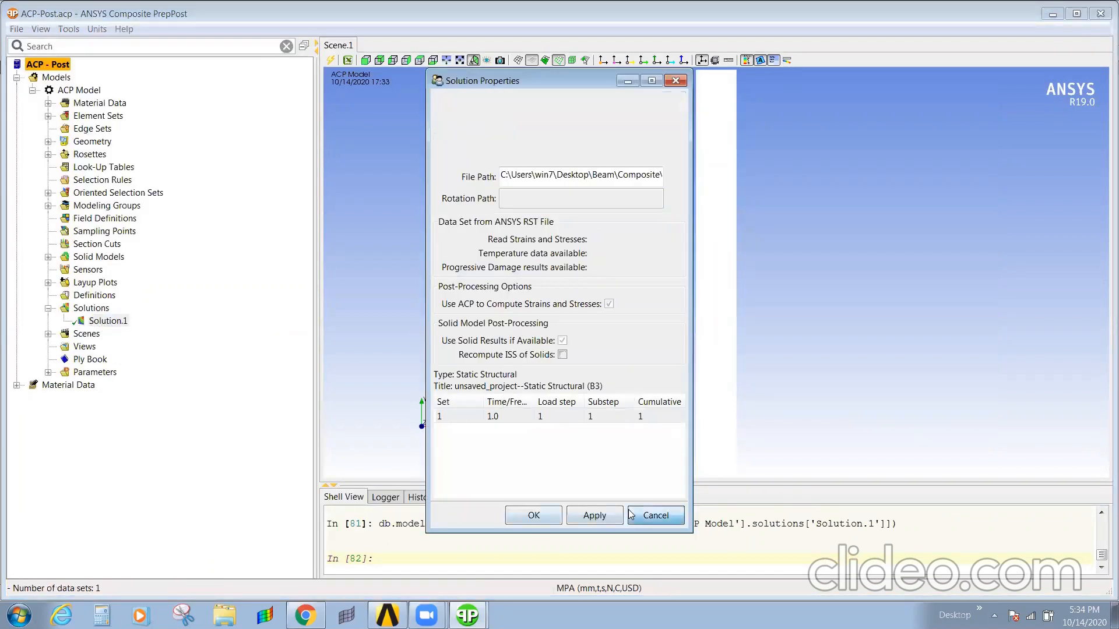
Create a failure plot for Solution.1 with Tsai-wu as the failure criteria definition, apply it and dismiss the error
right_click(105, 324)
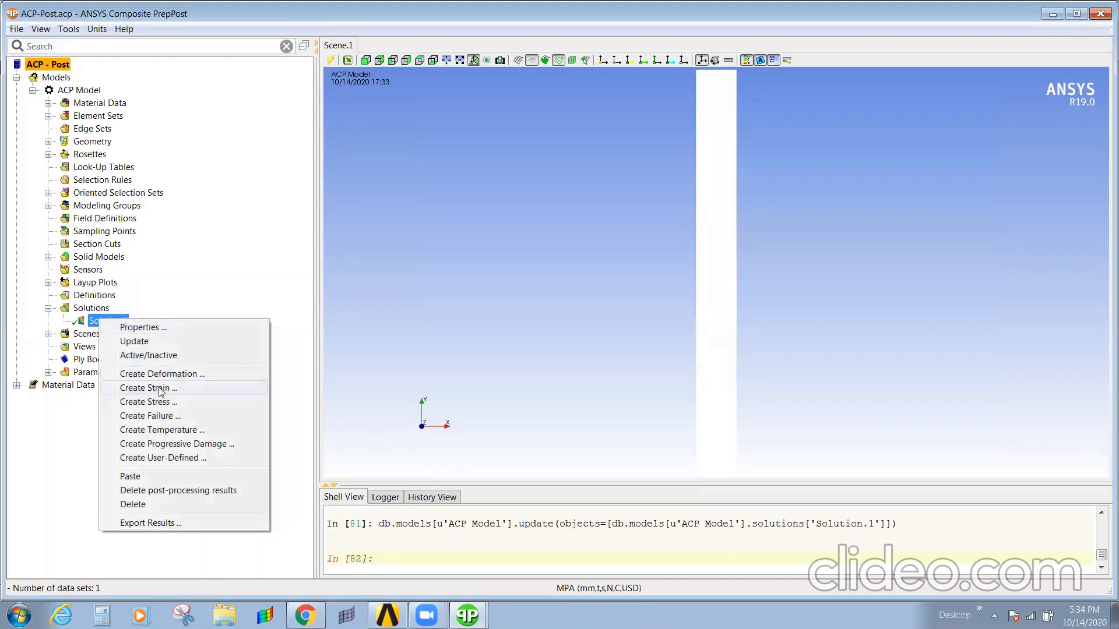
left_click(147, 416)
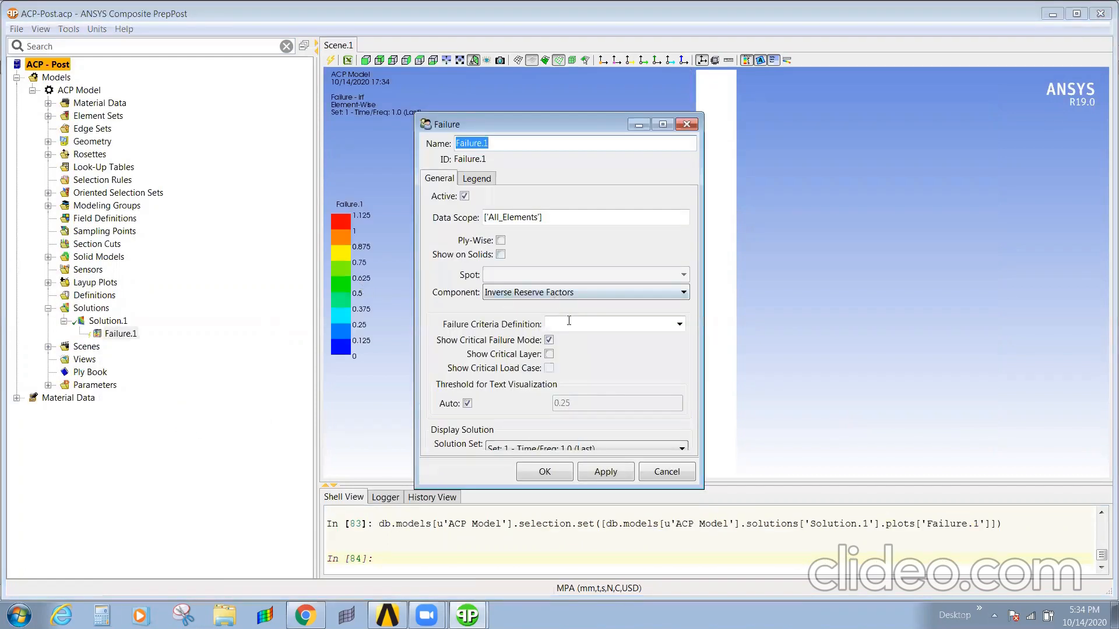
left_click(680, 325)
left_click(681, 324)
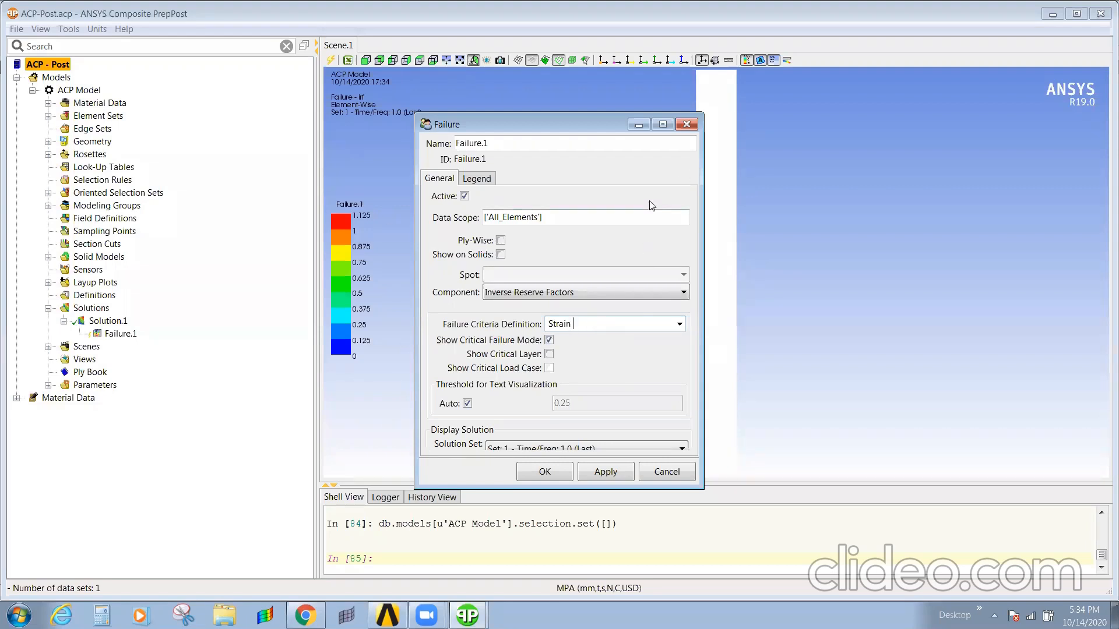
double_click(553, 323)
type("Tsai-wu")
left_click(613, 473)
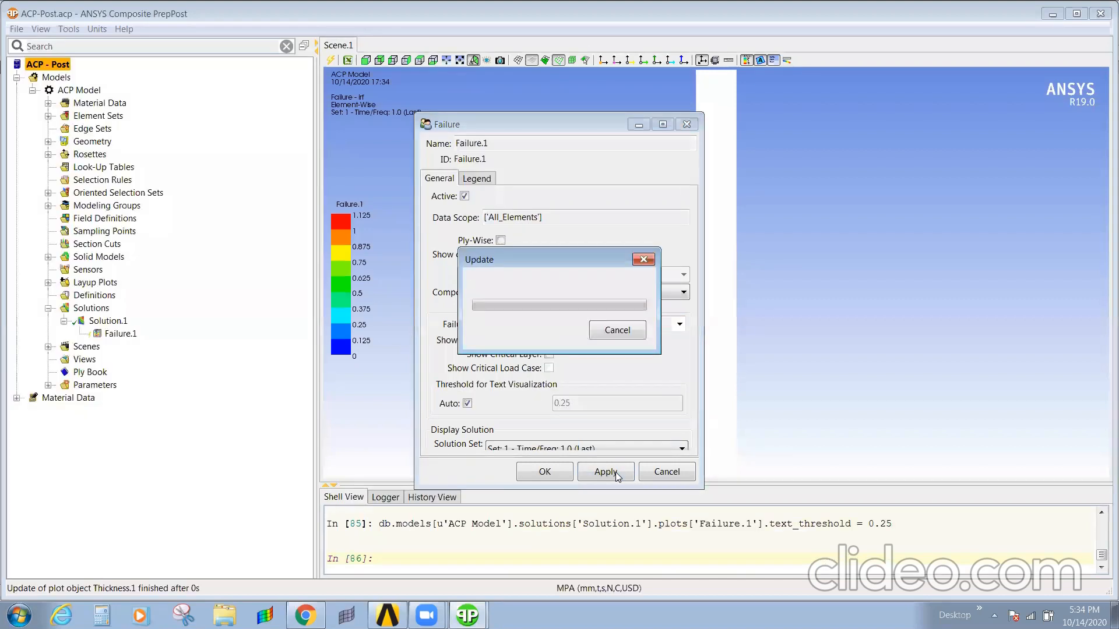
left_click(767, 296)
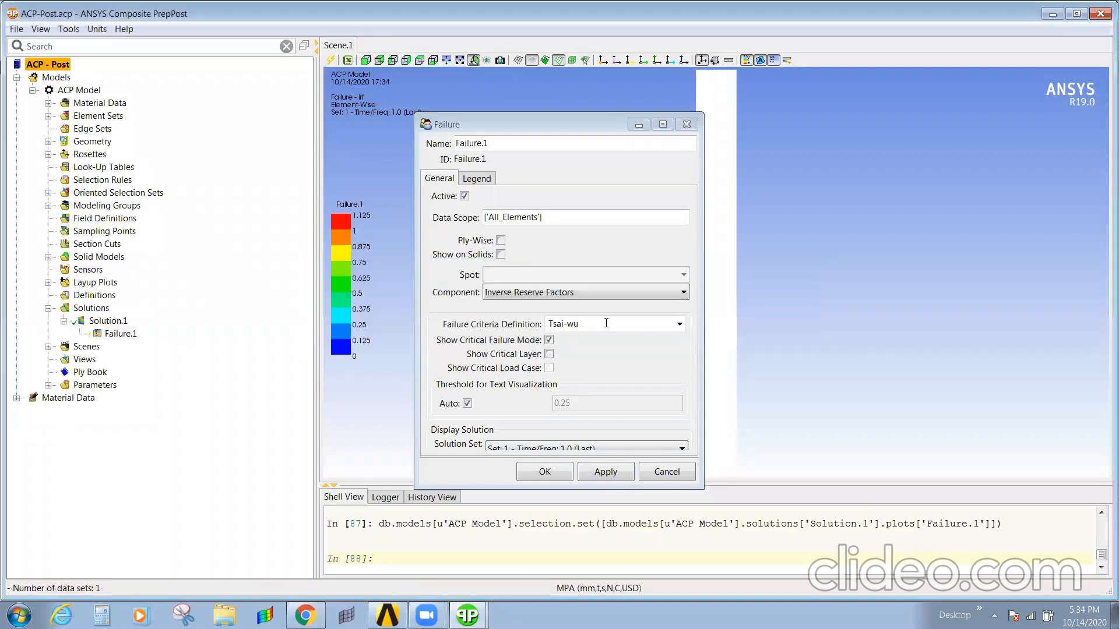
Check the available failure criteria definitions for the failure plot and close its settings
left_click(680, 325)
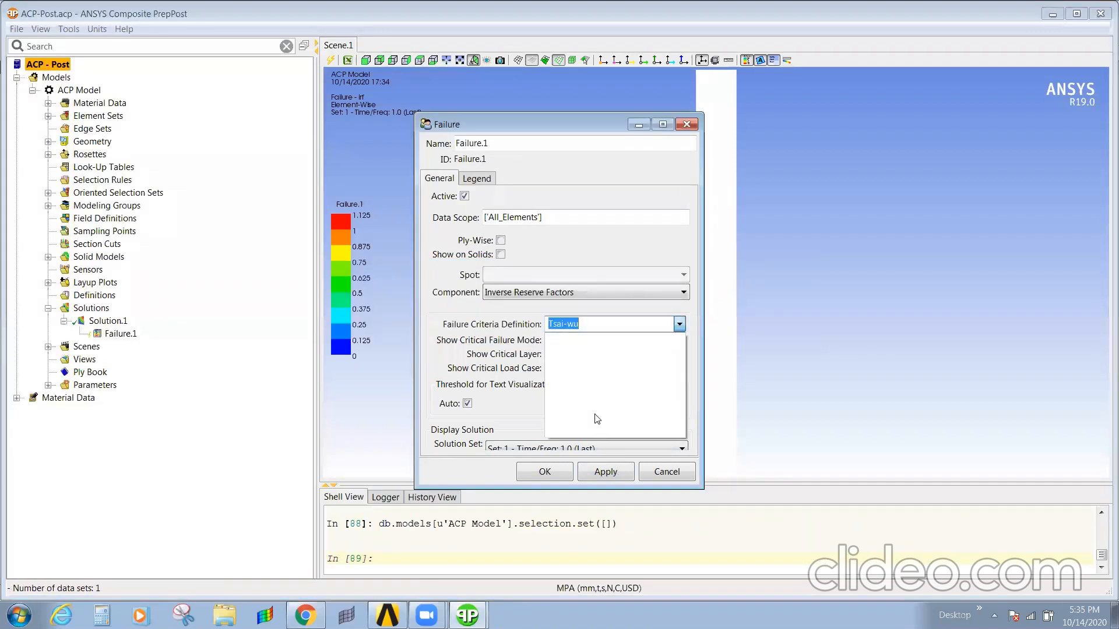
left_click(501, 407)
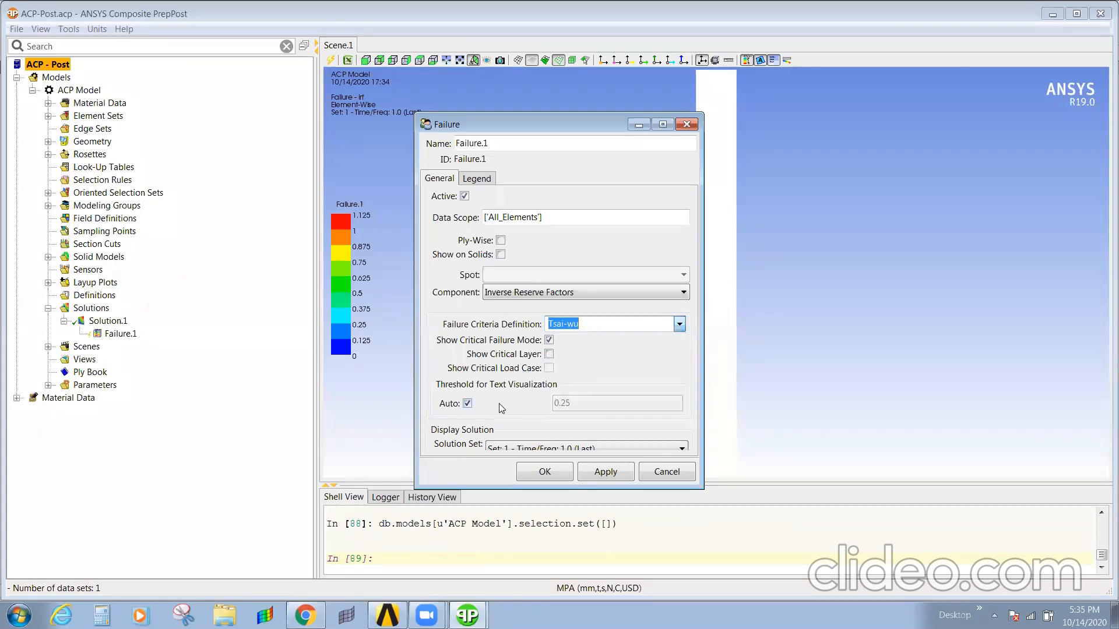
left_click(668, 473)
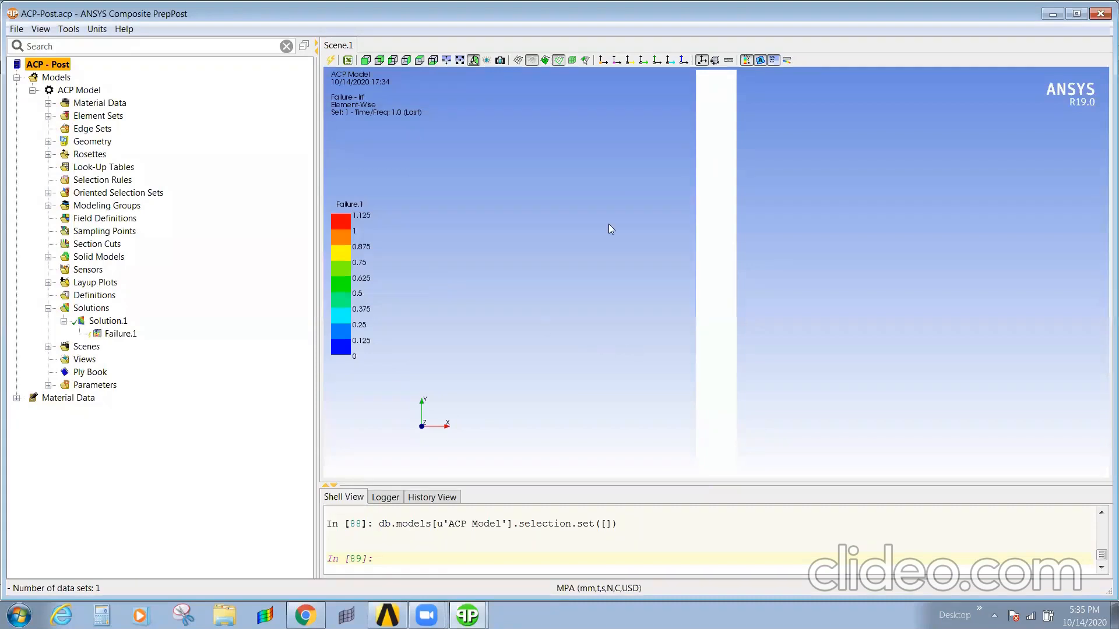
Try updating the model with Failure.1 and with Solutions selected, dismissing the error each time
left_click(121, 334)
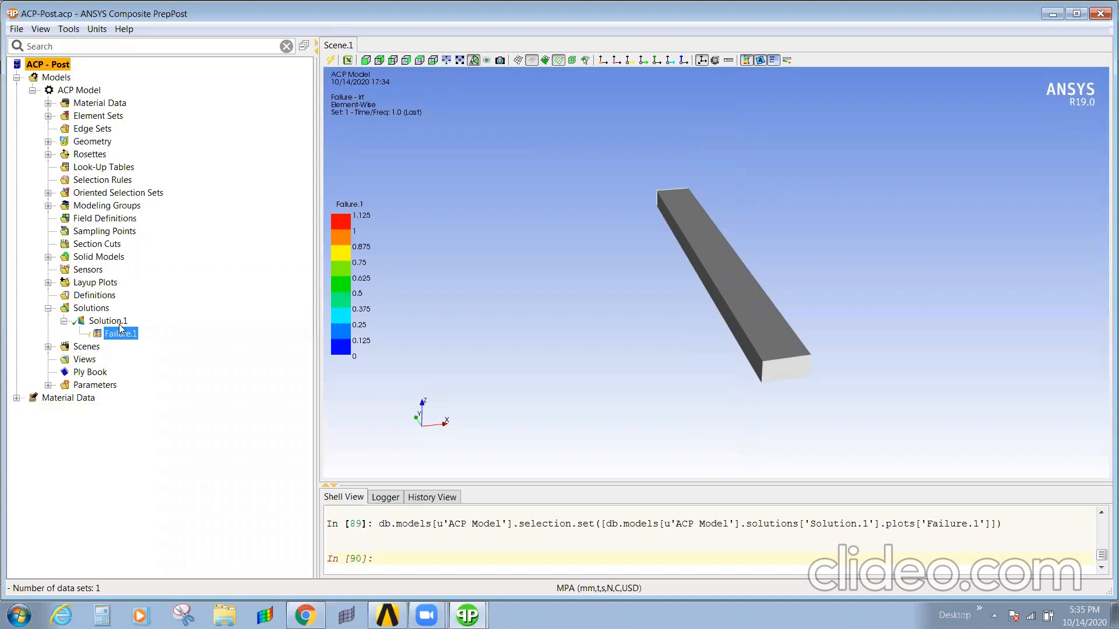
left_click(332, 60)
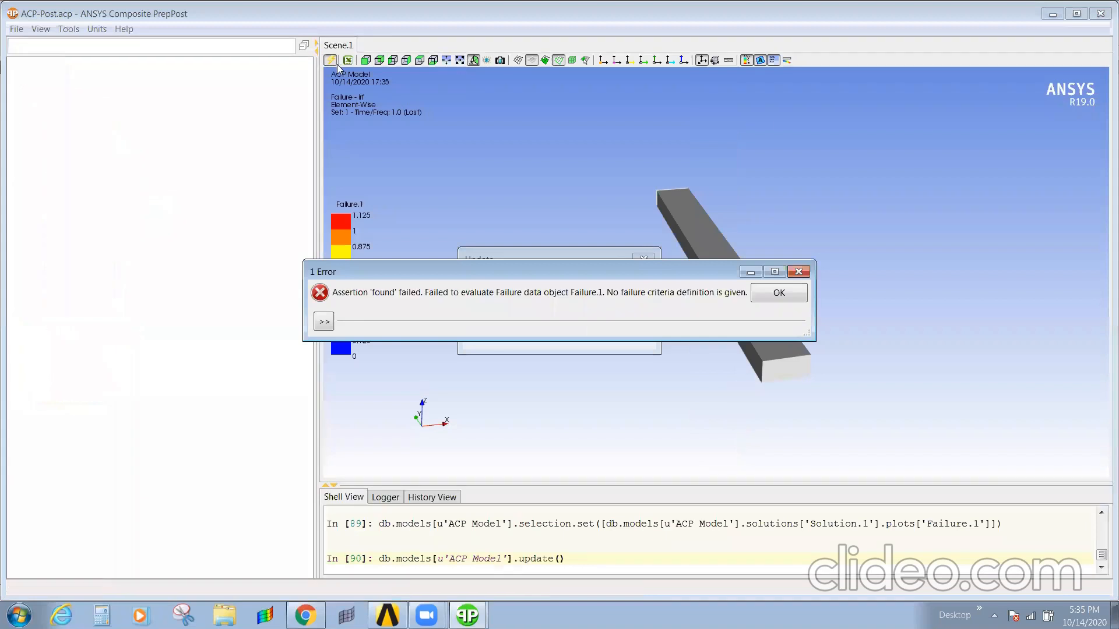
left_click(775, 295)
left_click(93, 308)
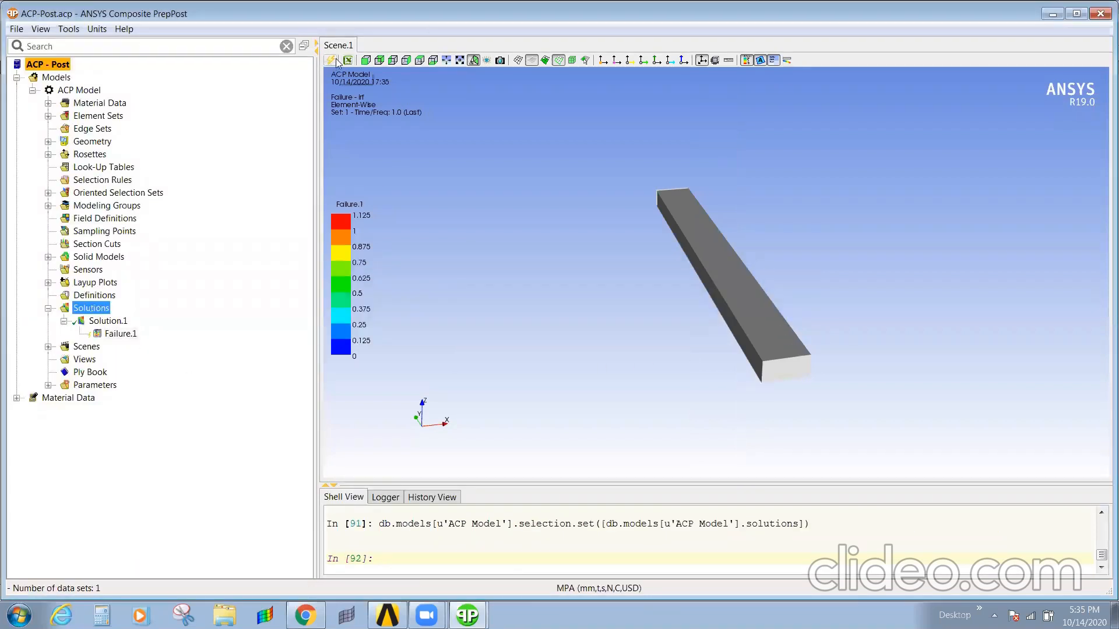
left_click(329, 62)
left_click(777, 294)
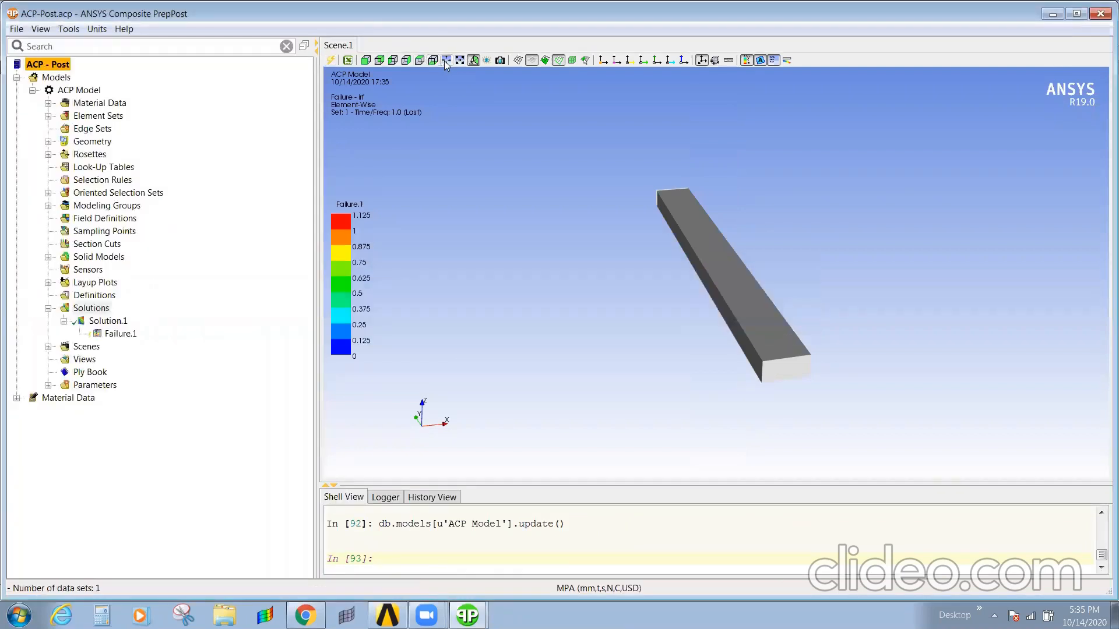
Hide the color legend in Scene.1
left_click_drag(579, 236, 653, 399)
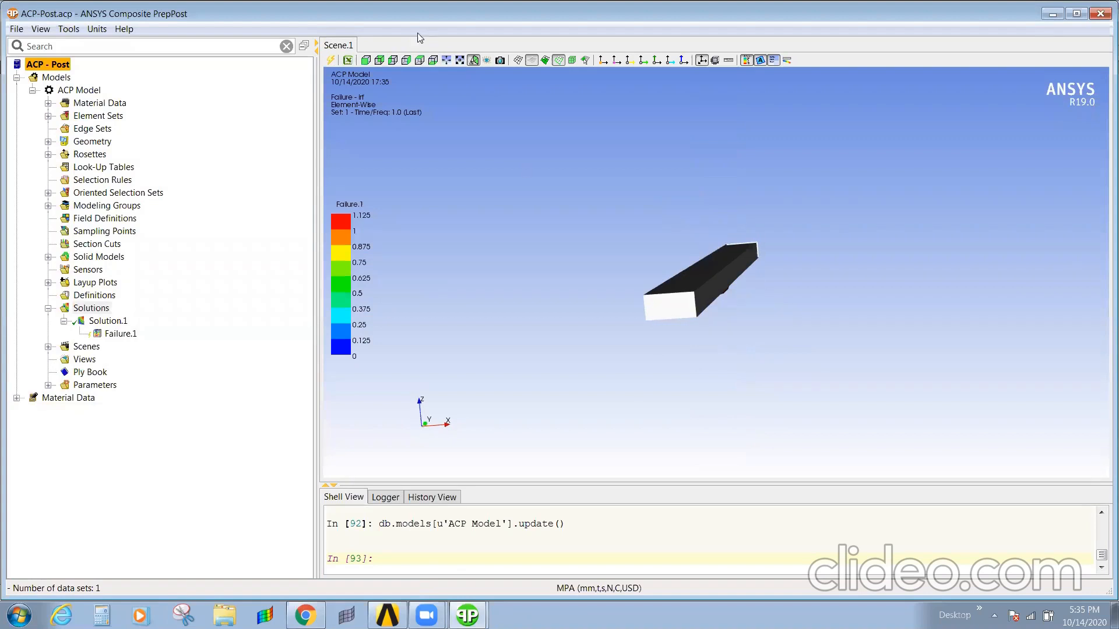
left_click(746, 60)
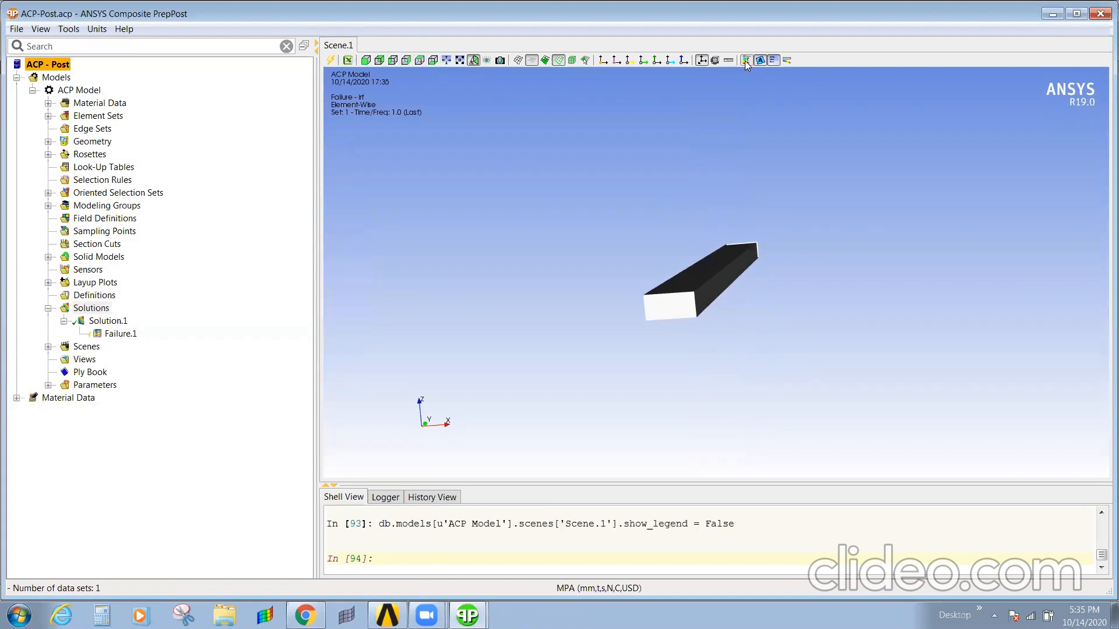
Show the color legend and hide the text labels in Scene.1
left_click(747, 60)
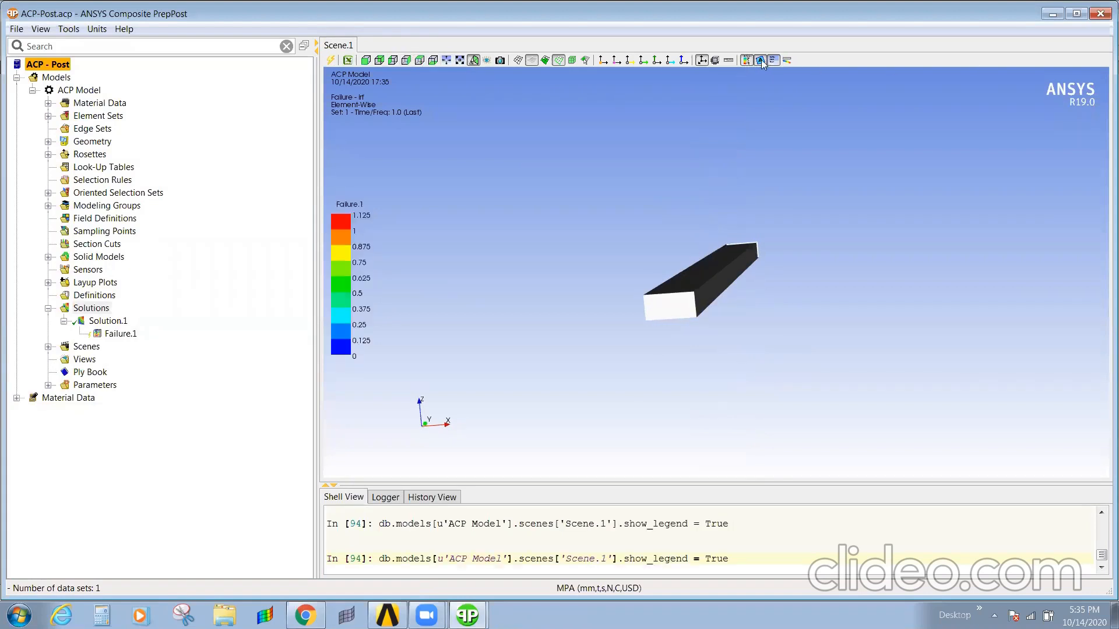
left_click(761, 59)
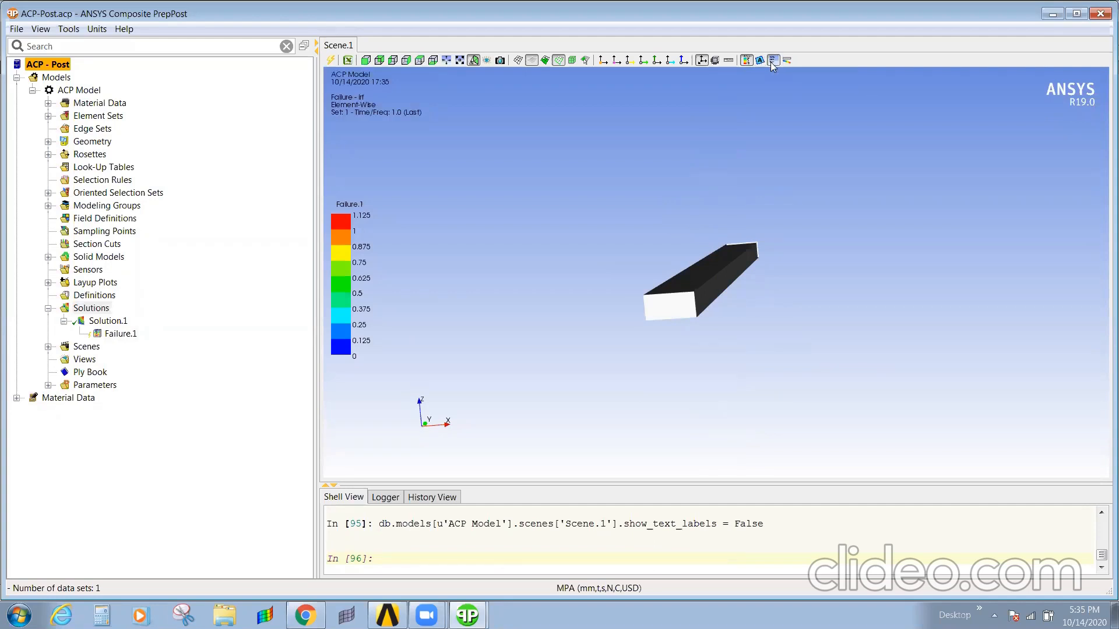
left_click(317, 43)
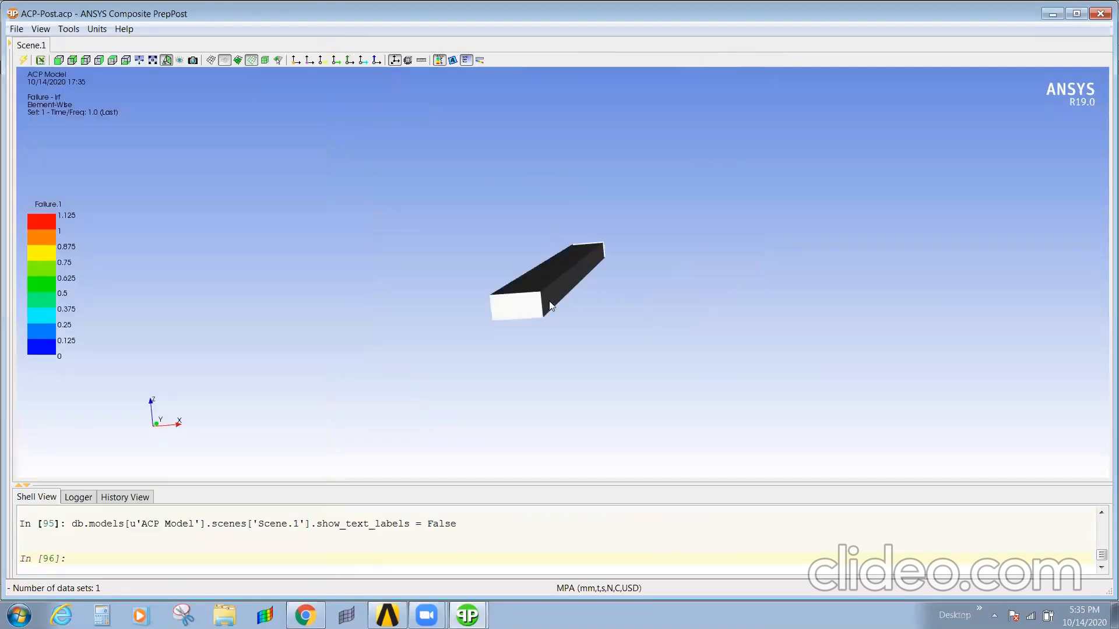
left_click(11, 45)
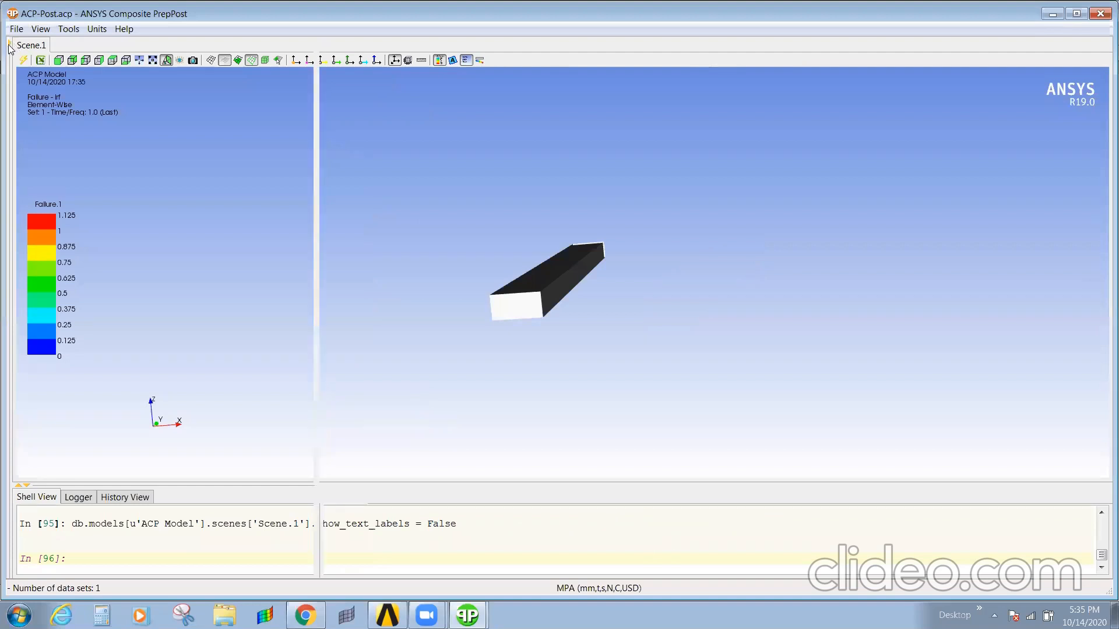
left_click(40, 29)
left_click(76, 123)
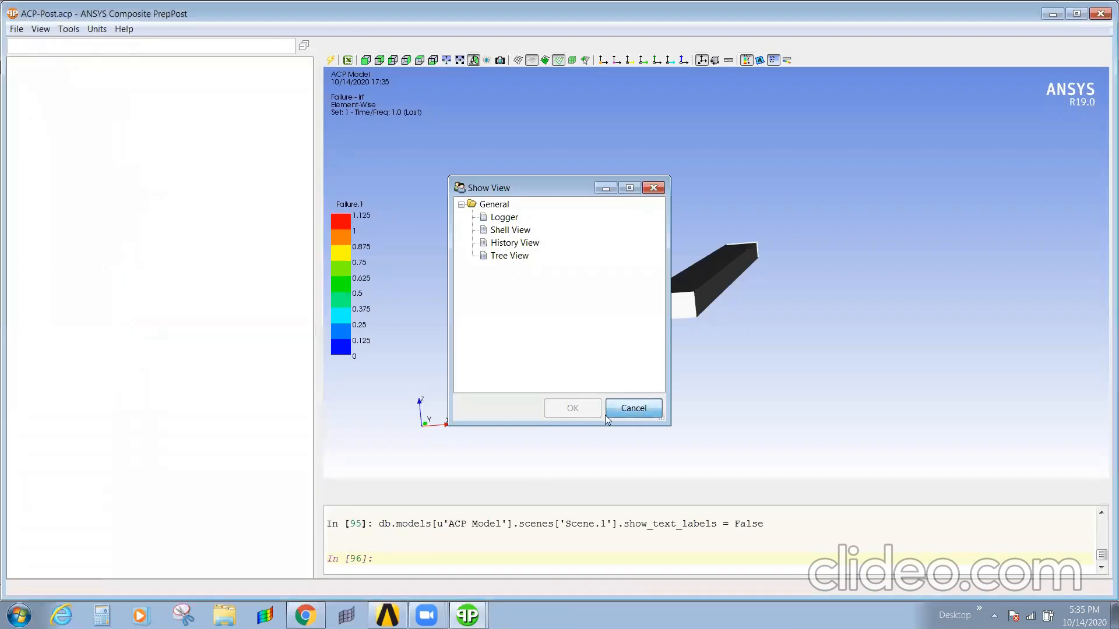
left_click(641, 408)
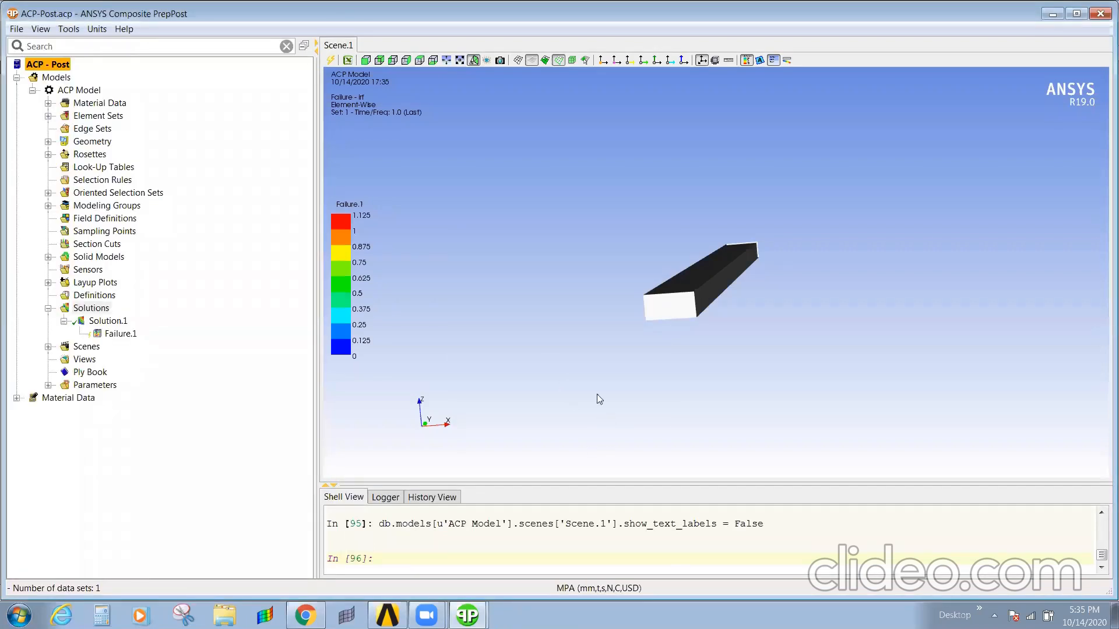
Create a failure criteria definition with the Max Strain and Tsai-Wu criteria enabled
middle_click_drag(749, 257, 775, 262)
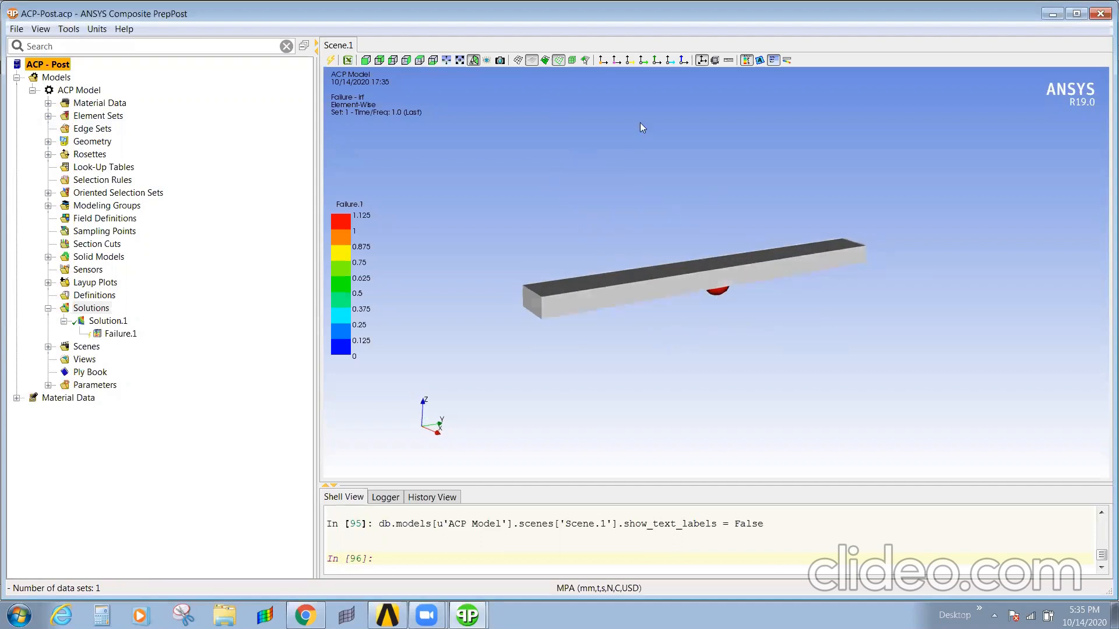
left_click(108, 334)
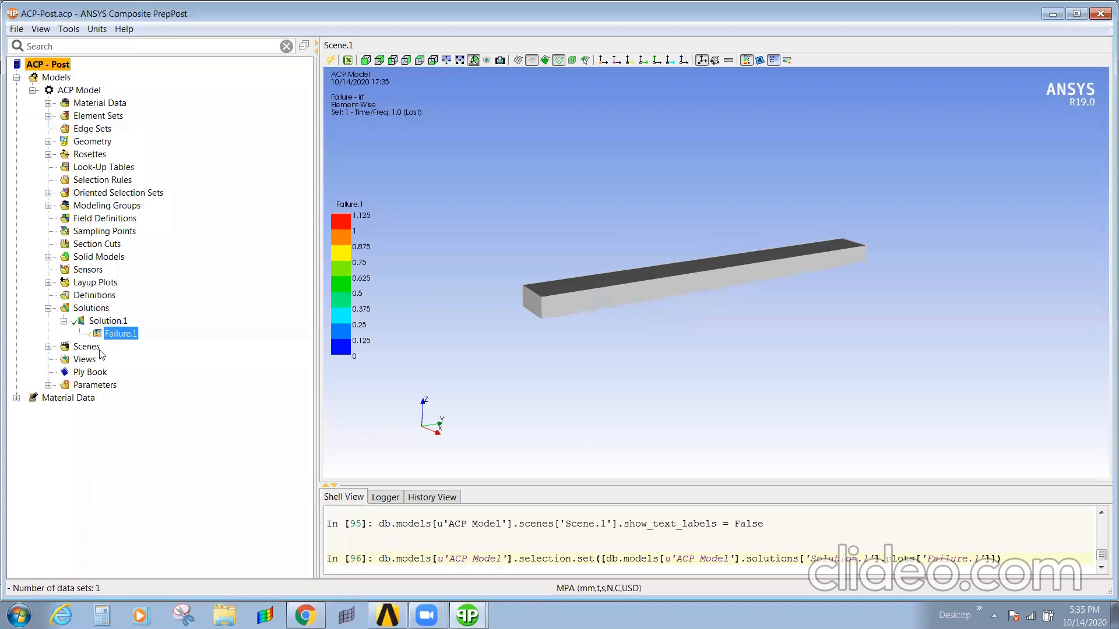
left_click(87, 297)
right_click(85, 298)
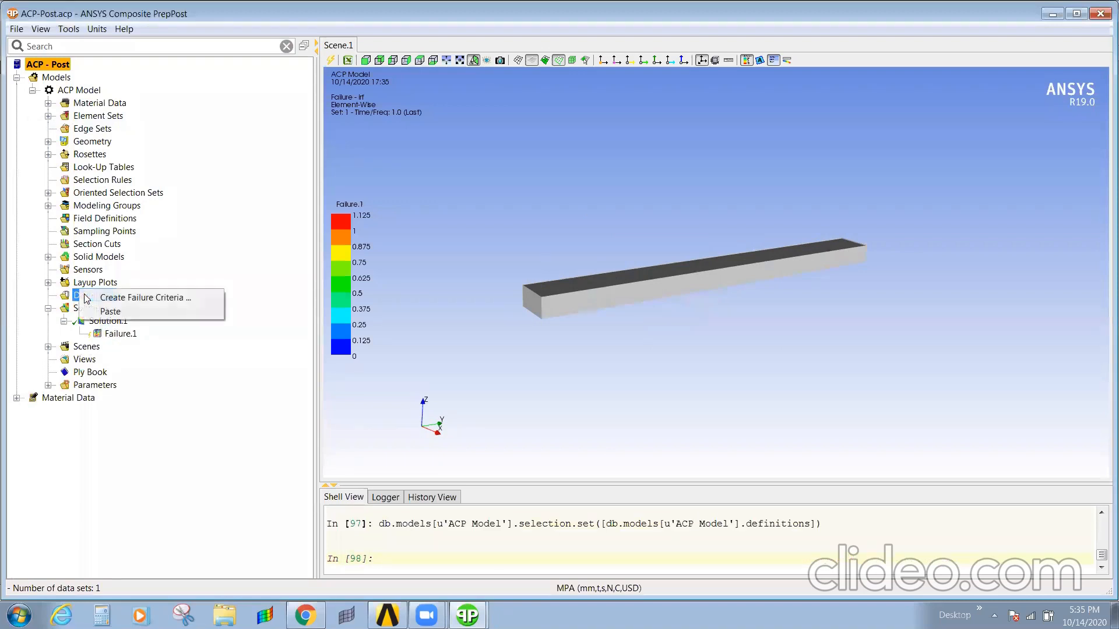
left_click(149, 296)
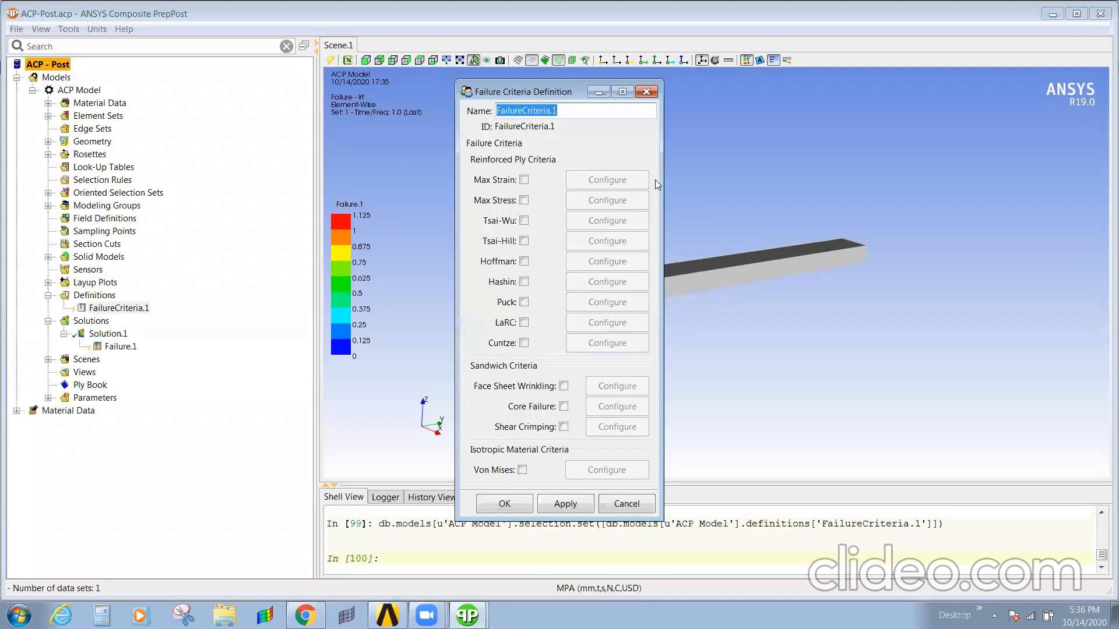
left_click(524, 180)
left_click(523, 221)
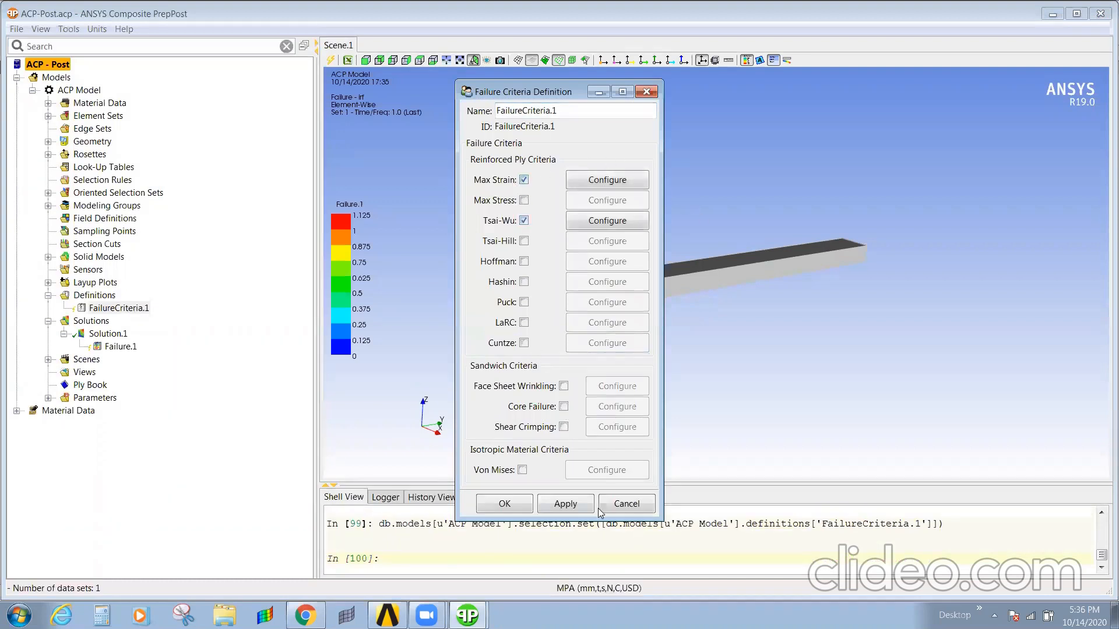
left_click(520, 504)
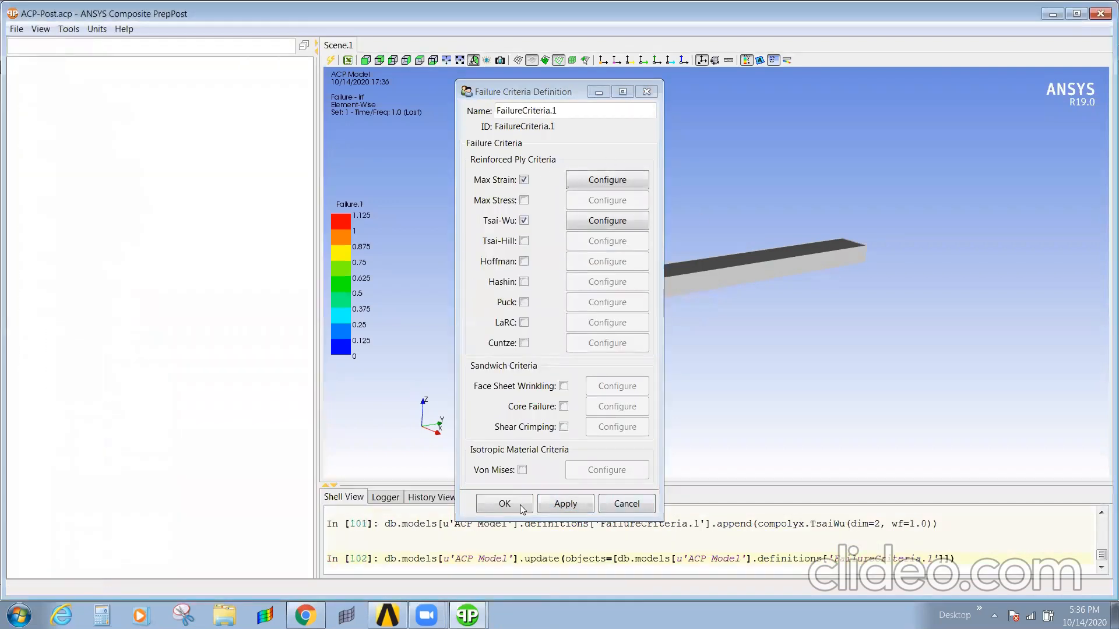
Assign FailureCriteria.1 to the Failure.1 plot, enable showing the critical layer, and apply the settings
right_click(122, 348)
key("Escape")
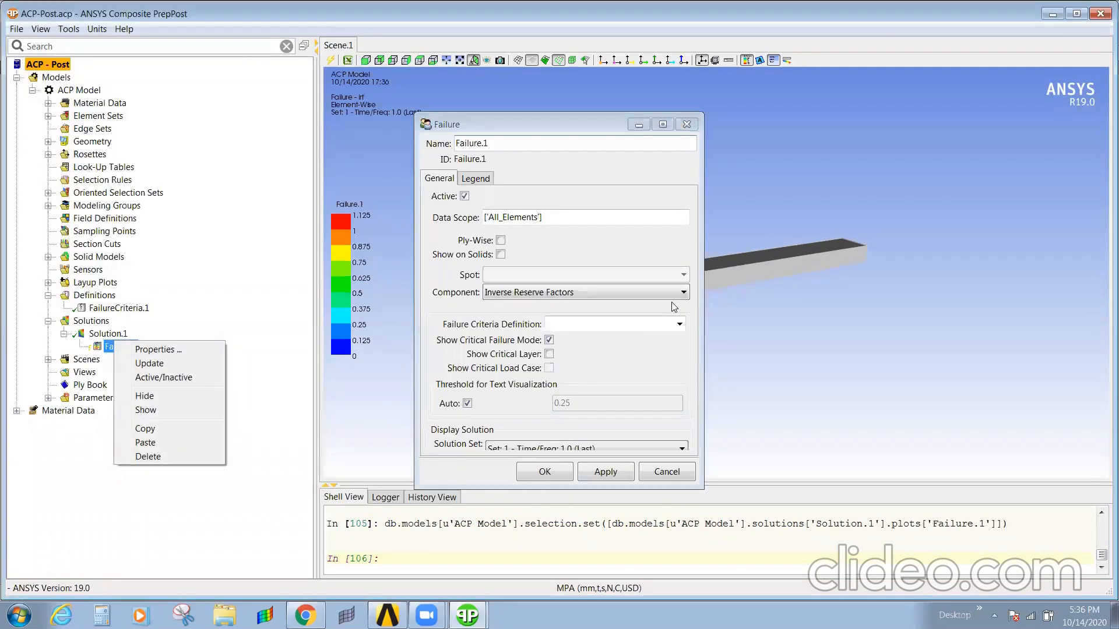
left_click(600, 324)
left_click(679, 325)
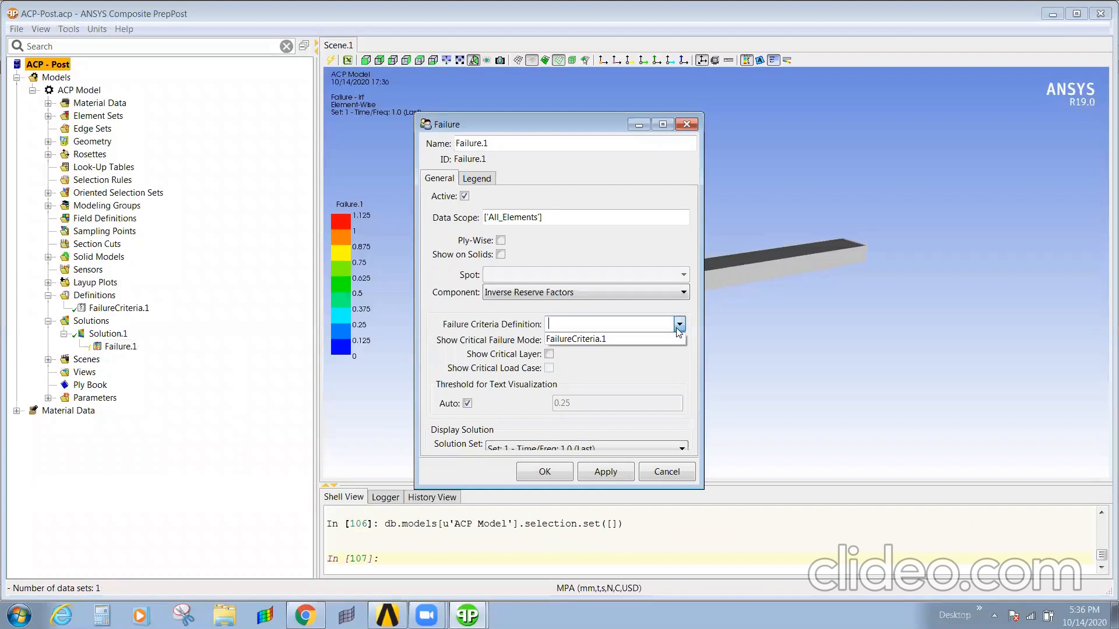
left_click(604, 338)
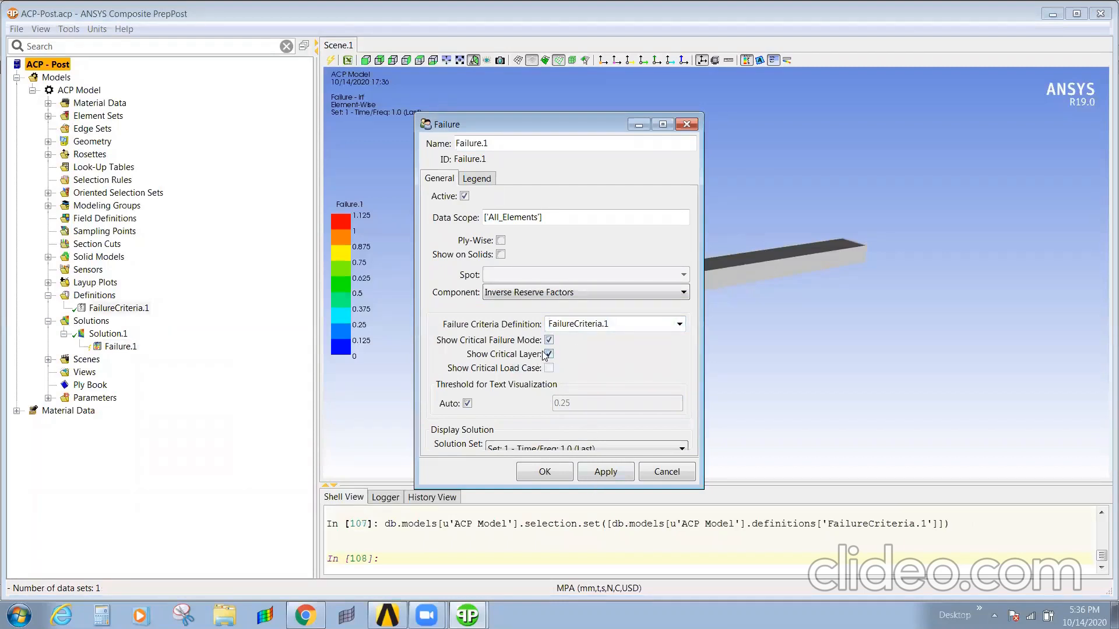
left_click(618, 471)
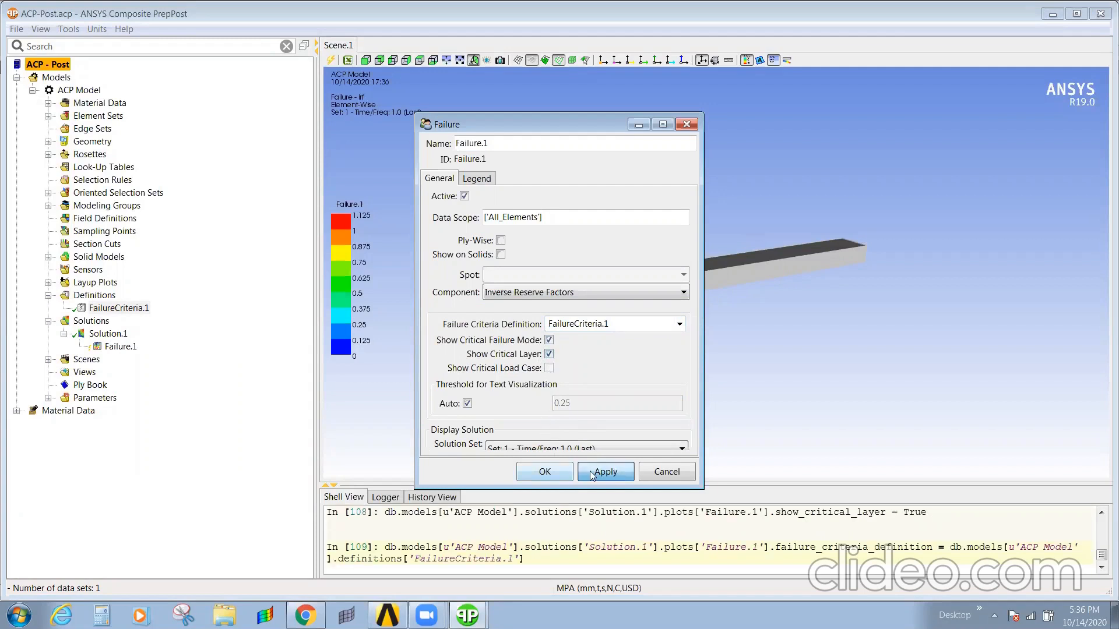
left_click(545, 471)
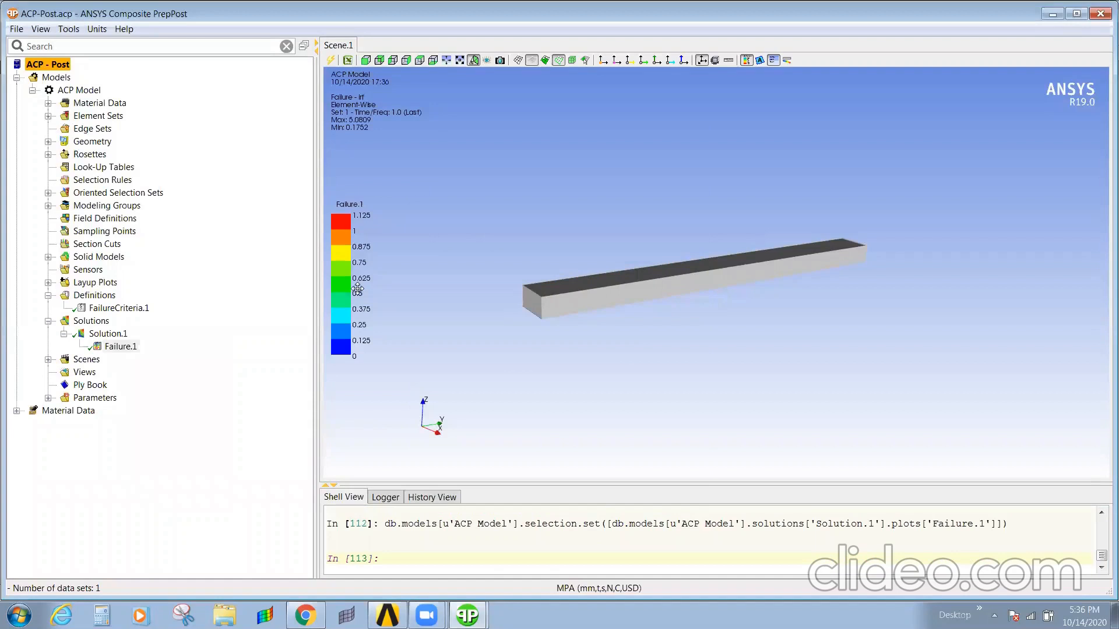
Create a ply-wise stress plot for Solution.1 with spot bot and component s1, apply it and inspect the beam
left_click(107, 333)
right_click(102, 334)
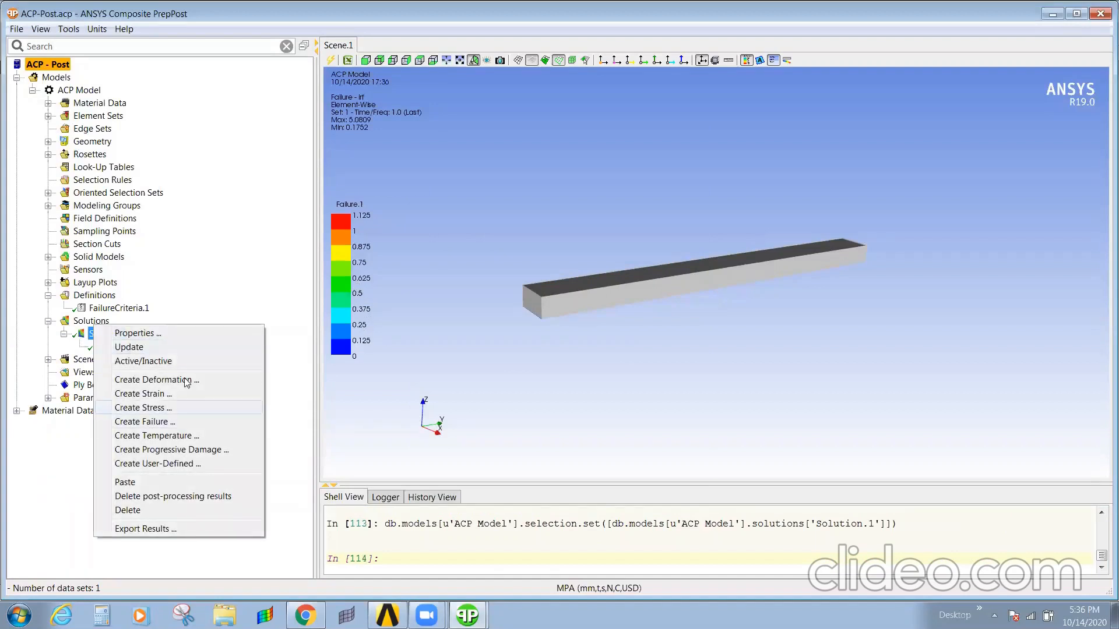
left_click(172, 405)
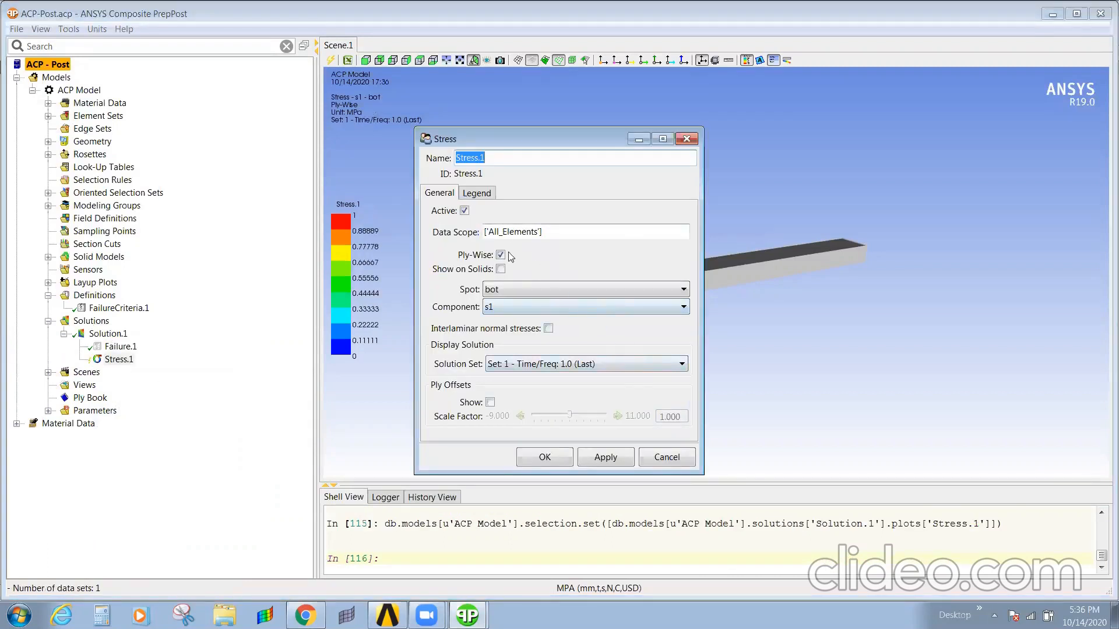
left_click(607, 457)
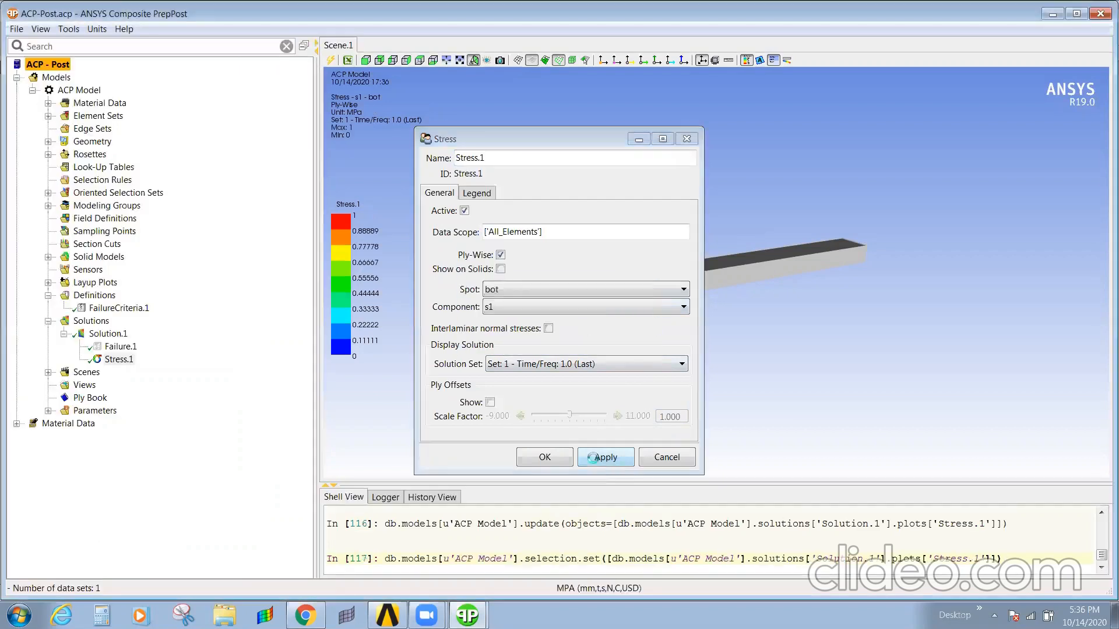
left_click(545, 457)
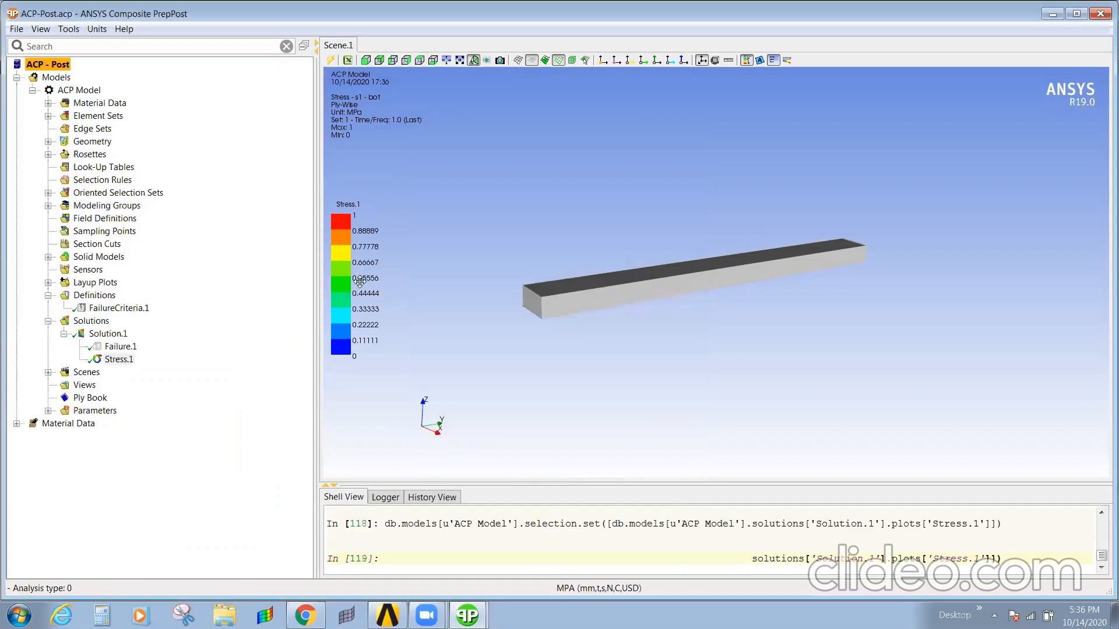
mouse_move(532, 300)
left_mouse_down()
mouse_move(843, 242)
mouse_move(706, 245)
mouse_move(695, 295)
mouse_move(738, 243)
mouse_move(845, 242)
mouse_move(786, 170)
mouse_move(974, 310)
mouse_move(637, 223)
left_mouse_up()
Create a second failure criteria definition with the Tsai-Hill and Von Mises criteria enabled
left_click(99, 308)
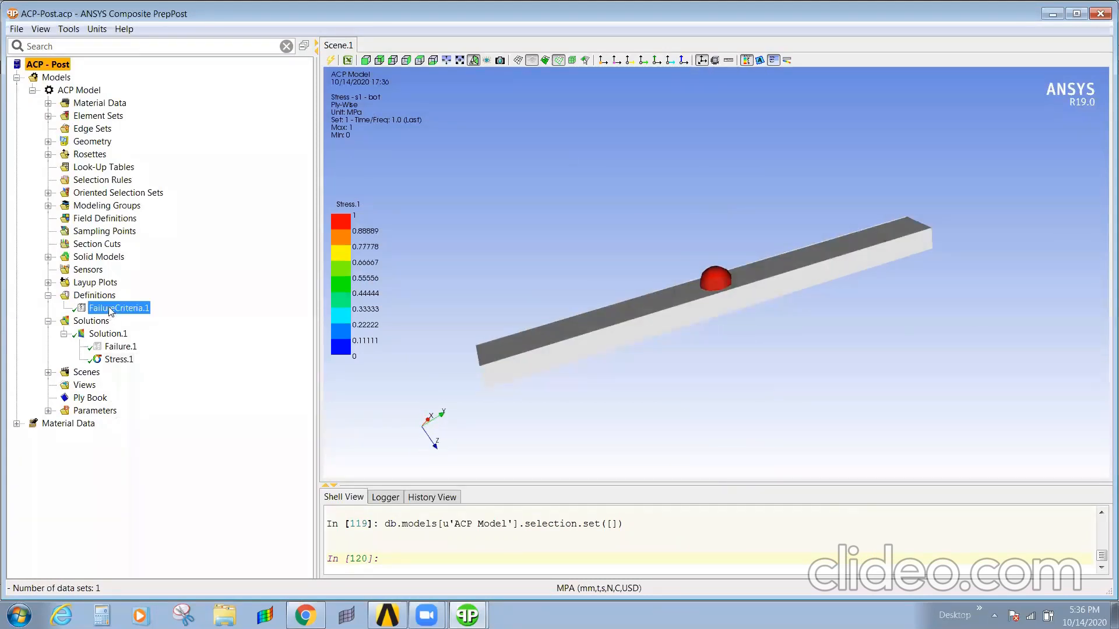
right_click(88, 295)
left_click(124, 299)
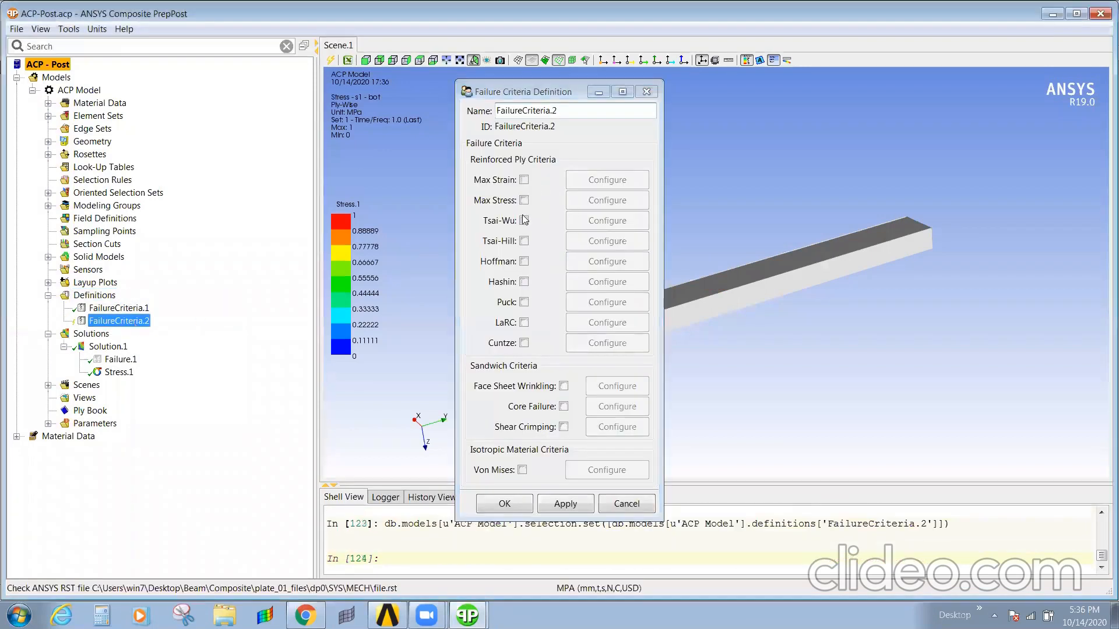
left_click(524, 241)
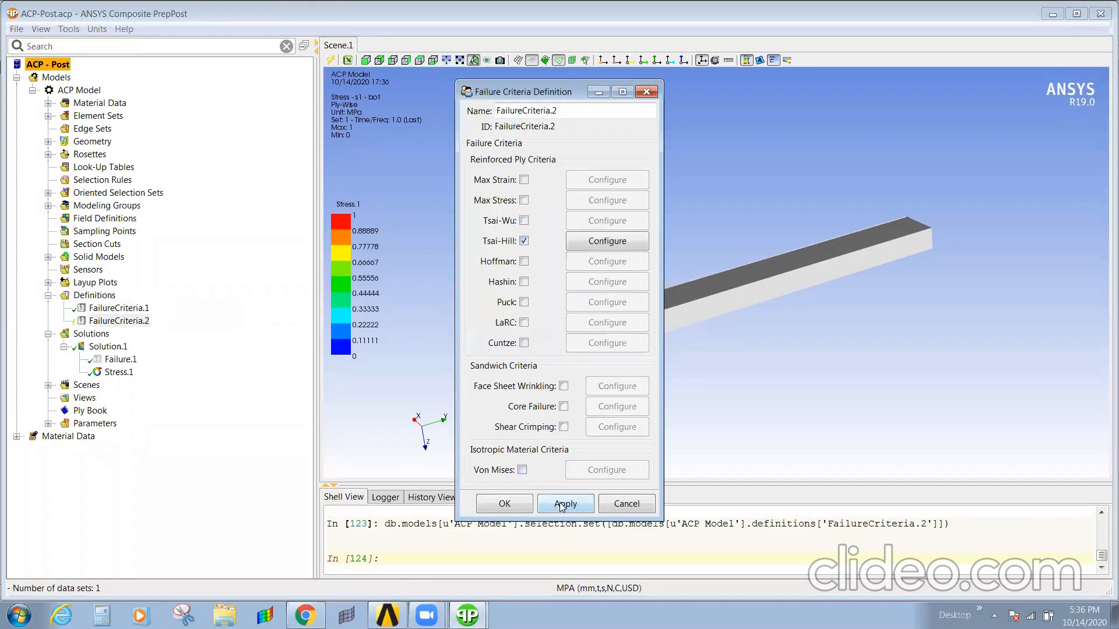
left_click(541, 498)
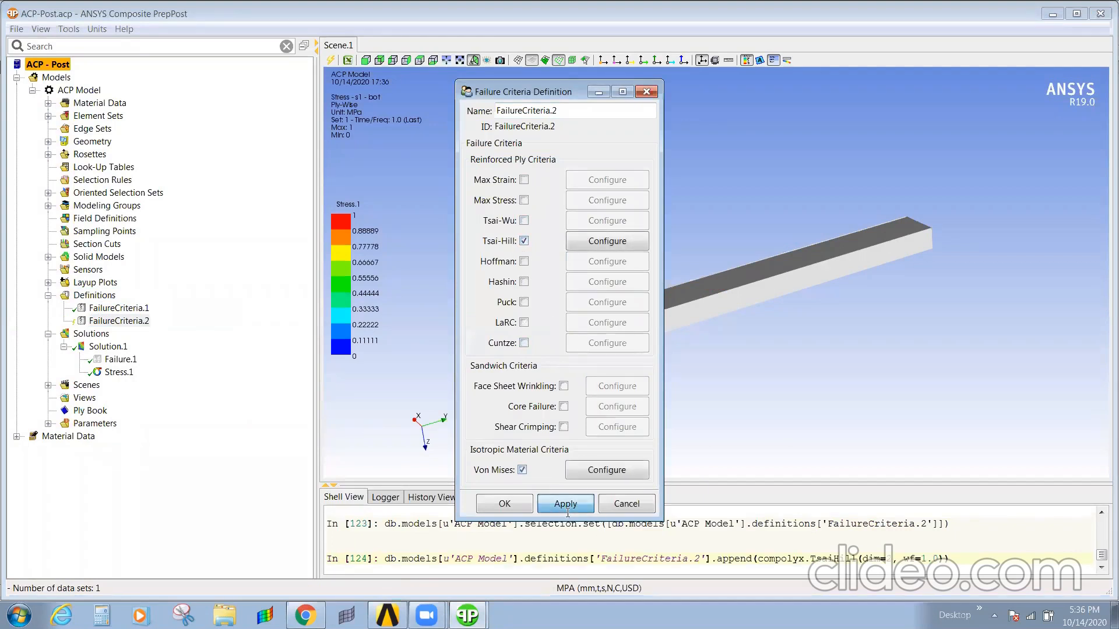
left_click(531, 507)
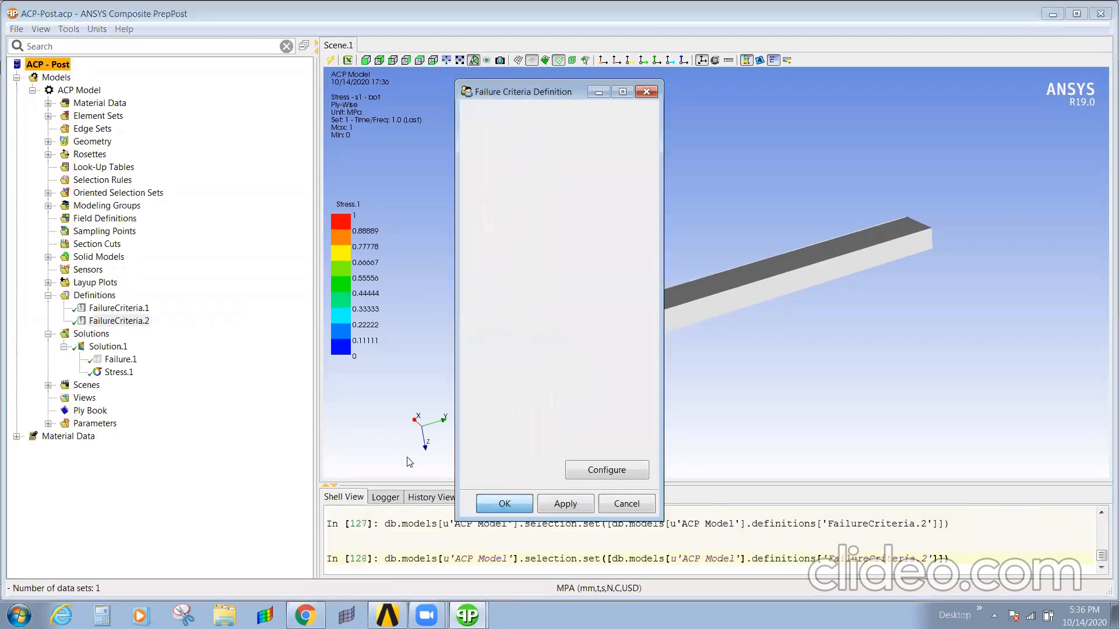
Create an envelope solution under Solutions, fill in its solution entry and confirm it
right_click(96, 345)
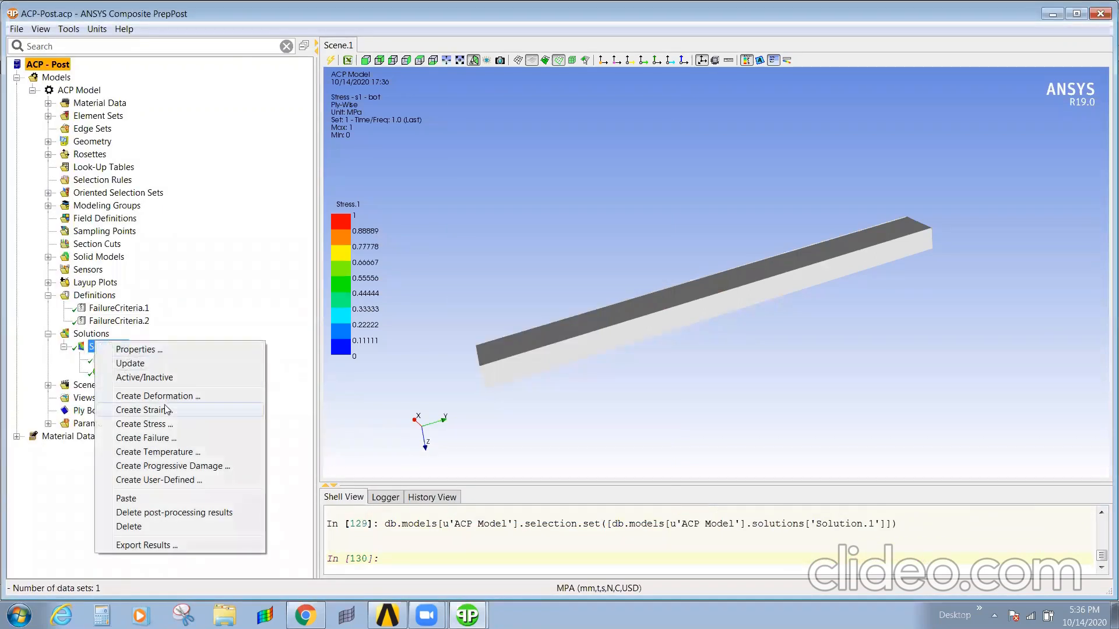
right_click(84, 333)
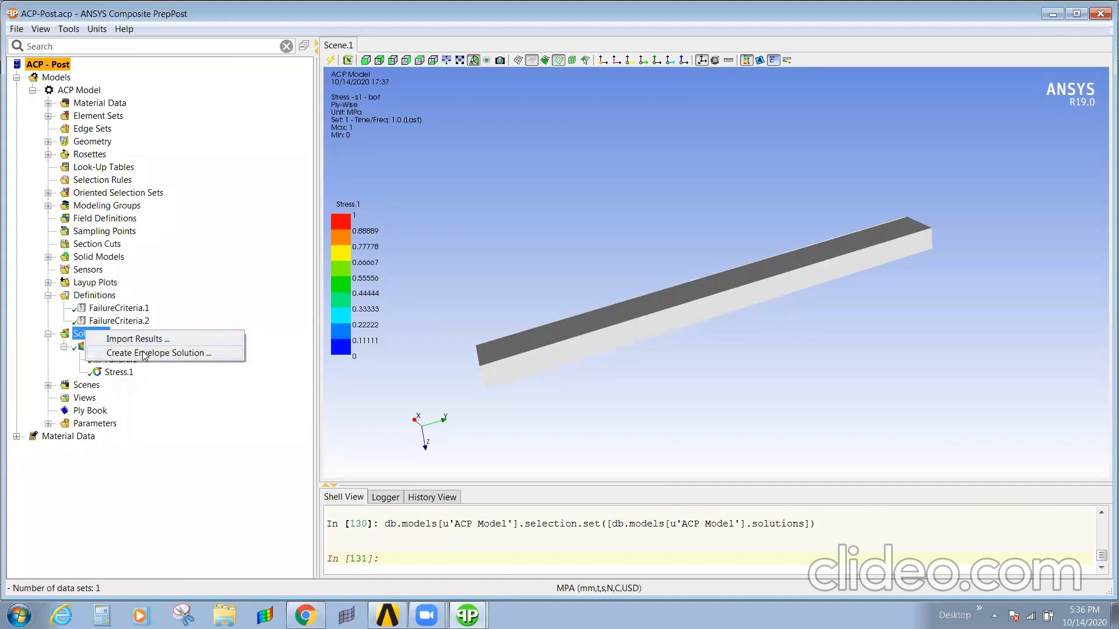
left_click(143, 353)
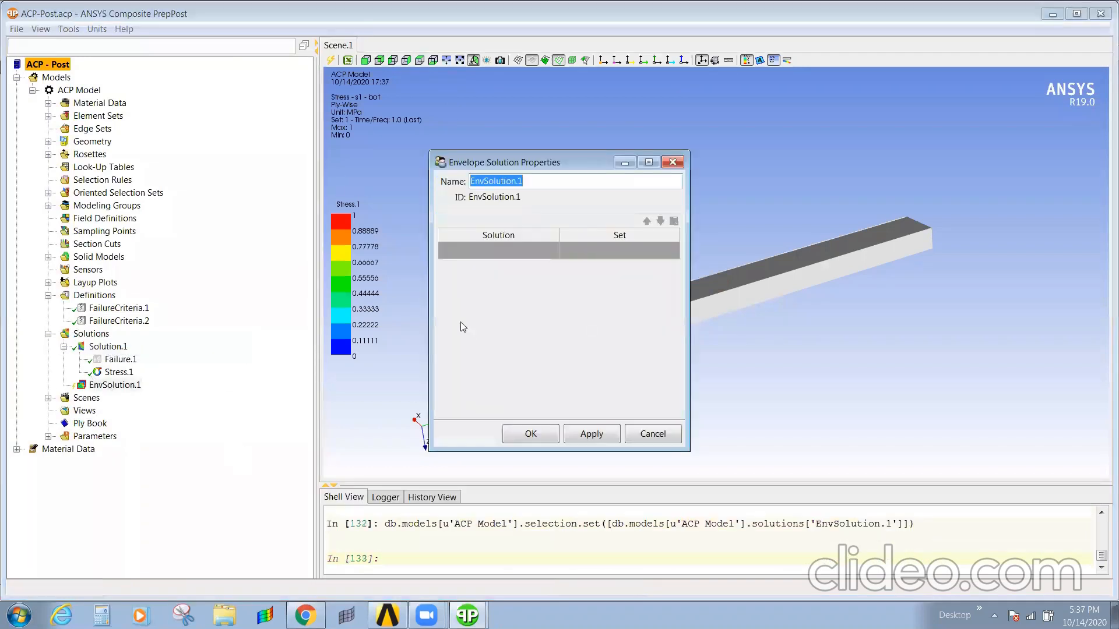
left_click(528, 250)
left_click(550, 252)
left_click(533, 269)
left_click(530, 433)
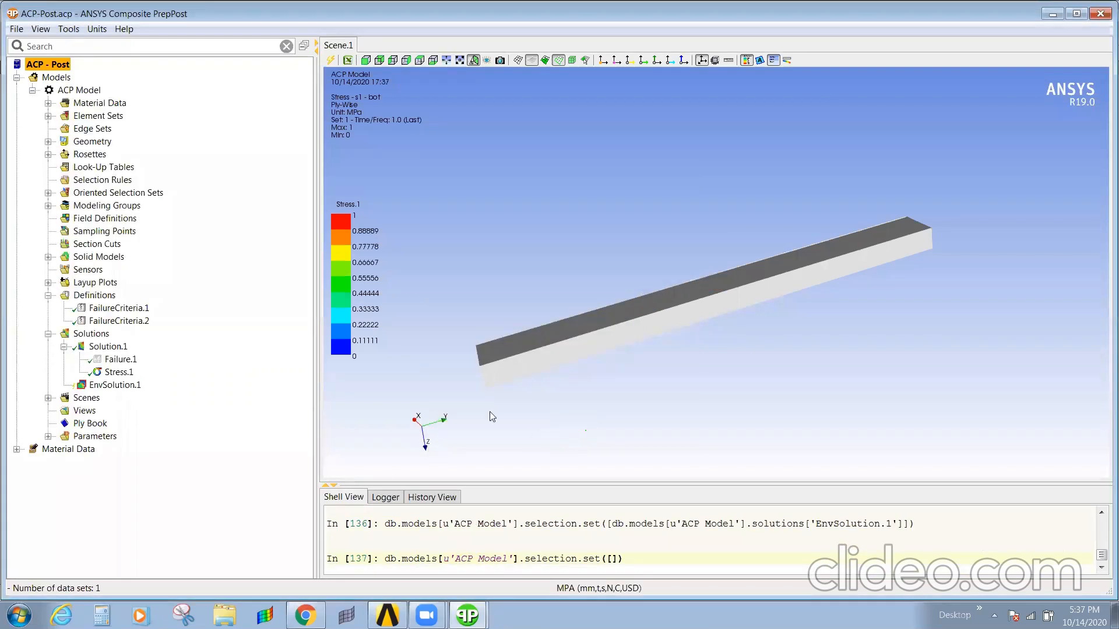
Update the new envelope solution EnvSolution.1
left_click(96, 385)
right_click(95, 383)
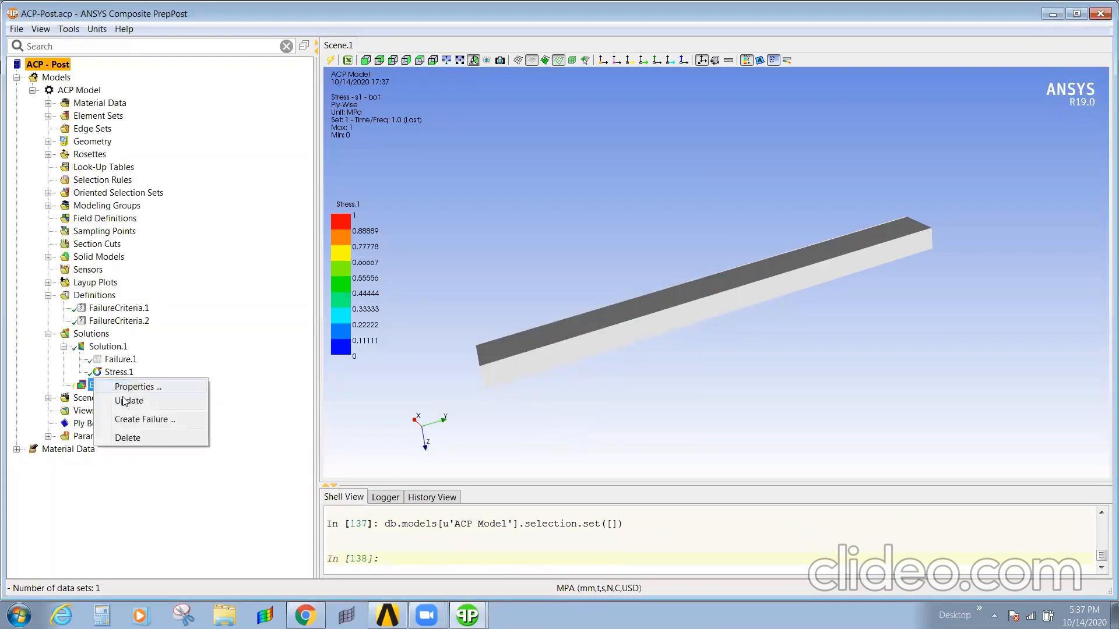
left_click(126, 402)
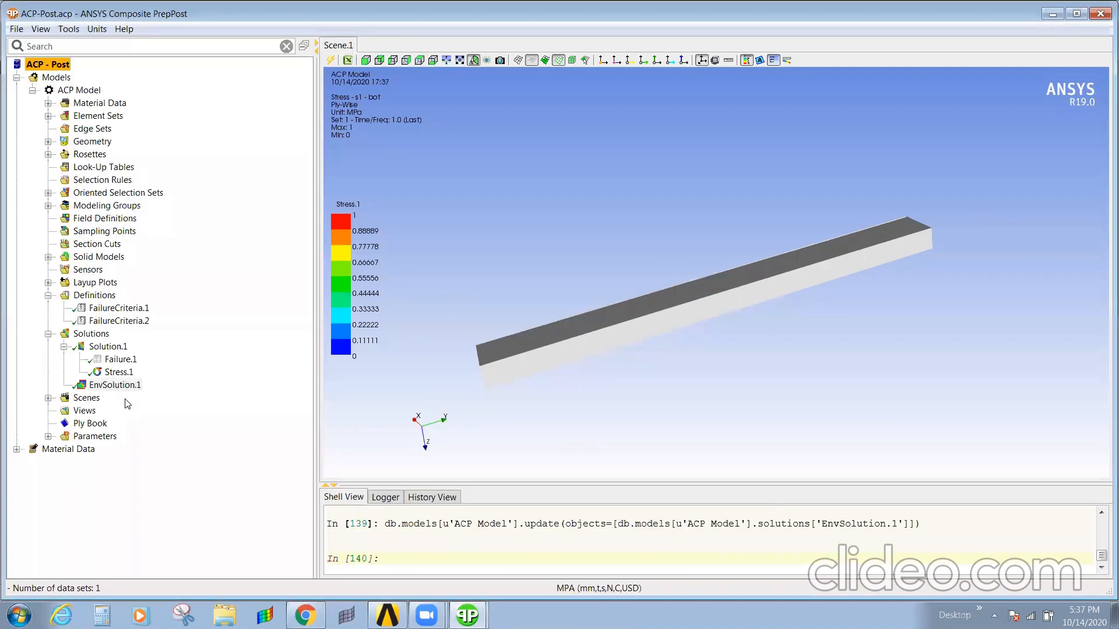
Create a failure plot for Solution.1 with component Margins of Safety, criteria definition FailureCriteria.2 and the critical layer shown
left_click(94, 349)
right_click(94, 348)
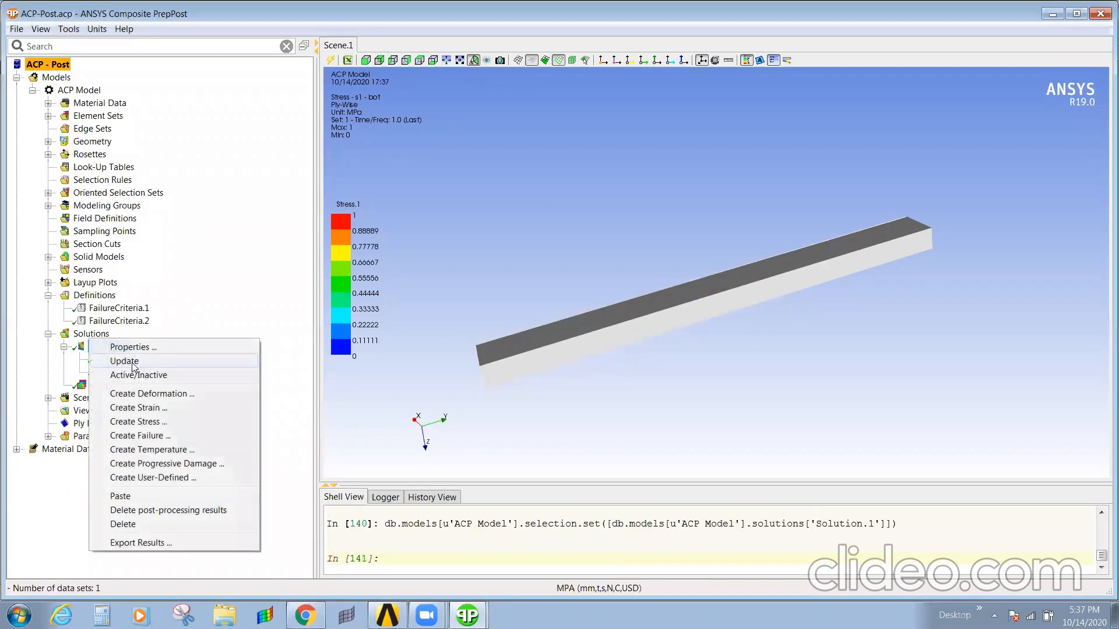
left_click(154, 441)
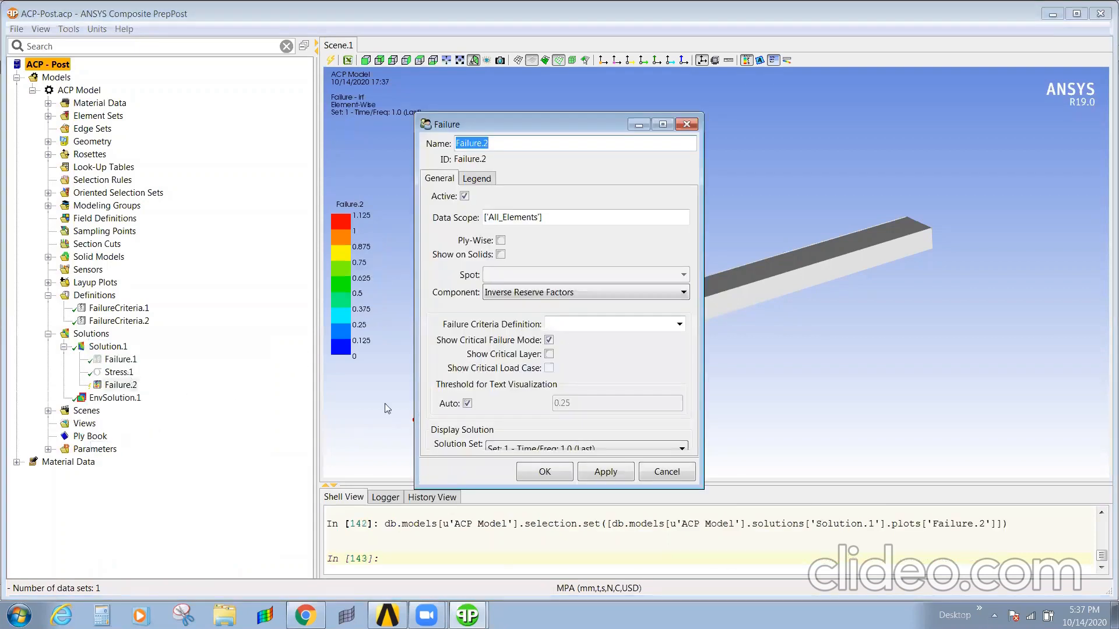
left_click(638, 293)
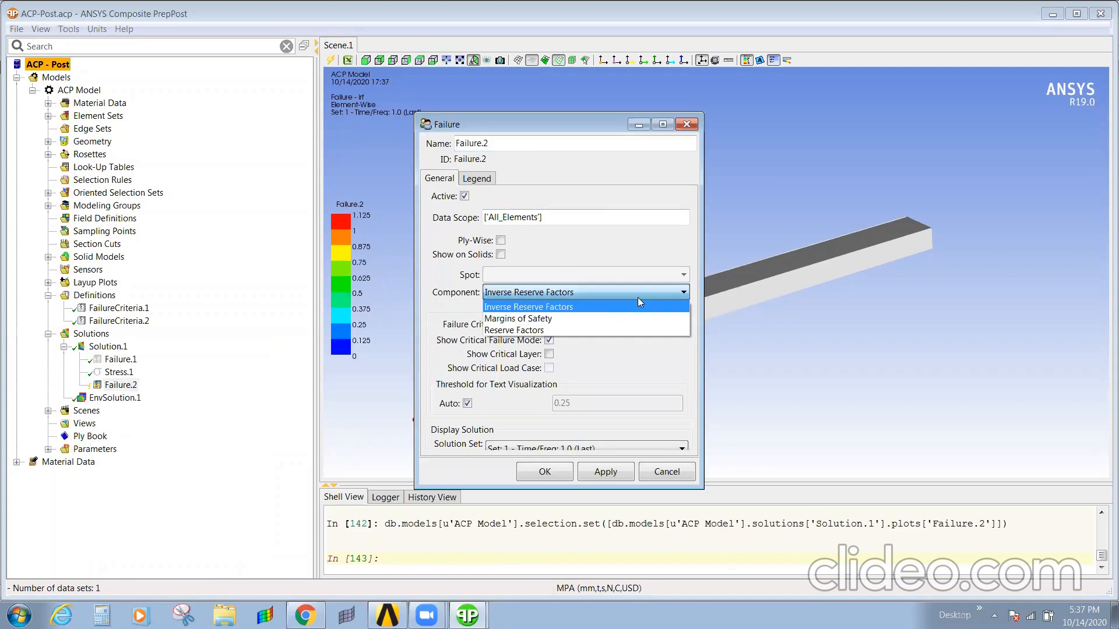
left_click(565, 322)
left_click(679, 324)
left_click(641, 350)
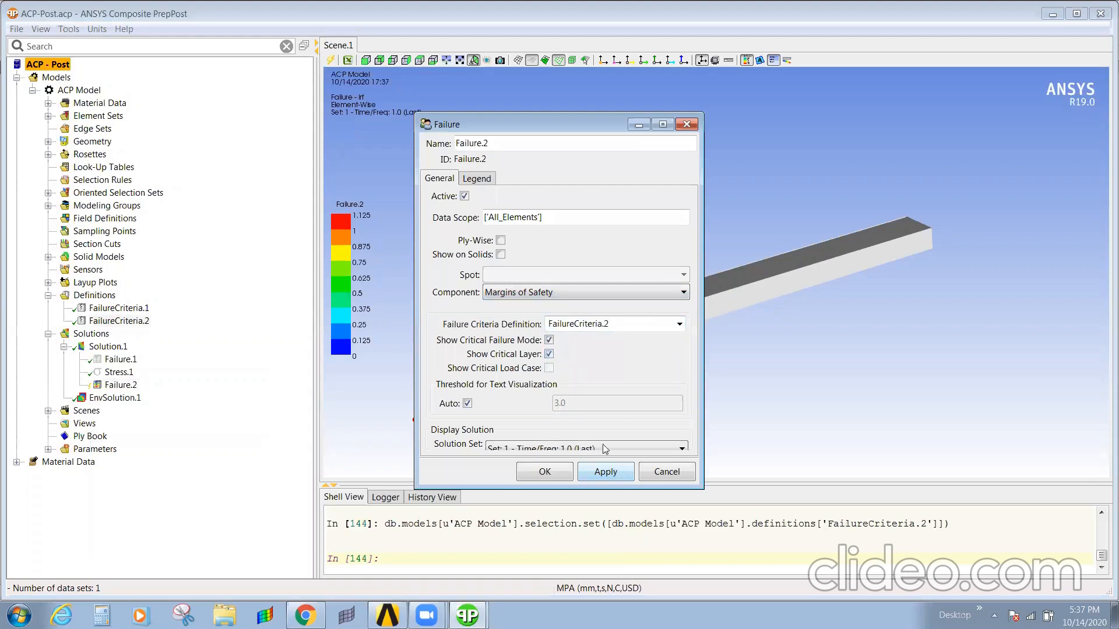
Keep the automatic text threshold, apply the margins-of-safety plot on solids and inspect the deformed beam from another angle
left_click(468, 403)
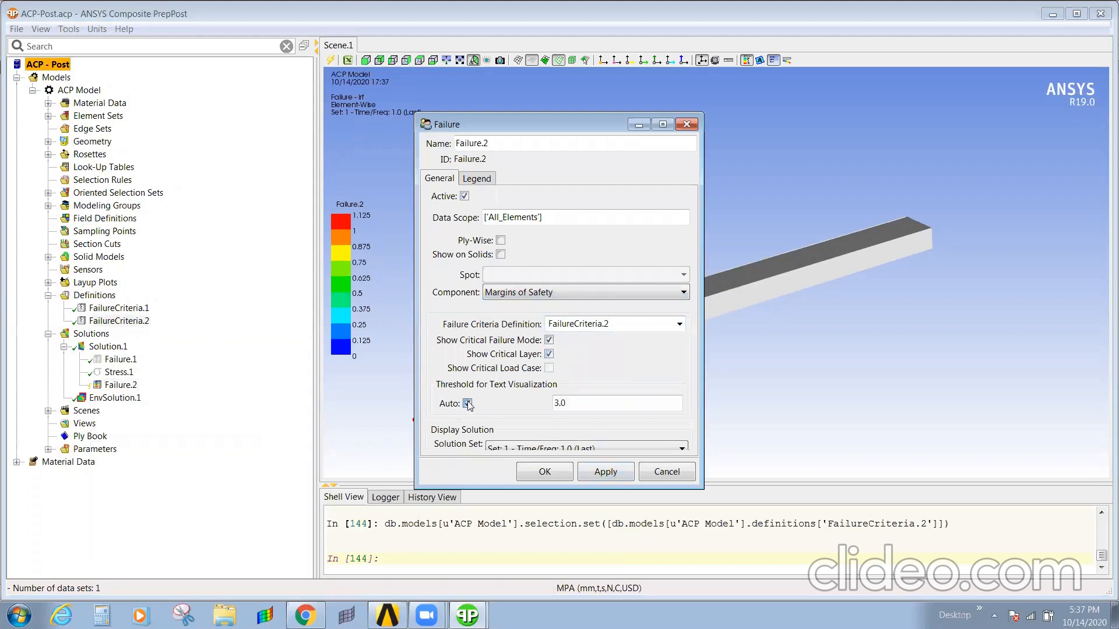
left_click(467, 404)
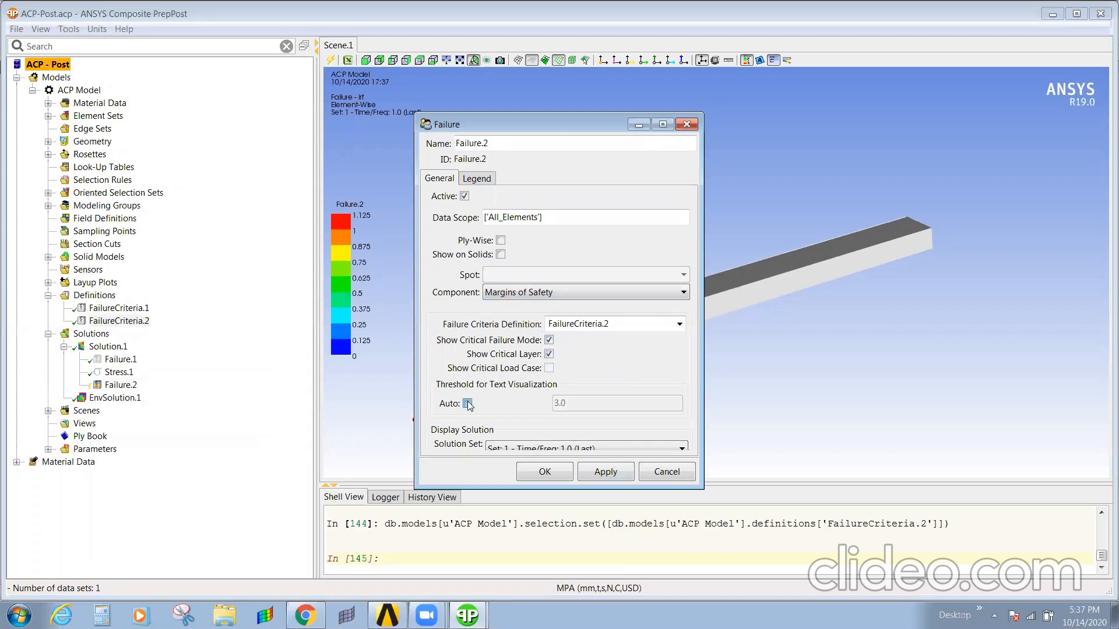
left_click(606, 470)
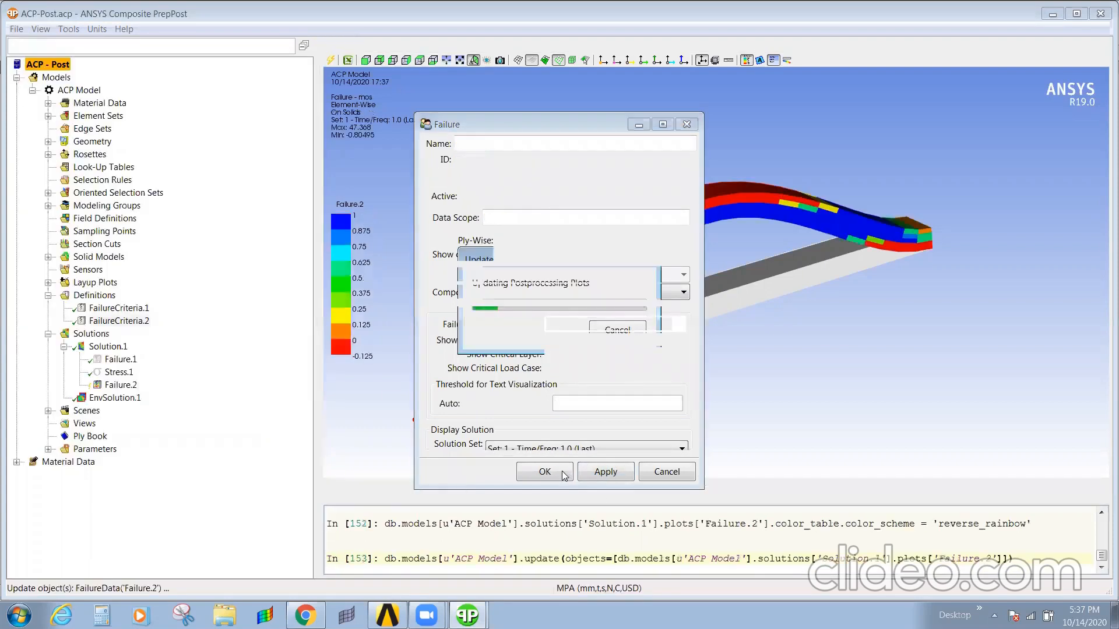
left_click(545, 472)
left_click_drag(665, 326, 657, 304)
mouse_move(844, 308)
left_mouse_down()
mouse_move(836, 319)
mouse_move(880, 330)
mouse_move(859, 342)
mouse_move(782, 274)
mouse_move(856, 307)
mouse_move(776, 244)
mouse_move(762, 284)
mouse_move(676, 380)
mouse_move(965, 449)
mouse_move(853, 467)
mouse_move(875, 228)
mouse_move(679, 305)
mouse_move(947, 349)
mouse_move(950, 287)
mouse_move(673, 377)
mouse_move(733, 403)
mouse_move(588, 357)
left_mouse_up()
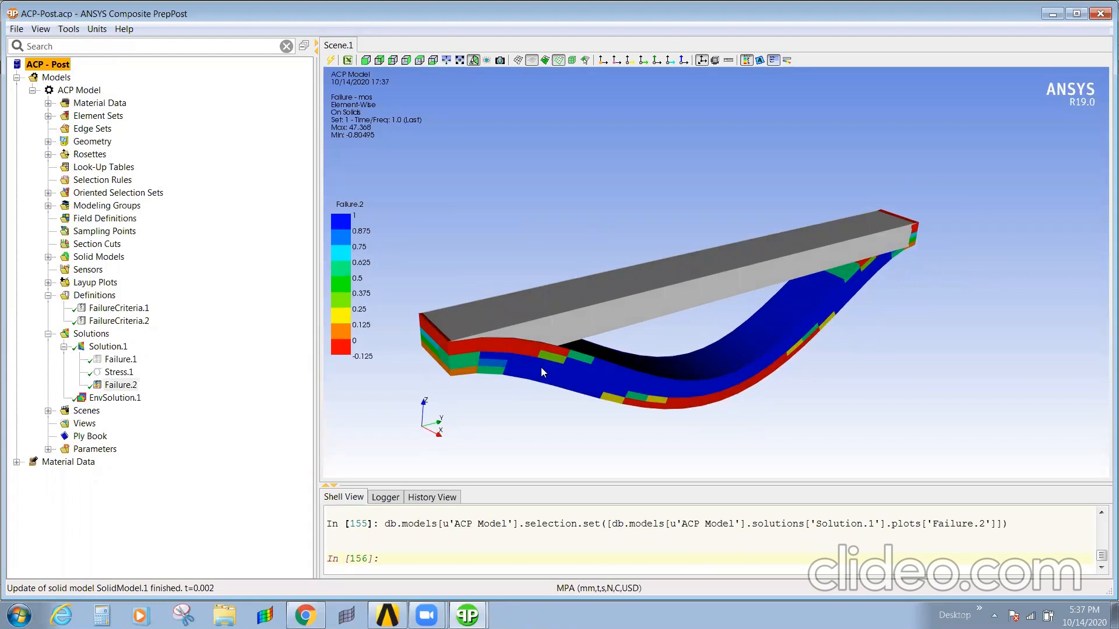
right_click(109, 348)
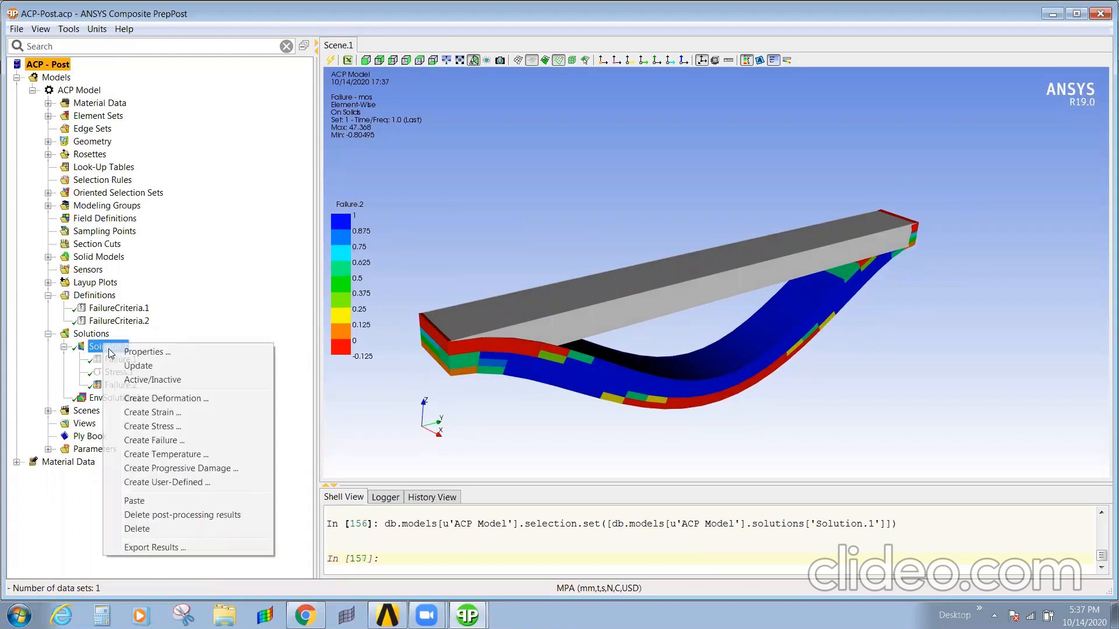
left_click(219, 335)
double_click(108, 345)
left_click(104, 333)
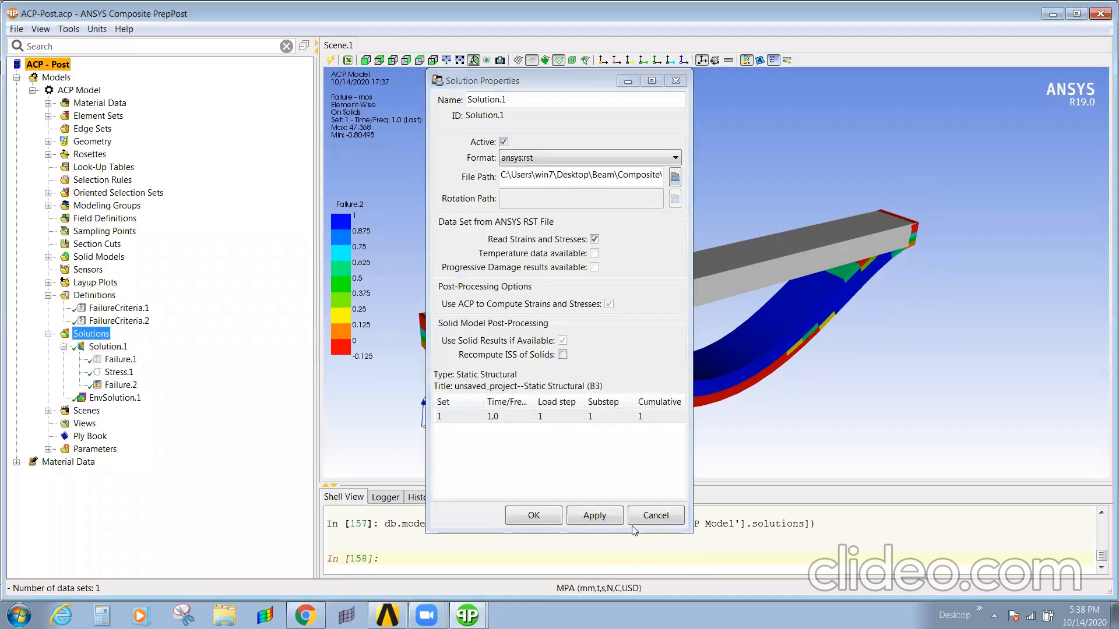
left_click(656, 515)
Import file.rst as a second solution under Solutions, apply it and confirm its properties
right_click(82, 337)
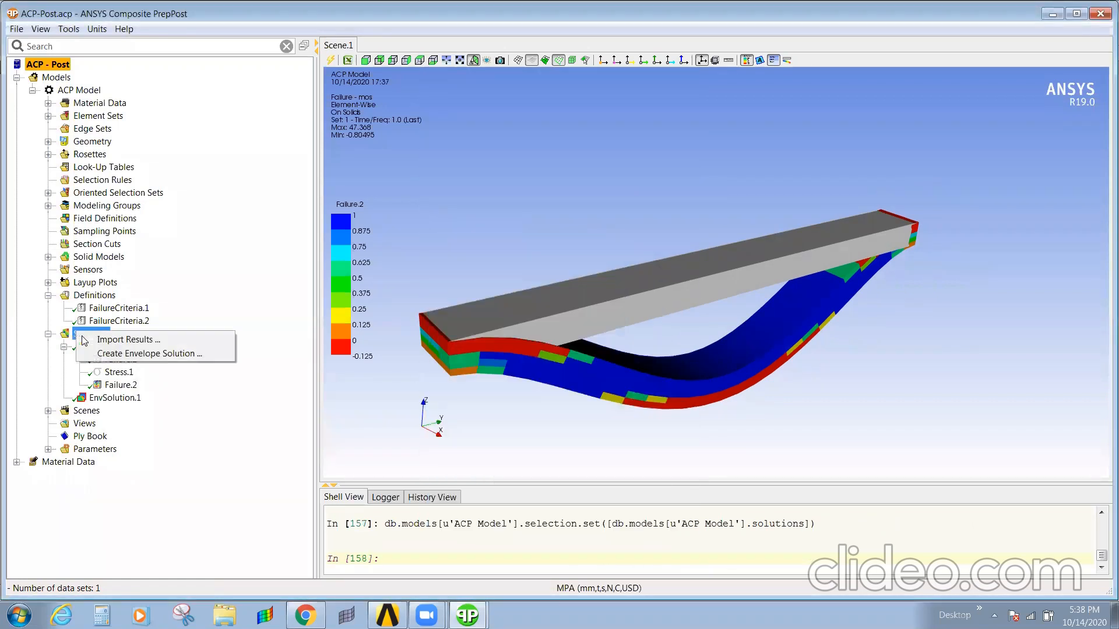
left_click(122, 342)
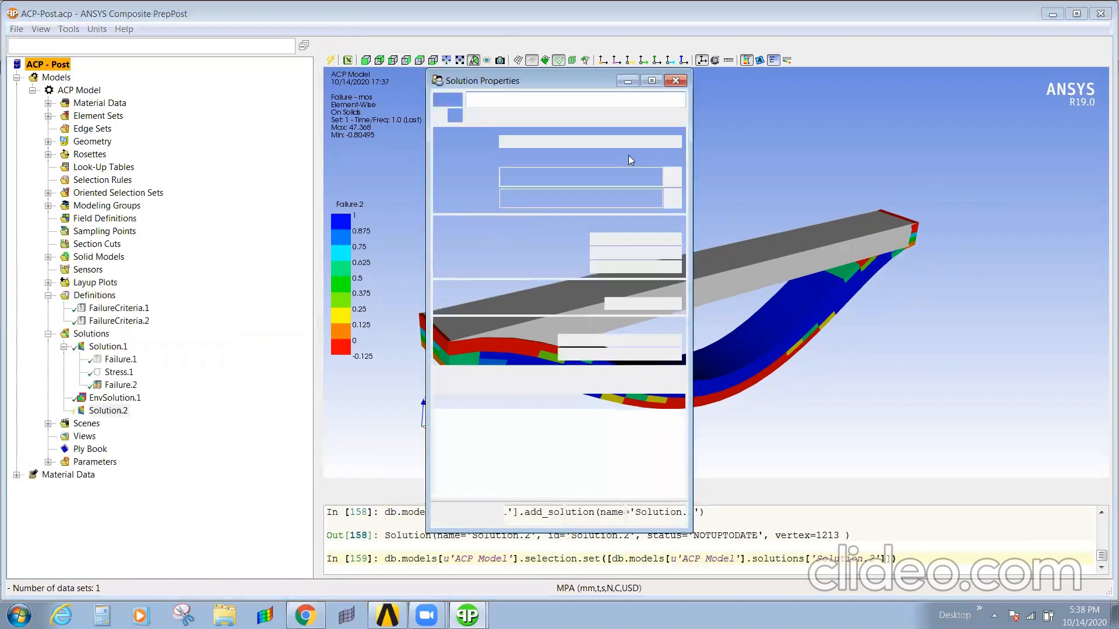
left_click(674, 178)
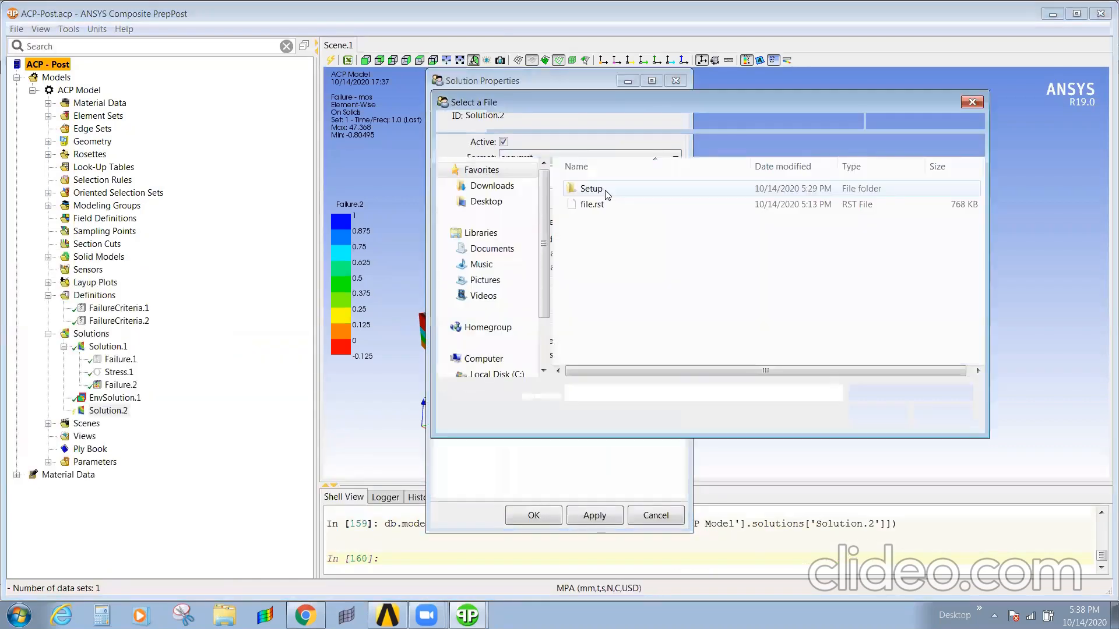
left_click(592, 204)
left_click(878, 415)
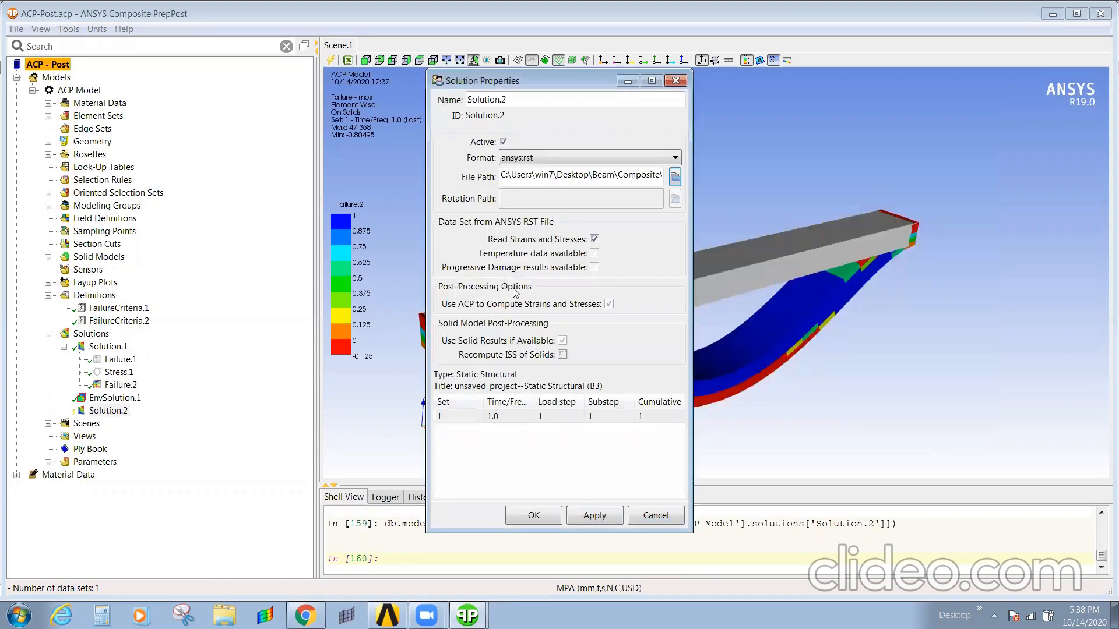
left_click(587, 517)
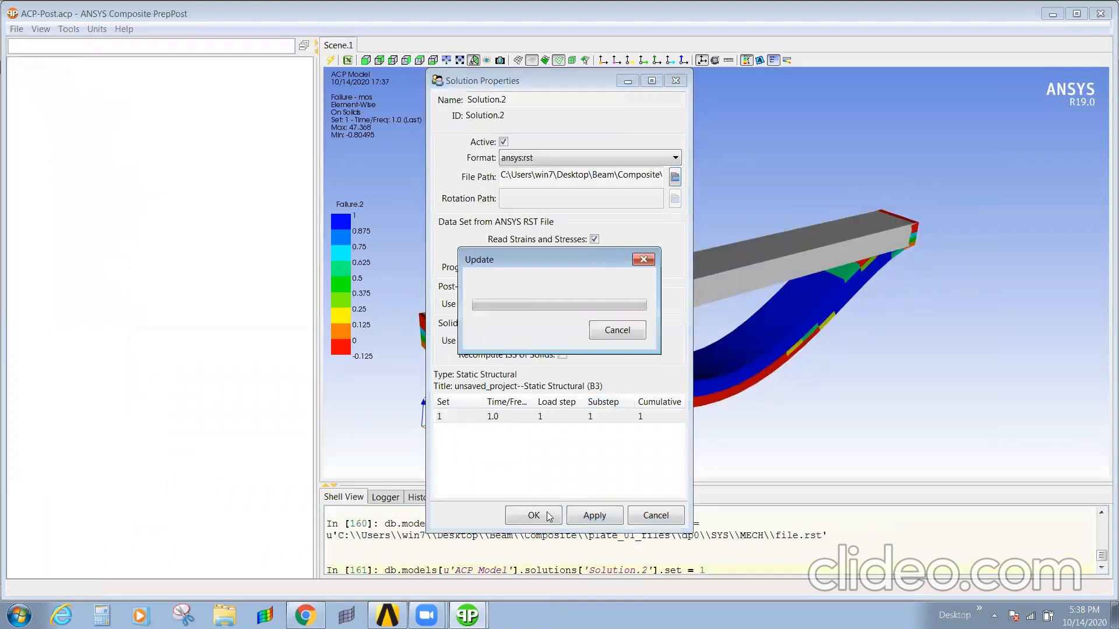
left_click(545, 514)
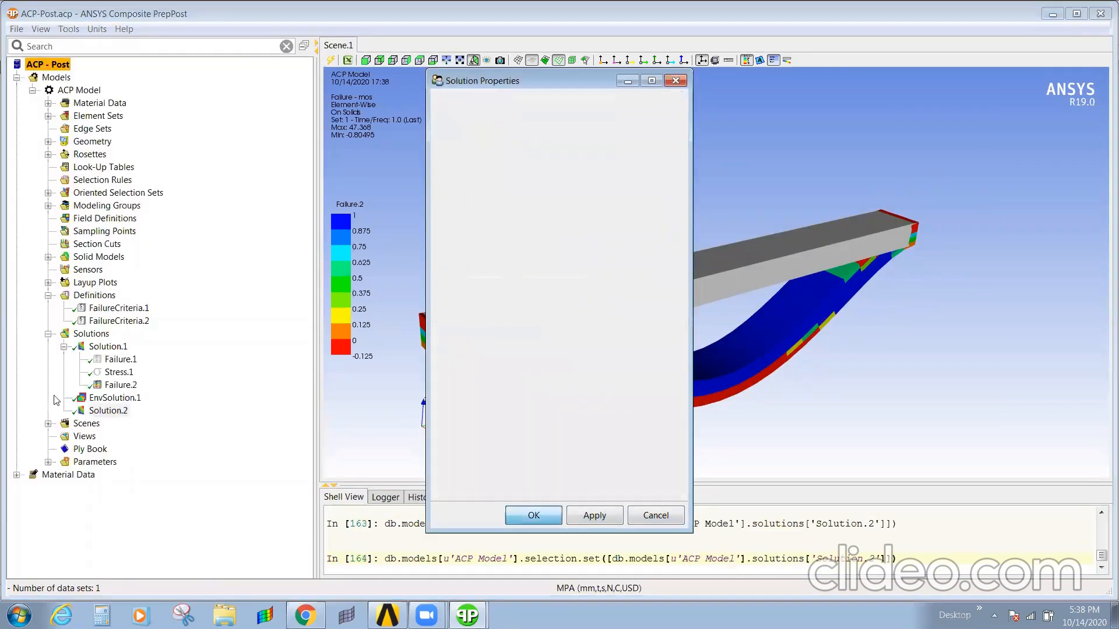
right_click(105, 411)
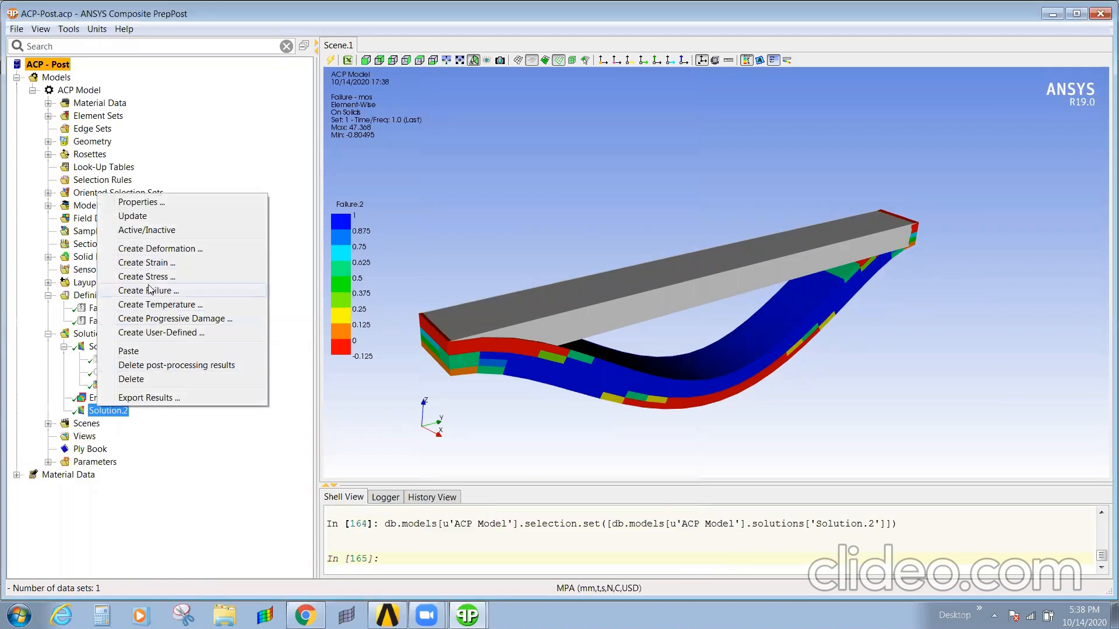
left_click(265, 481)
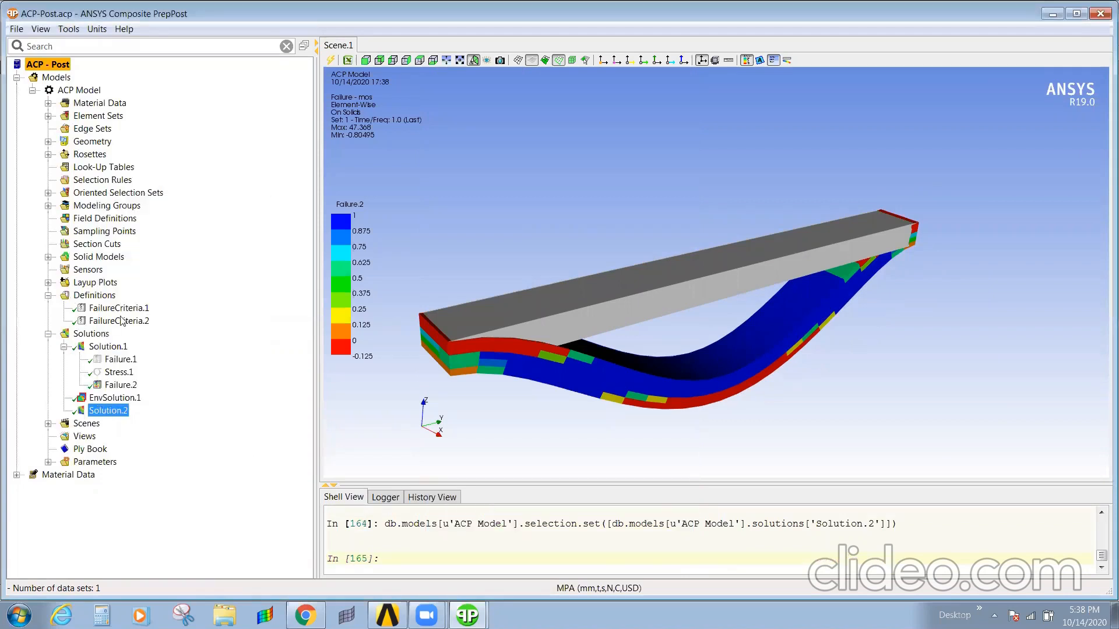
Create a third failure criteria definition with the Tsai-Wu and Max Stress criteria enabled
right_click(92, 294)
left_click(134, 298)
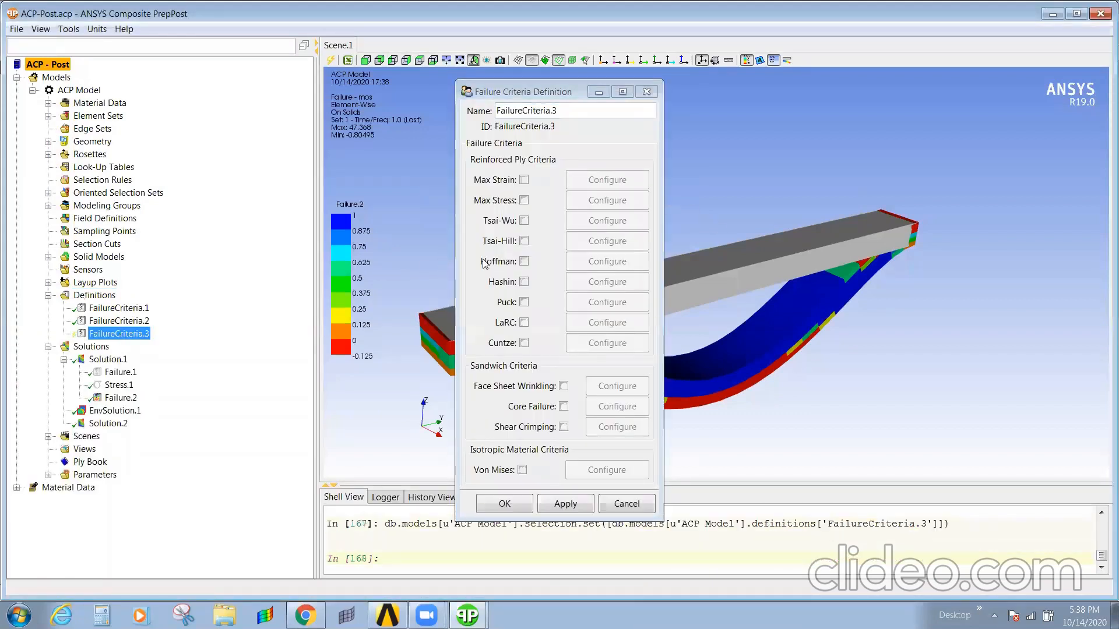
left_click(524, 221)
left_click(523, 200)
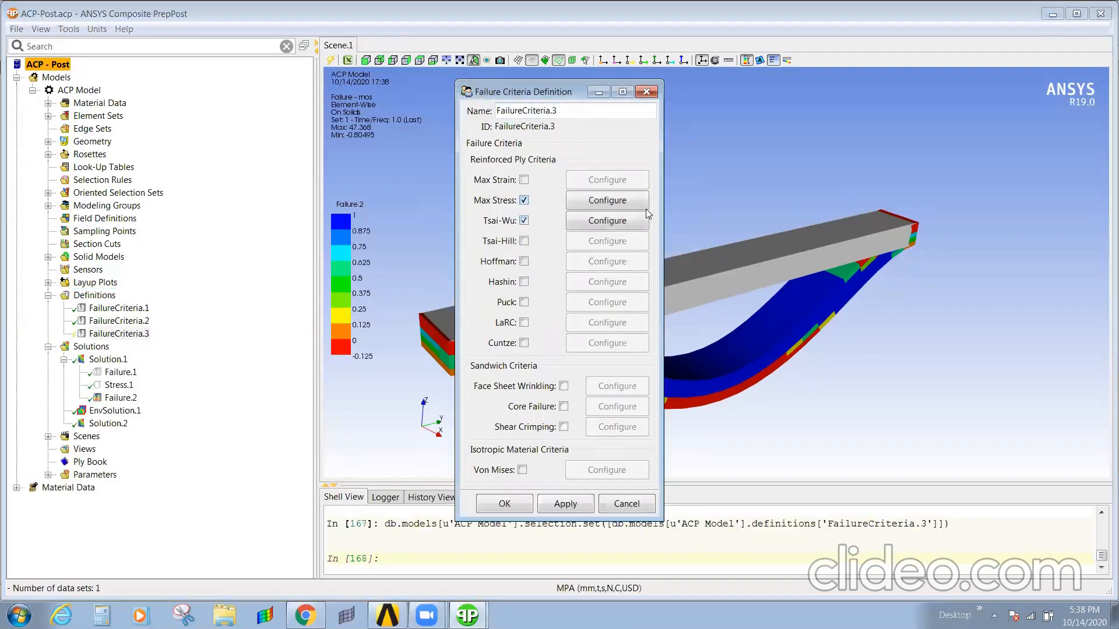
Configure Max Stress to include out-of-plane shear failure s13 and s23 and delamination s3, and confirm the definition
left_click(607, 200)
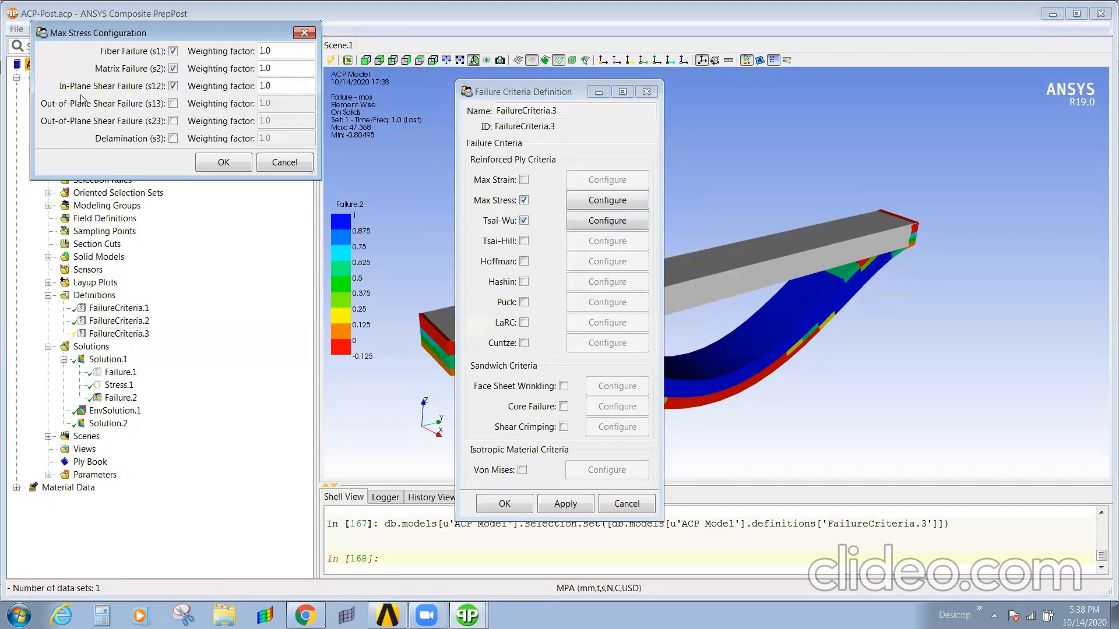
left_click(173, 103)
left_click(173, 121)
left_click(173, 138)
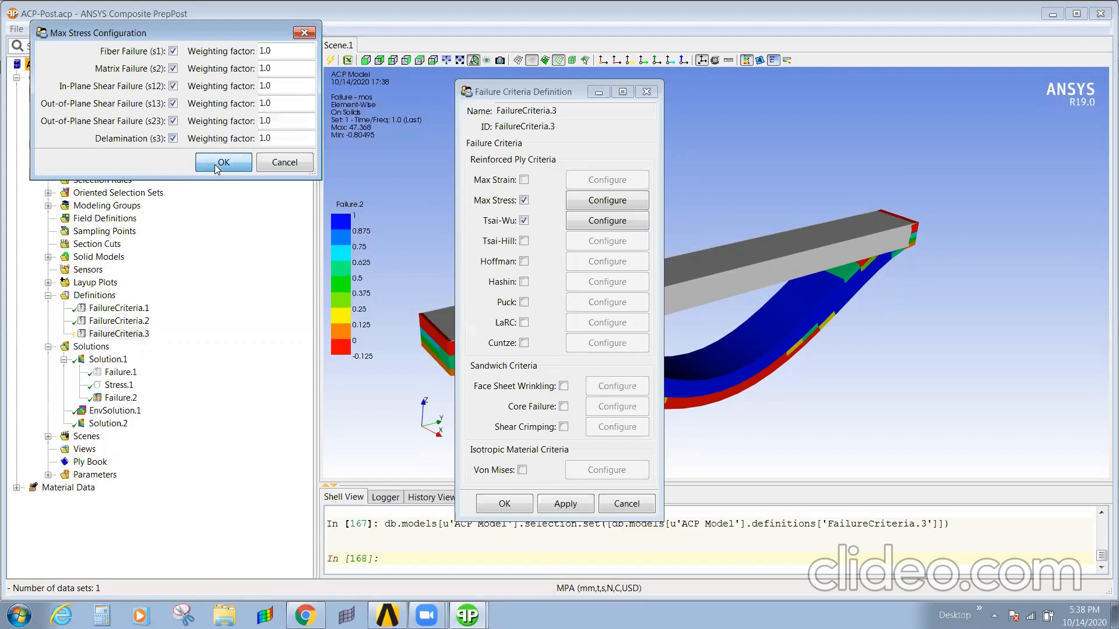
left_click(221, 163)
left_click(518, 505)
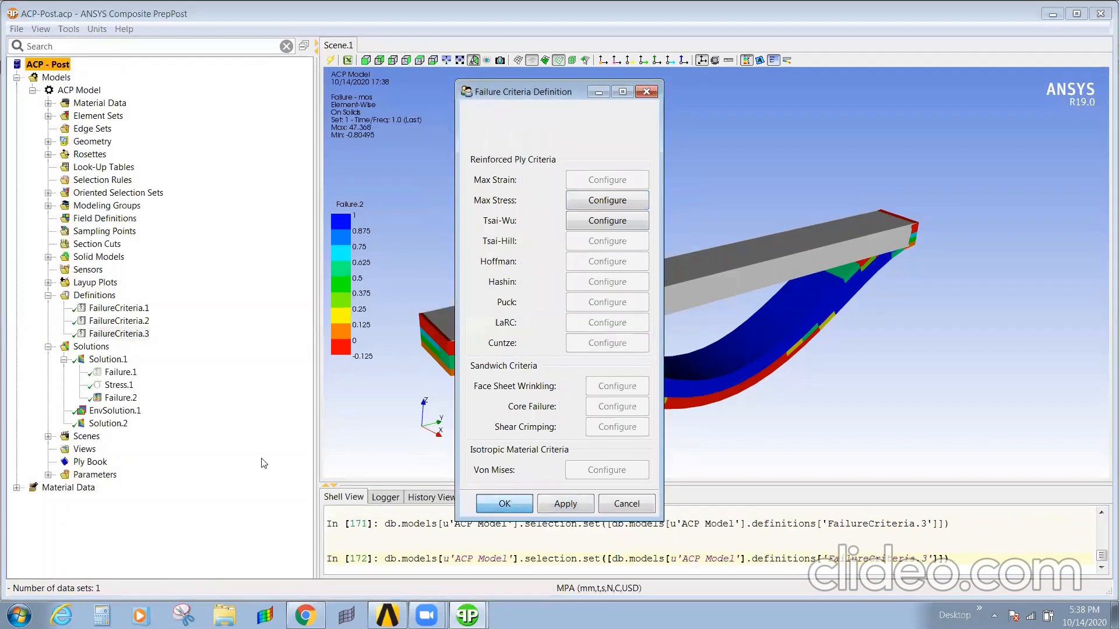
Create a ply-wise failure plot for Solution.2 with component Reserve Factors, the critical layer shown and criteria definition FailureCriteria.3
left_click(113, 427)
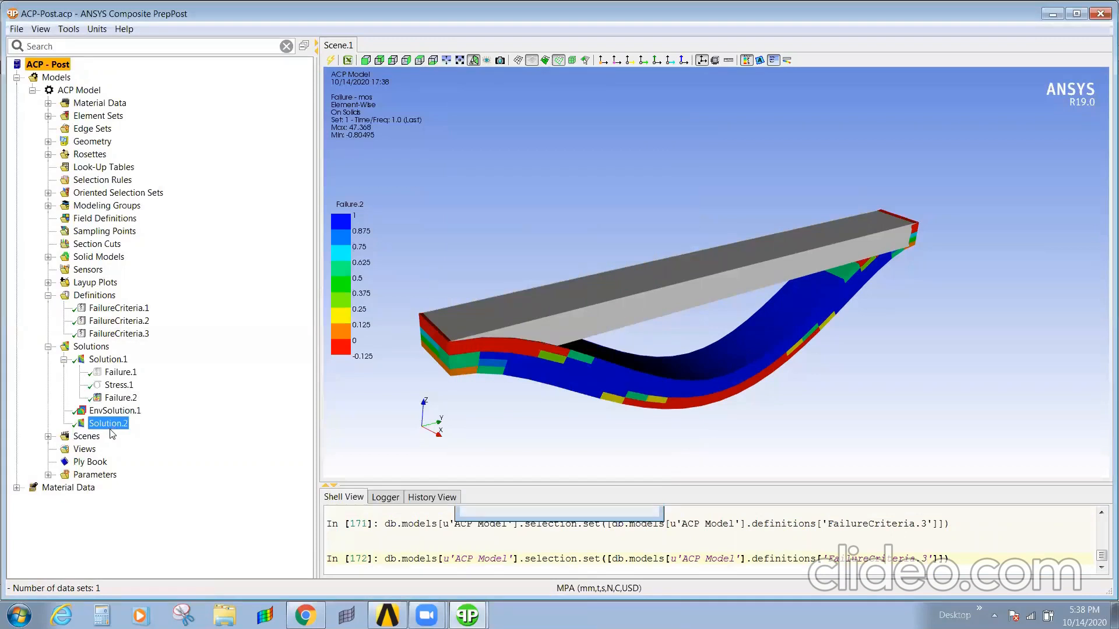
right_click(86, 436)
left_click(109, 425)
right_click(109, 425)
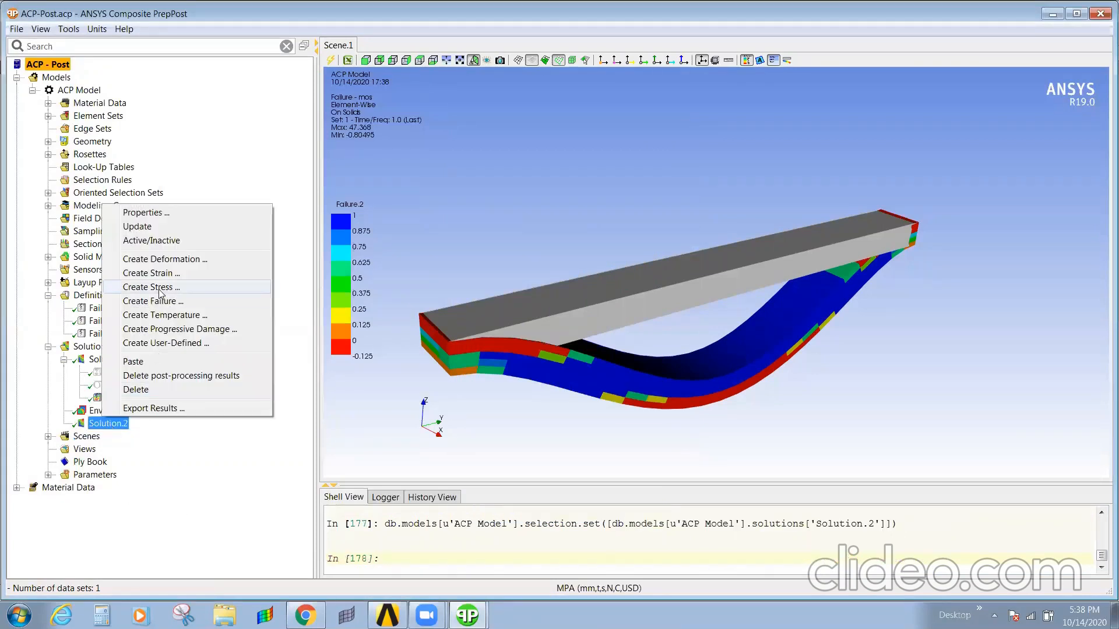
left_click(153, 301)
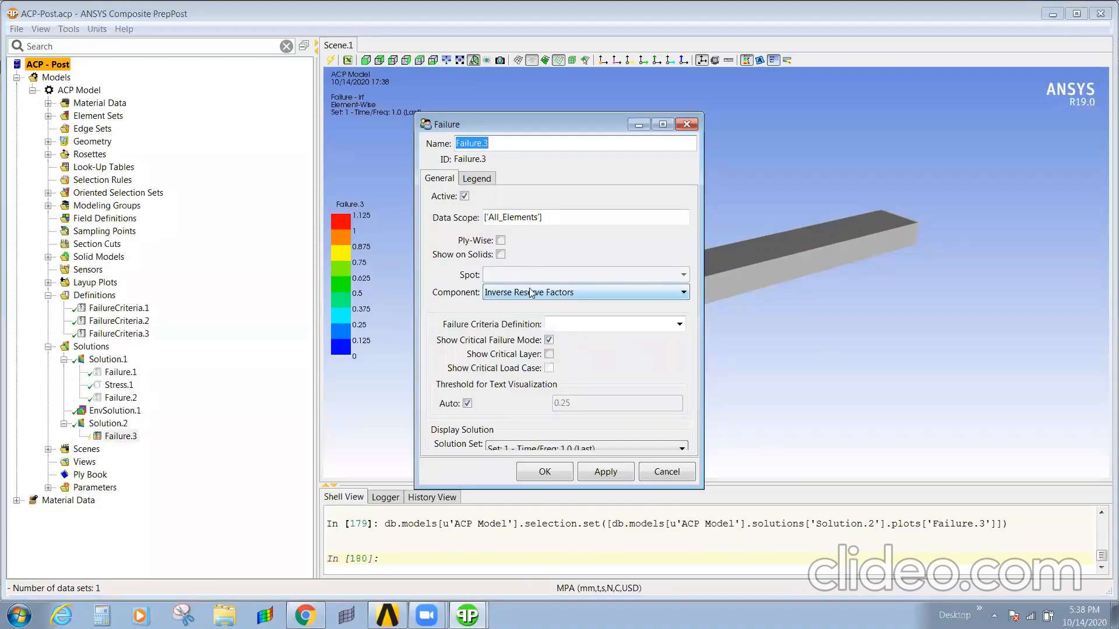
left_click(531, 293)
left_click(526, 330)
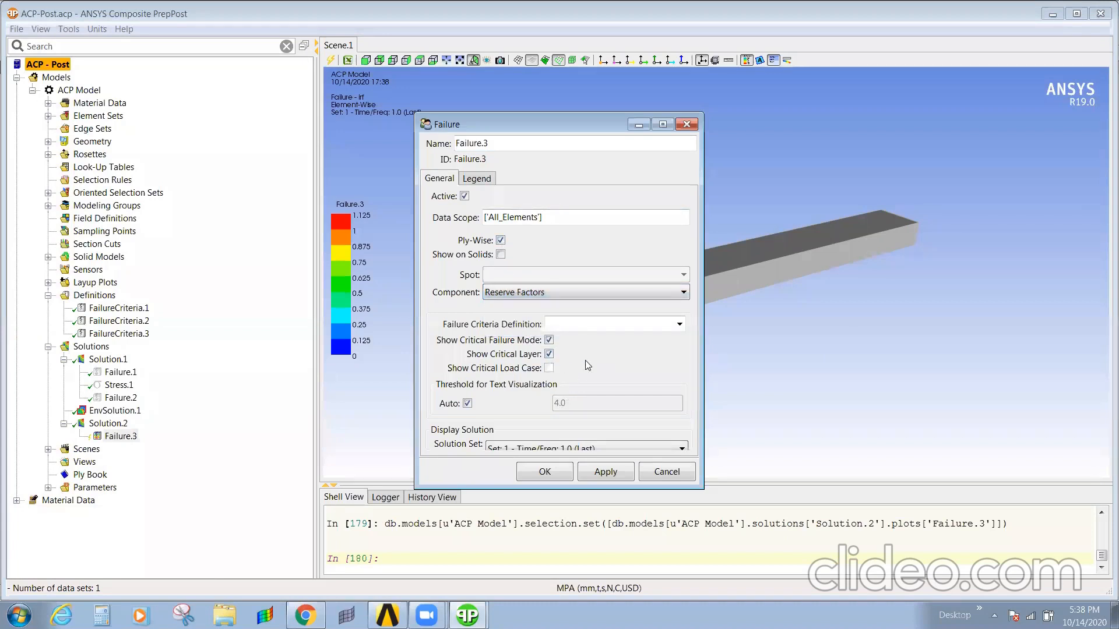
left_click(679, 324)
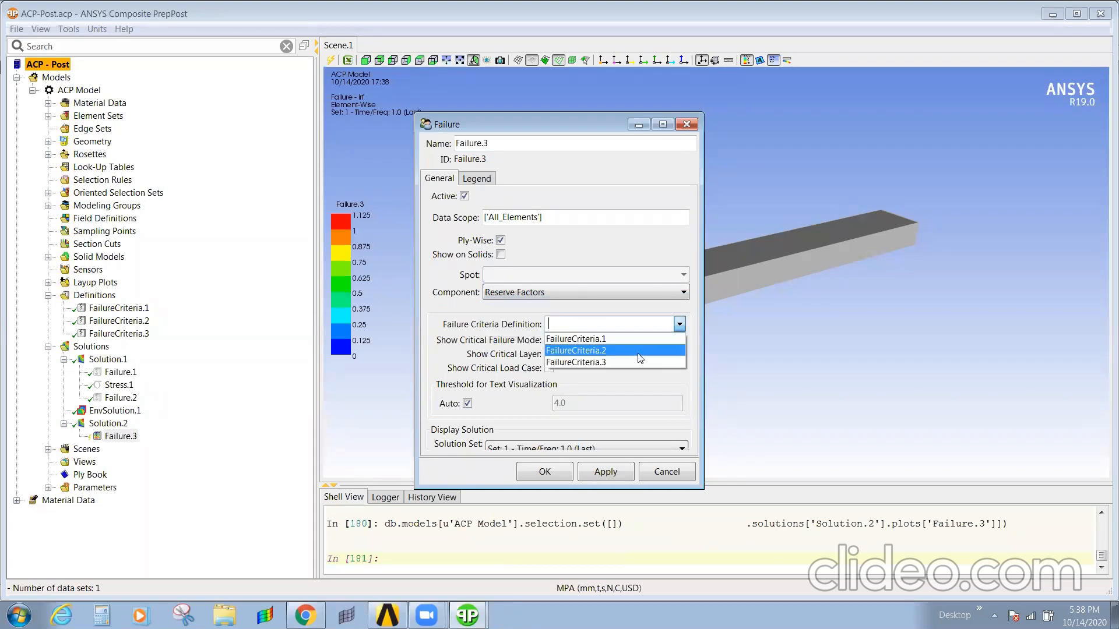
left_click(626, 359)
Apply and confirm the reserve-factor failure plot and inspect the beam
left_click(598, 473)
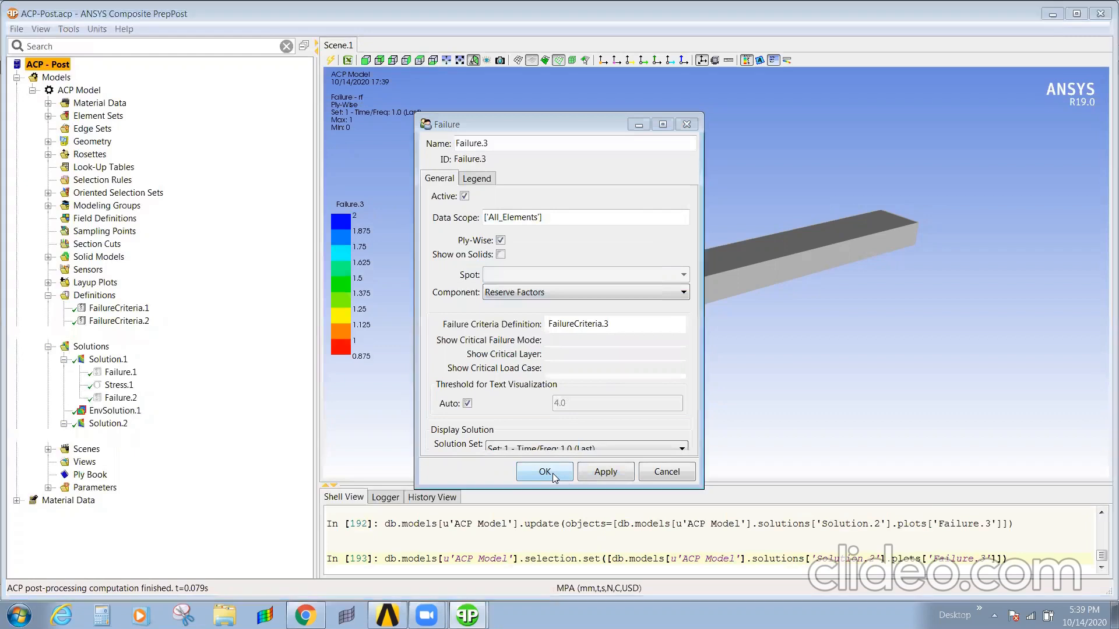
left_click(548, 472)
middle_click_drag(624, 333, 613, 307)
scroll(640, 300, "up", 1)
scroll(590, 332, "down", 5)
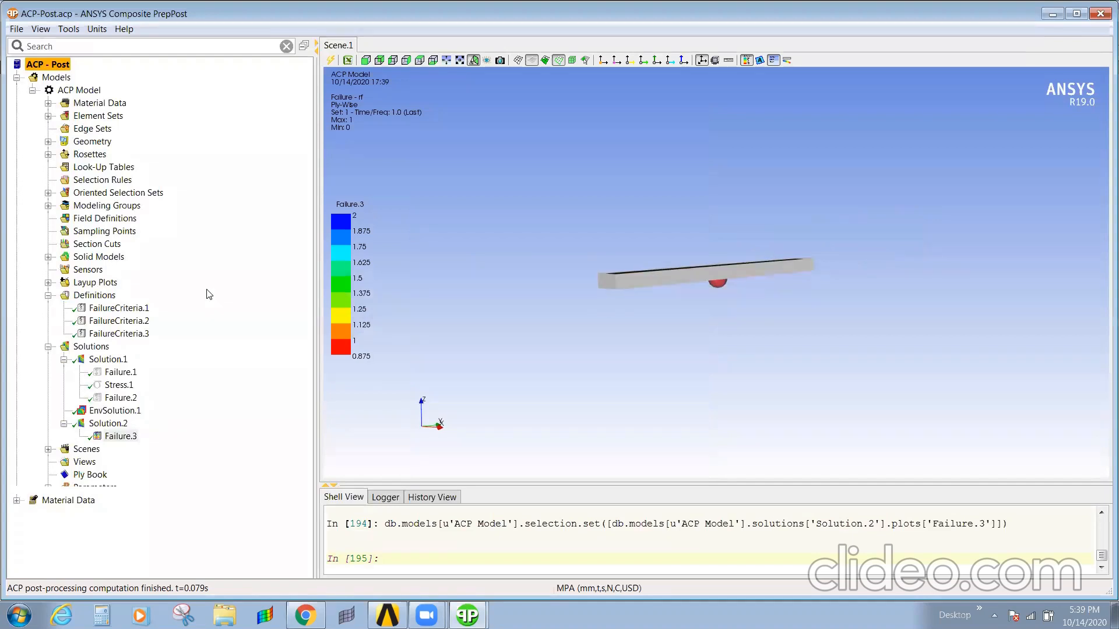
Enable Show on Solids for the Failure.3 plot of Solution.2, apply it and confirm
right_click(111, 438)
left_click(138, 441)
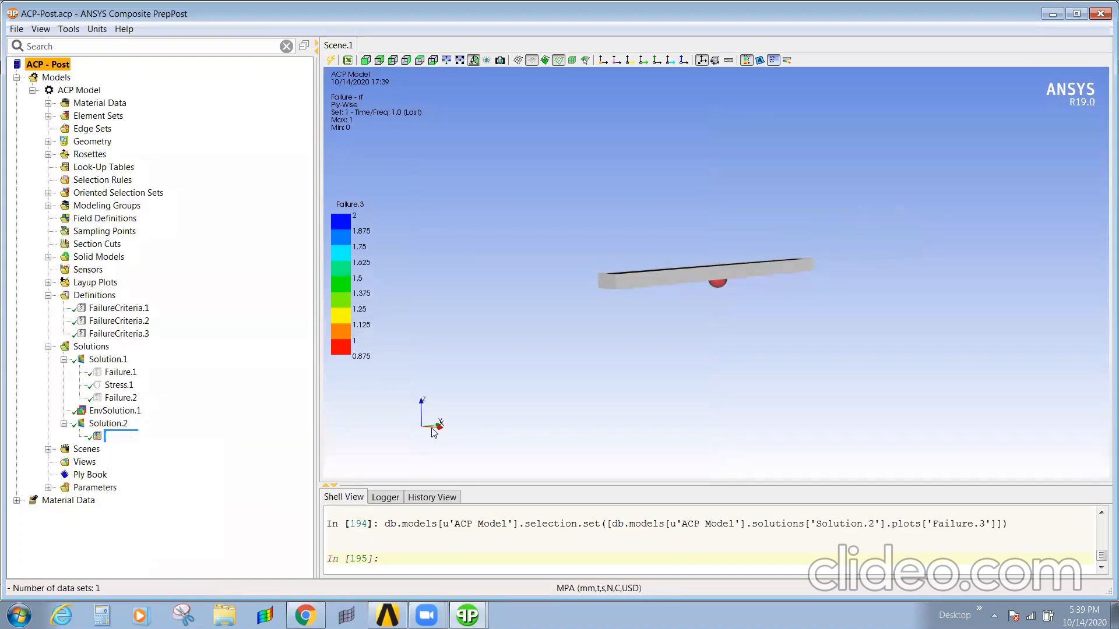
left_click(500, 255)
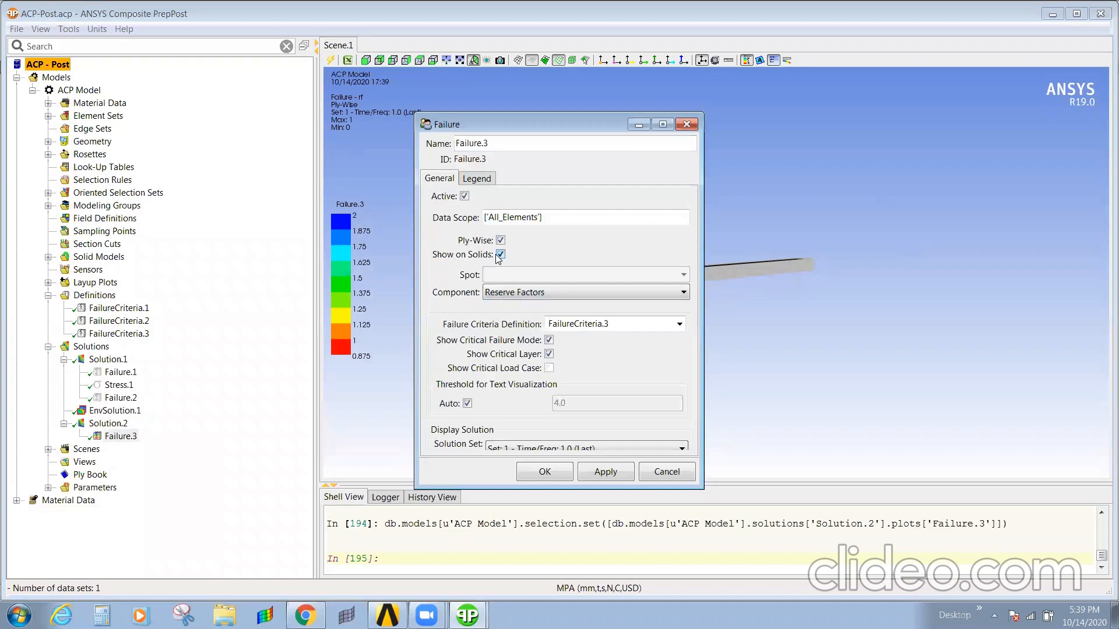
left_click(588, 472)
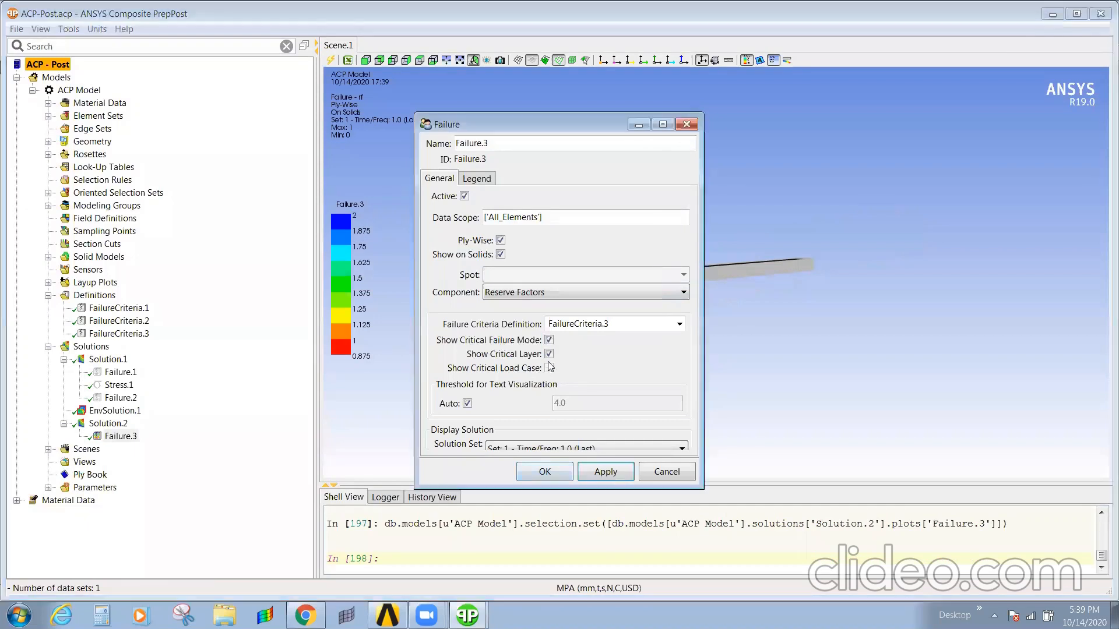
left_click(592, 477)
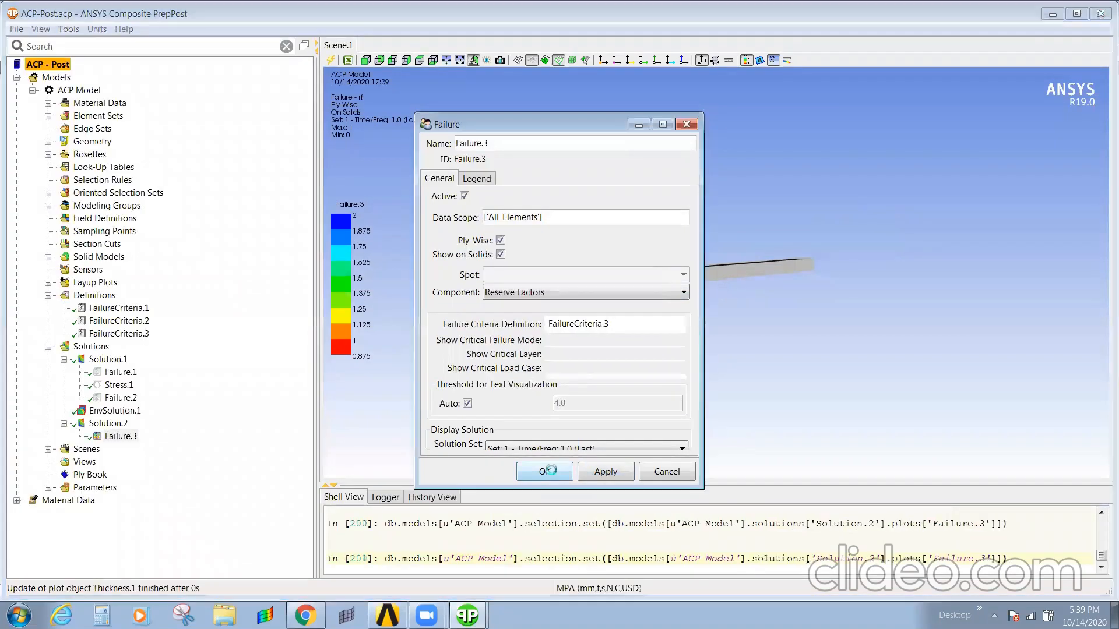
left_click(545, 472)
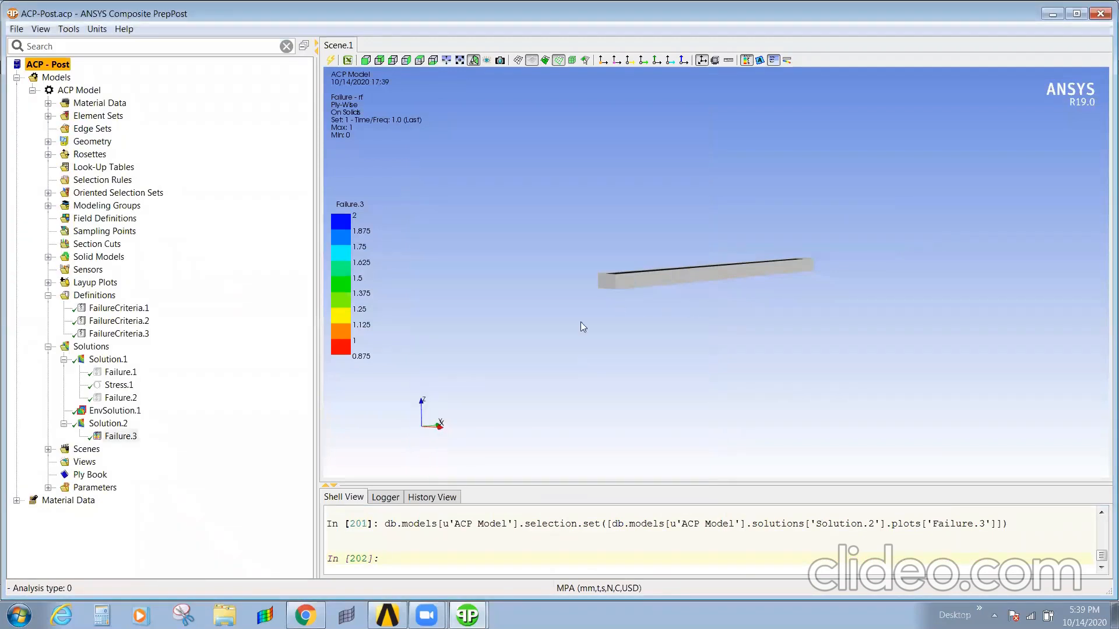
Show the Failure.3 plot of Solution.2 in the scene and inspect the beam
left_click_drag(355, 311, 355, 315)
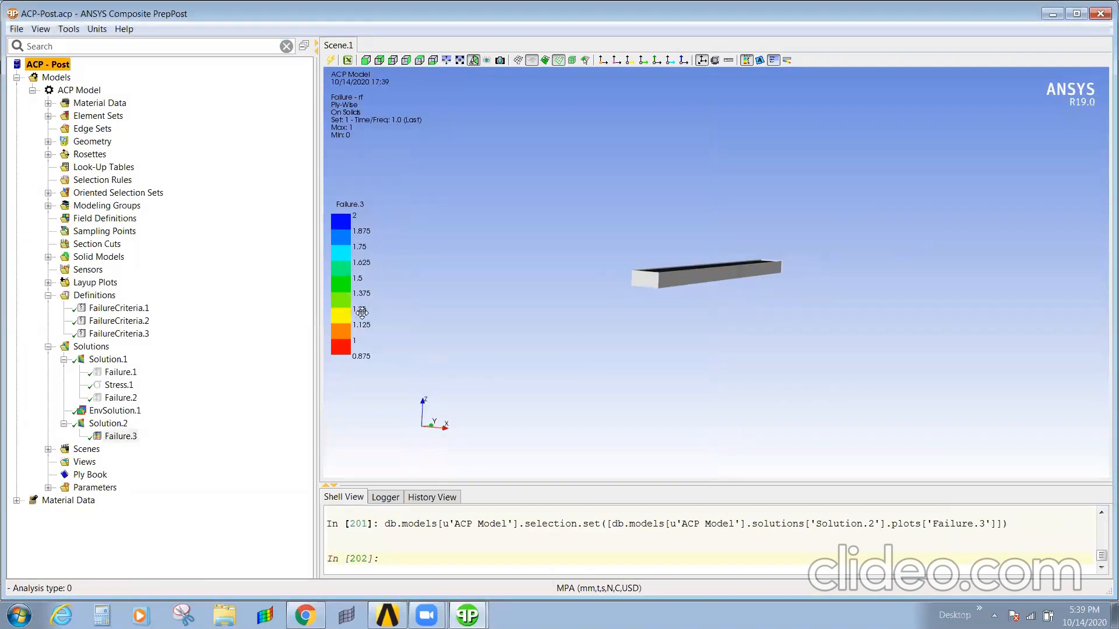
right_click(106, 435)
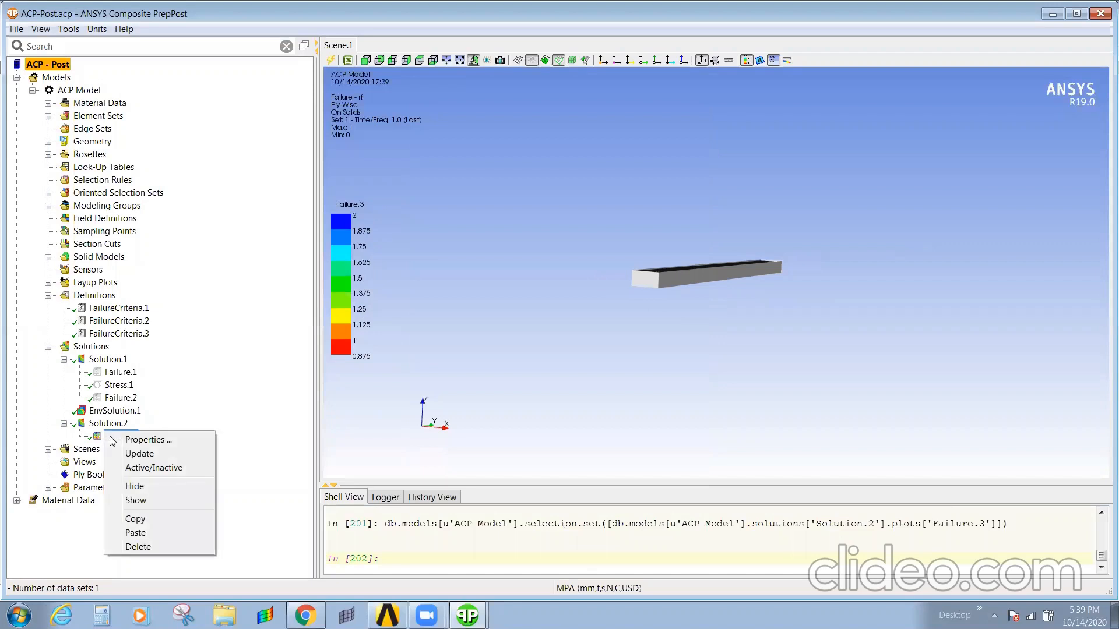
left_click(142, 501)
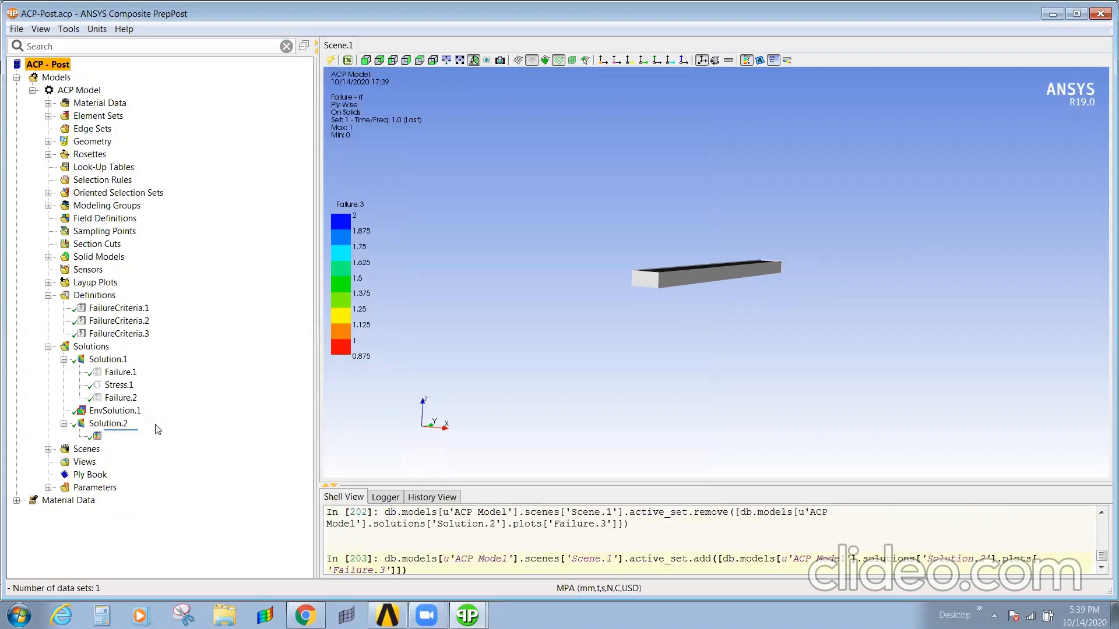
Create a stress plot for Solution.2 with spot bot and component sII
right_click(107, 428)
left_click(108, 424)
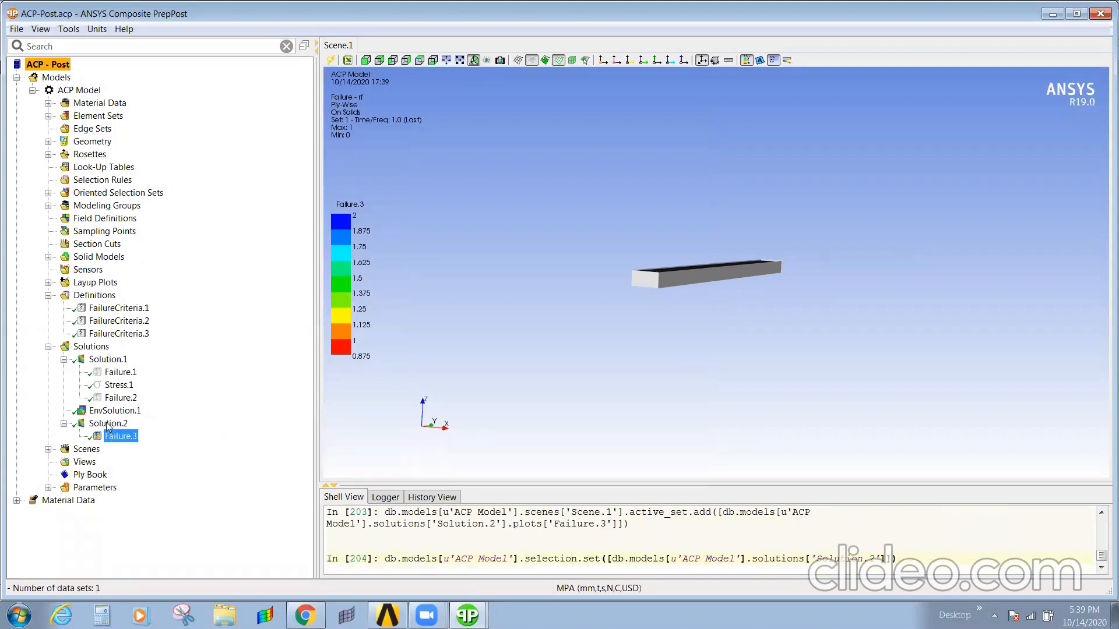
right_click(108, 424)
left_click(165, 288)
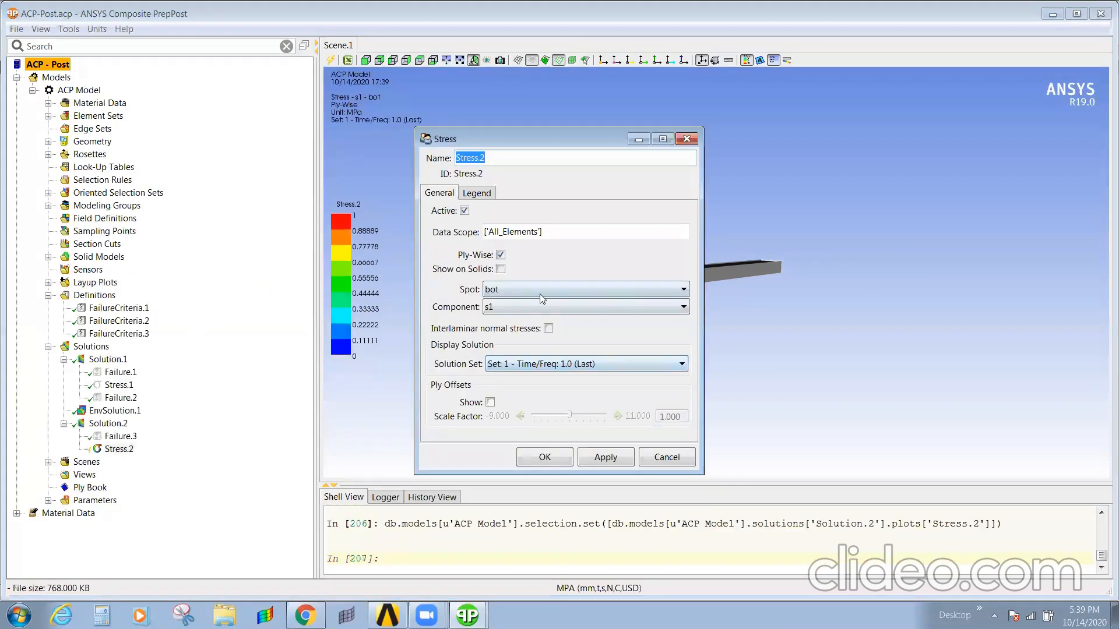
left_click(539, 294)
left_click(538, 301)
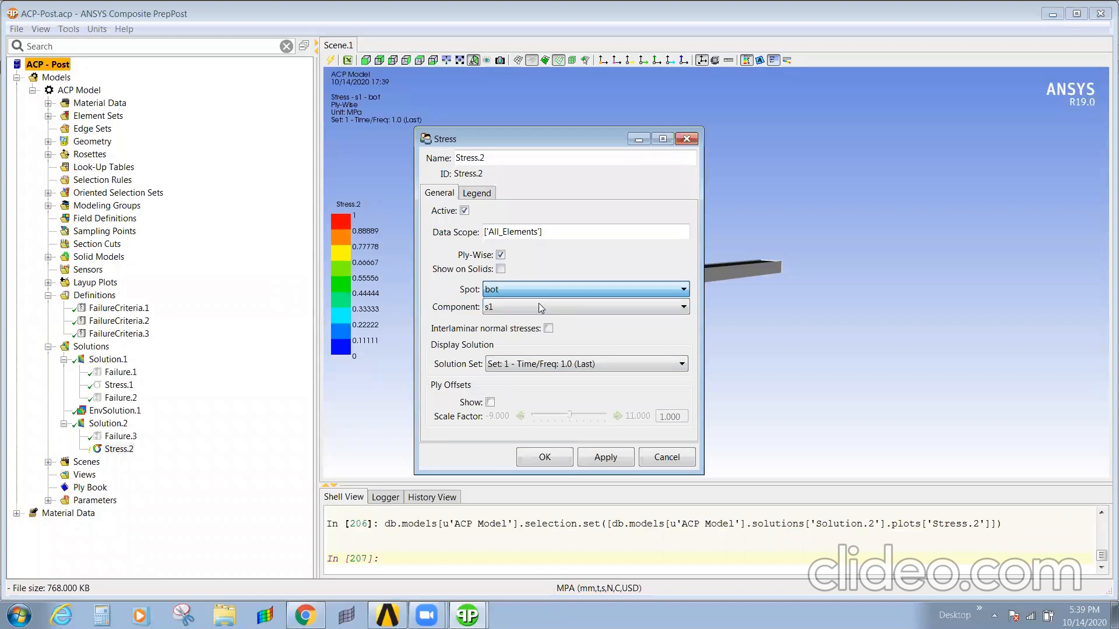
left_click(541, 308)
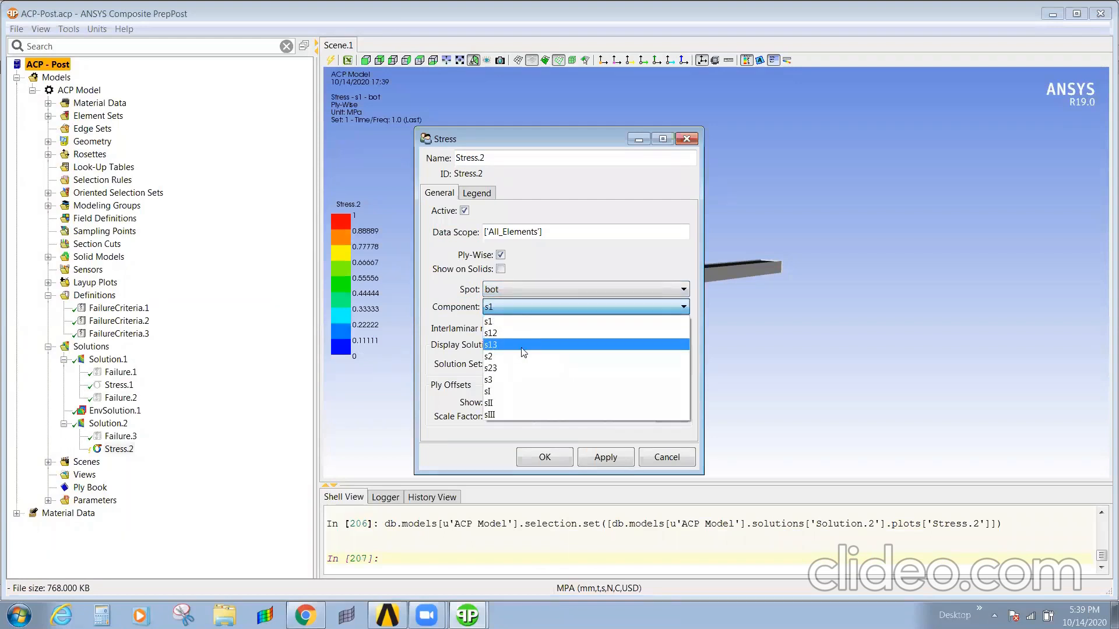
left_click(517, 403)
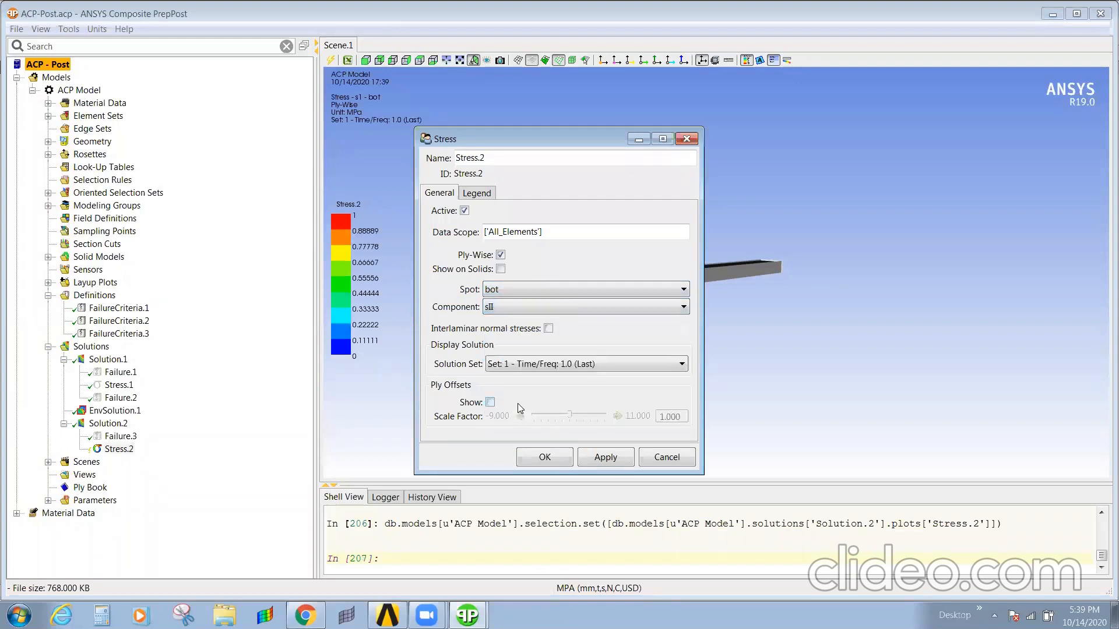
Set the new stress plot of Solution.2 to Show on Solids with Ply-Wise off, apply it and confirm
left_click(548, 329)
left_click(501, 269)
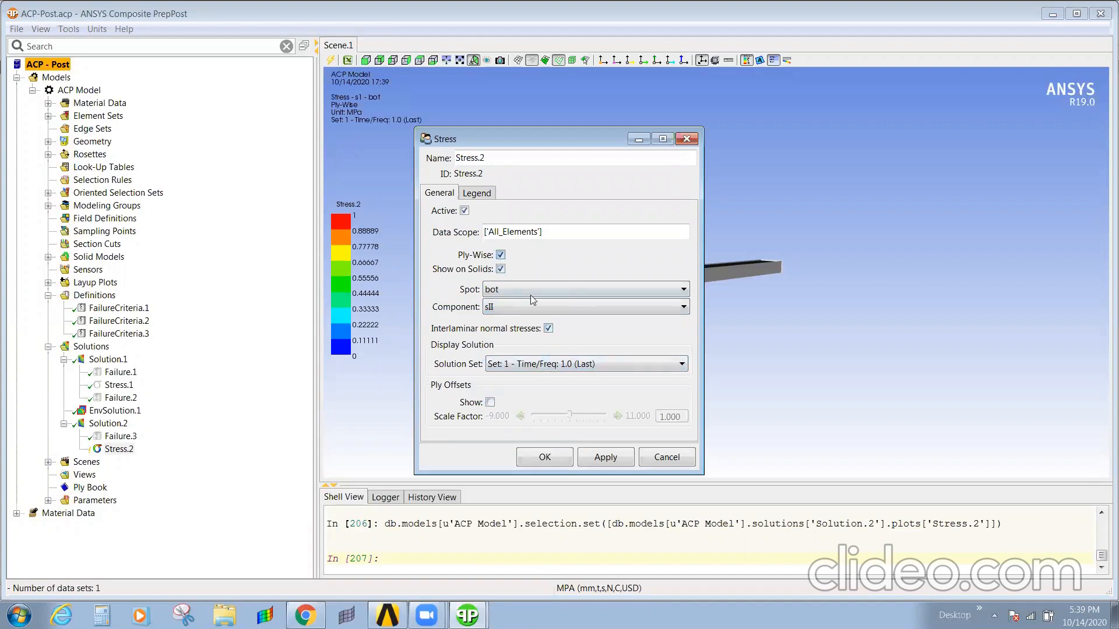
left_click(595, 457)
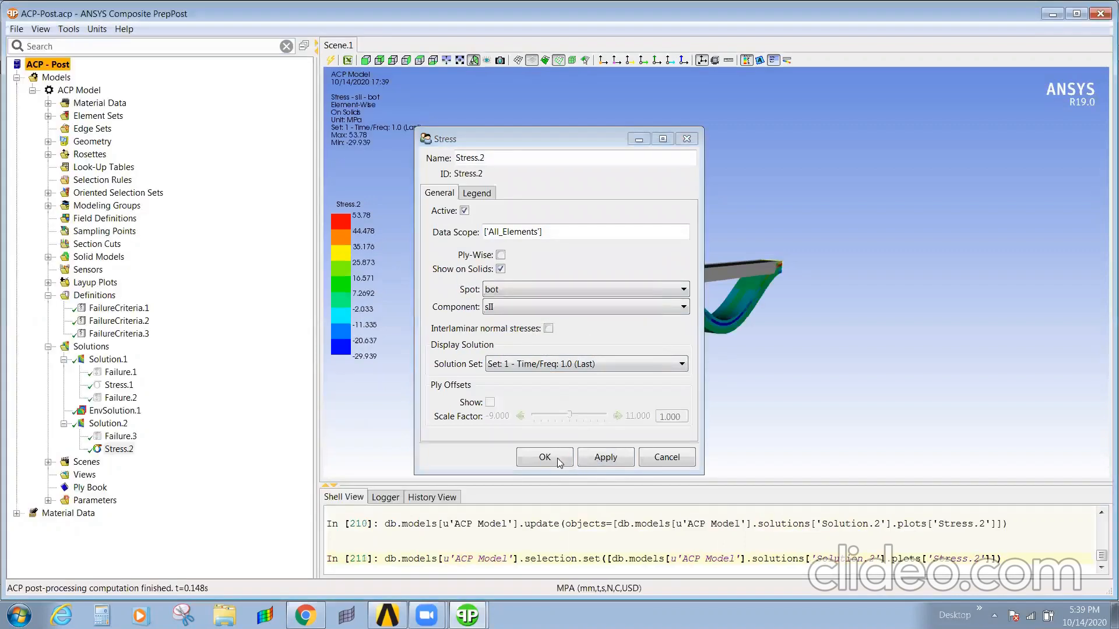
left_click(556, 459)
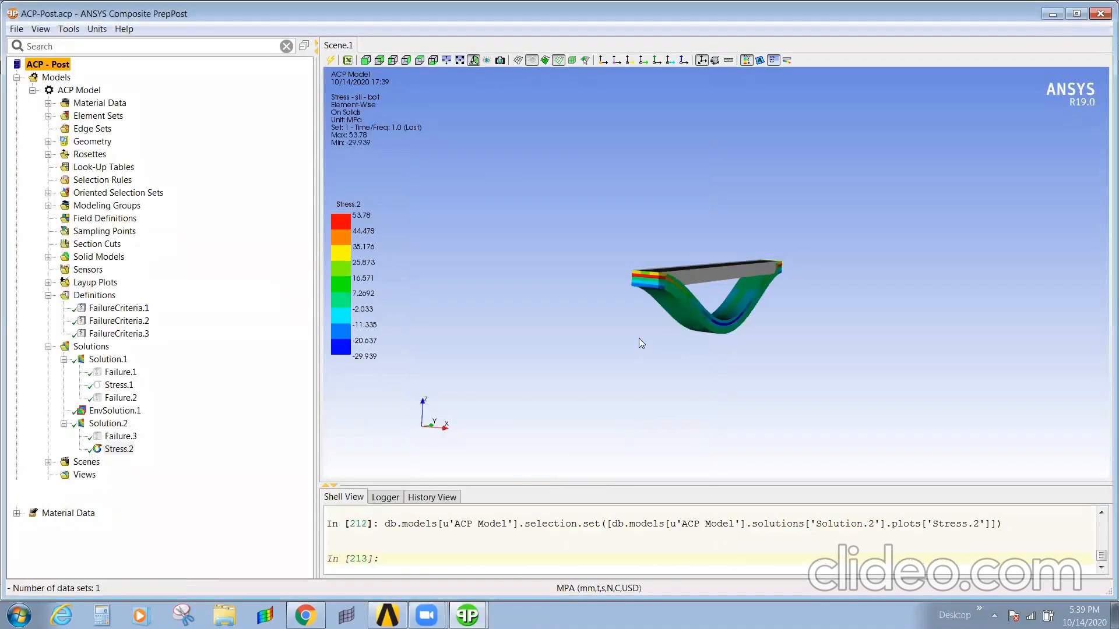
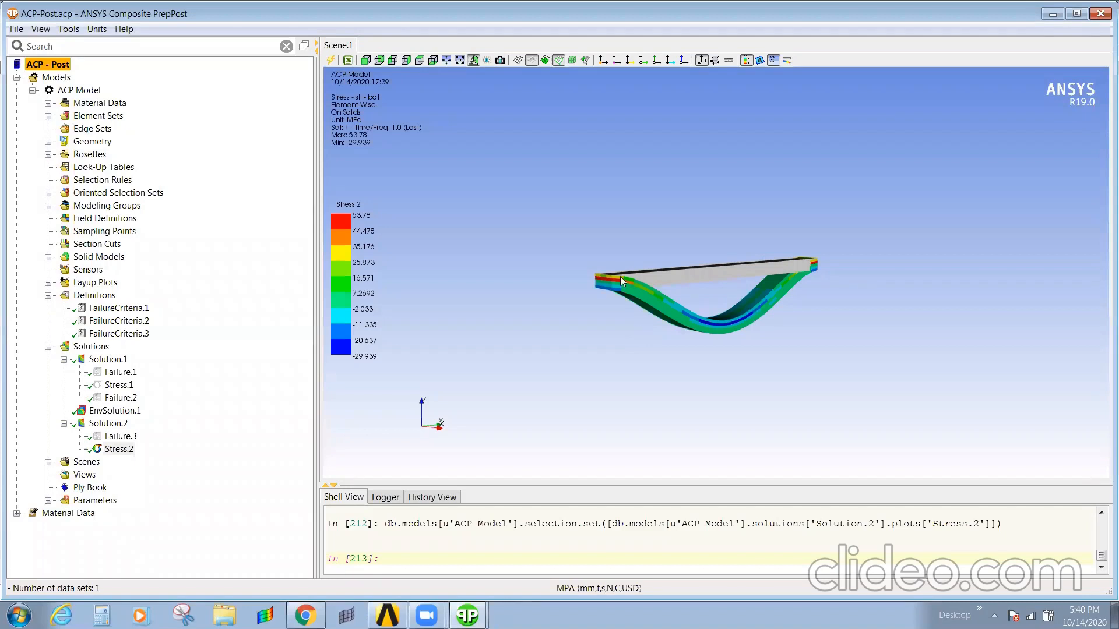
Expand the layup plots and update DrapingMesh.1
left_click(48, 282)
left_click(93, 295)
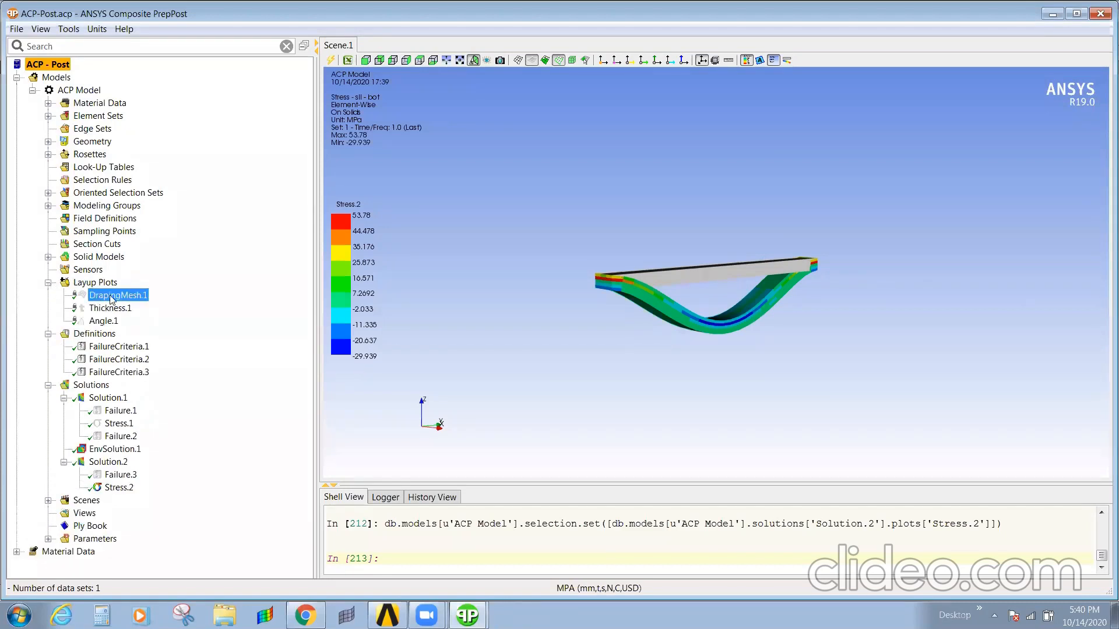
right_click(99, 301)
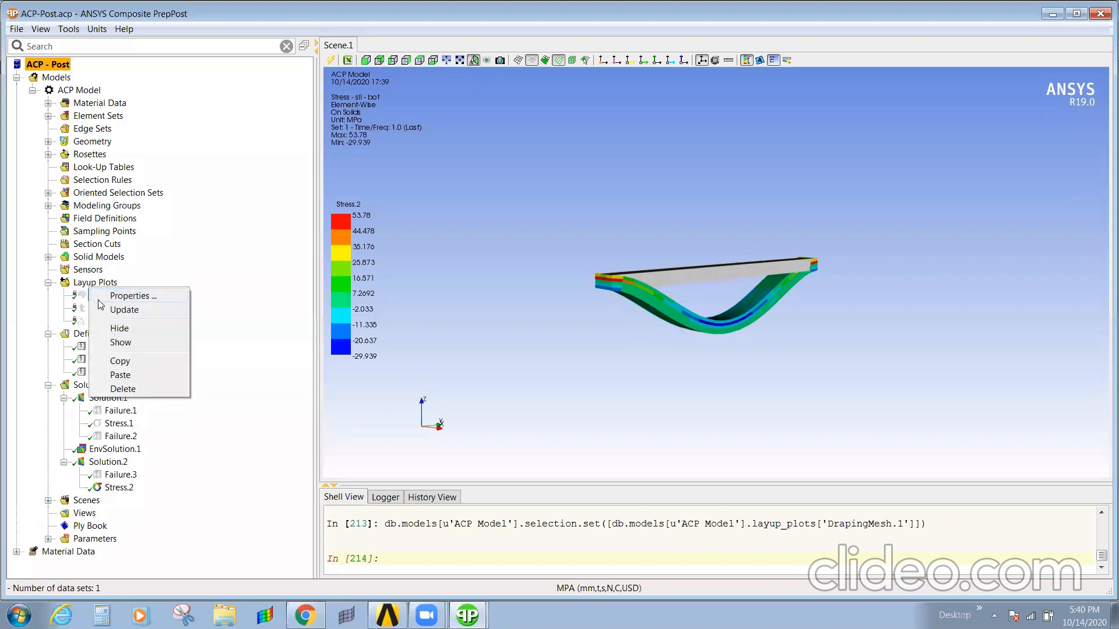
left_click(133, 311)
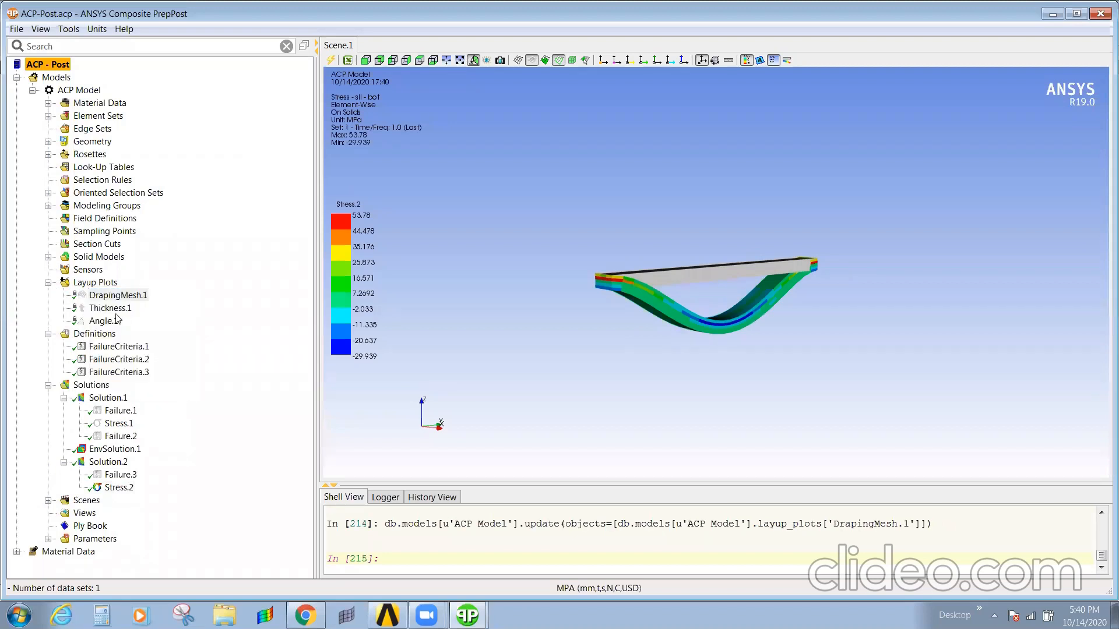
Enable Show on Solids for the Angle.1 layup plot with component Design Angle, apply it and confirm
right_click(96, 318)
left_click(125, 324)
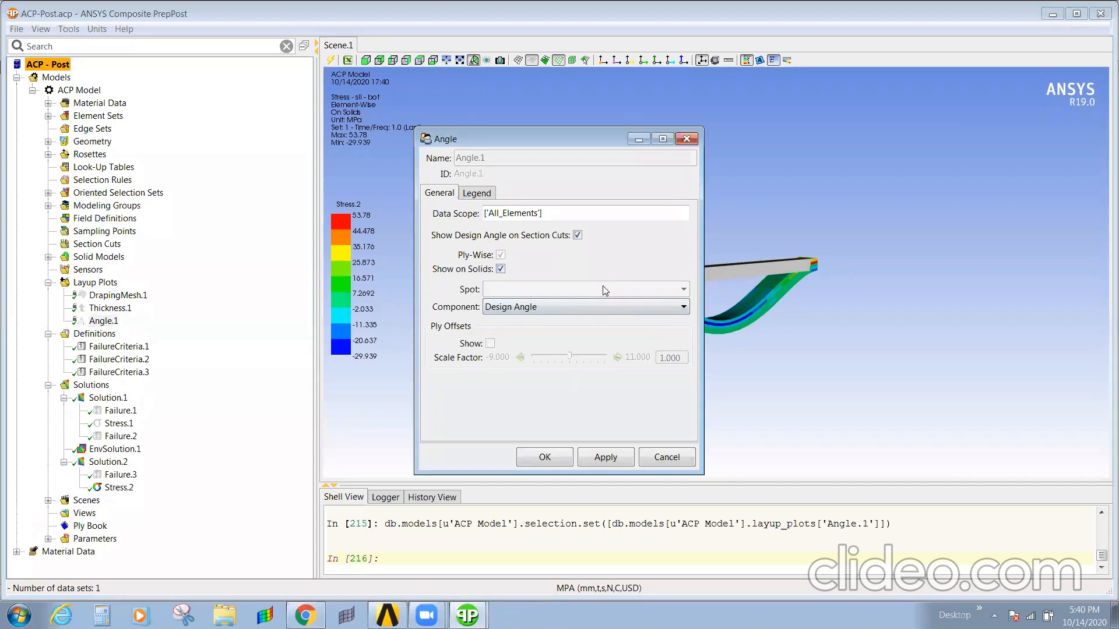
left_click_drag(576, 132, 468, 127)
left_click(495, 452)
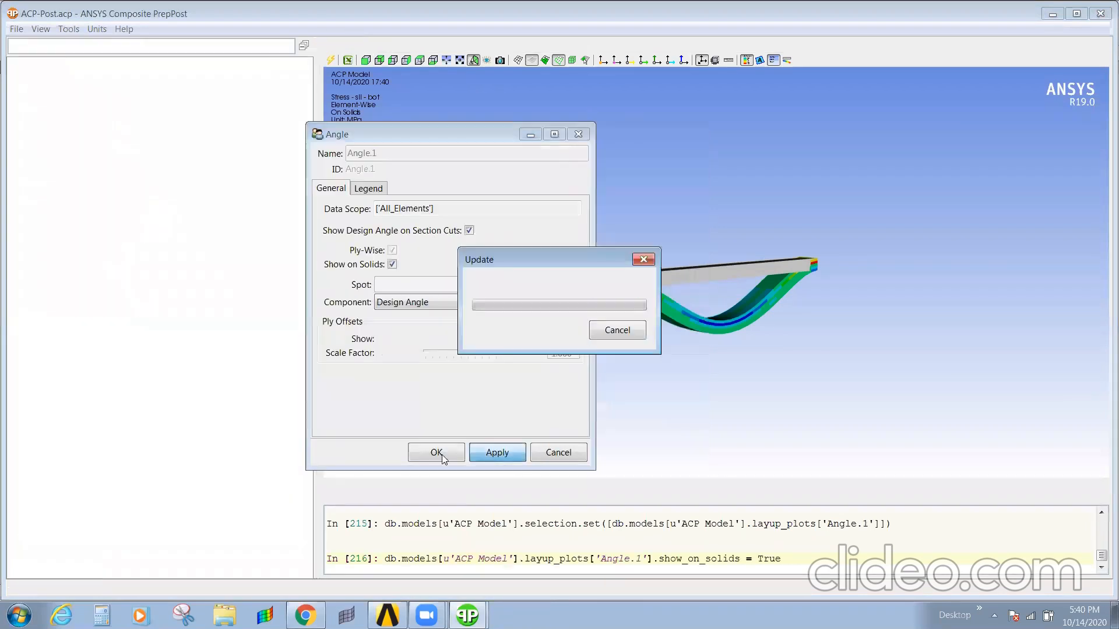
left_click(436, 453)
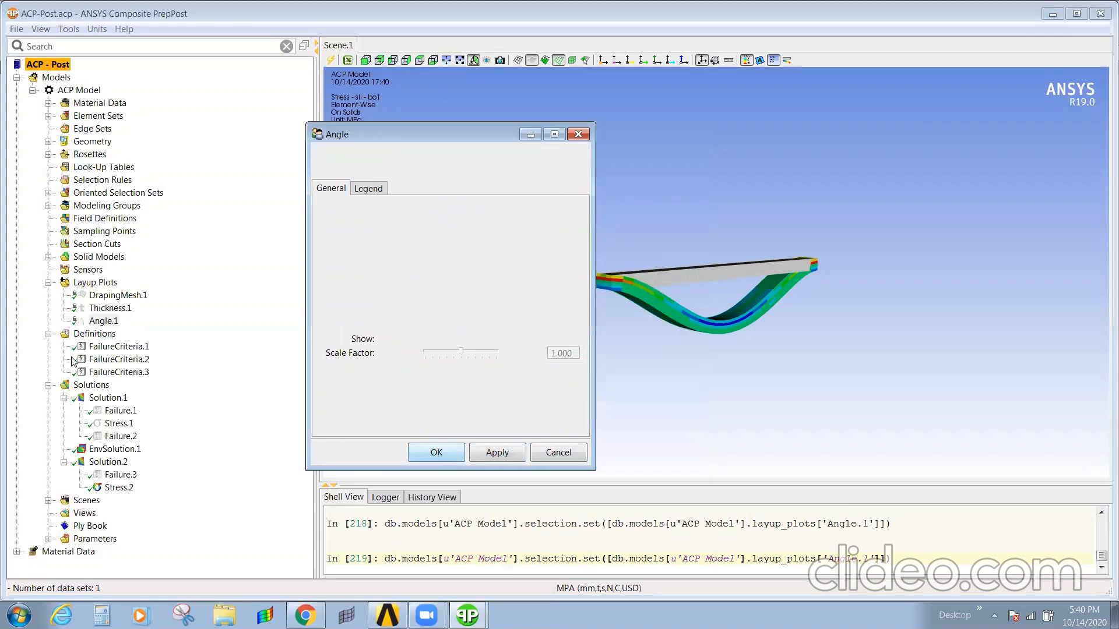
Show the Angle.1 design-angle plot in the scene and inspect the beam
right_click(87, 320)
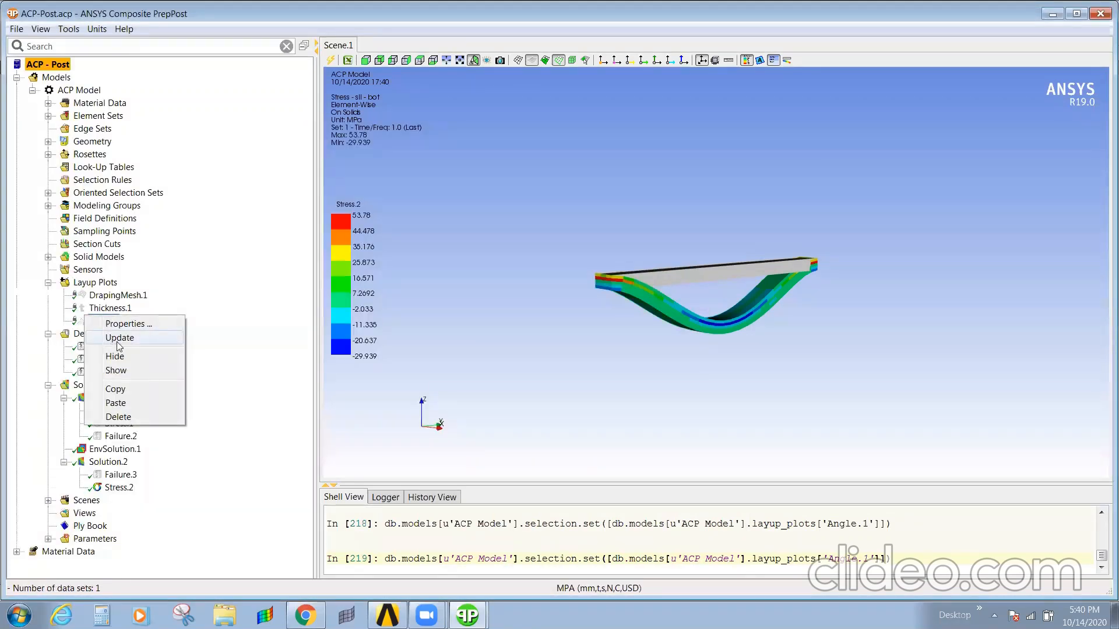
left_click(120, 370)
middle_click_drag(683, 316, 750, 312)
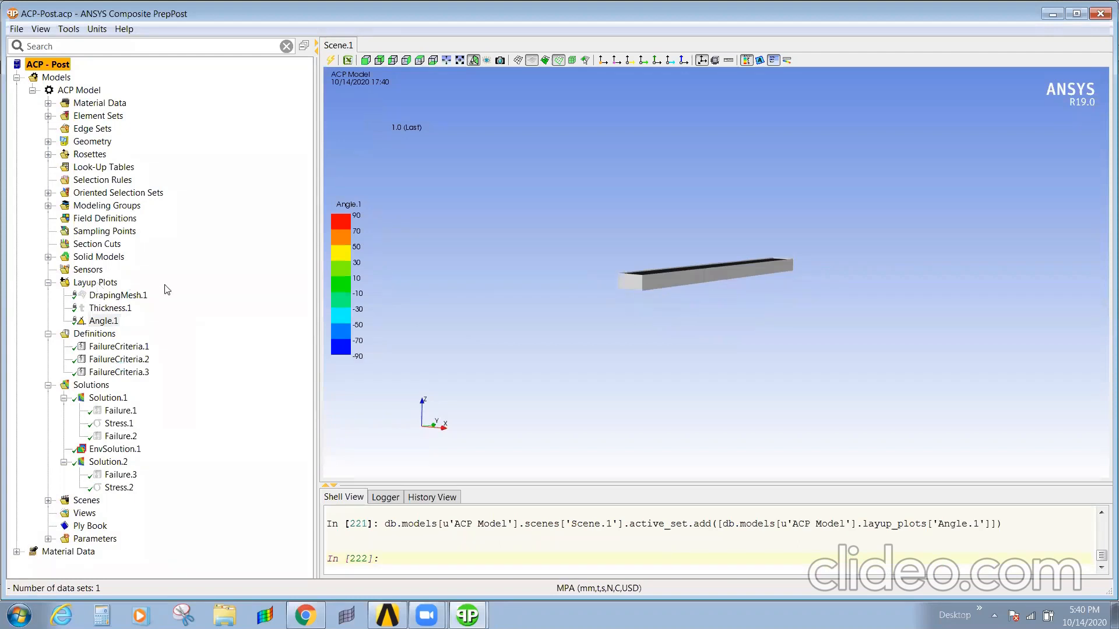
Show the Thickness.1 layup plot and then the DrapingMesh.1 plot in the scene
right_click(103, 310)
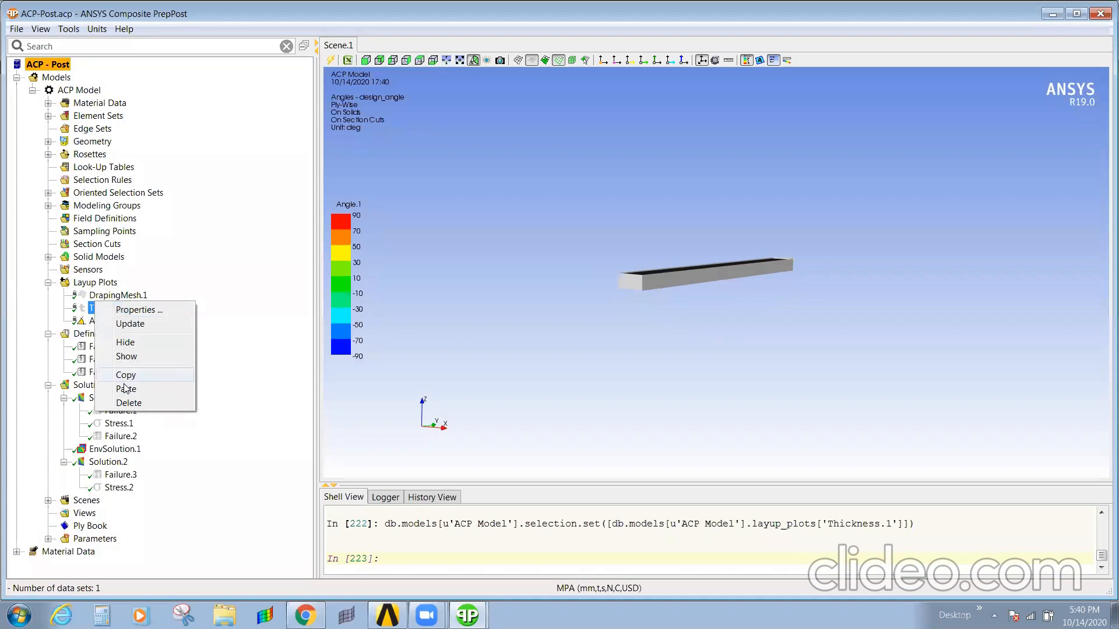
left_click(127, 356)
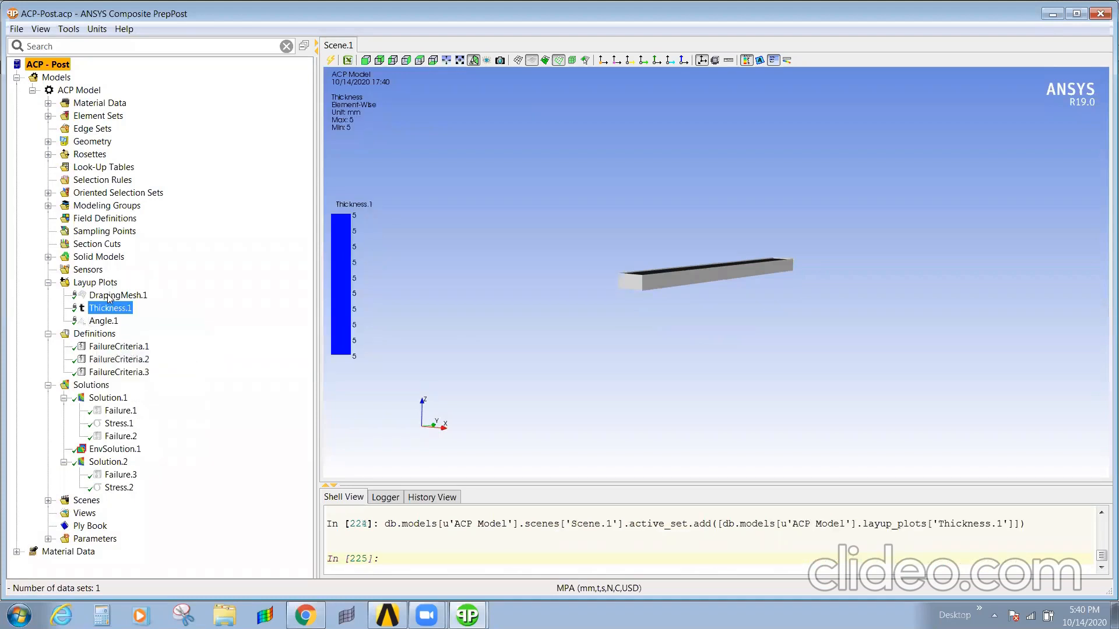
right_click(108, 297)
left_click(133, 344)
Switch the scene back to the Angle.1 layup plot and inspect the beam's end and underside
right_click(99, 325)
left_click(133, 372)
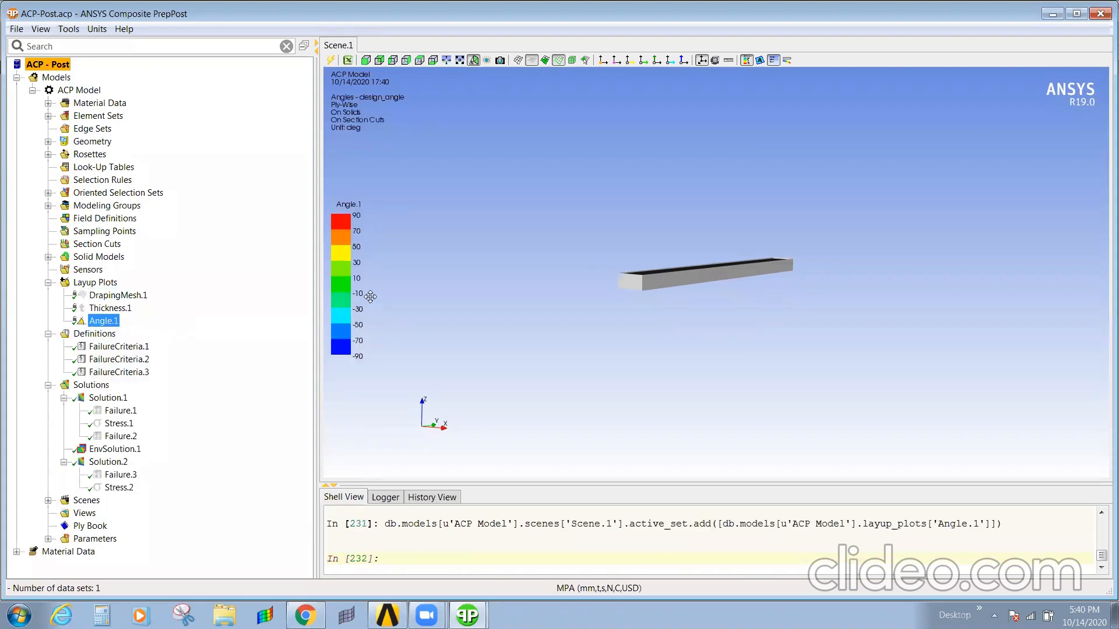
left_click_drag(722, 279, 792, 286)
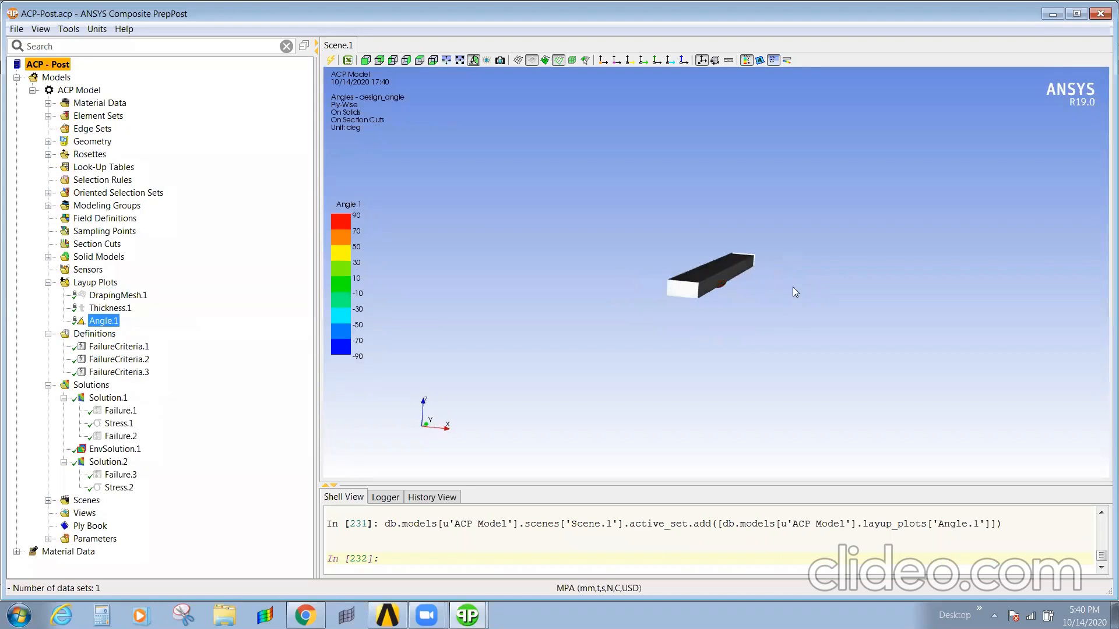
middle_click_drag(761, 261, 571, 282)
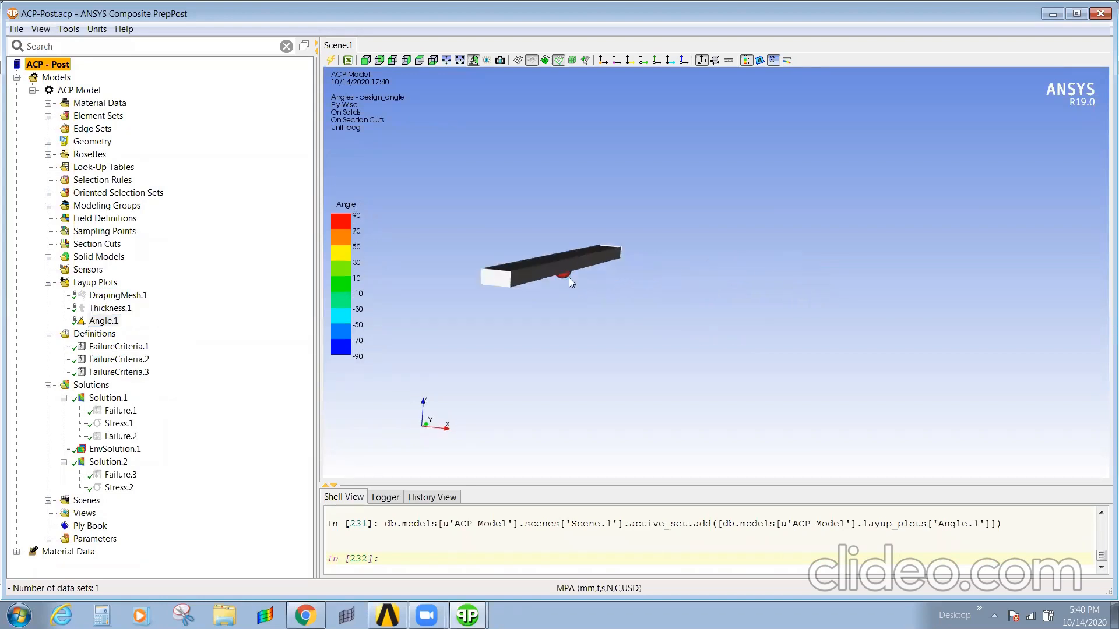
Set the deformed shape plotting factor to 61 with the deformed shape shown
left_click(787, 60)
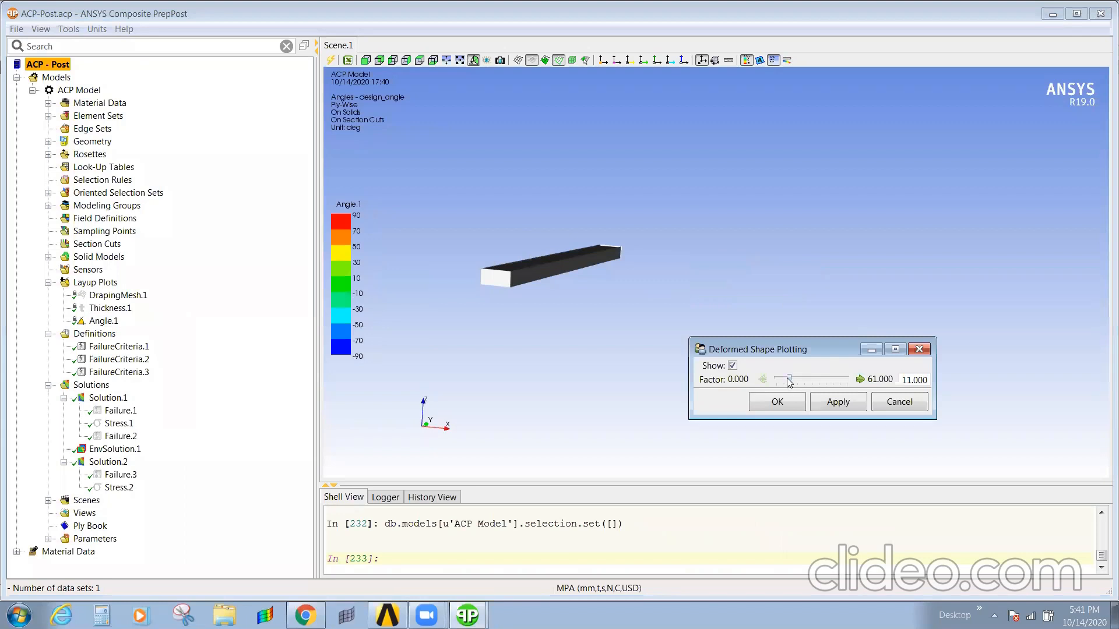
left_click_drag(789, 381, 849, 381)
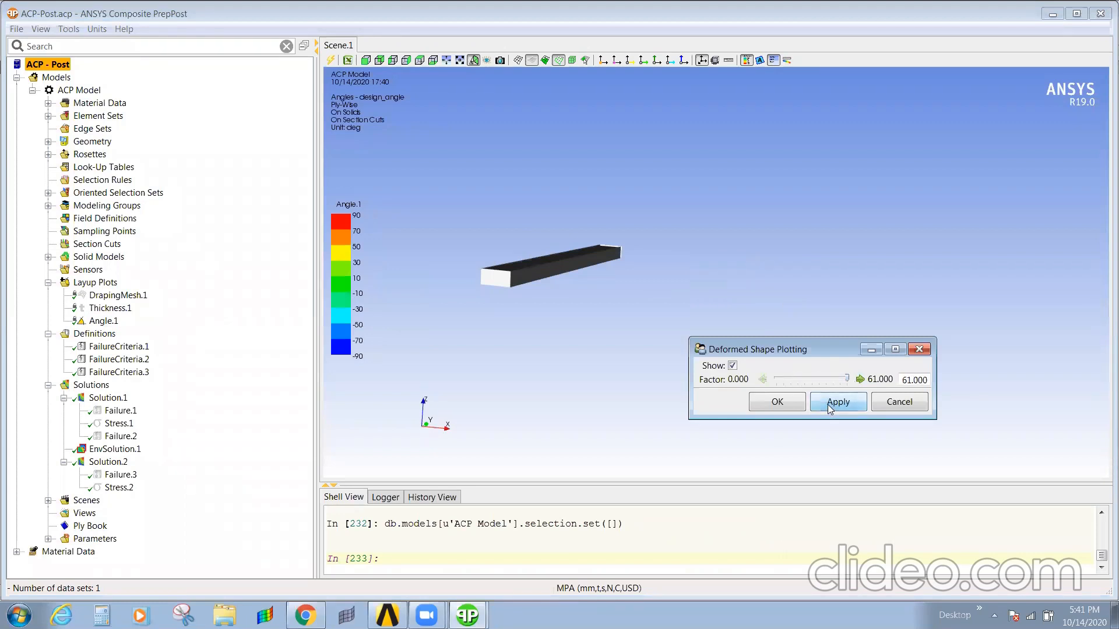